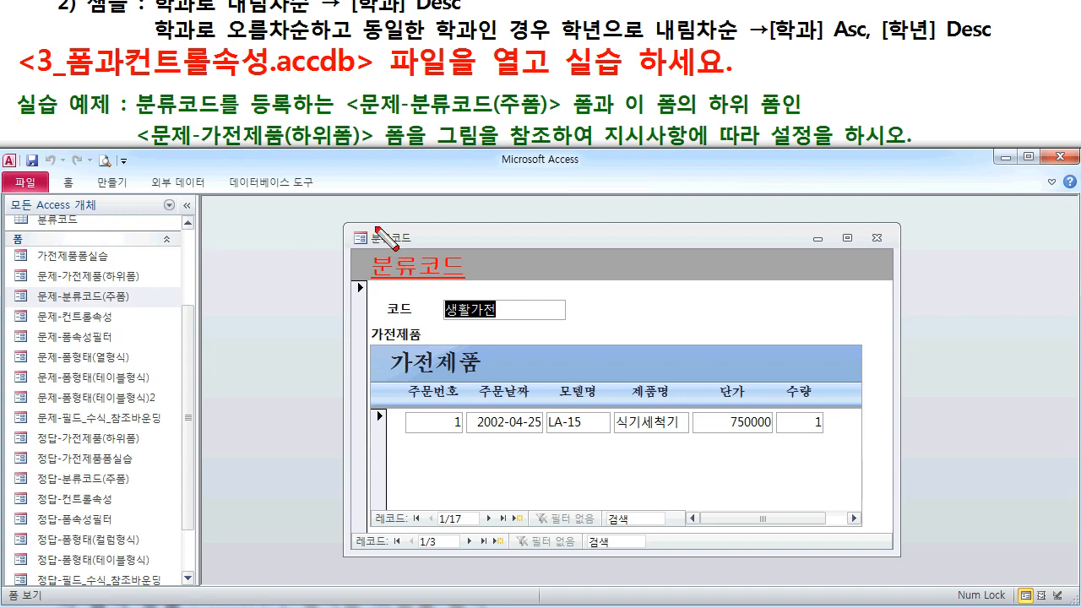
pyautogui.moveTo(338, 222); pyautogui.dragTo(905, 567)
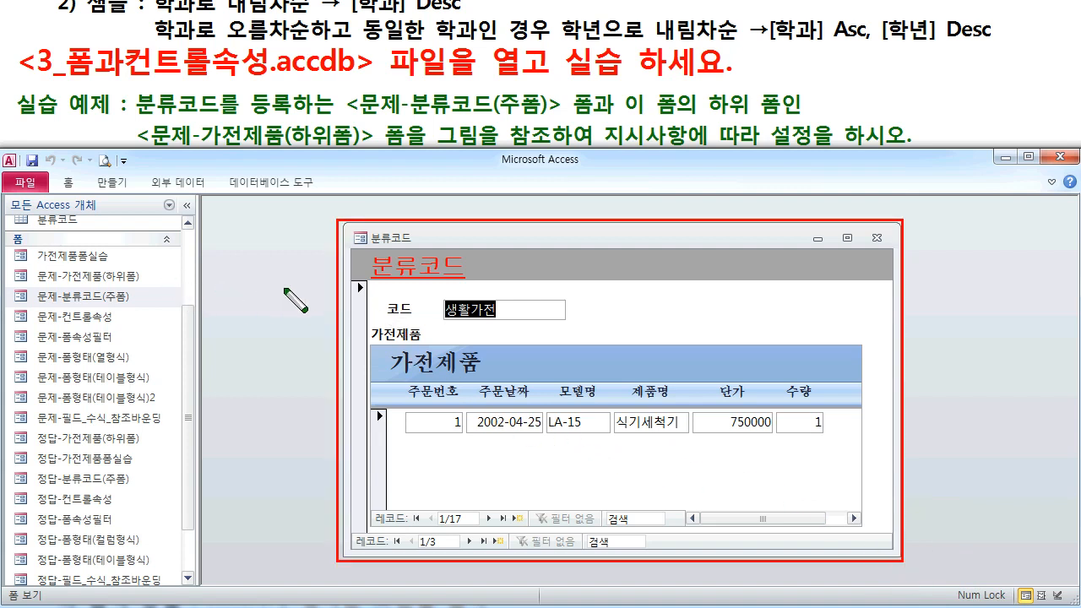
pyautogui.moveTo(375, 343)
pyautogui.mouseDown()
pyautogui.moveTo(704, 533)
pyautogui.moveTo(865, 533)
pyautogui.mouseUp()
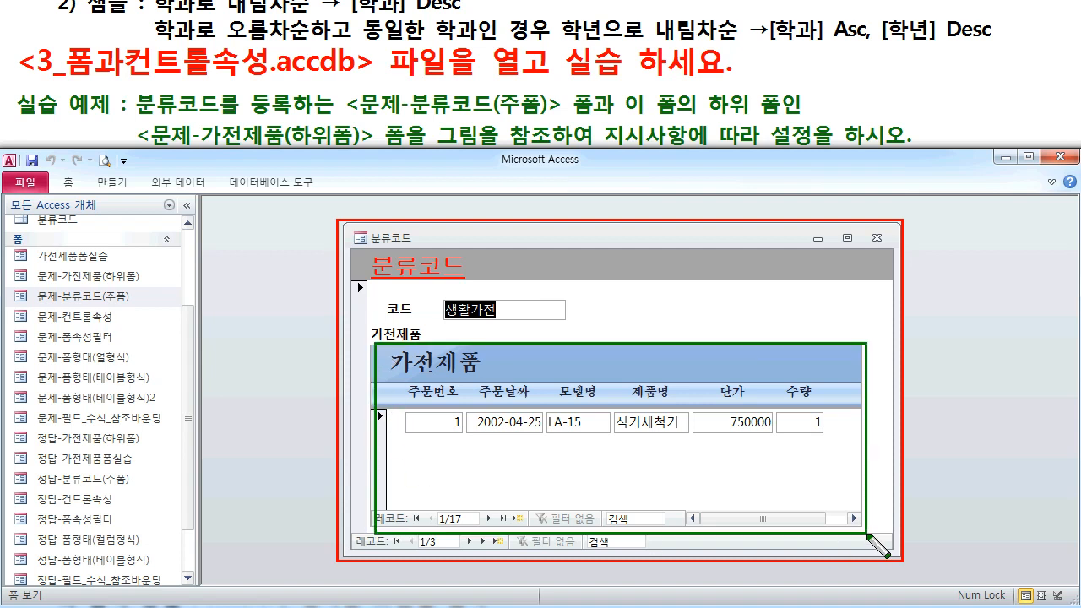
pyautogui.moveTo(450, 386); pyautogui.dragTo(470, 441)
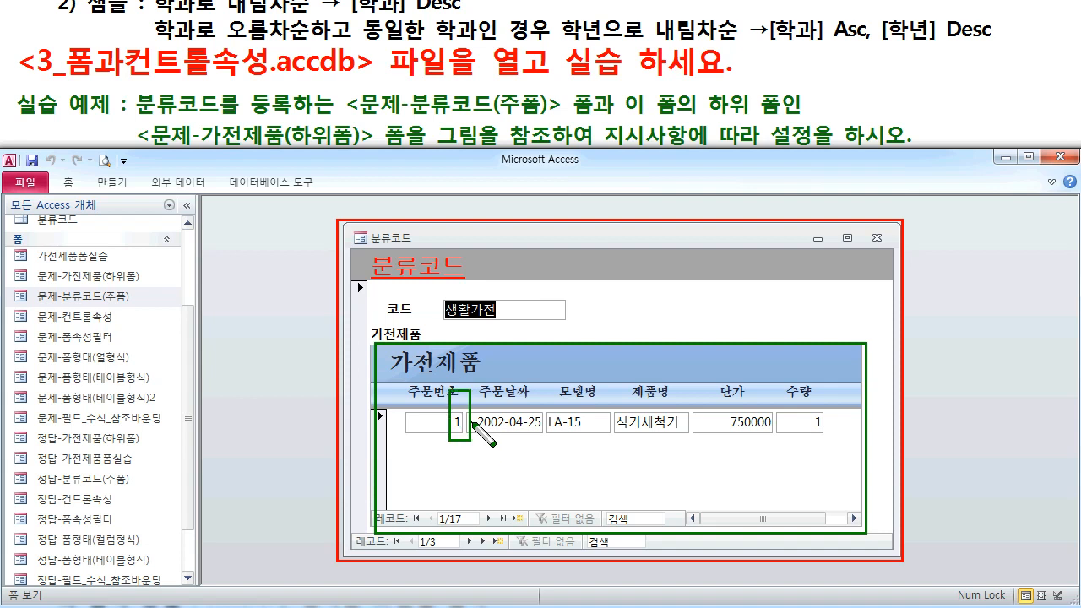
pyautogui.press('Escape')
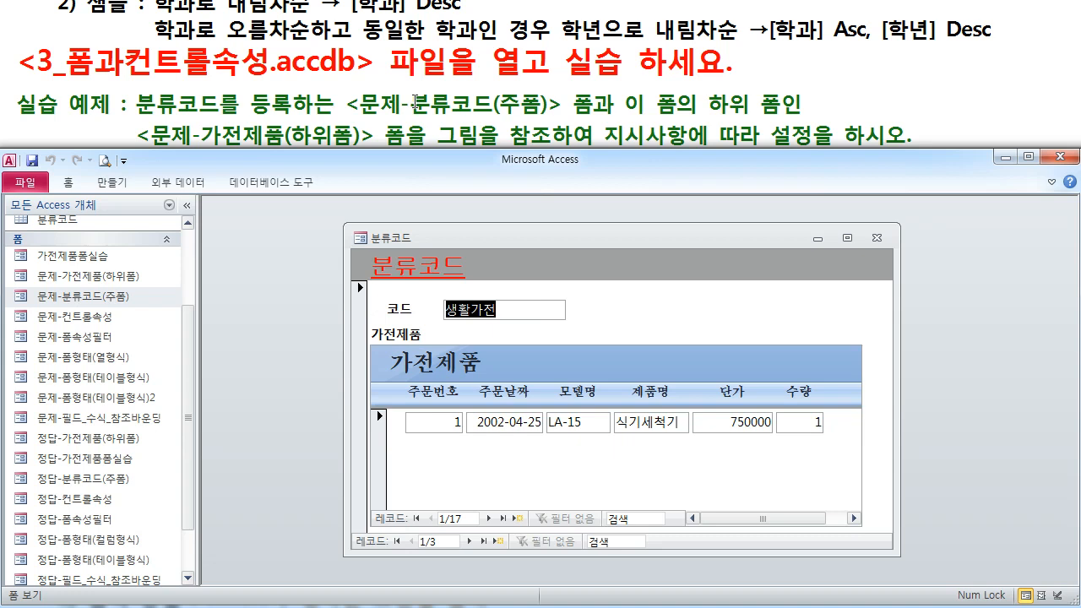
# Read the subform exercise instructions and the reference picture in the document, and return to Microsoft Access.
pyautogui.click(417, 102)
pyautogui.scroll(-5, 435, 122)
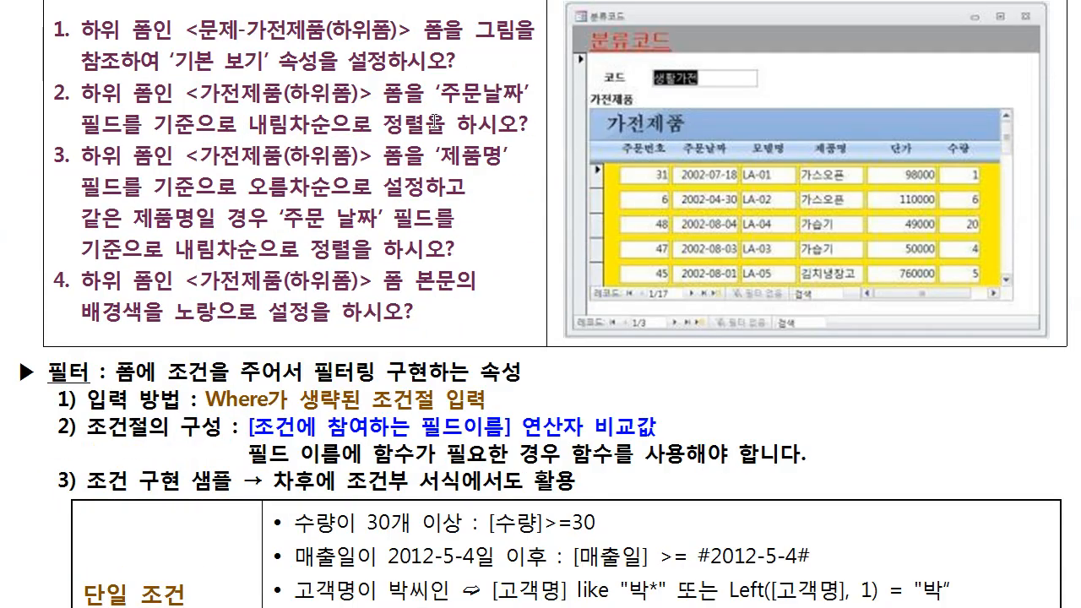
pyautogui.hotkey('alt', 'Tab')
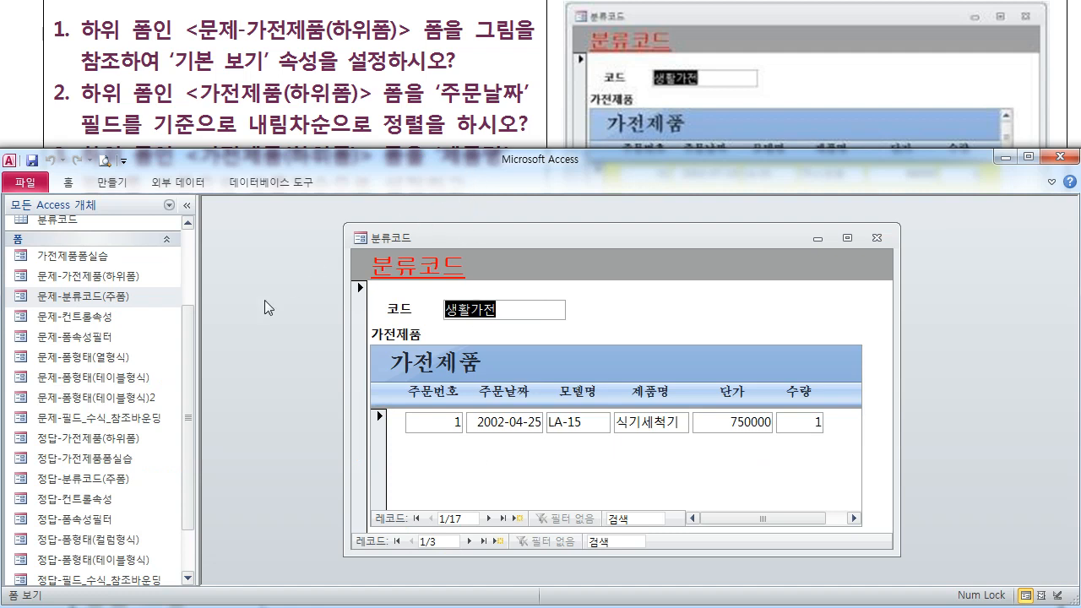
# Collapse the navigation pane, put the 분류코드 main form into Design view and select its embedded subform control.
pyautogui.click(187, 205)
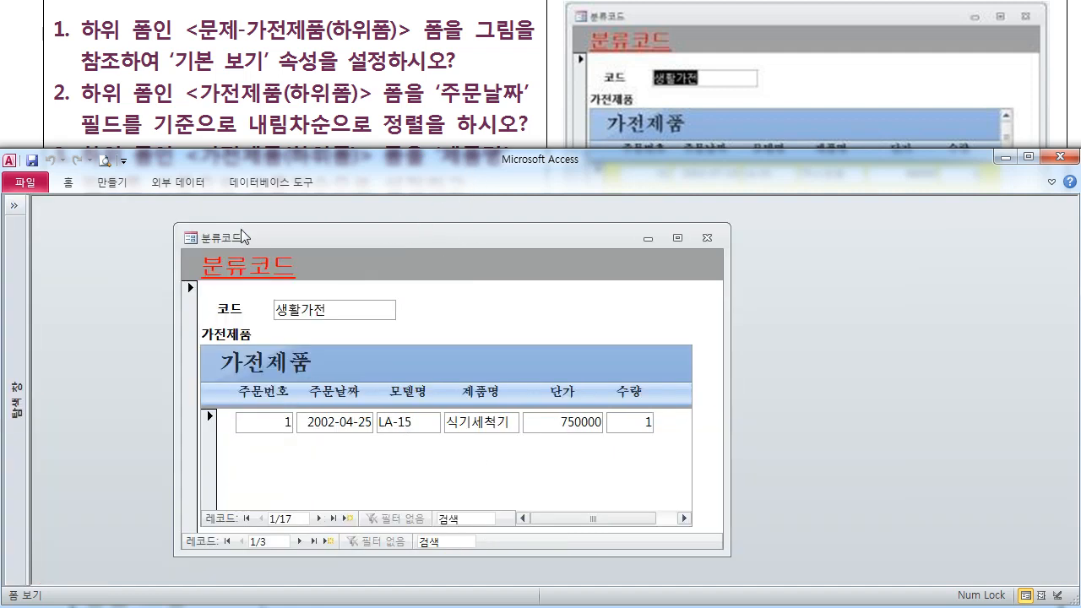
pyautogui.rightClick(241, 229)
pyautogui.click(313, 355)
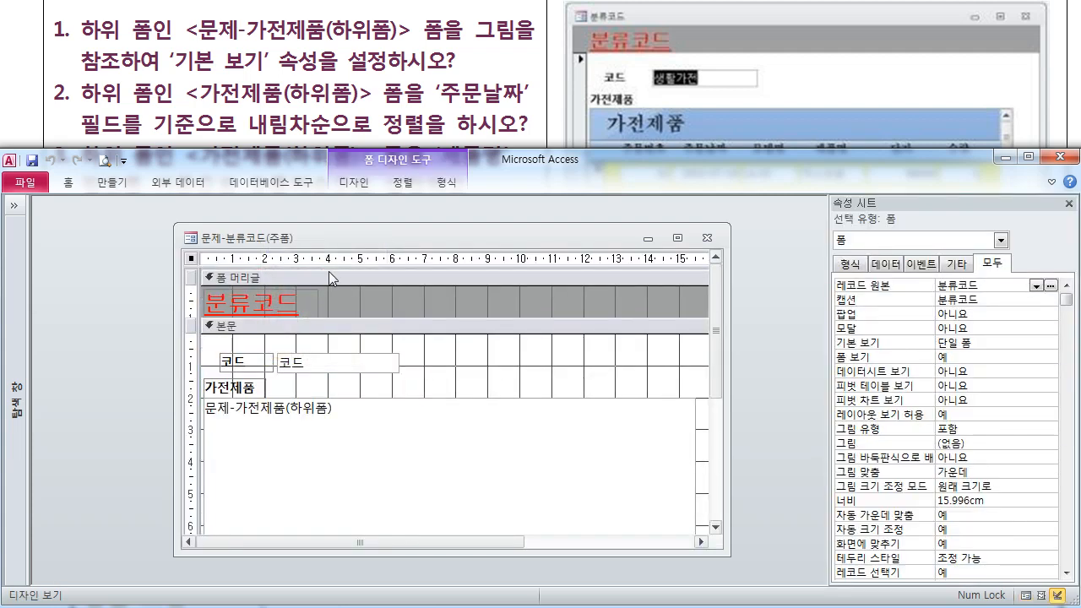
pyautogui.moveTo(346, 239); pyautogui.dragTo(320, 236)
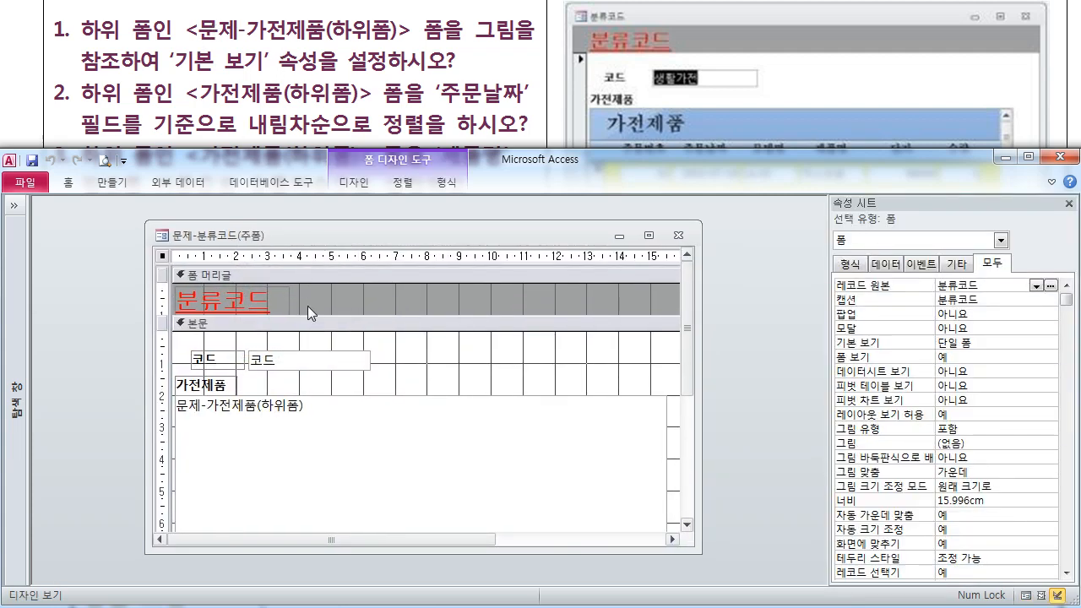
pyautogui.click(301, 455)
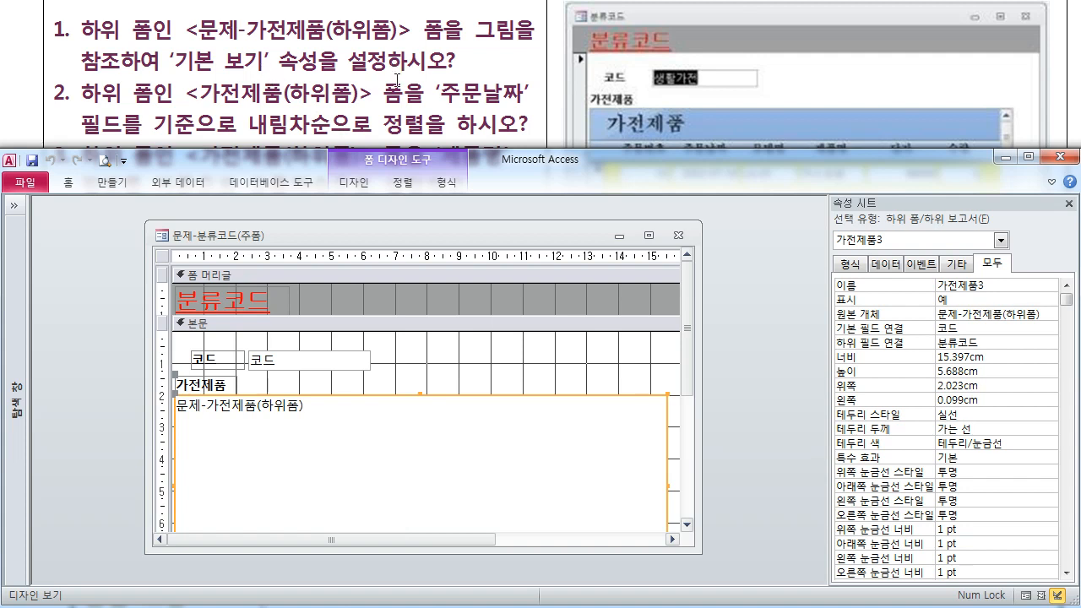
# Switch the 분류코드 main form to Form view and back to Design view to load the embedded subform's layout.
pyautogui.rightClick(392, 234)
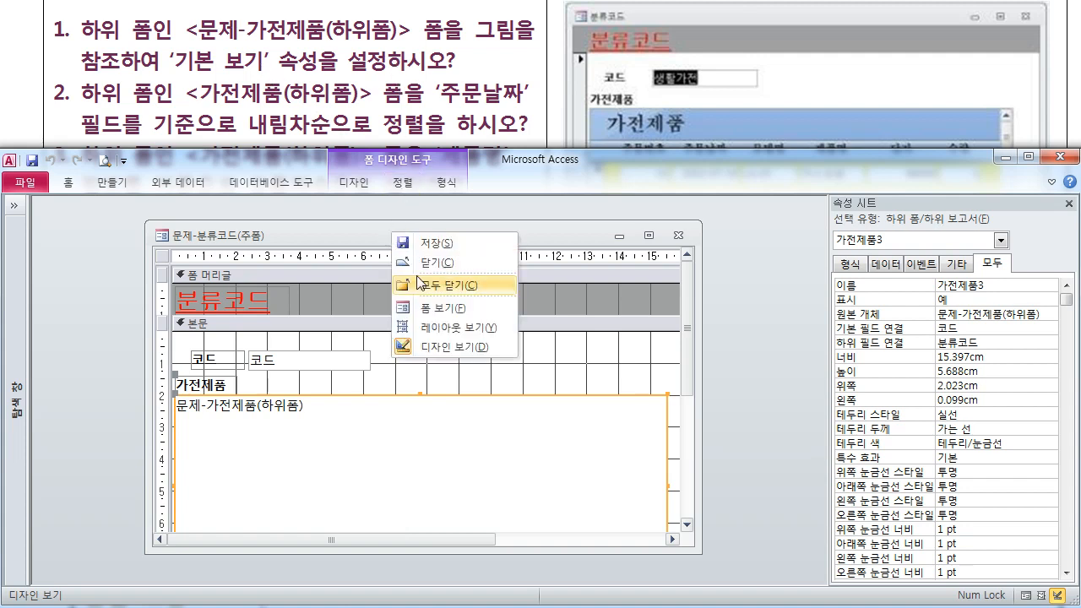
pyautogui.click(425, 308)
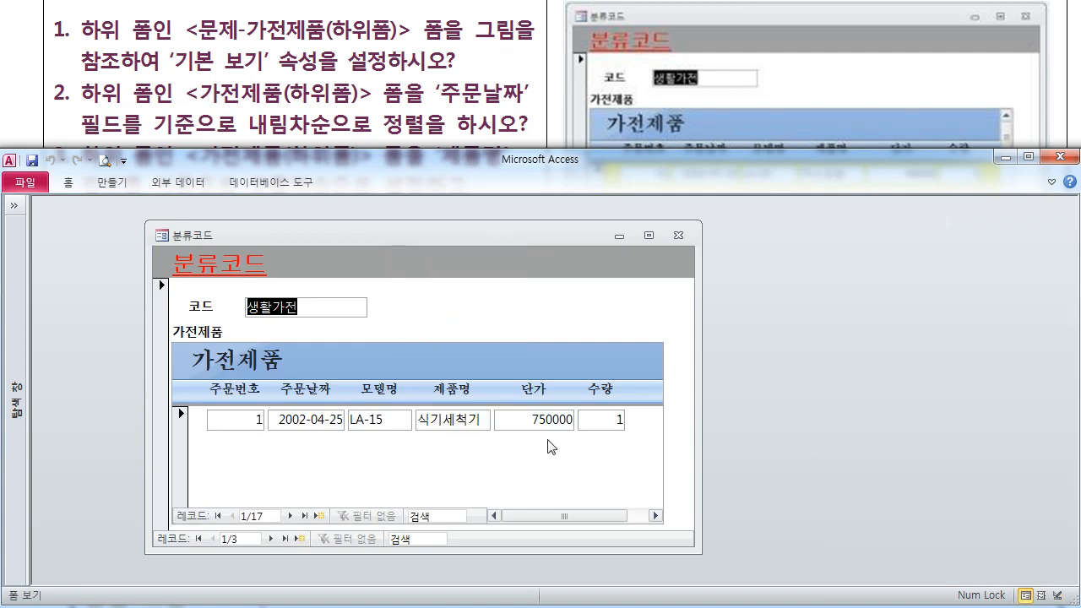
pyautogui.rightClick(240, 237)
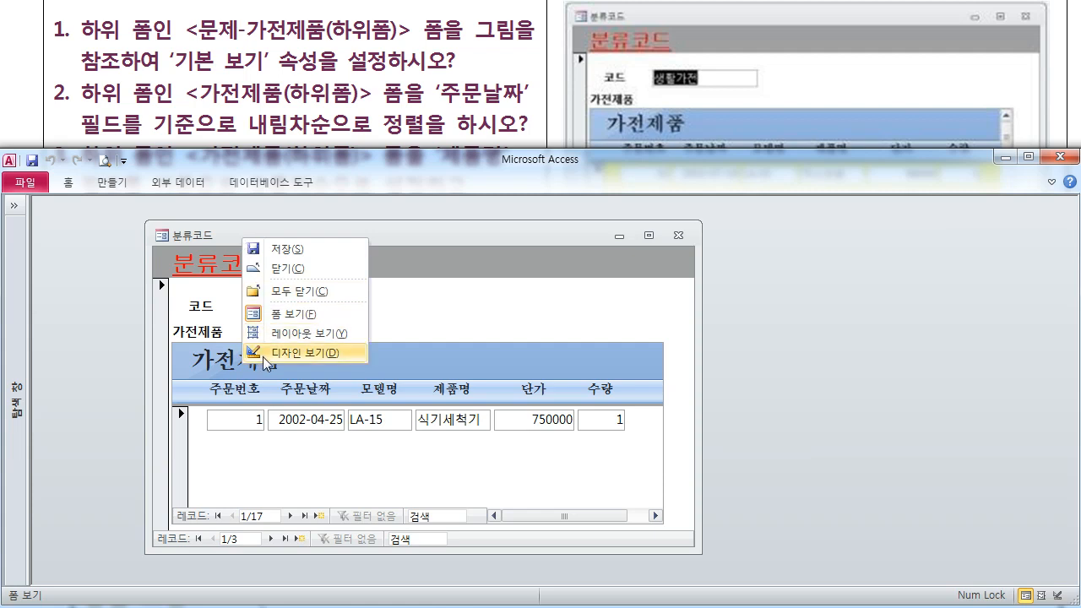
pyautogui.click(490, 309)
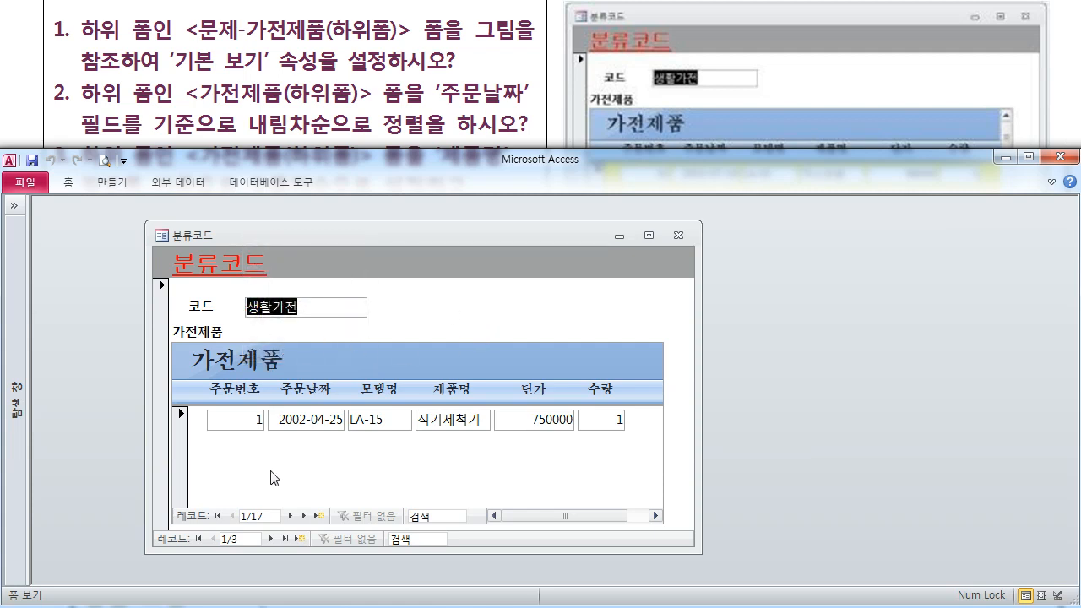
pyautogui.rightClick(338, 239)
pyautogui.click(394, 353)
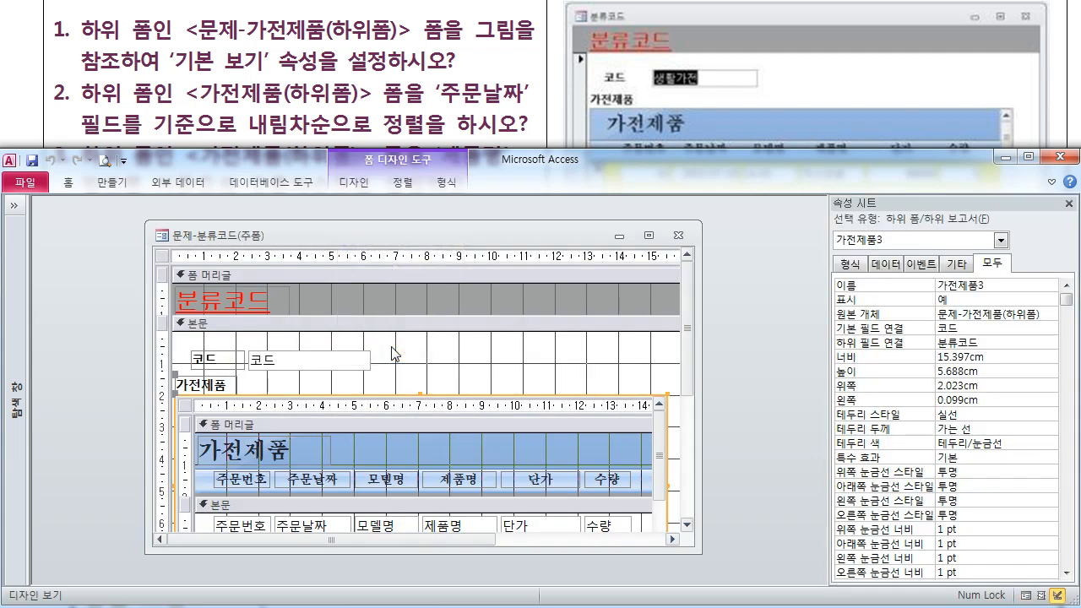
# Select the embedded 가전제품 subform as a whole form and set its 기본 보기 property to 연속 폼.
pyautogui.click(187, 408)
pyautogui.click(161, 255)
pyautogui.click(187, 404)
pyautogui.click(185, 404)
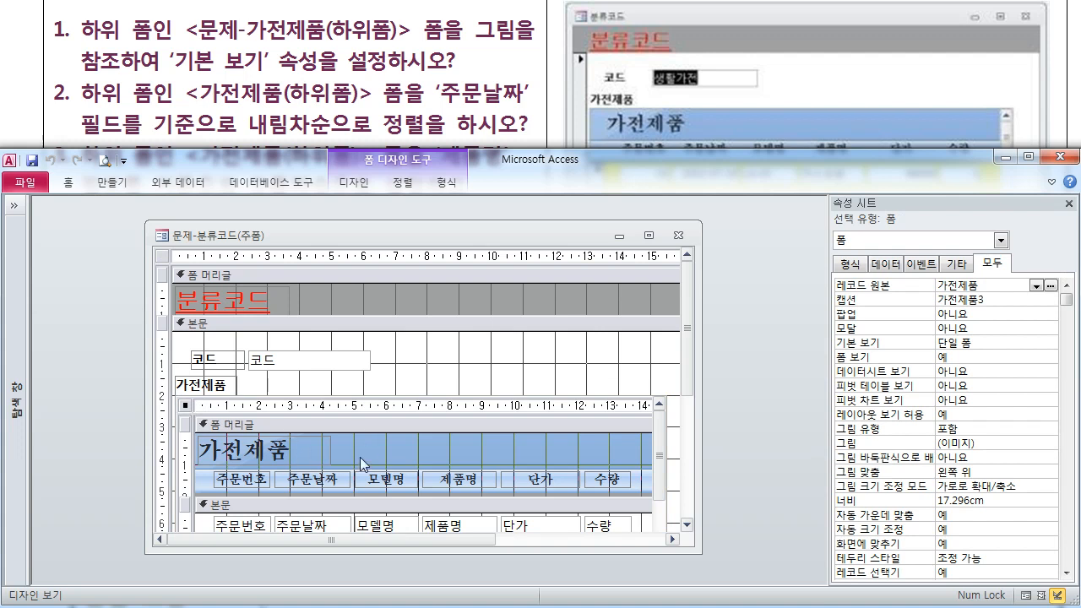
pyautogui.click(987, 344)
pyautogui.click(1050, 343)
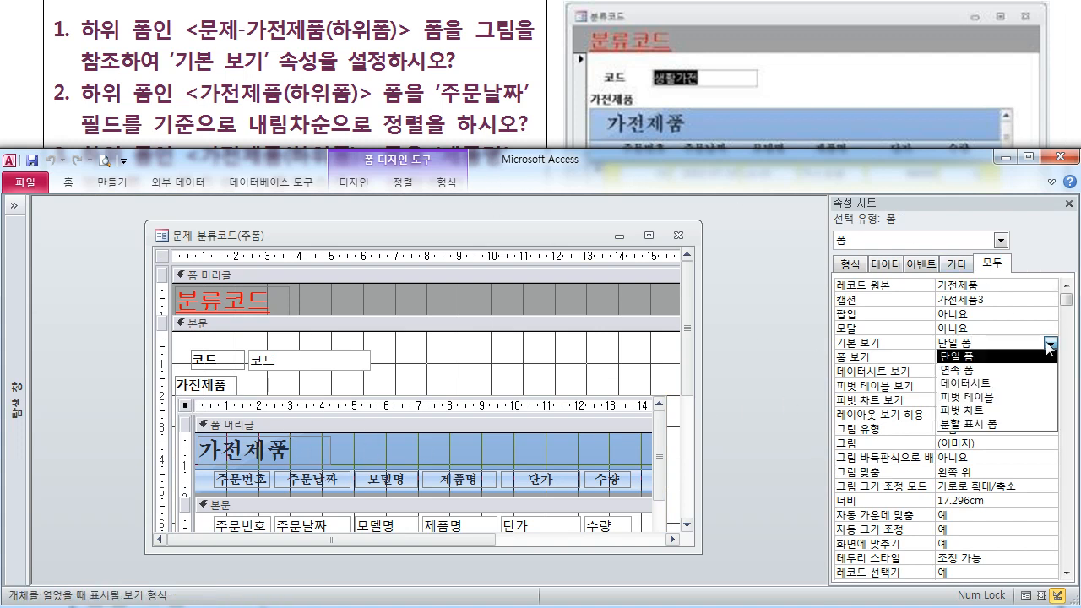
pyautogui.click(1005, 370)
# Preview the main form with its subform in Form view, and return to Design view.
pyautogui.rightClick(205, 237)
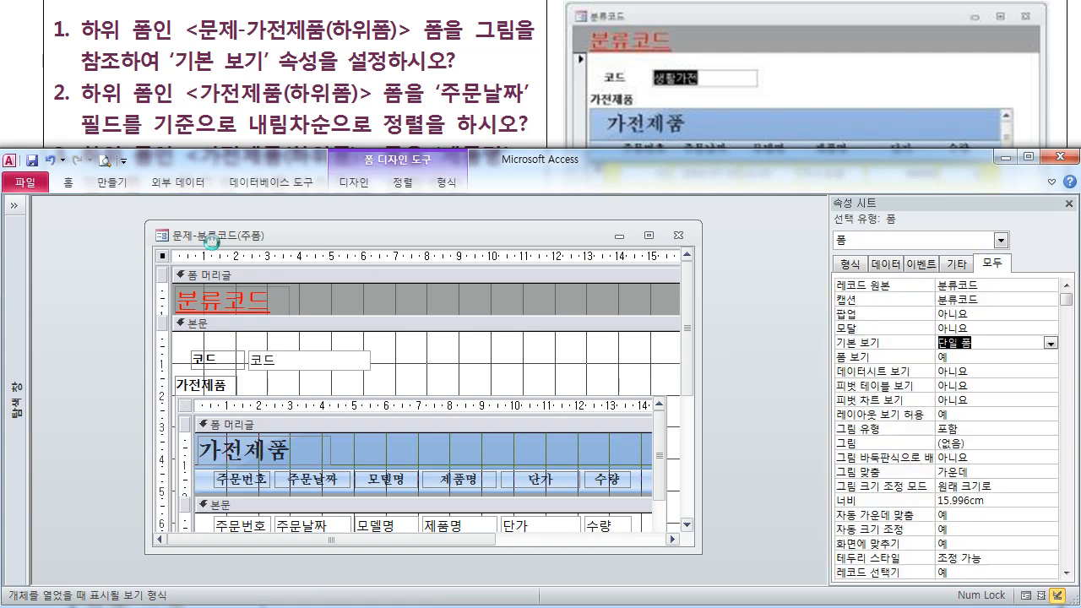
pyautogui.click(252, 323)
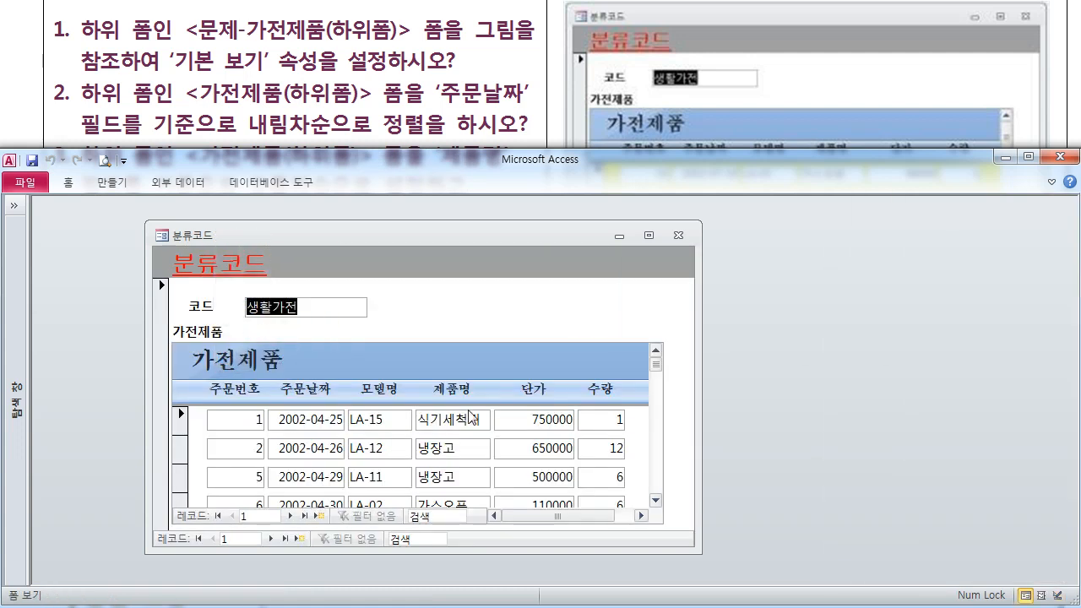
pyautogui.rightClick(343, 242)
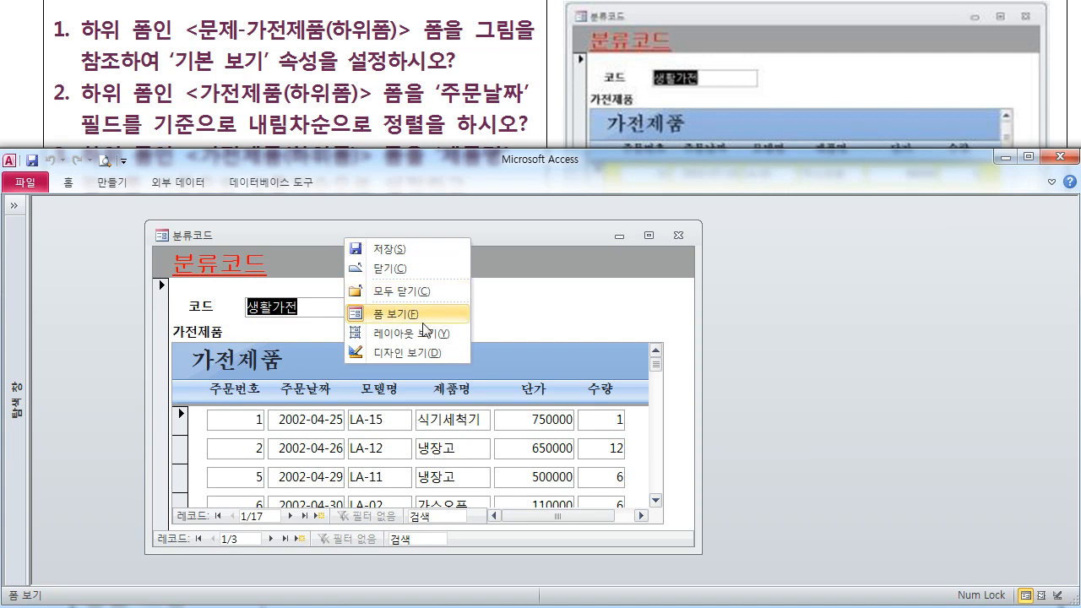
pyautogui.click(392, 352)
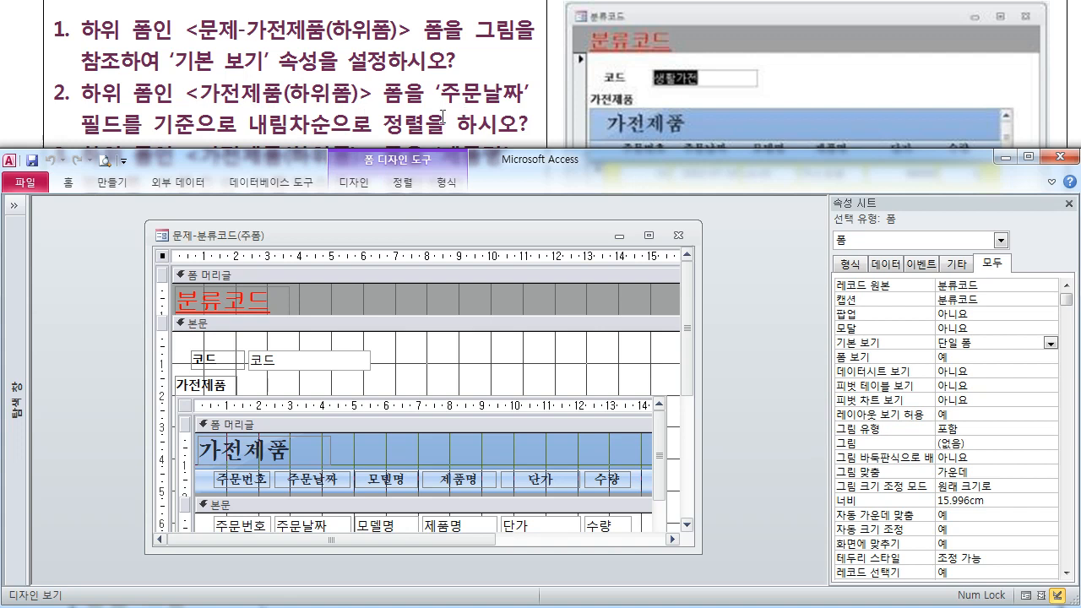
# Select the 가전제품 subform and examine its data properties, including 로드할 때 정렬 and 정렬 기준.
pyautogui.click(193, 413)
pyautogui.click(188, 406)
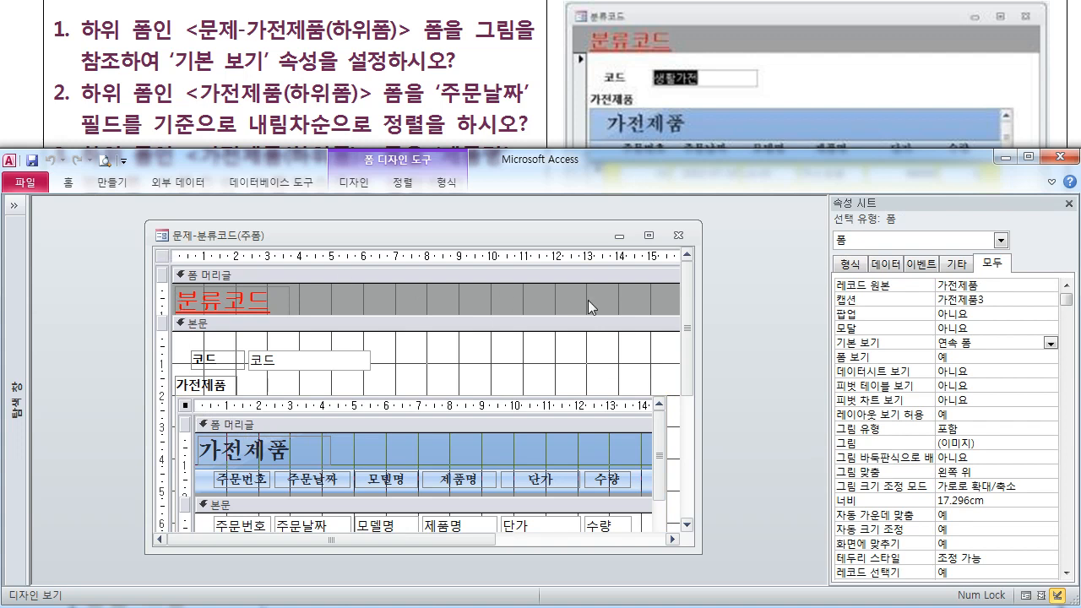
pyautogui.scroll(-15, 1005, 423)
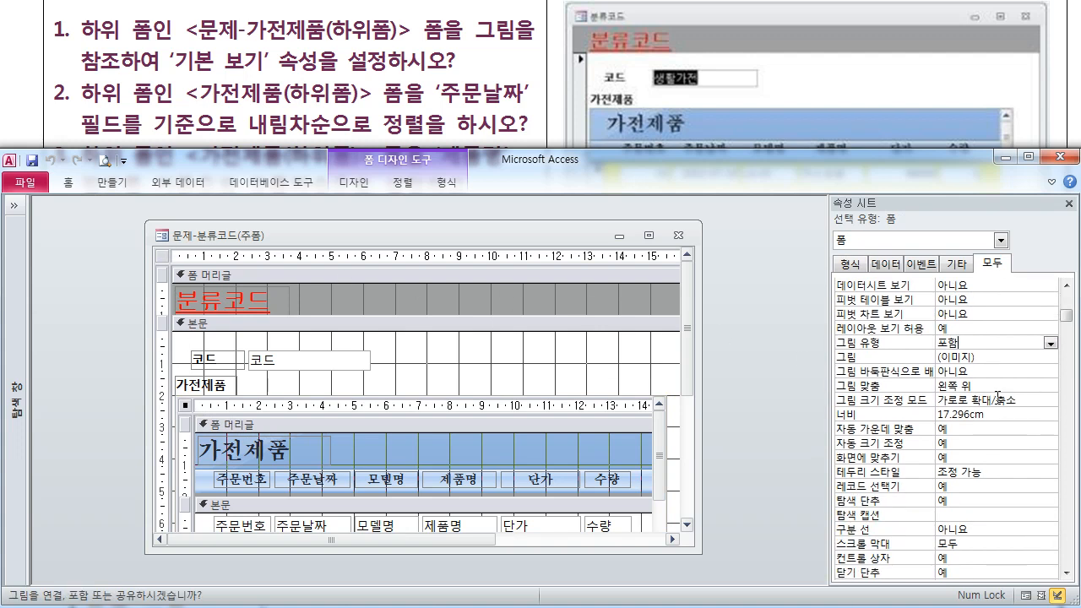
pyautogui.scroll(5, 998, 397)
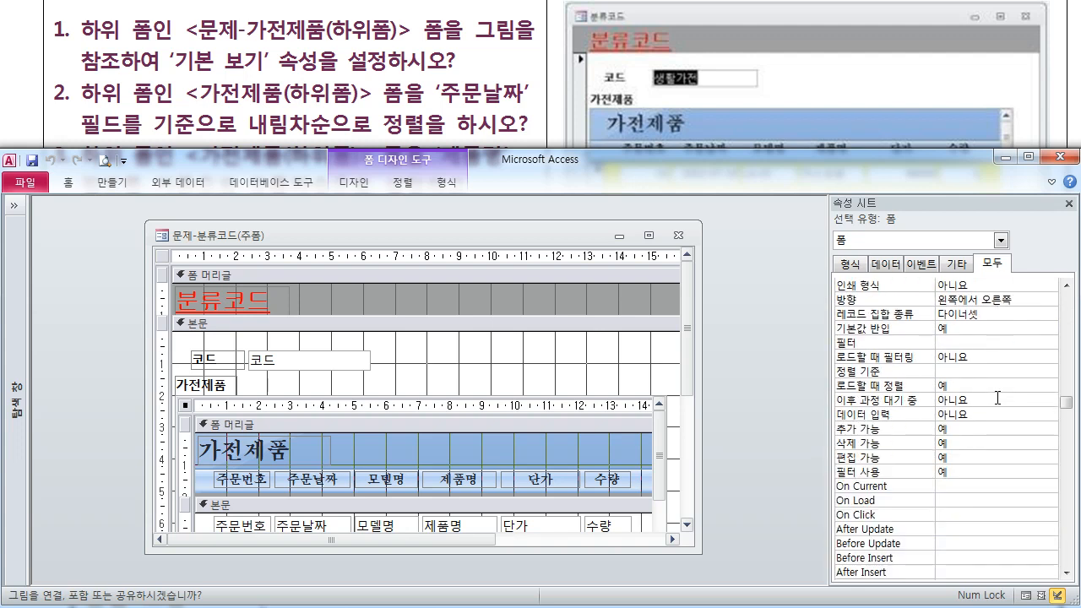
pyautogui.click(955, 488)
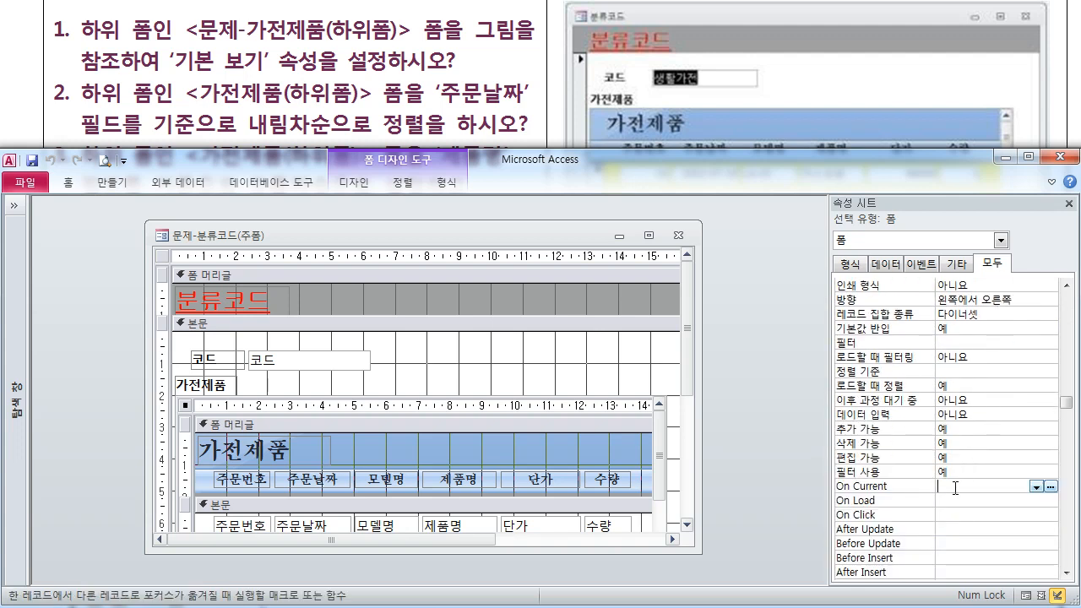
pyautogui.click(949, 471)
pyautogui.click(951, 457)
pyautogui.click(959, 443)
pyautogui.click(961, 428)
pyautogui.click(962, 402)
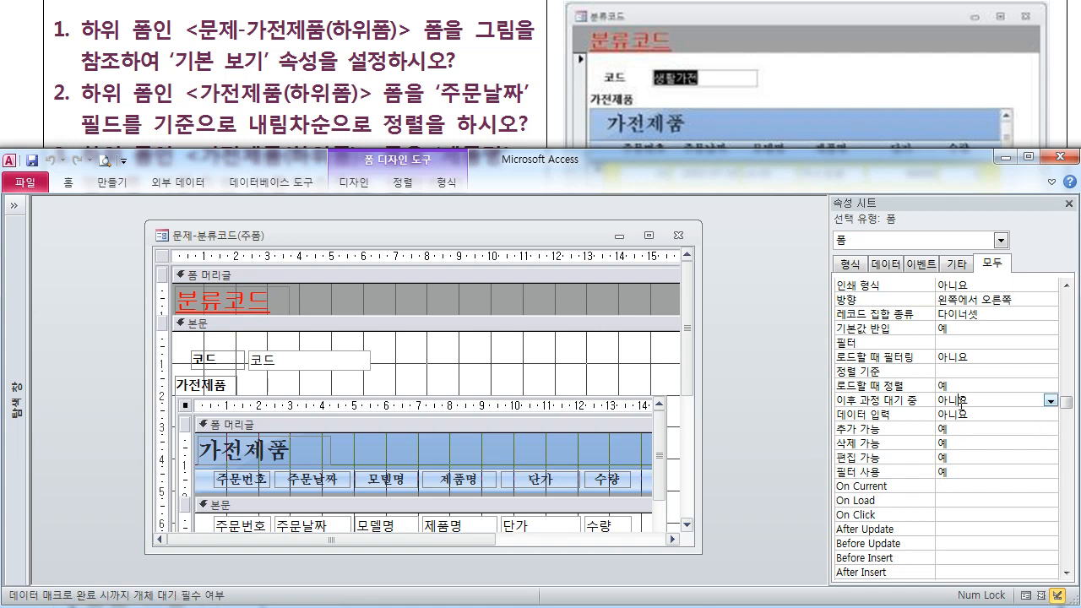
pyautogui.click(961, 388)
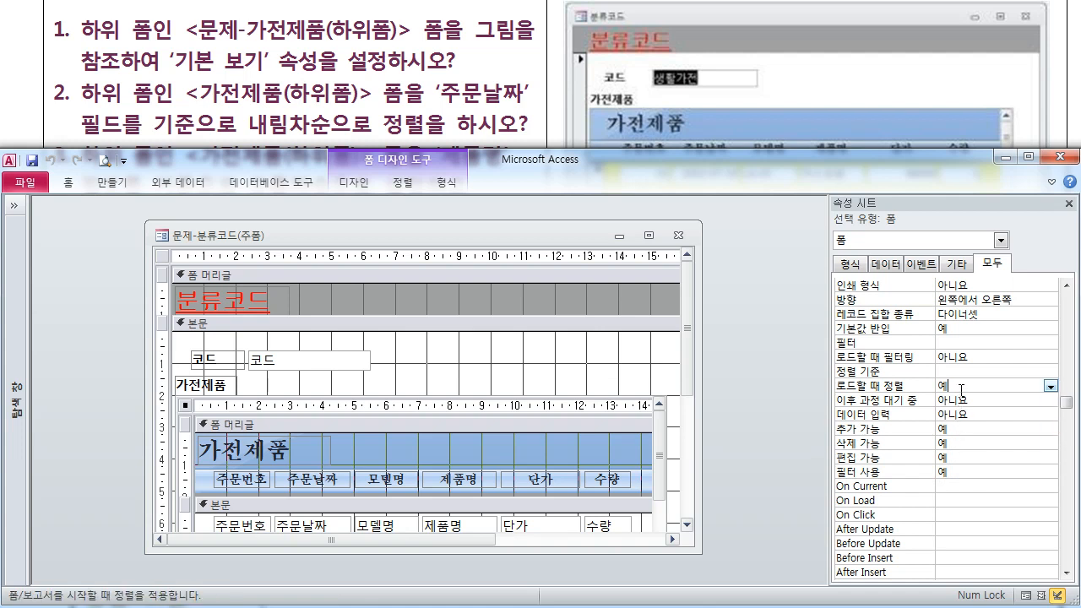
pyautogui.click(965, 370)
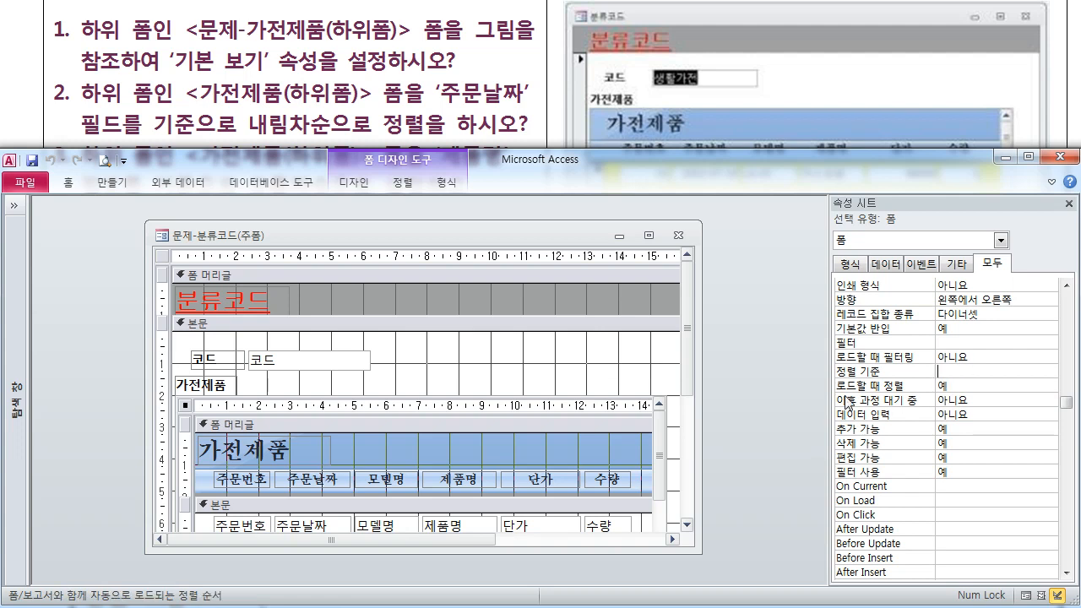
pyautogui.moveTo(831, 379); pyautogui.dragTo(884, 379)
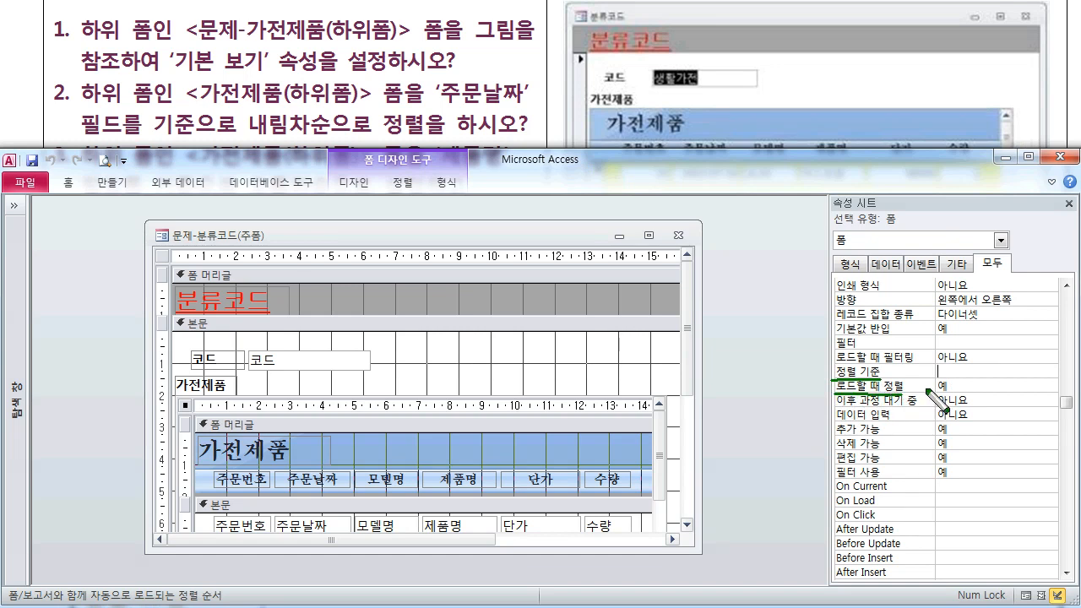
pyautogui.moveTo(898, 373); pyautogui.dragTo(971, 371)
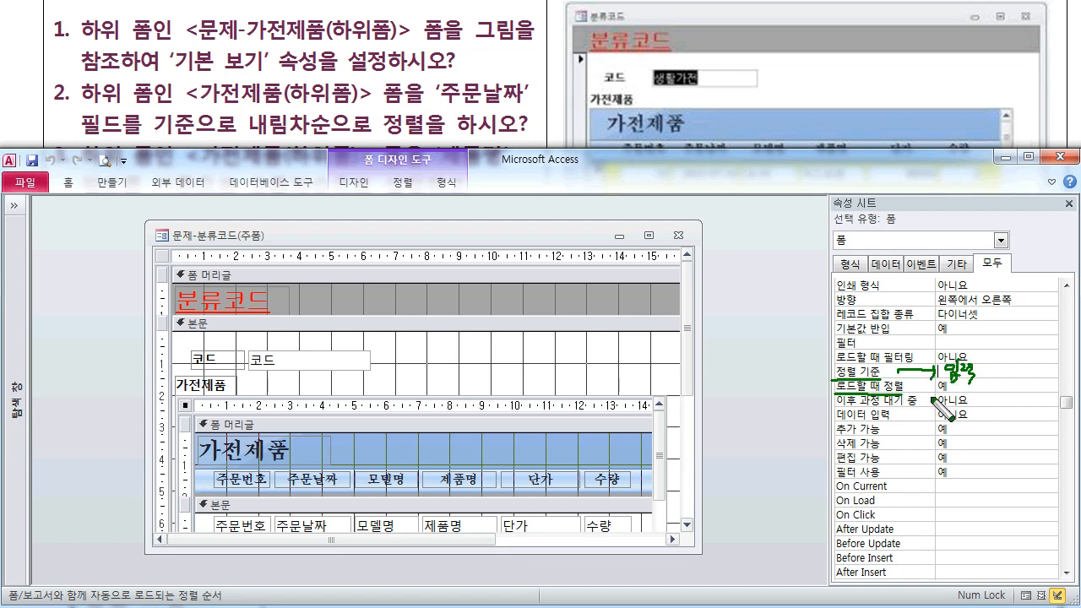
pyautogui.moveTo(836, 394); pyautogui.dragTo(824, 385)
pyautogui.moveTo(951, 397)
pyautogui.mouseDown()
pyautogui.moveTo(929, 382)
pyautogui.moveTo(949, 388)
pyautogui.mouseUp()
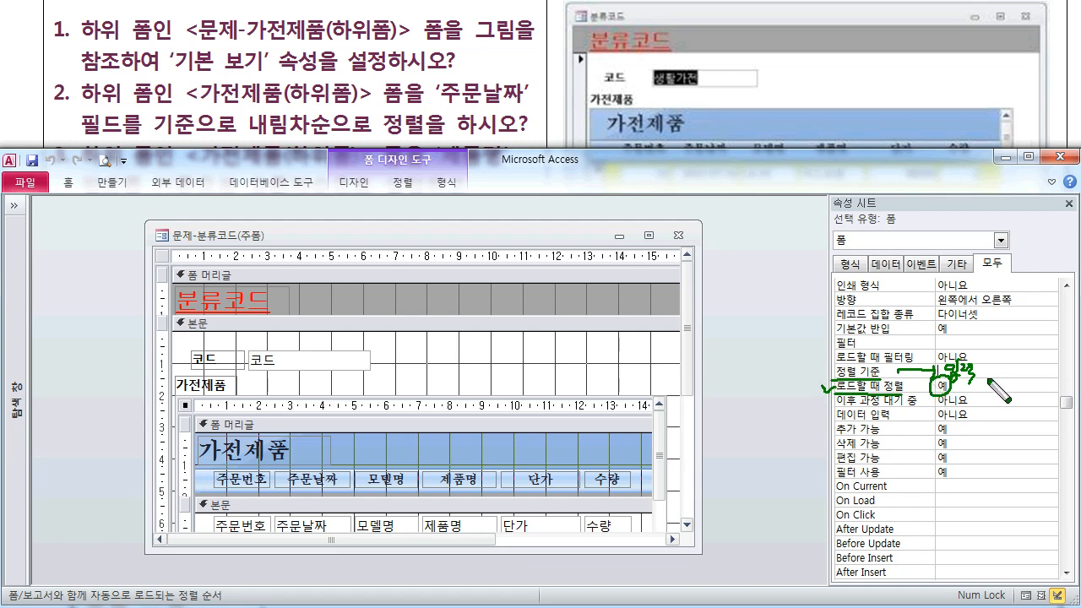
pyautogui.moveTo(984, 369)
pyautogui.mouseDown()
pyautogui.moveTo(971, 412)
pyautogui.moveTo(826, 418)
pyautogui.moveTo(971, 372)
pyautogui.moveTo(1020, 369)
pyautogui.mouseUp()
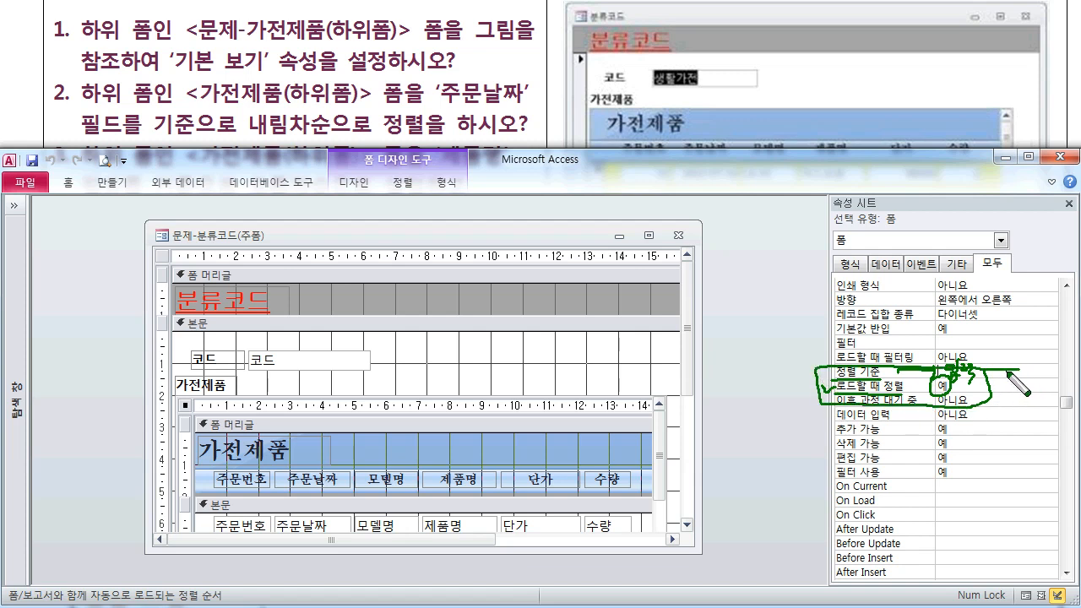
pyautogui.press('Escape')
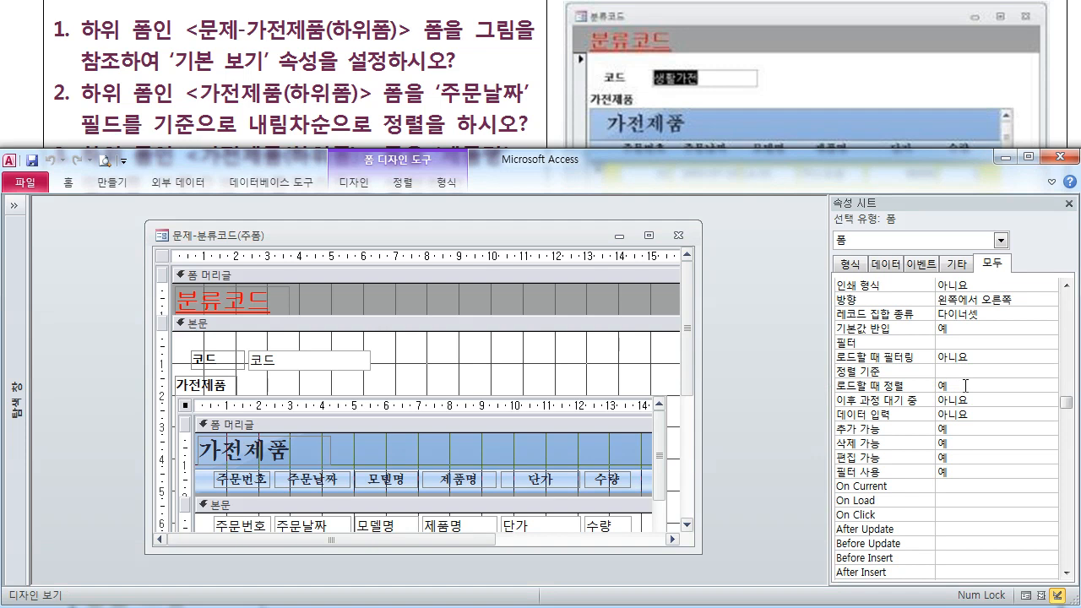
# Set the 가전제품 subform's 정렬 기준 property to [주문날짜] desc, entering it in the 확대/축소 editor.
pyautogui.click(961, 372)
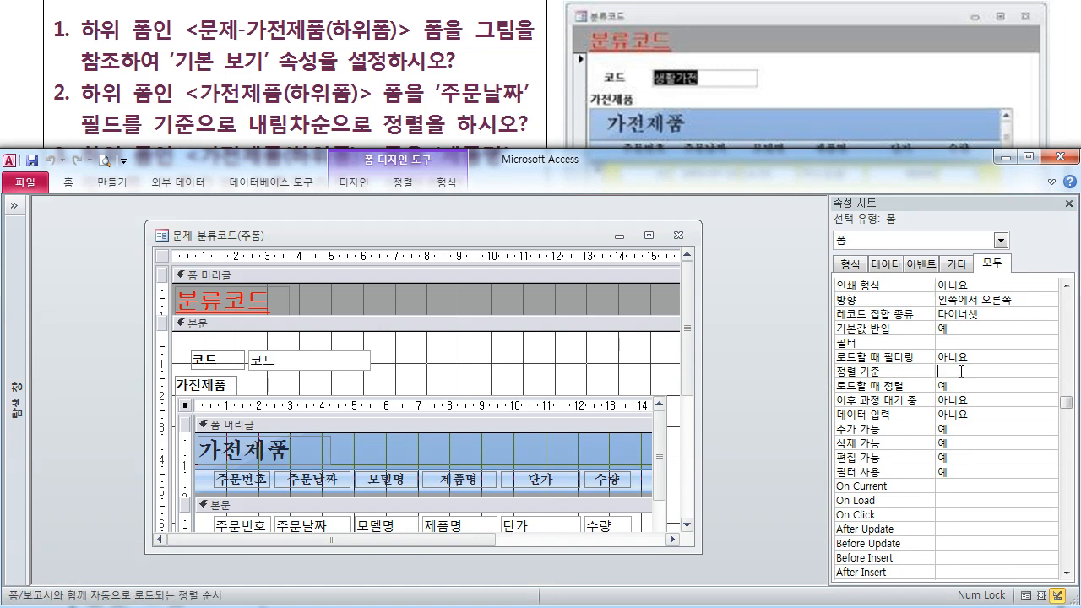
pyautogui.press('Up')
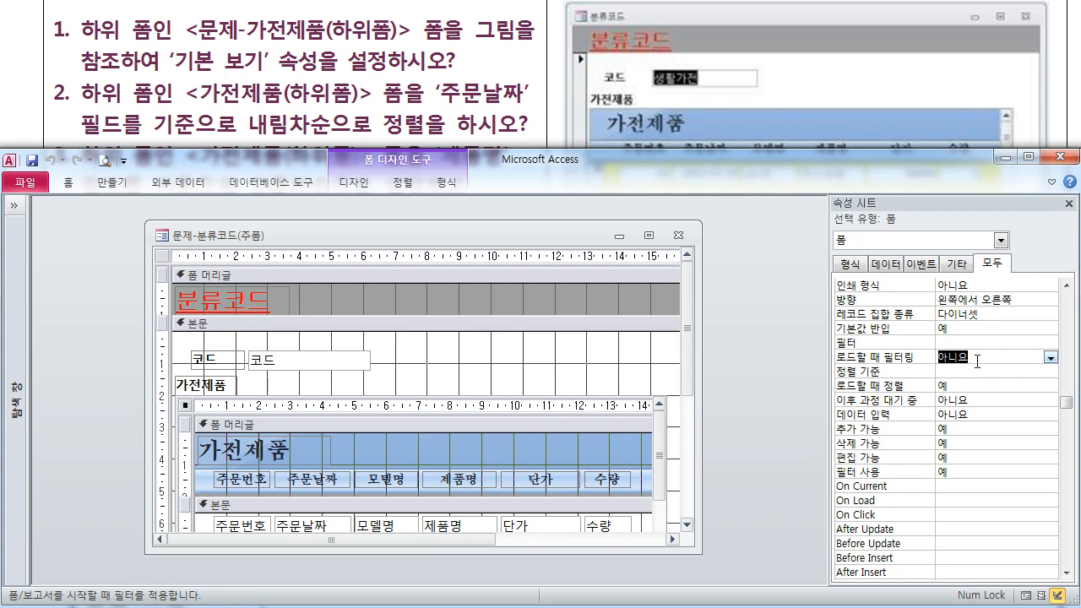
pyautogui.press('Down')
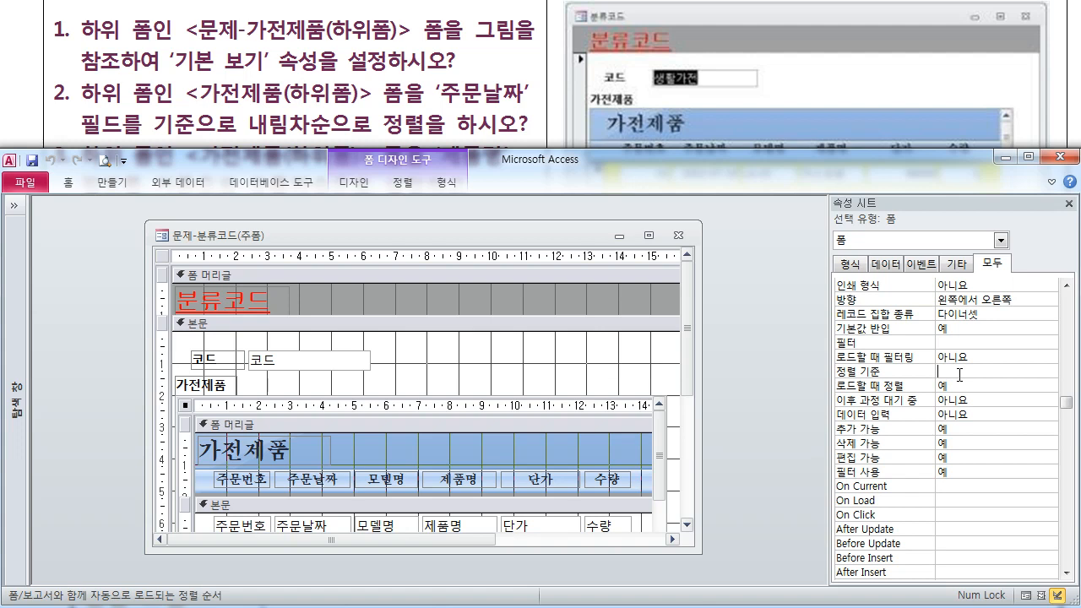
pyautogui.rightClick(959, 374)
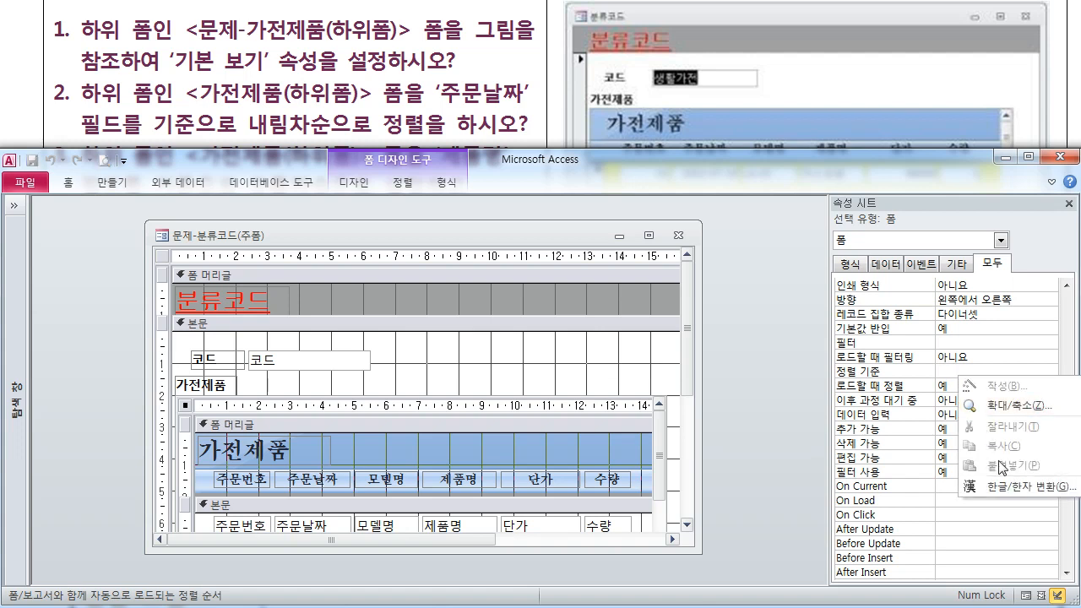
pyautogui.click(1005, 406)
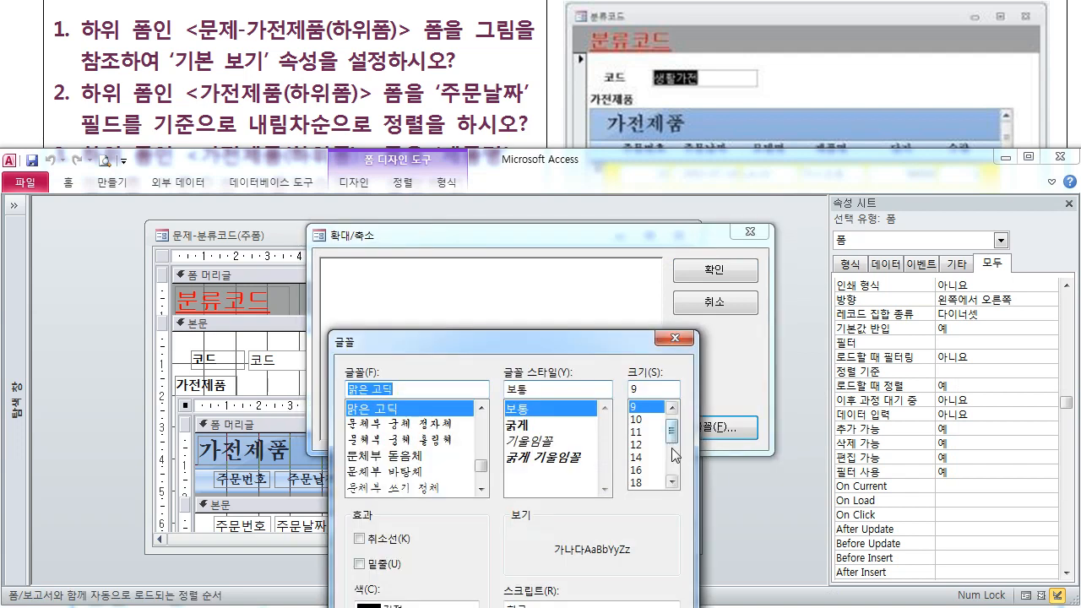
pyautogui.press('Return')
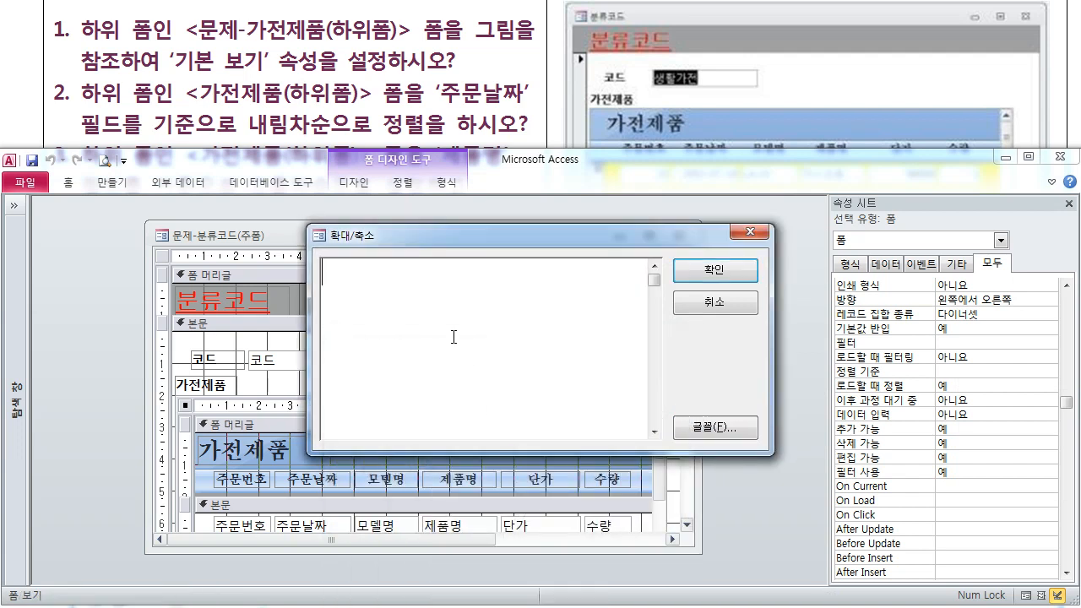
pyautogui.write('[주문날짜')
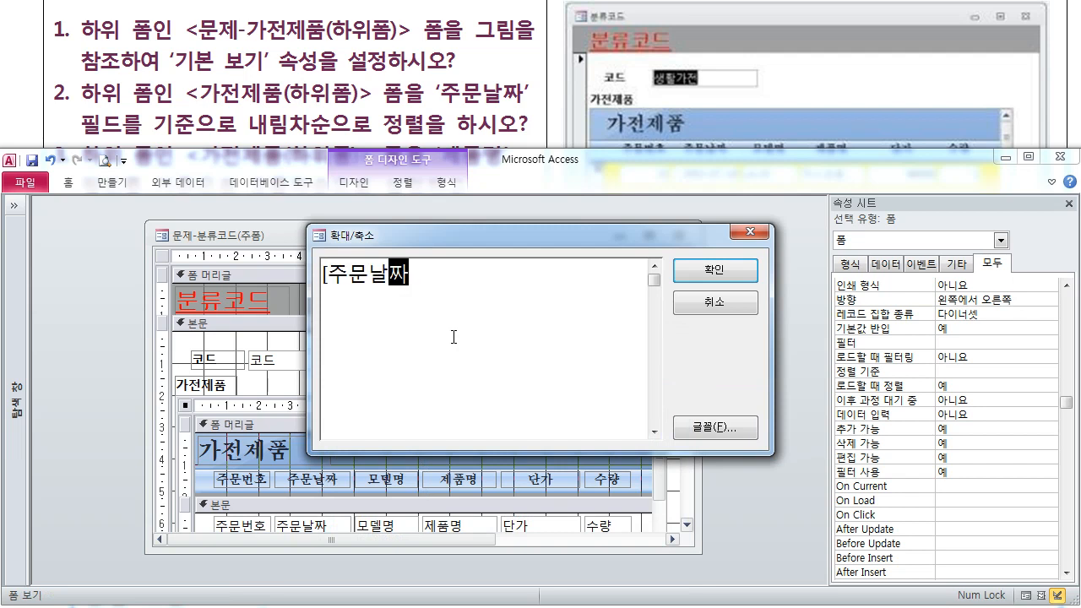
pyautogui.write('] desc')
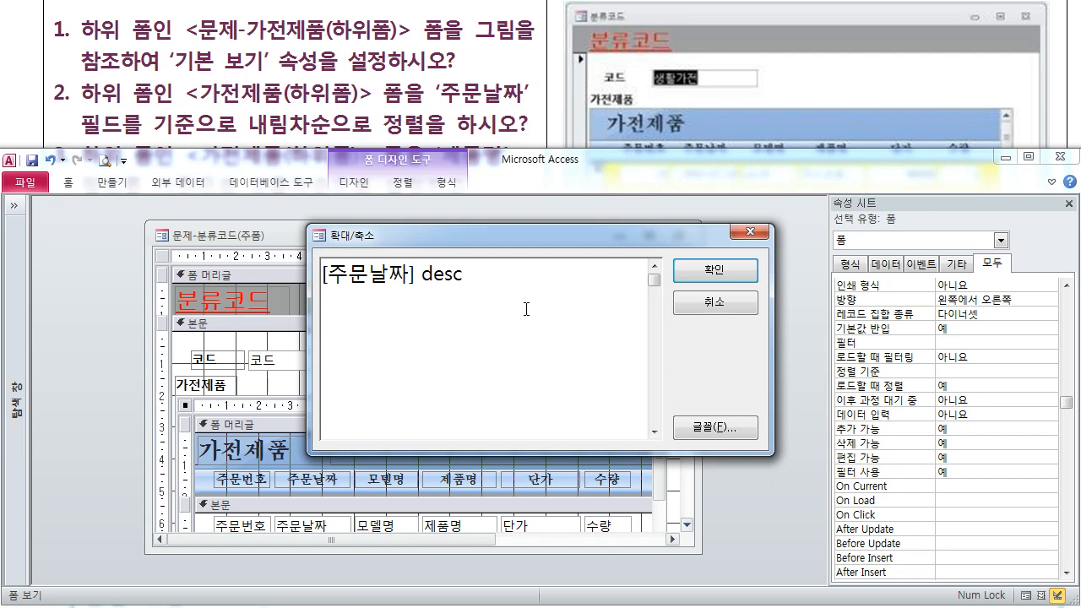
pyautogui.press('Return')
pyautogui.click(988, 385)
pyautogui.click(988, 374)
pyautogui.click(957, 384)
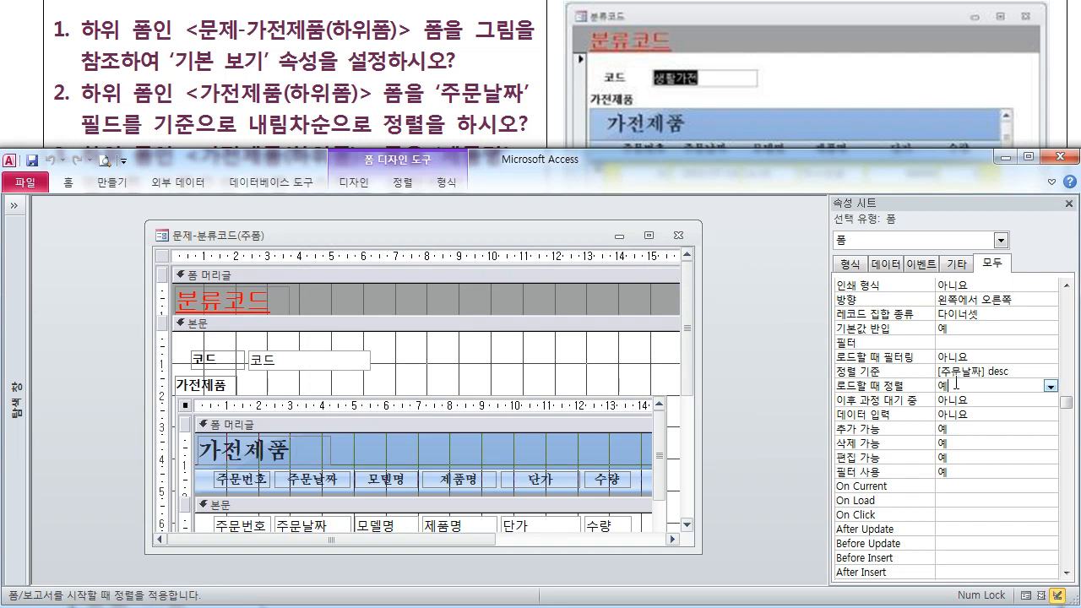
# Preview the main form in Form view with a taller window, check the subform's 주문날짜 order, and return to Design view.
pyautogui.rightClick(235, 234)
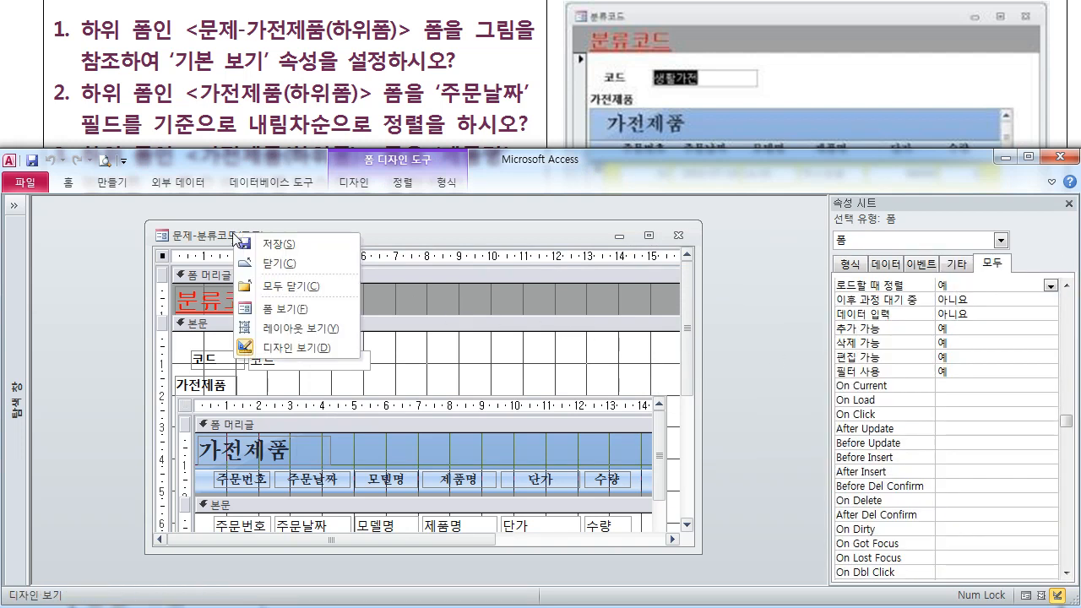
pyautogui.click(264, 310)
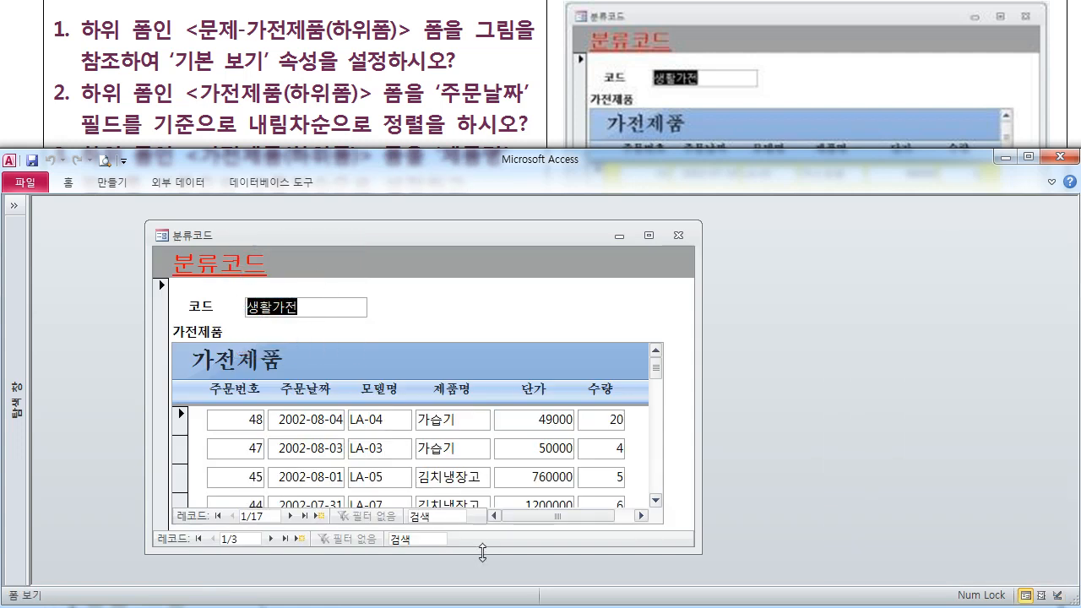
pyautogui.moveTo(482, 554); pyautogui.dragTo(482, 583)
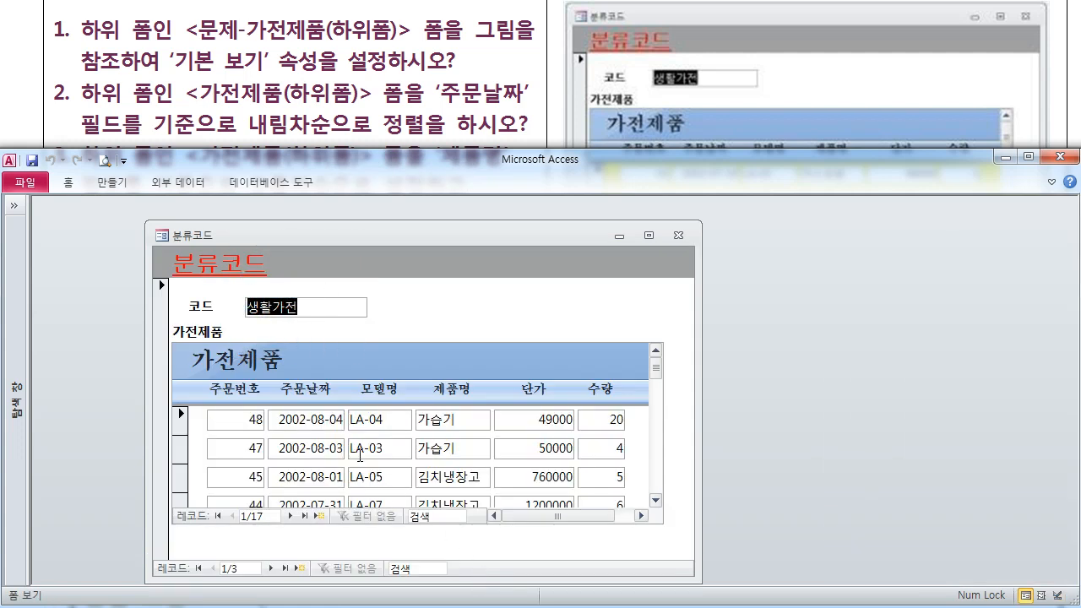
pyautogui.click(327, 424)
pyautogui.scroll(-2, 327, 425)
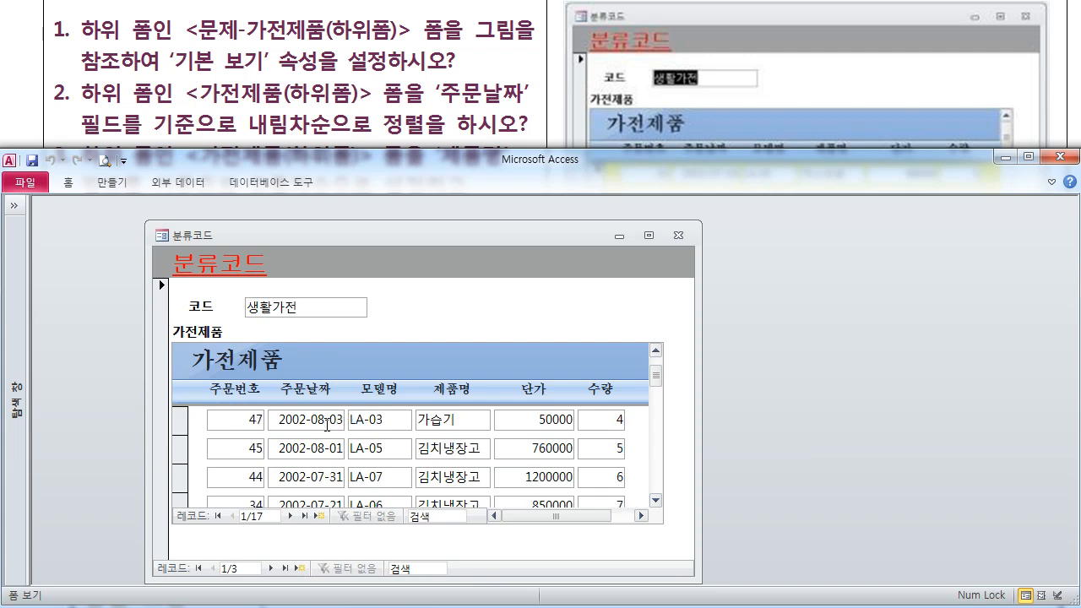
pyautogui.scroll(-1, 327, 424)
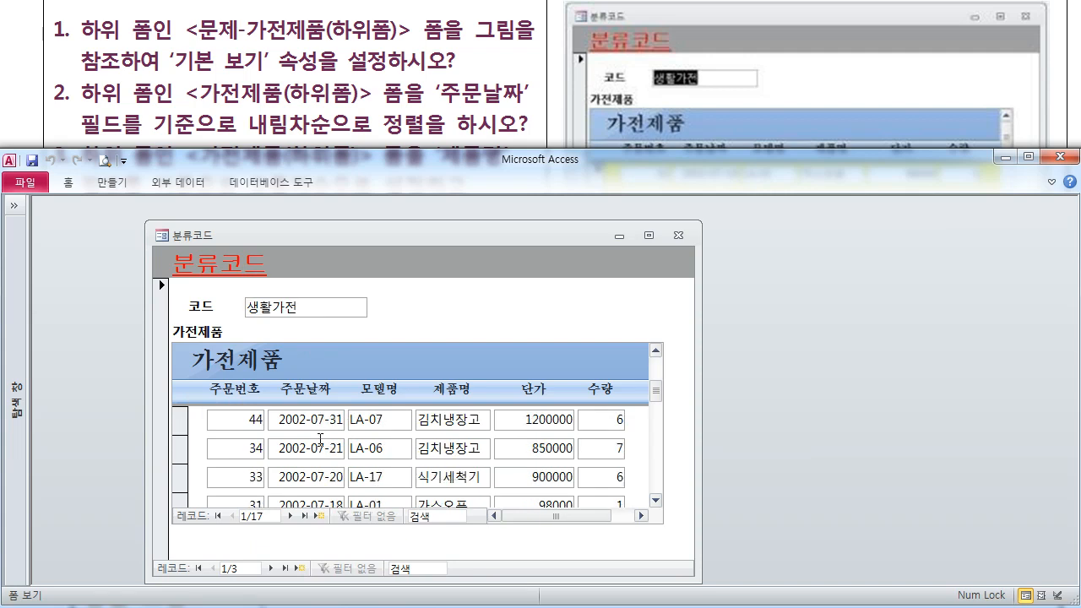
pyautogui.scroll(1, 320, 439)
pyautogui.rightClick(228, 225)
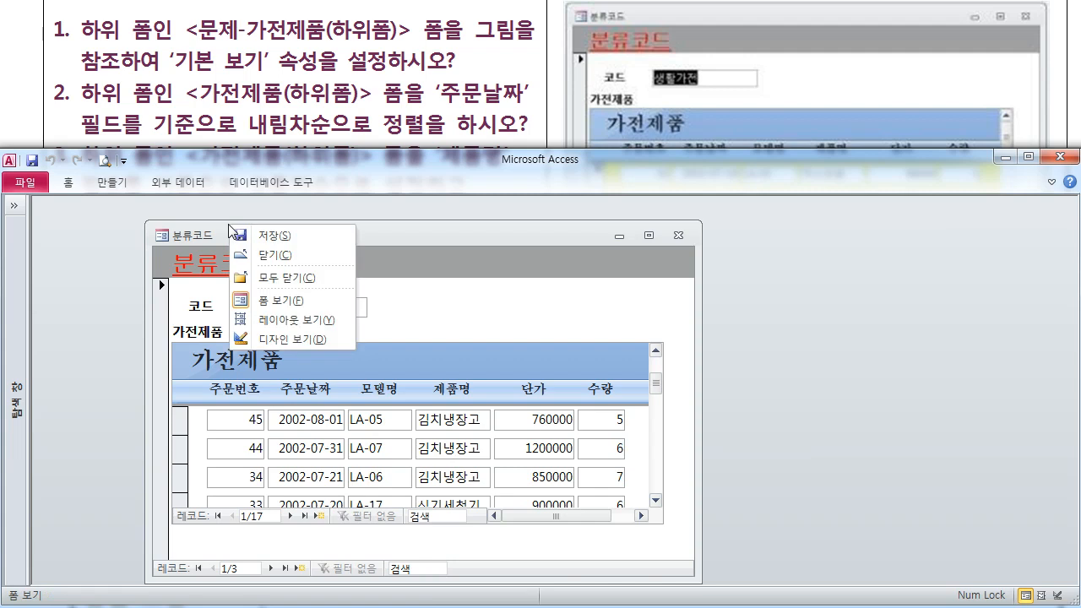
pyautogui.click(279, 338)
# Switch to the exercise document, read the third task on sorting by 제품명 and 주문날짜, and switch back to Access.
pyautogui.click(442, 93)
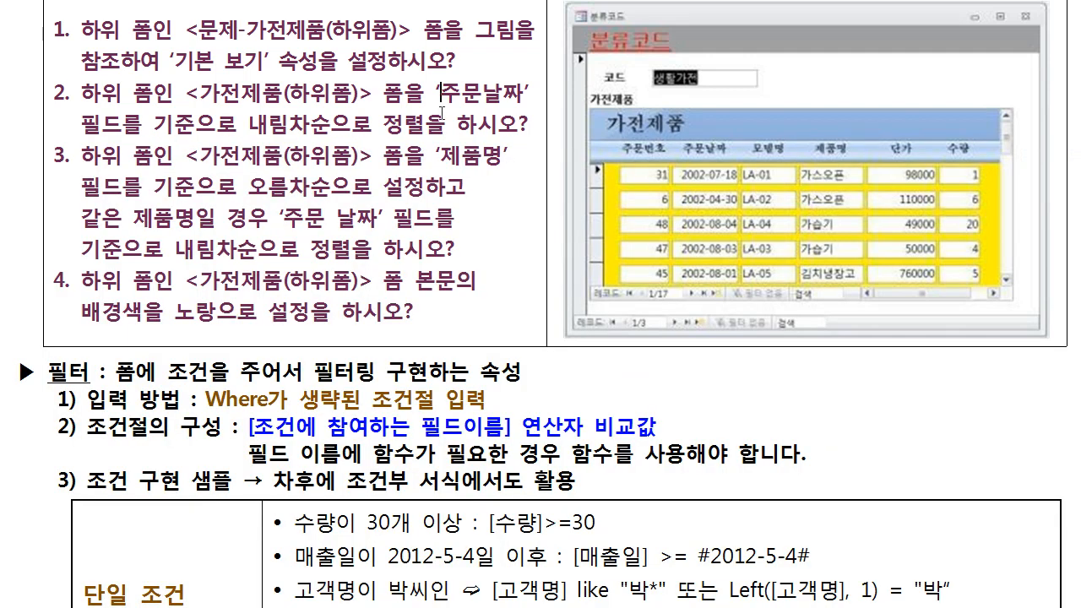
pyautogui.scroll(-3, 443, 127)
pyautogui.scroll(-3, 443, 141)
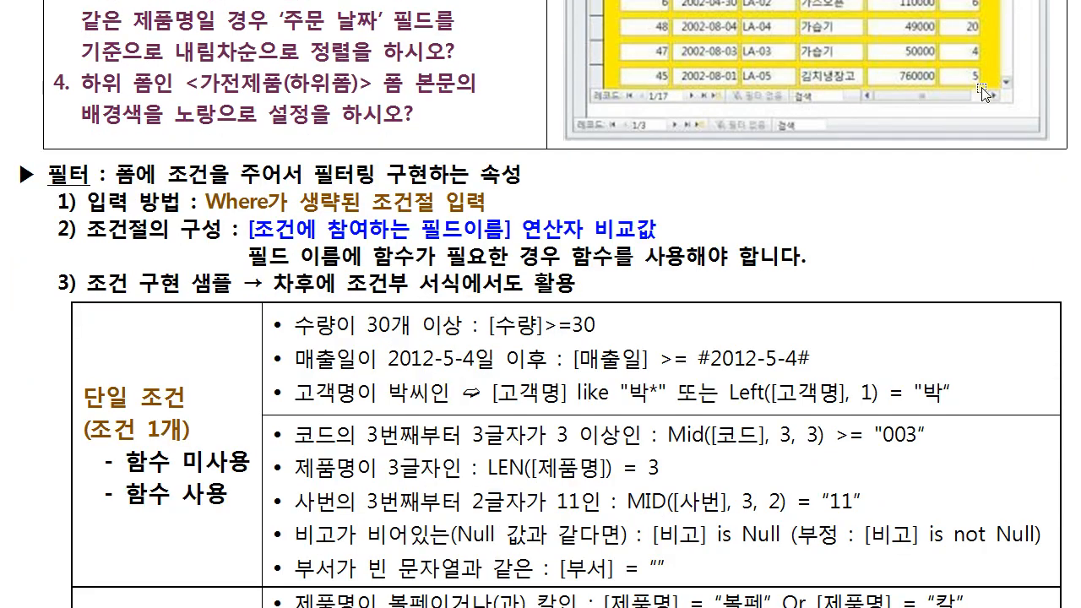
pyautogui.scroll(2, 543, 304)
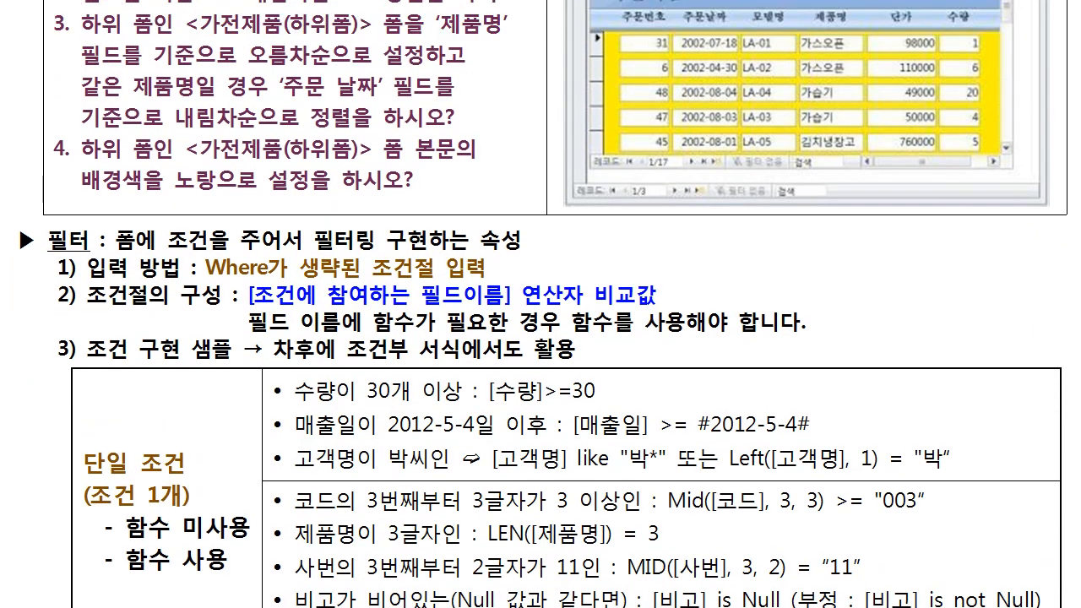
pyautogui.hotkey('alt', 'Tab')
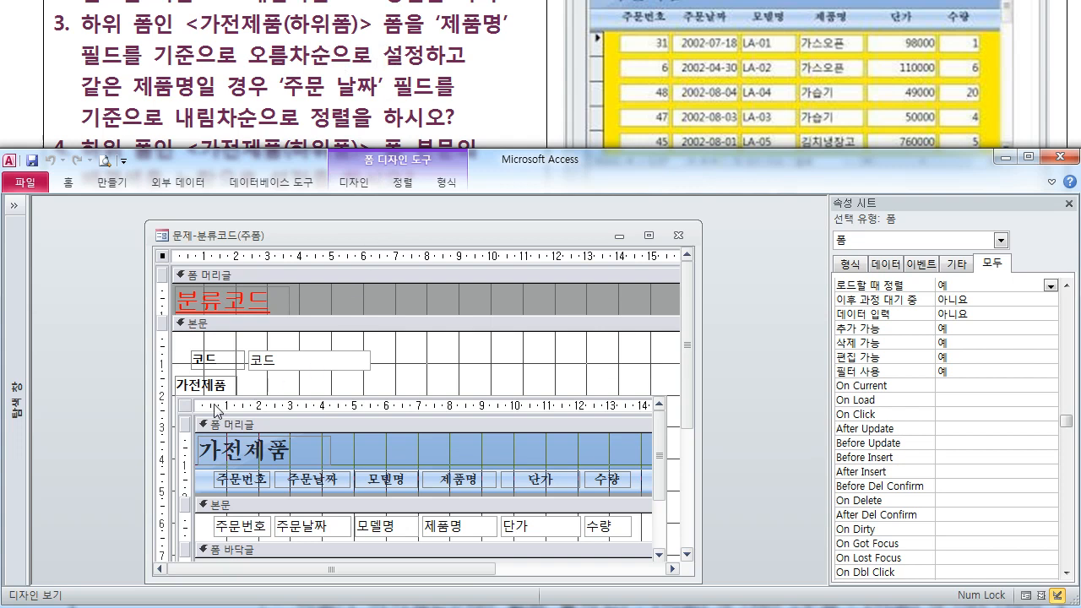
# Select the 가전제품 subform and replace its 정렬 기준 expression with [제품명] asc in the 확대/축소 editor.
pyautogui.click(189, 407)
pyautogui.click(190, 407)
pyautogui.click(1051, 285)
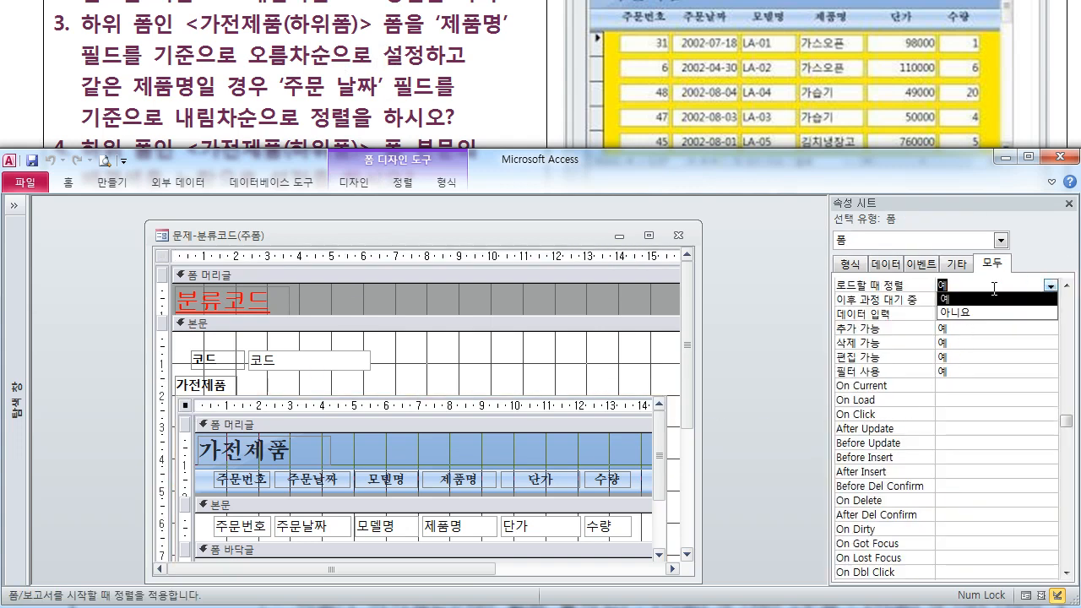
pyautogui.click(1009, 343)
pyautogui.click(1068, 286)
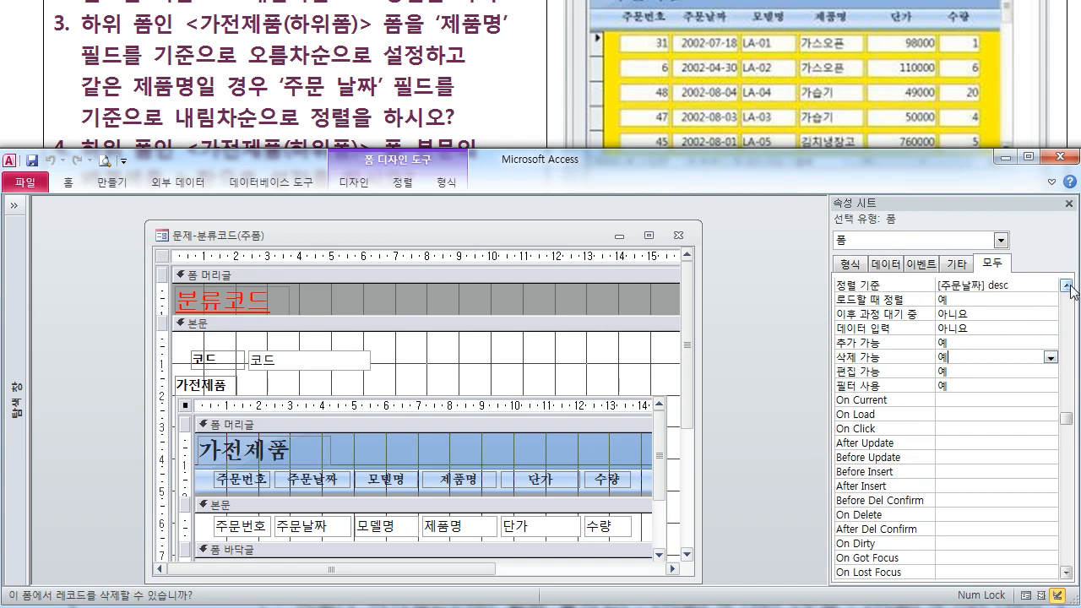
pyautogui.click(995, 287)
pyautogui.hotkey('shift', 'F2')
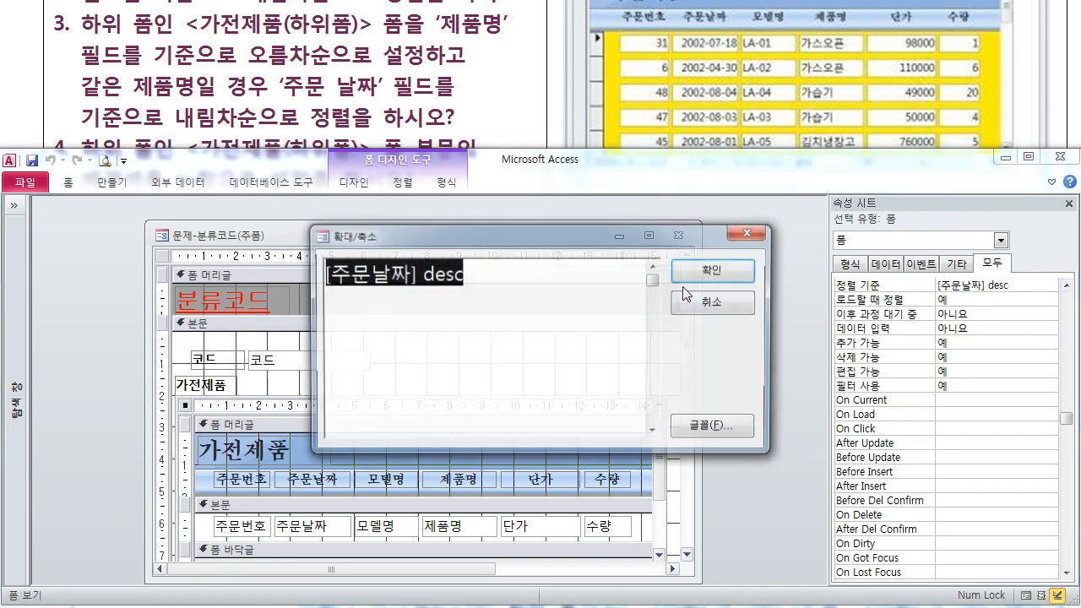
pyautogui.moveTo(522, 283); pyautogui.dragTo(278, 272)
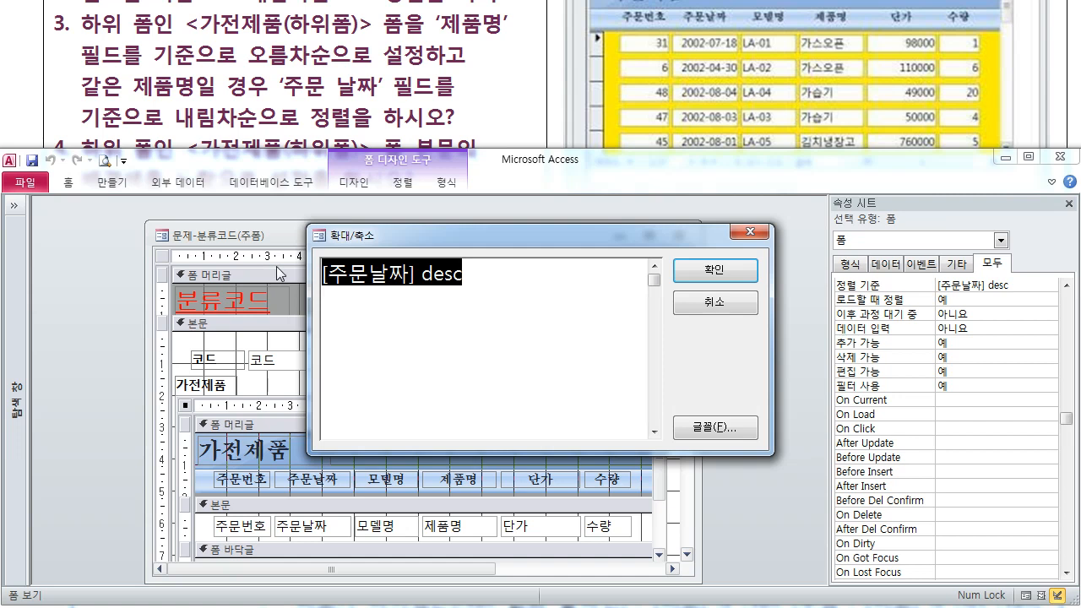
pyautogui.write('[wp')
pyautogui.press('BackSpace')
pyautogui.press('BackSpace')
pyautogui.write('제품명] asc')
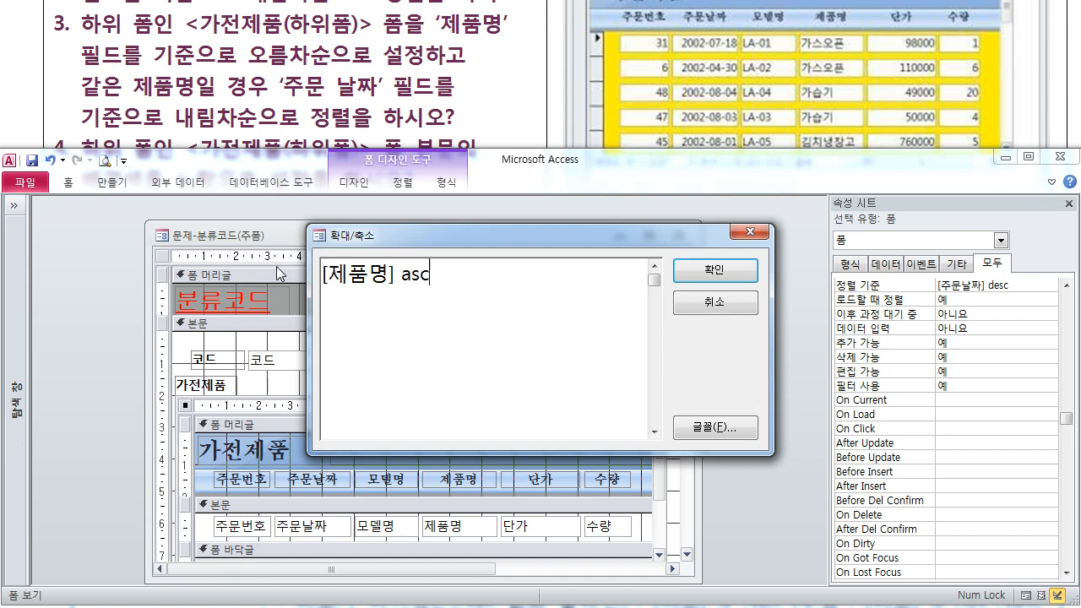
# Append the second sort key , [주문날짜] desc to the 정렬 기준 expression and apply it.
pyautogui.write(', [wn')
pyautogui.press('BackSpace')
pyautogui.press('BackSpace')
pyautogui.press('Hangul')
pyautogui.write('주무ㄴ날짜] ')
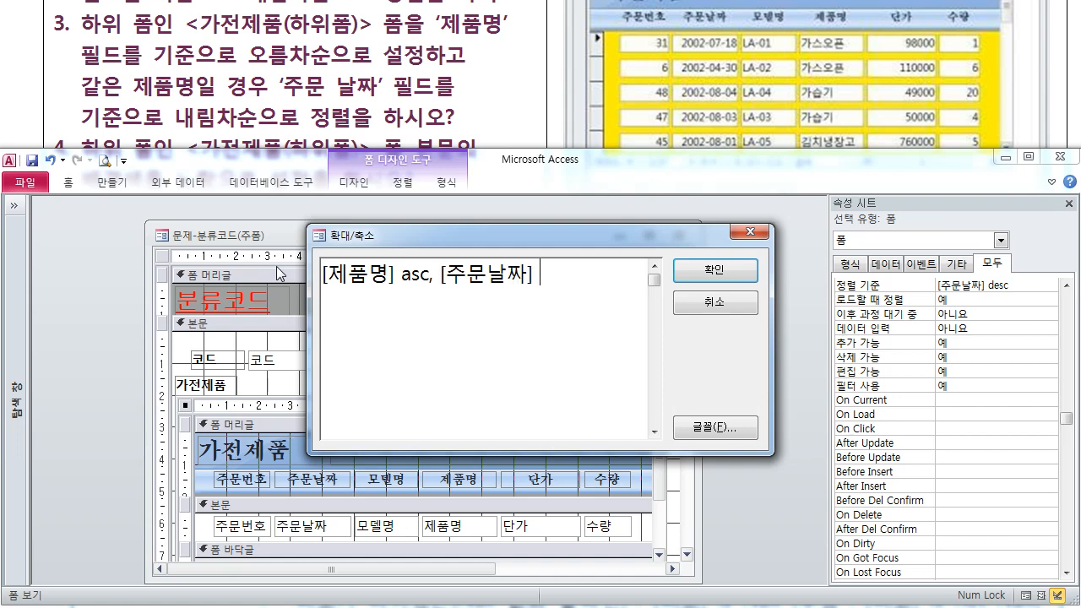
pyautogui.write('desc')
pyautogui.press('Return')
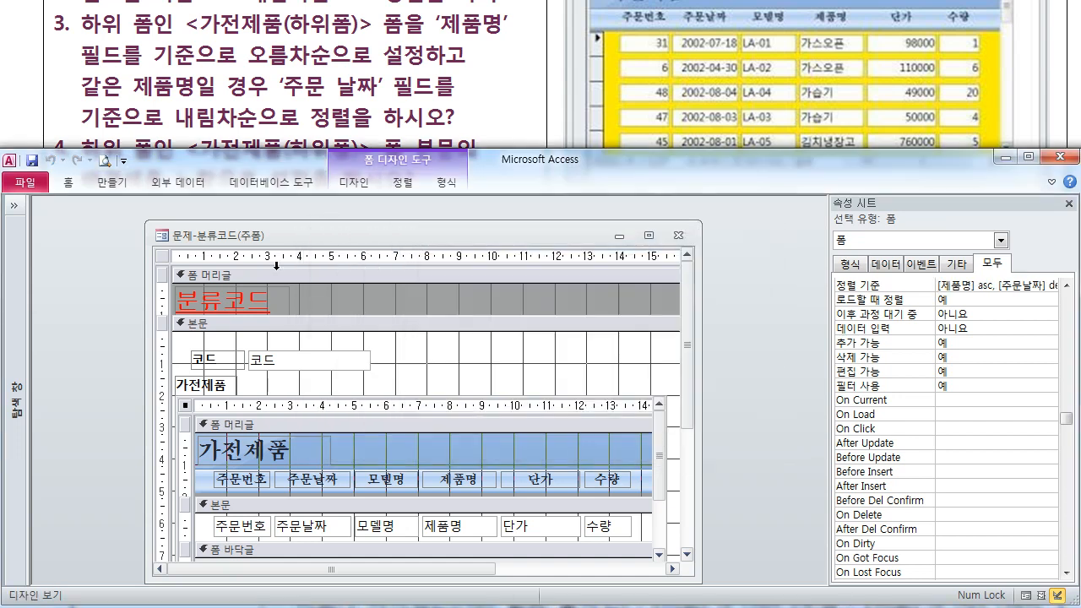
# Preview the main form in Form view, check the subform's 제품명 and 주문날짜 sort order, and return to Design view.
pyautogui.rightClick(362, 239)
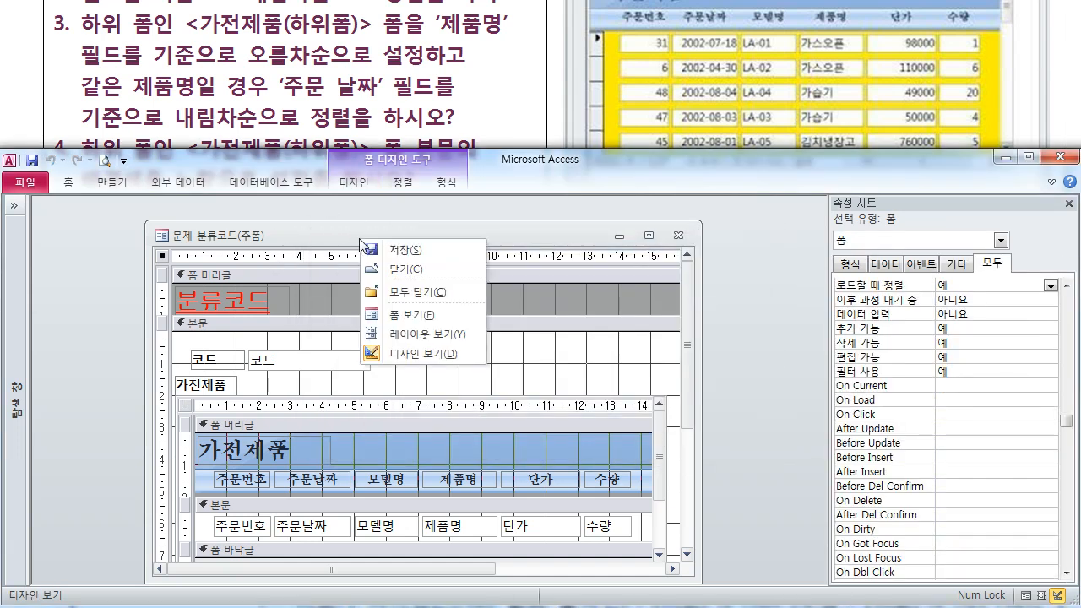
pyautogui.click(404, 316)
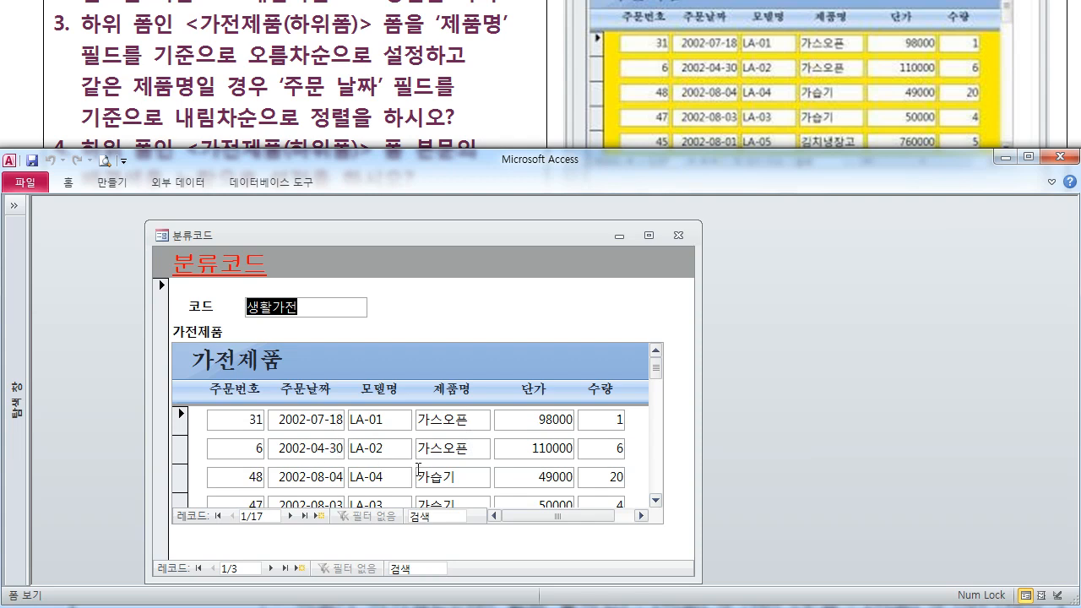
pyautogui.click(440, 476)
pyautogui.scroll(-2, 439, 475)
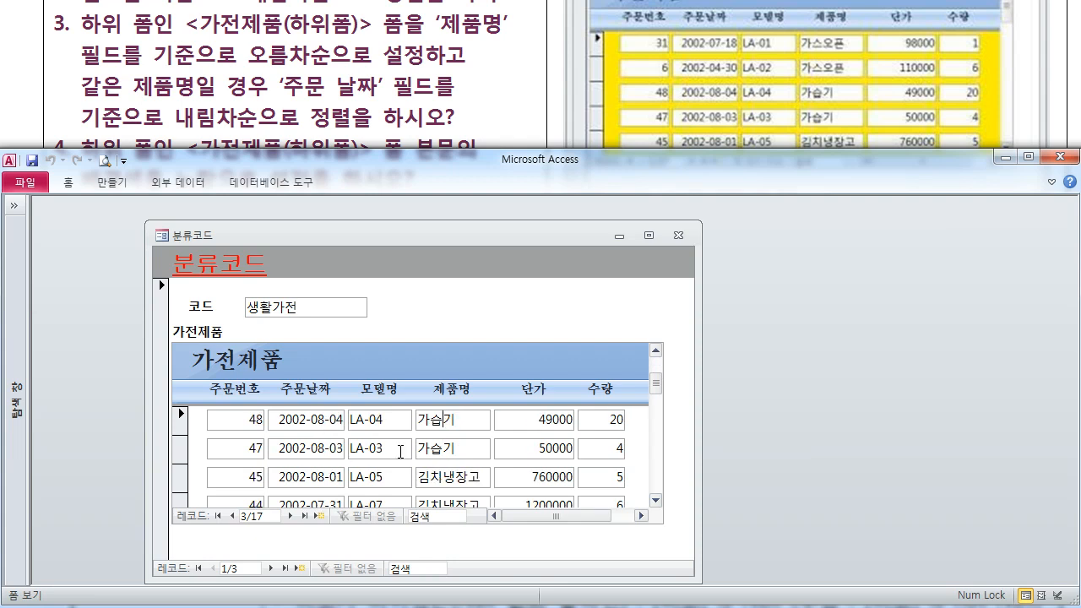
pyautogui.rightClick(477, 239)
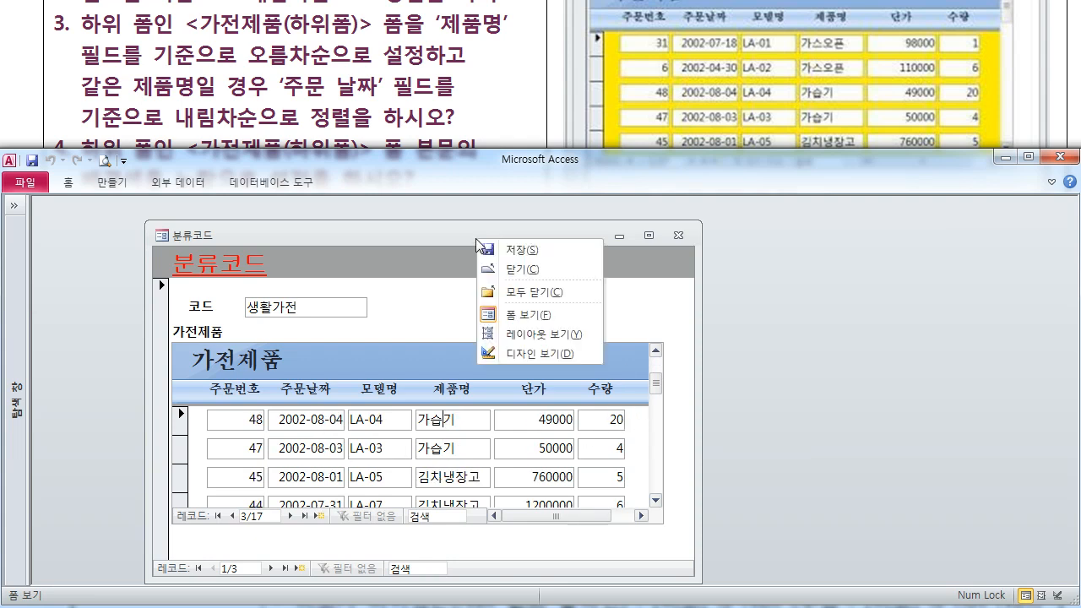
pyautogui.click(530, 354)
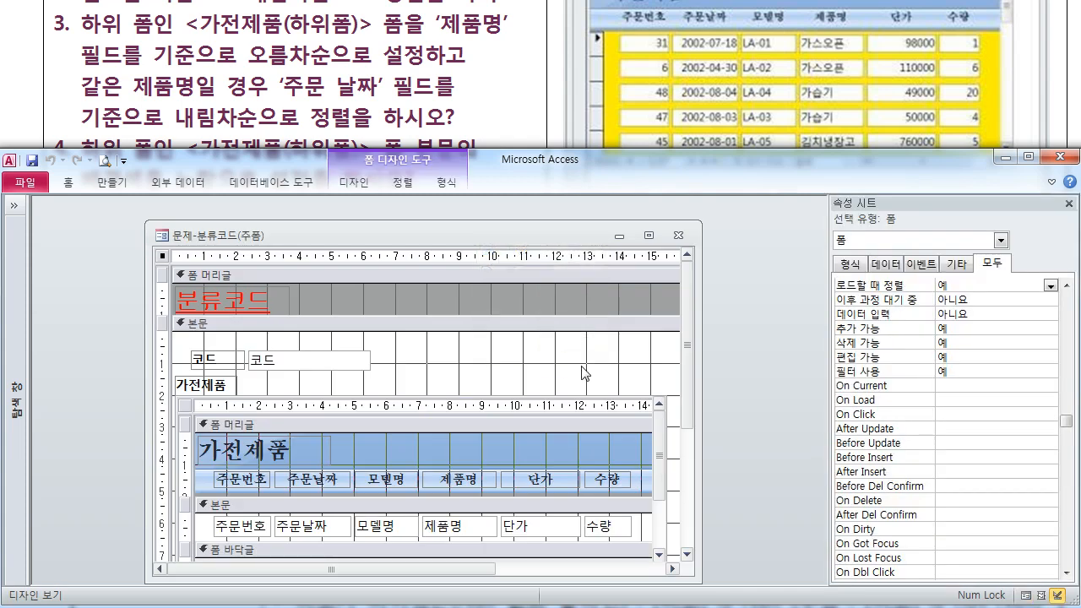
# Select the 가전제품 subform again and examine how its 정렬 기준 property is stored.
pyautogui.click(1066, 287)
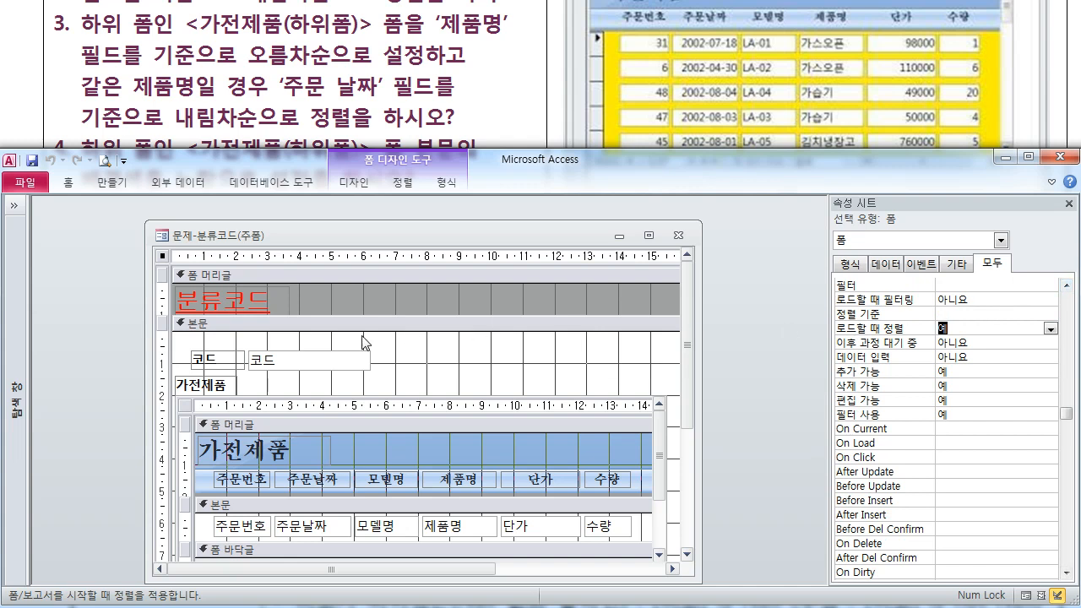
pyautogui.click(188, 407)
pyautogui.click(188, 407)
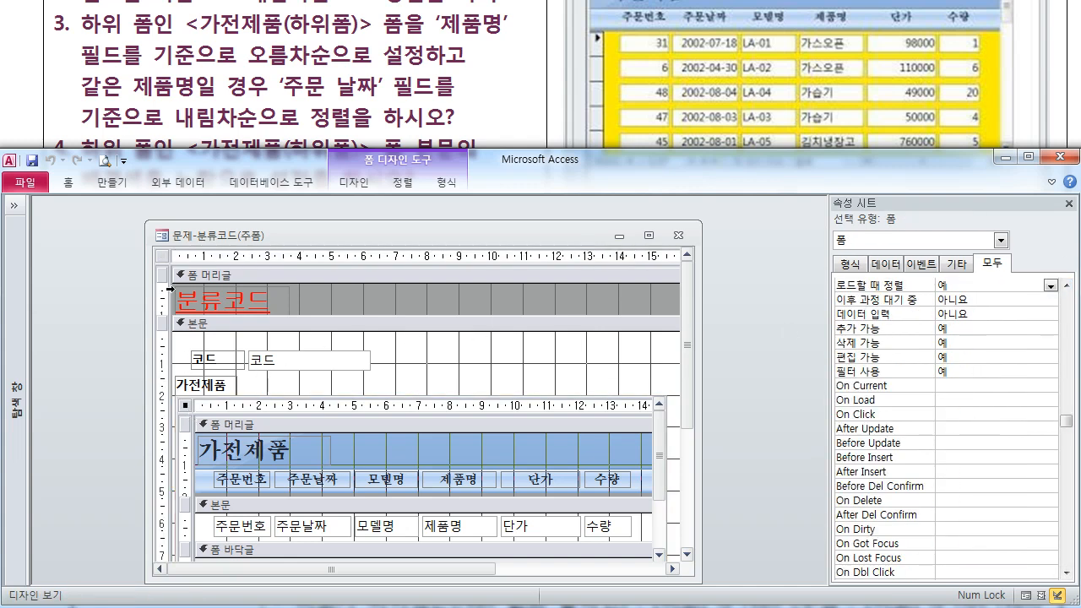
pyautogui.click(1066, 285)
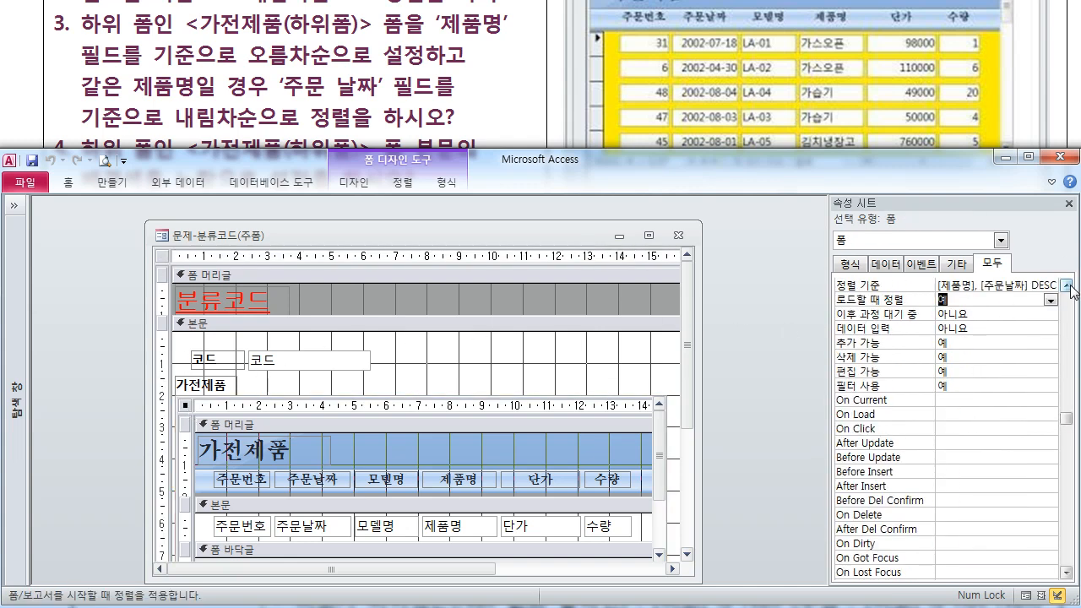
pyautogui.click(1069, 287)
pyautogui.click(1002, 296)
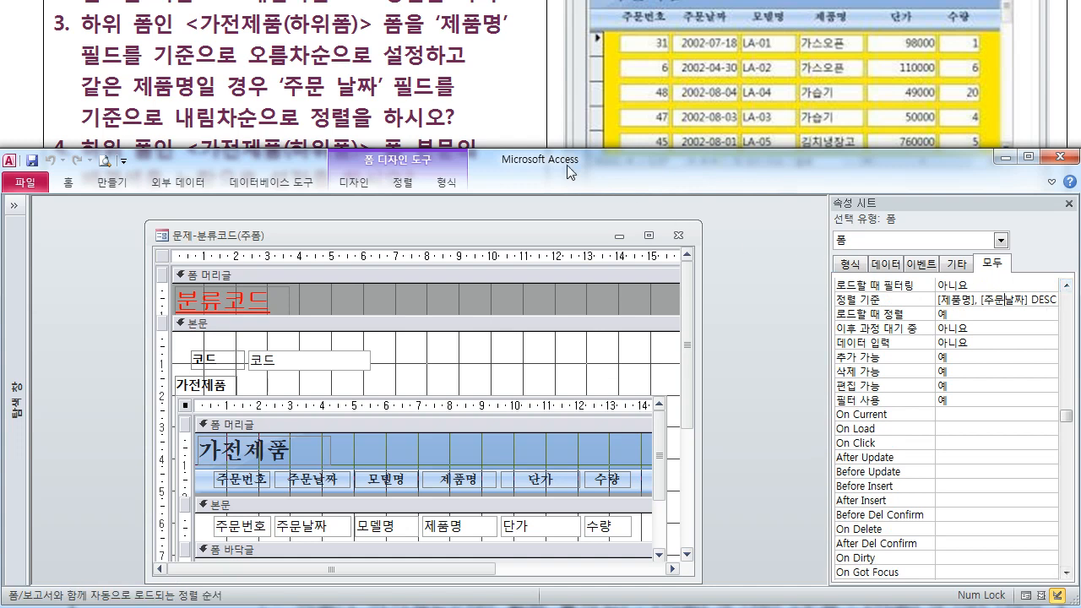
# Read exercise item 4 and look through the 가전제품 subform's form-level properties for a background color setting.
pyautogui.moveTo(548, 150); pyautogui.dragTo(547, 202)
pyautogui.moveTo(515, 294); pyautogui.dragTo(505, 263)
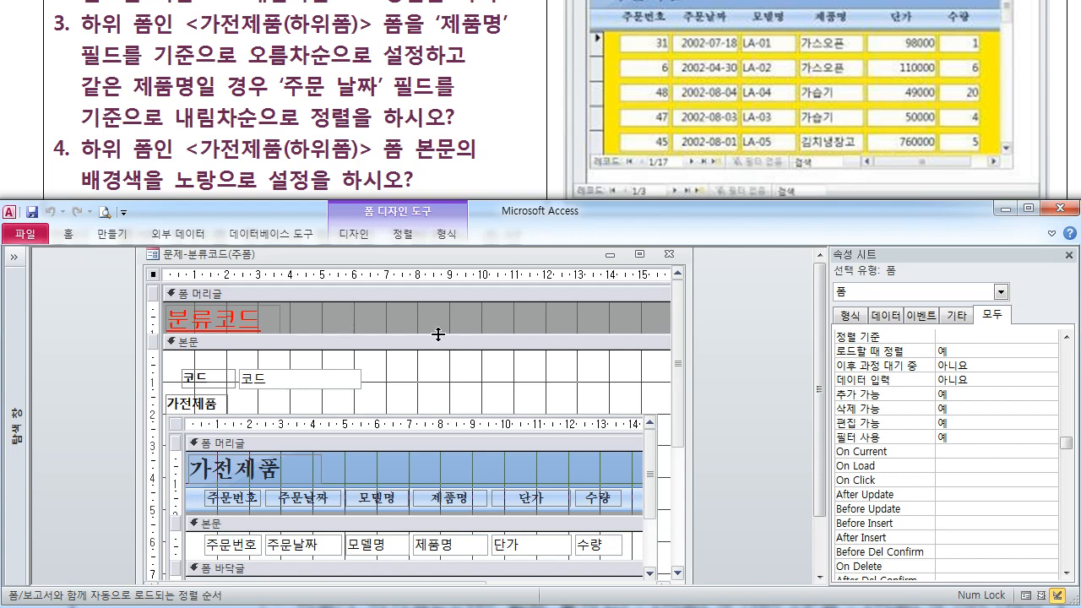
pyautogui.click(184, 430)
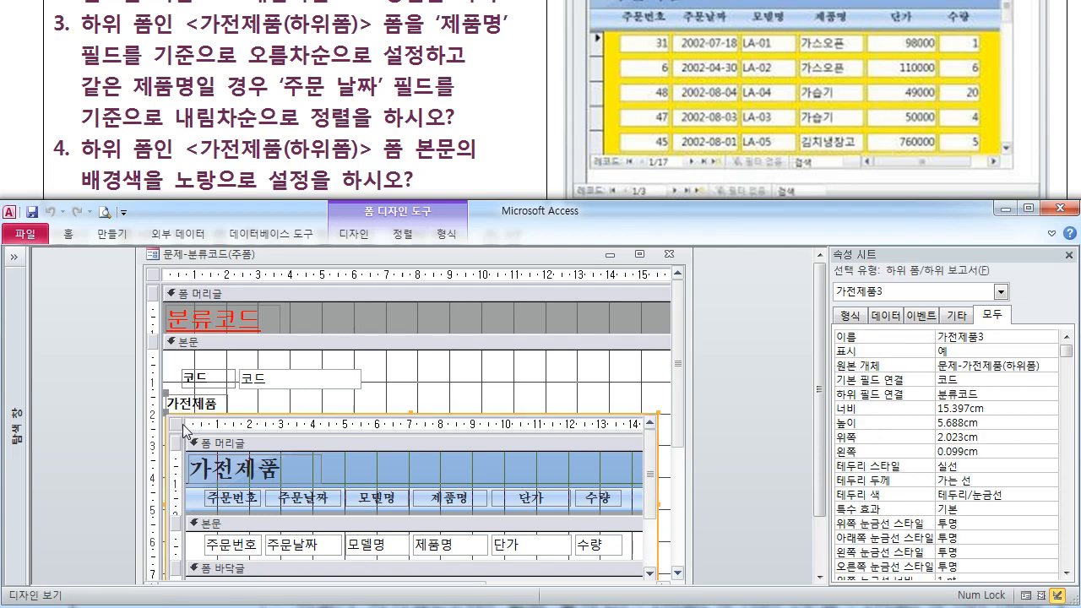
pyautogui.click(177, 424)
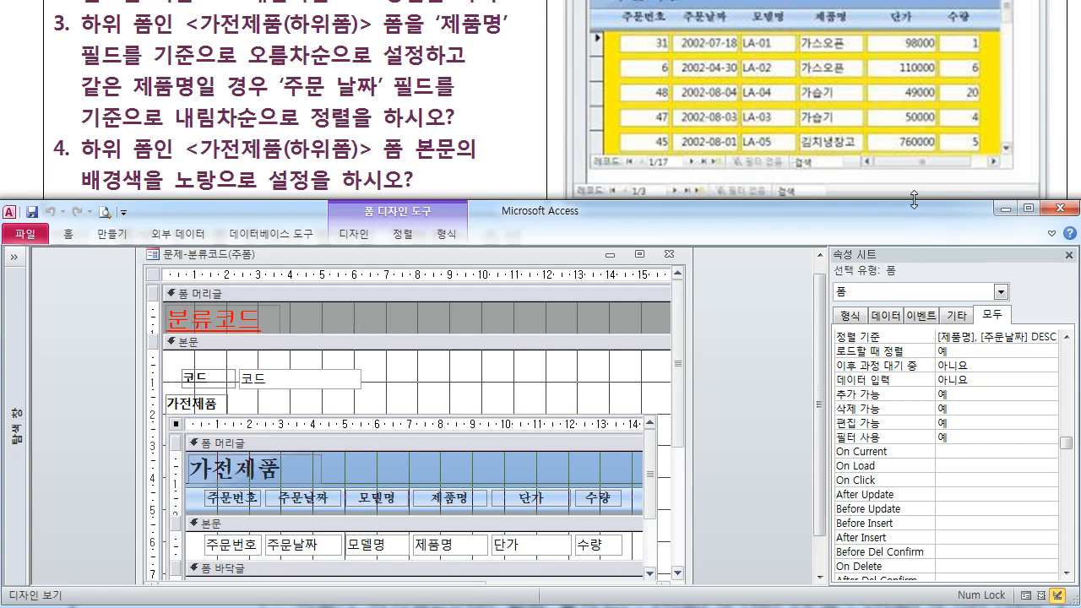
pyautogui.moveTo(917, 205); pyautogui.dragTo(917, 45)
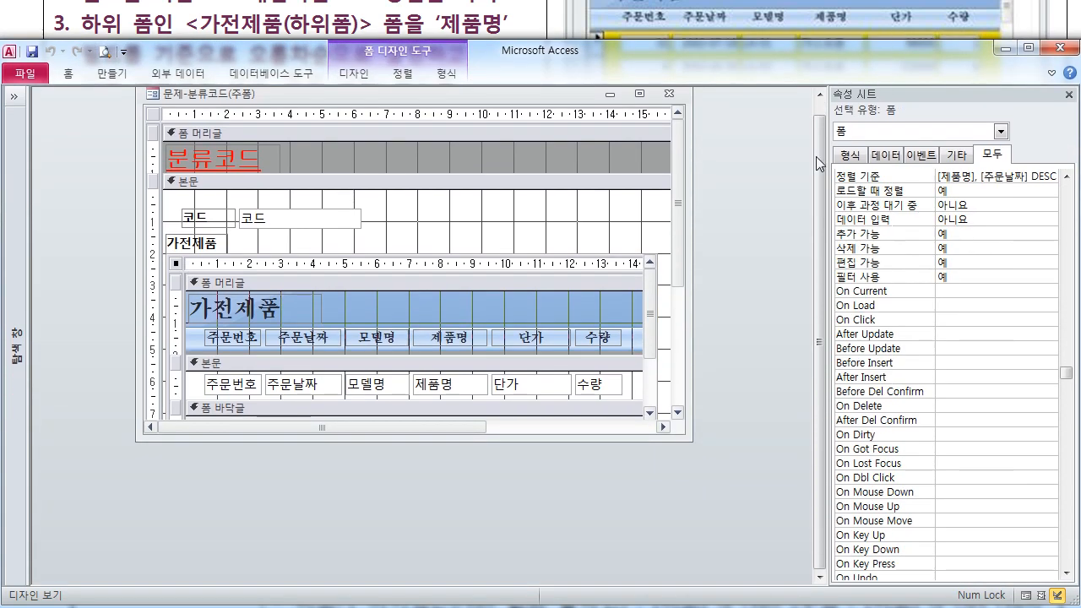
pyautogui.moveTo(452, 103); pyautogui.dragTo(432, 139)
pyautogui.click(155, 306)
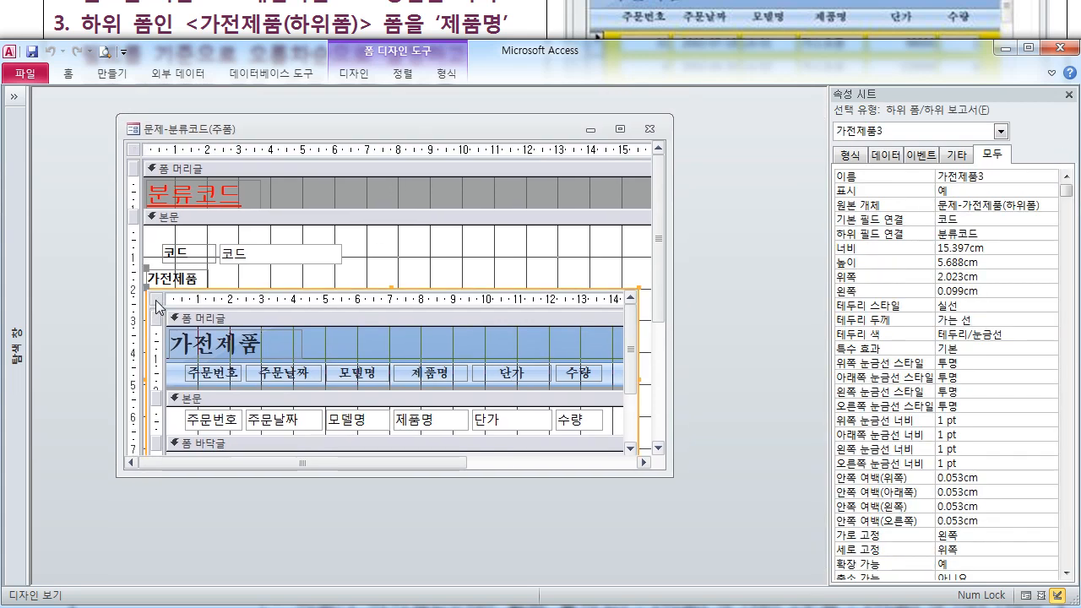
pyautogui.click(157, 299)
pyautogui.moveTo(1067, 375); pyautogui.dragTo(1067, 188)
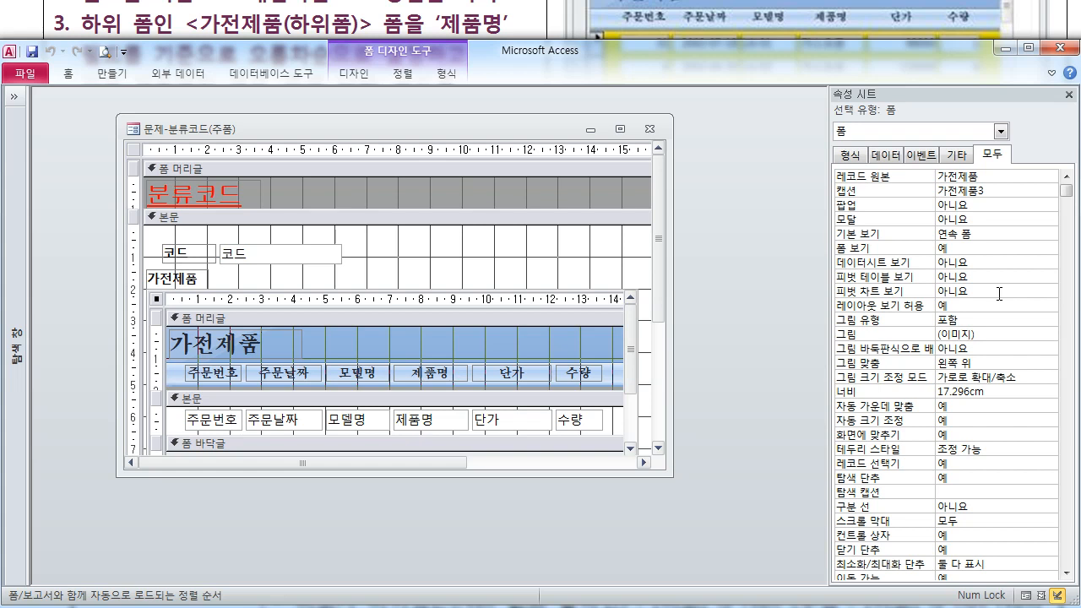
pyautogui.click(999, 321)
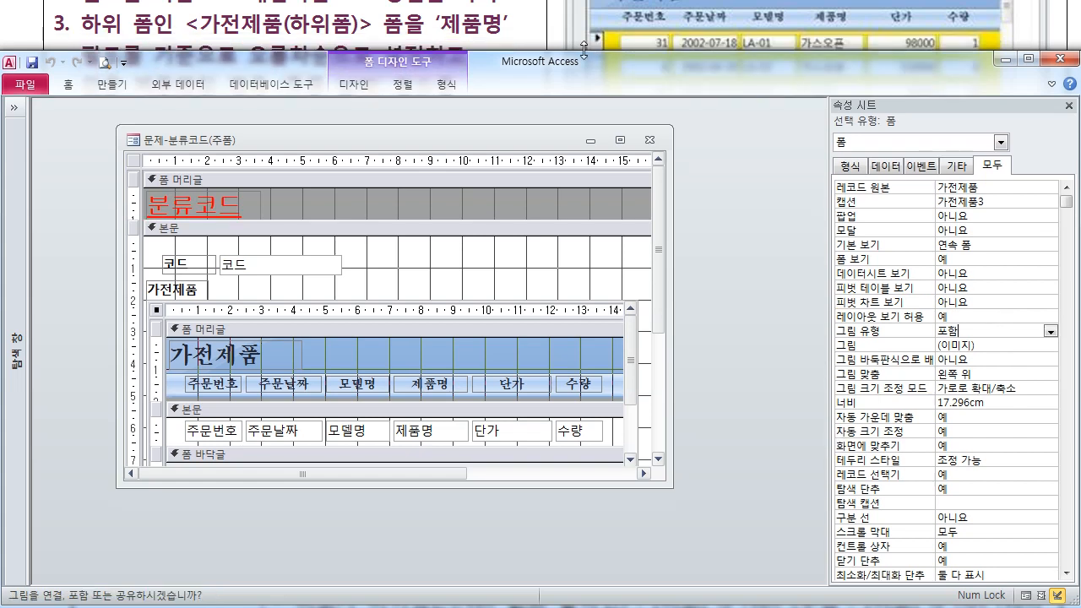
pyautogui.click(900, 360)
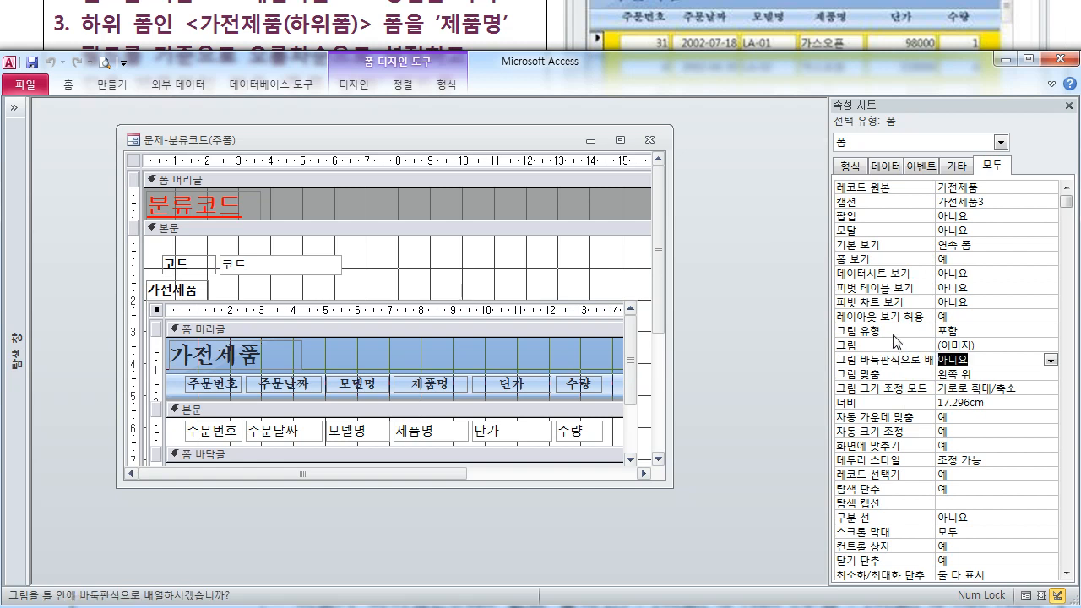
# Select the 본문 section of the 가전제품 subform and set its 배경색 to the standard yellow #FFF200.
pyautogui.click(432, 413)
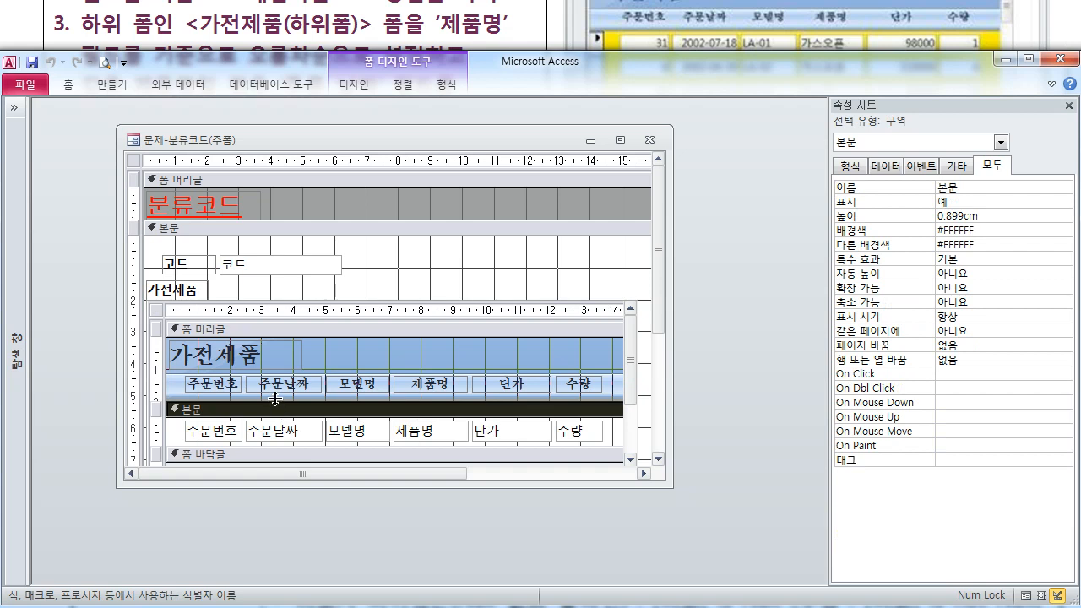
pyautogui.scroll(-2, 353, 399)
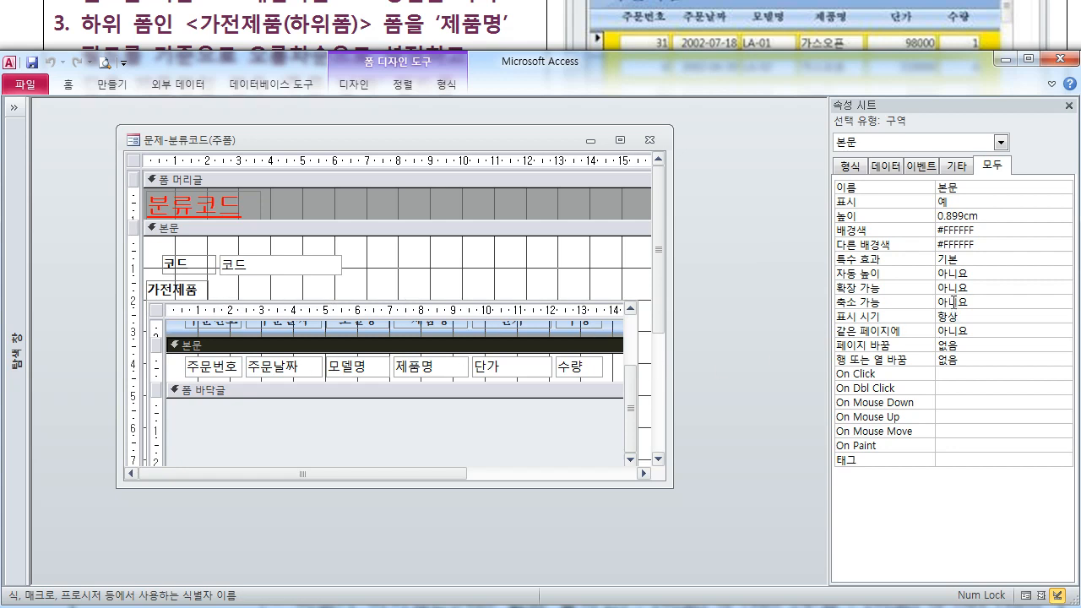
pyautogui.click(986, 230)
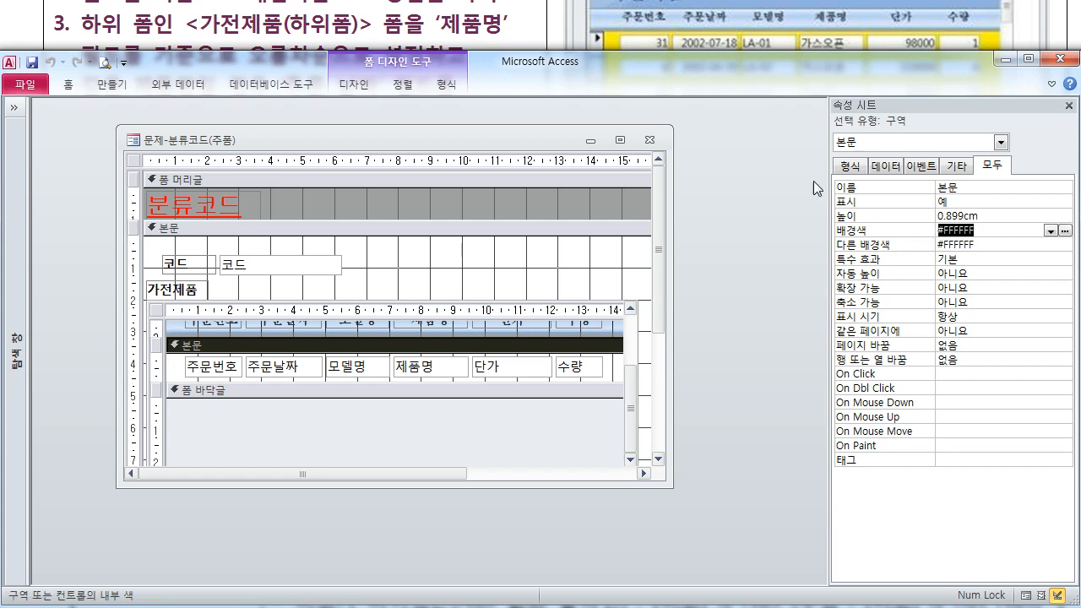
pyautogui.moveTo(596, 52); pyautogui.dragTo(601, 197)
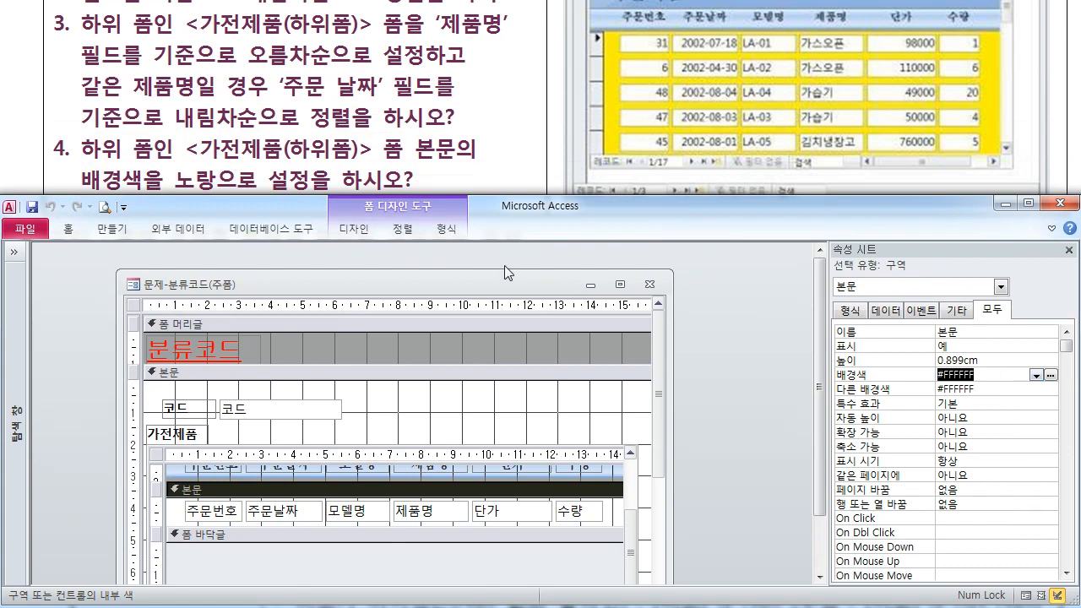
pyautogui.click(1051, 375)
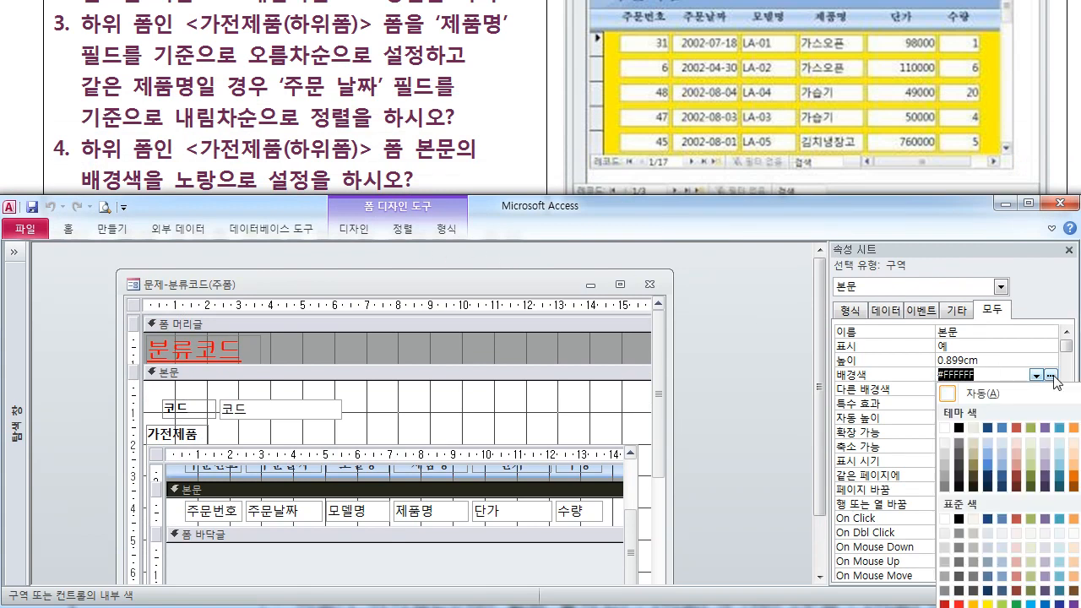
pyautogui.click(990, 605)
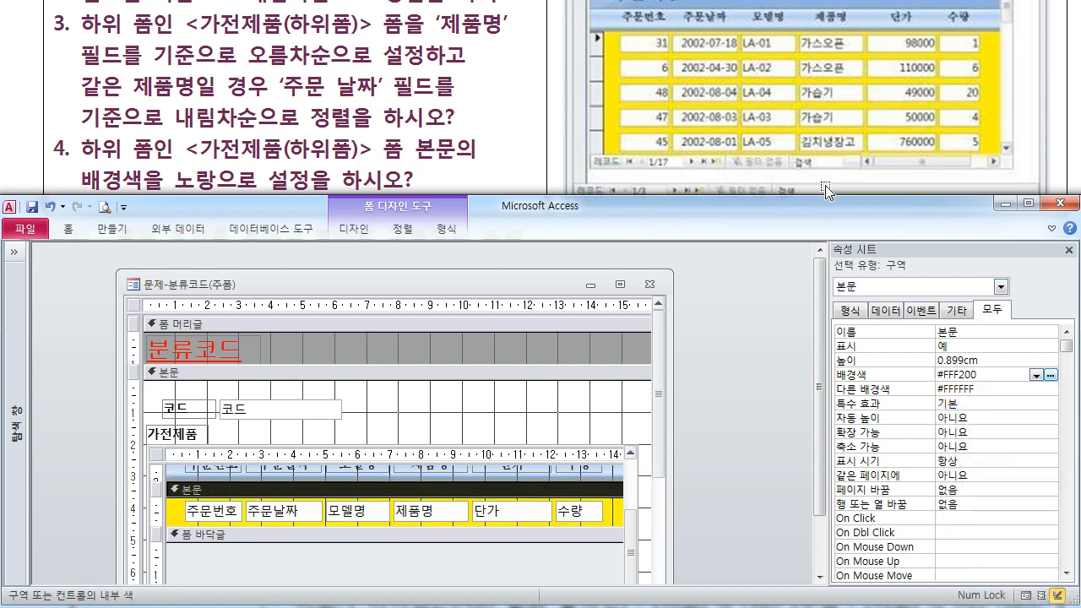
# Examine the color code stored in the 배경색 property of the subform's 본문 section.
pyautogui.moveTo(824, 196); pyautogui.dragTo(824, 74)
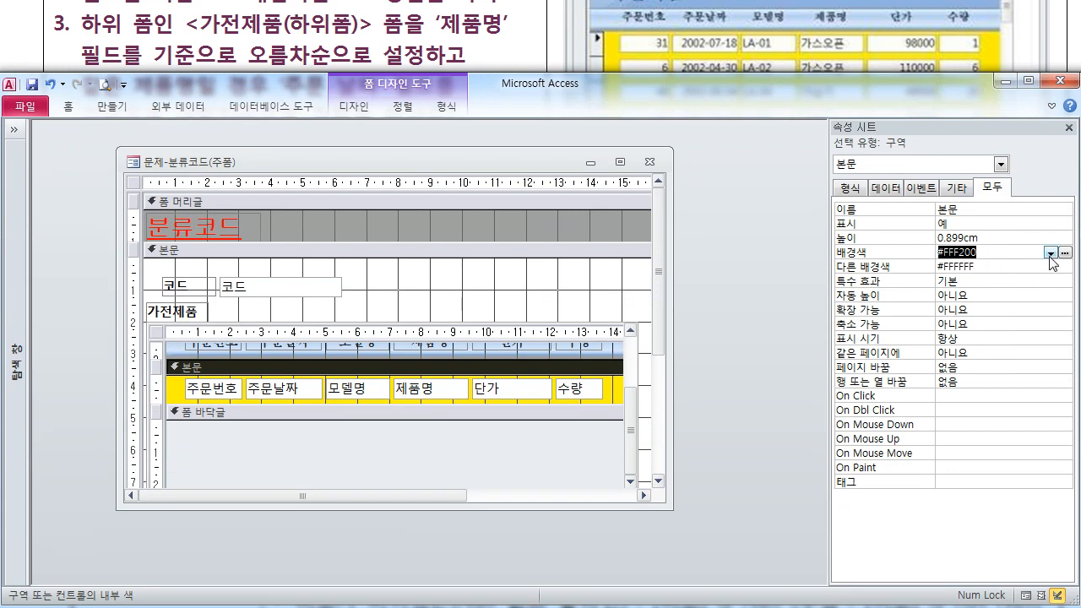
pyautogui.click(1025, 250)
pyautogui.press('Return')
pyautogui.click(996, 254)
pyautogui.moveTo(980, 254); pyautogui.dragTo(939, 252)
pyautogui.click(981, 252)
pyautogui.doubleClick(987, 252)
pyautogui.click(995, 250)
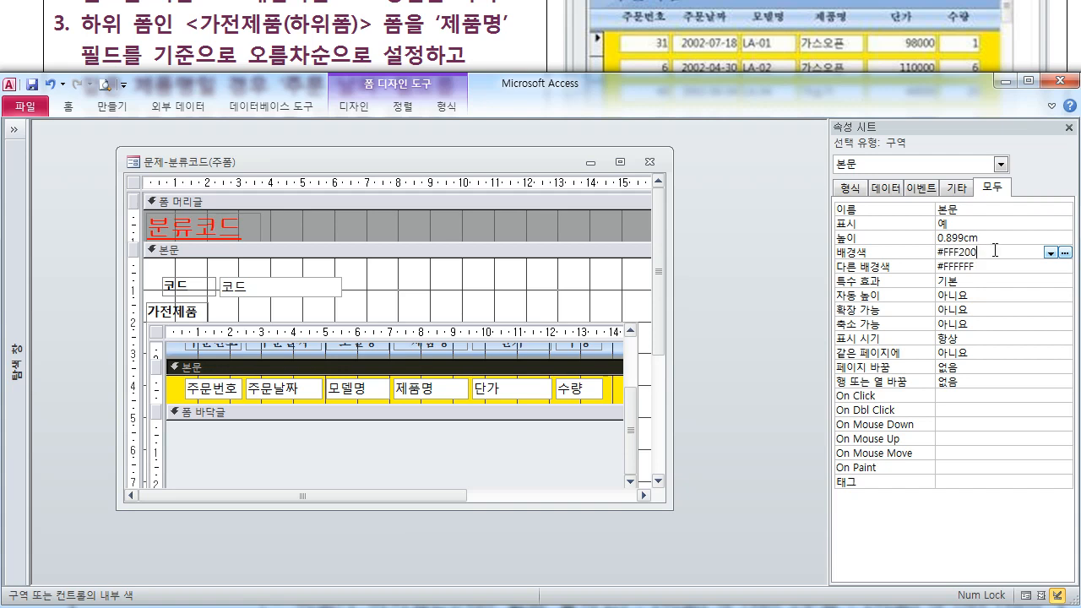
pyautogui.doubleClick(975, 251)
pyautogui.click(981, 252)
pyautogui.click(925, 253)
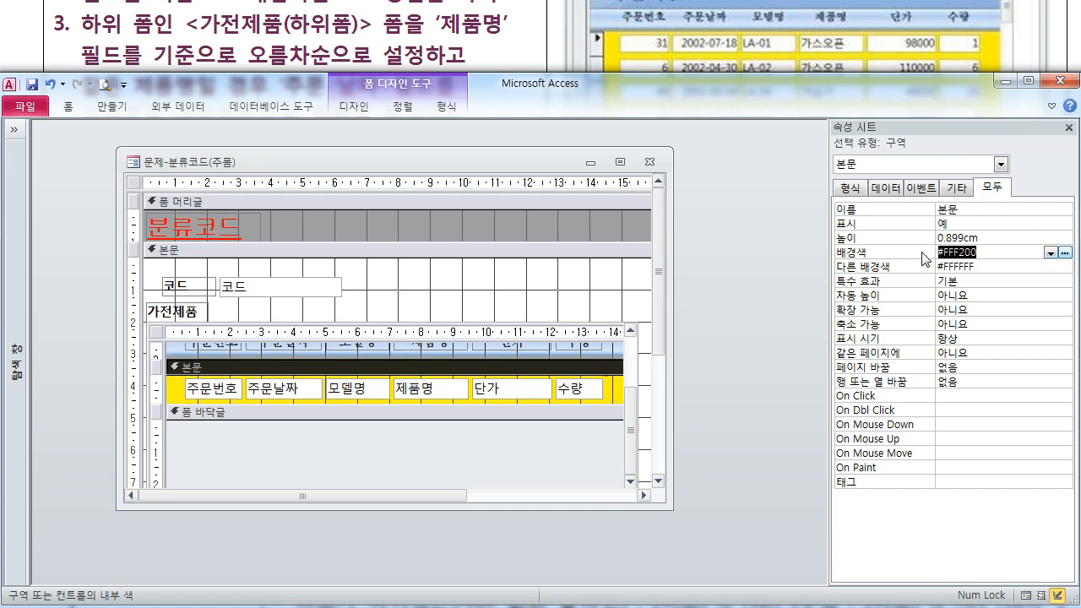
# Browse the named colors available for the subform's 본문 section and set its 배경색 to 시스템 창.
pyautogui.click(1050, 254)
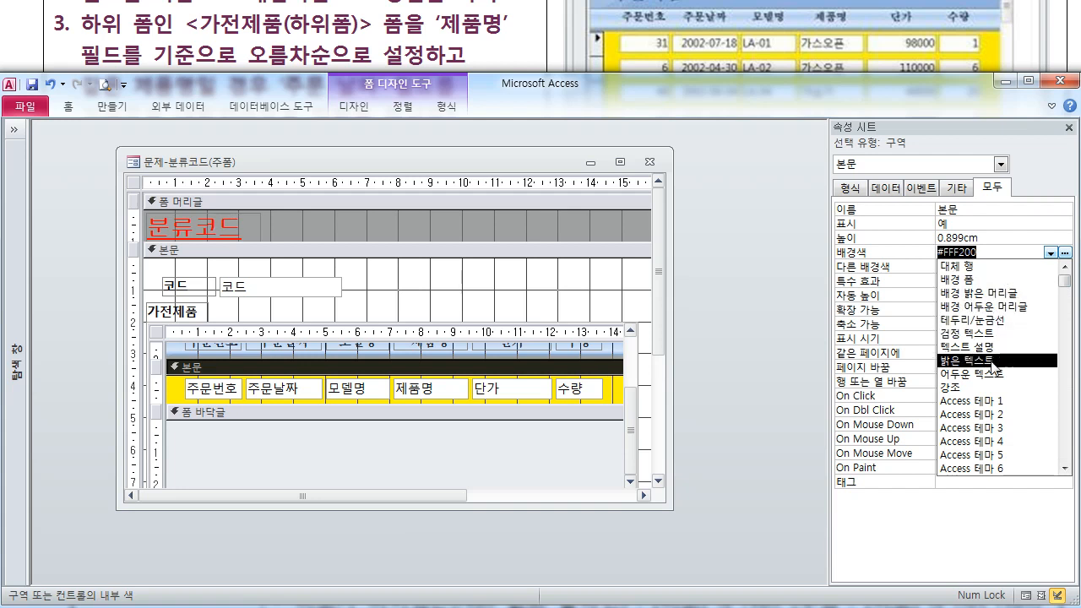
pyautogui.scroll(-3, 993, 385)
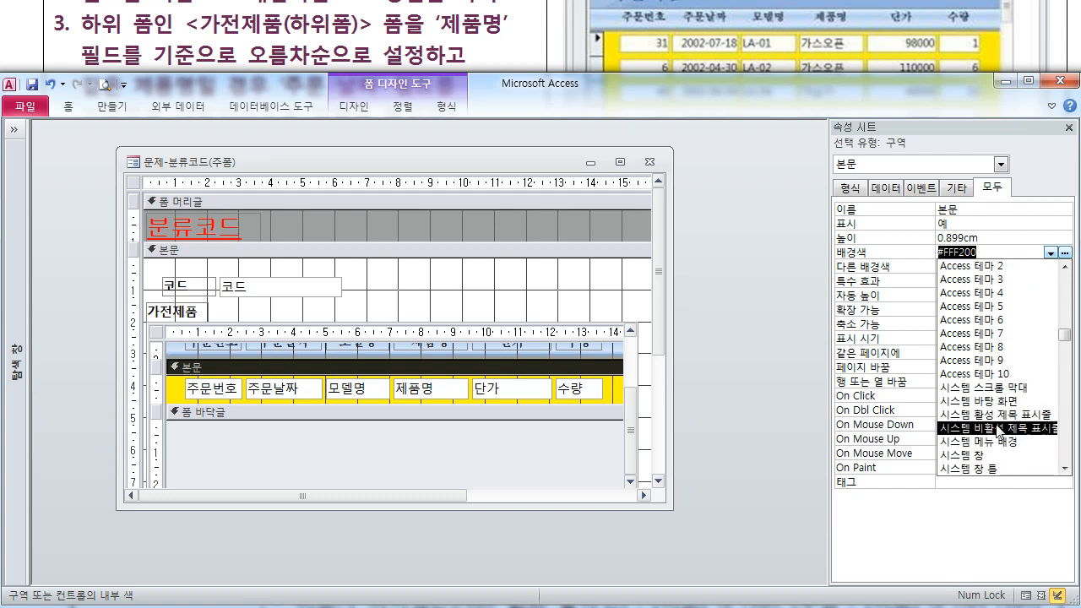
pyautogui.scroll(-2, 1005, 464)
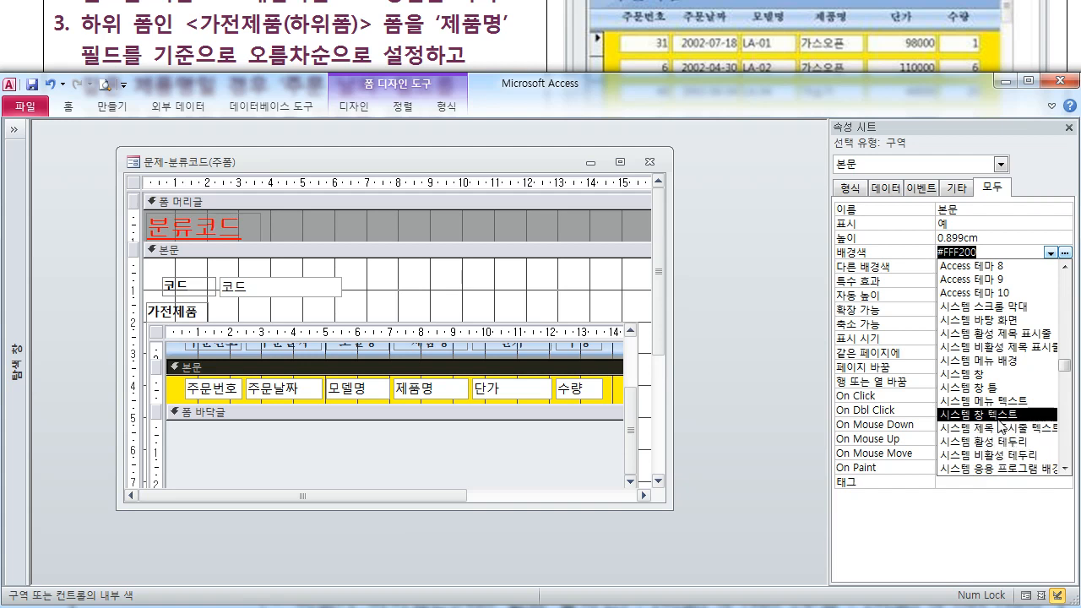
pyautogui.click(1050, 254)
pyautogui.click(1051, 253)
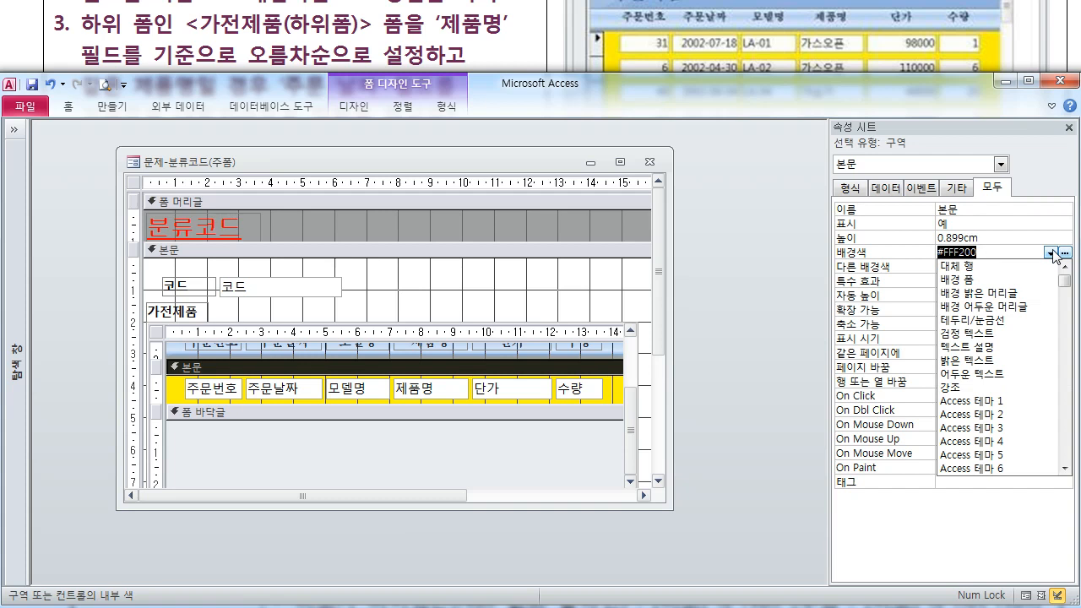
pyautogui.write('시')
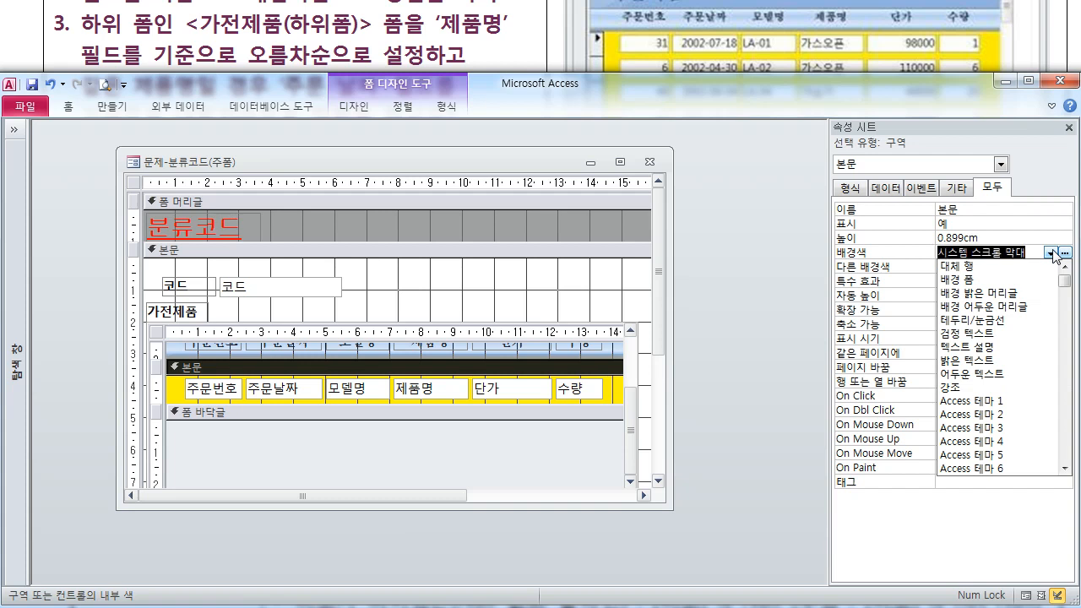
pyautogui.write('스템')
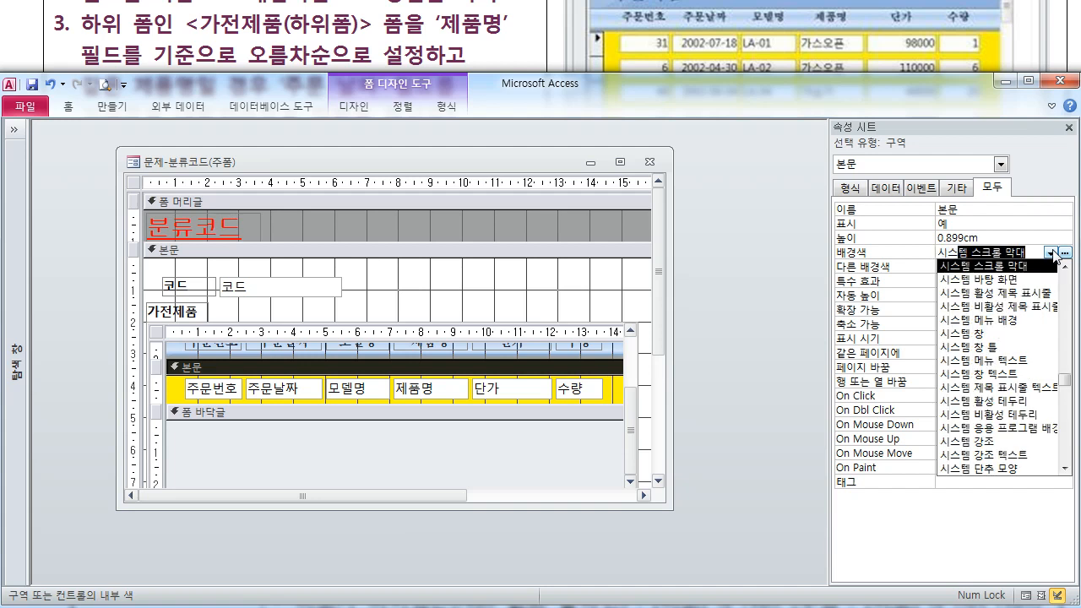
pyautogui.click(1013, 341)
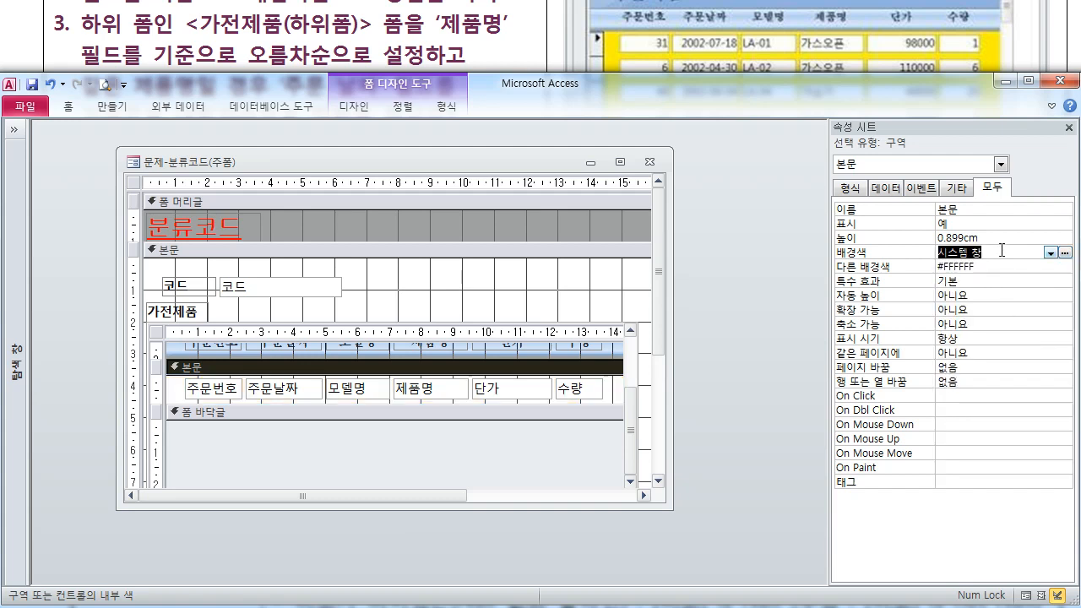
# Change the 배경색 of the subform's 본문 section to the named color 시스템 강조.
pyautogui.click(1050, 254)
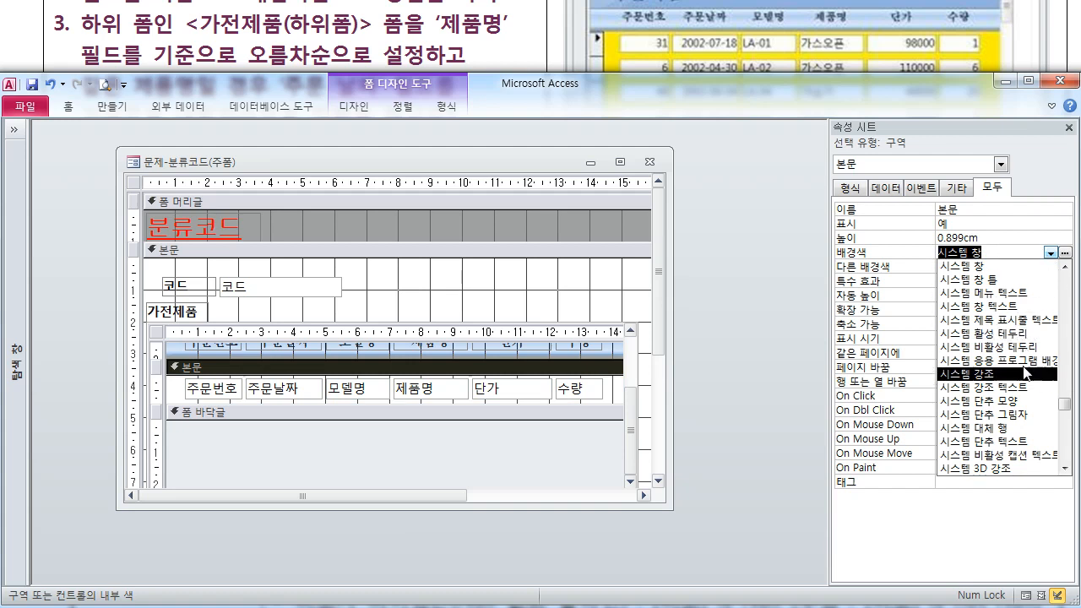
pyautogui.click(1017, 252)
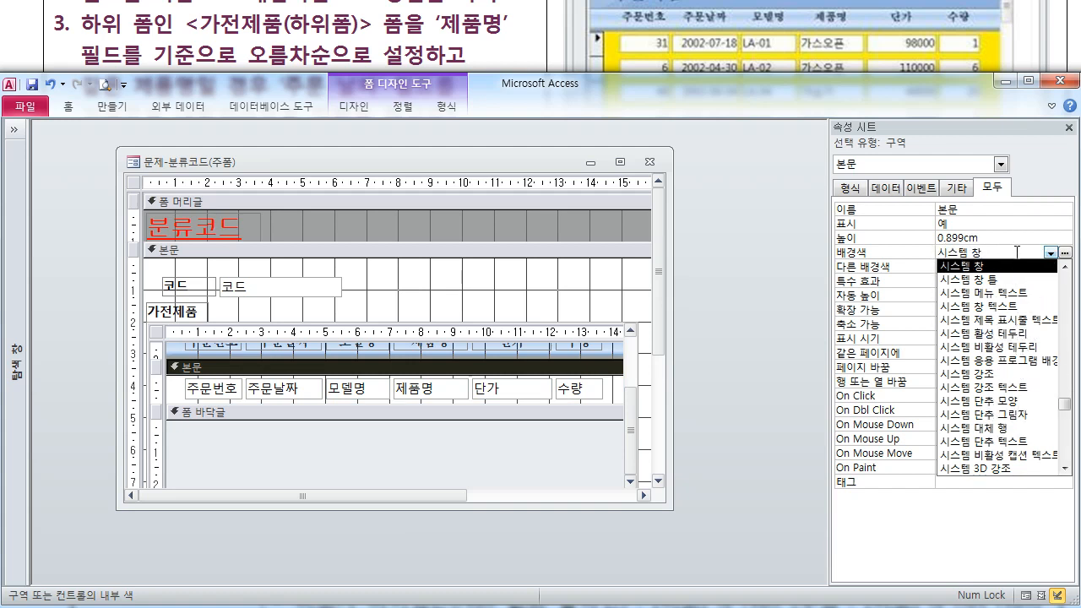
pyautogui.moveTo(1017, 252); pyautogui.dragTo(932, 252)
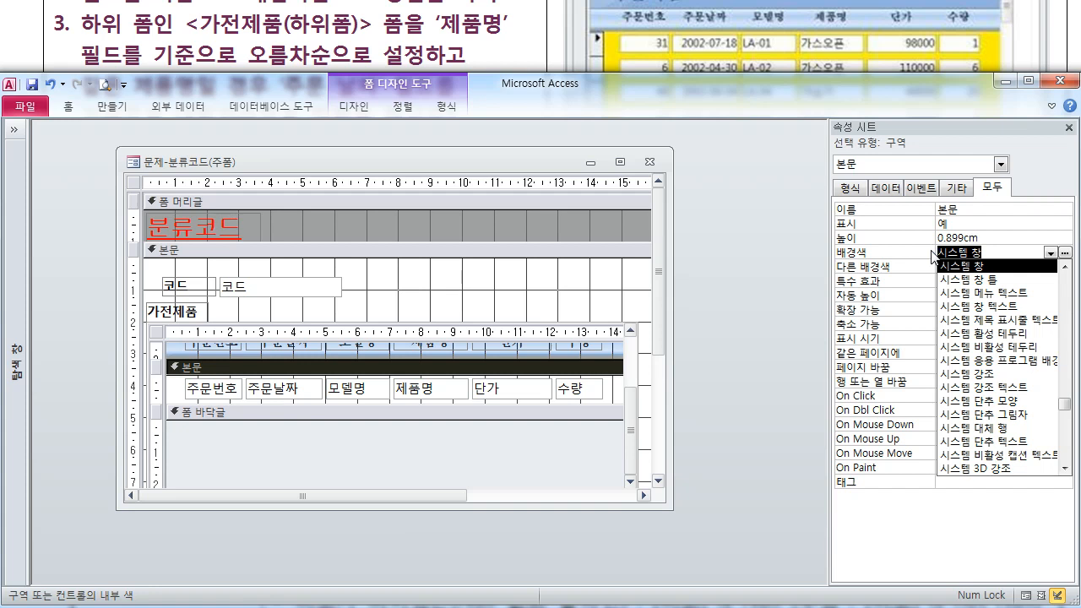
pyautogui.click(992, 268)
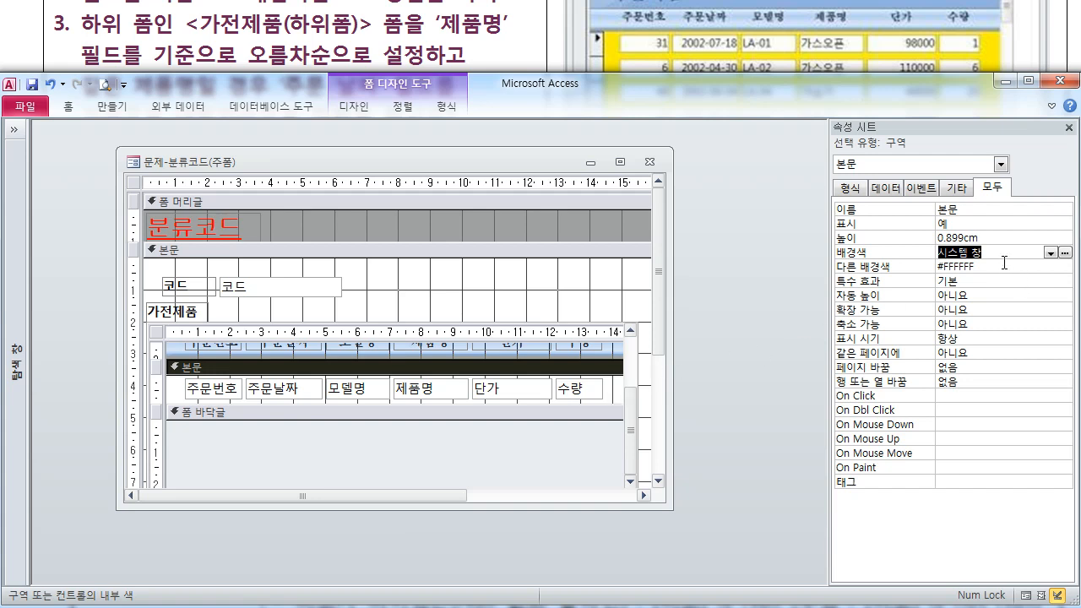
pyautogui.click(1051, 253)
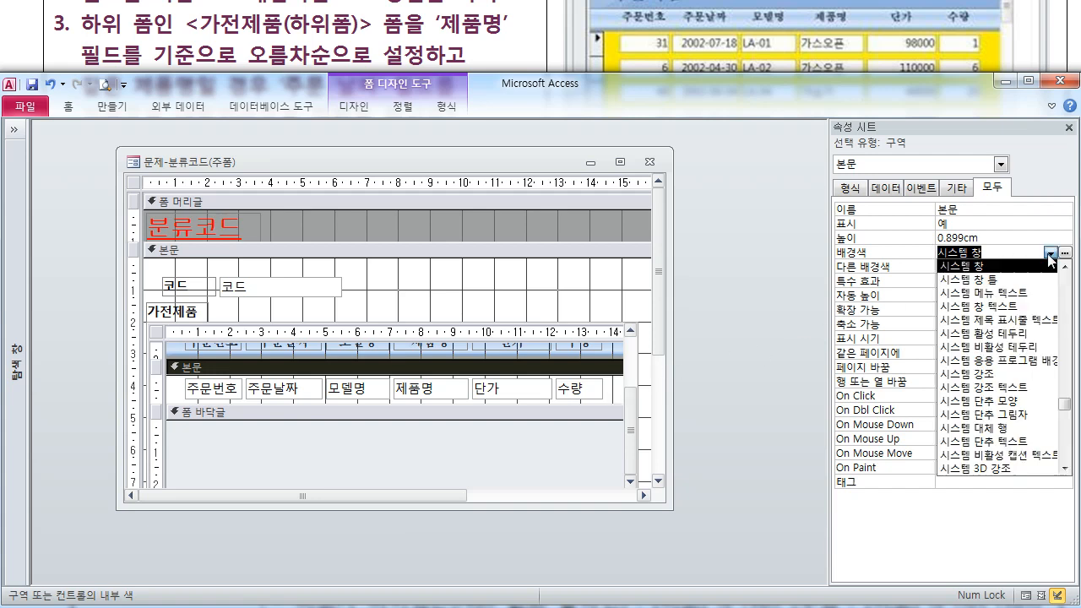
pyautogui.click(1000, 374)
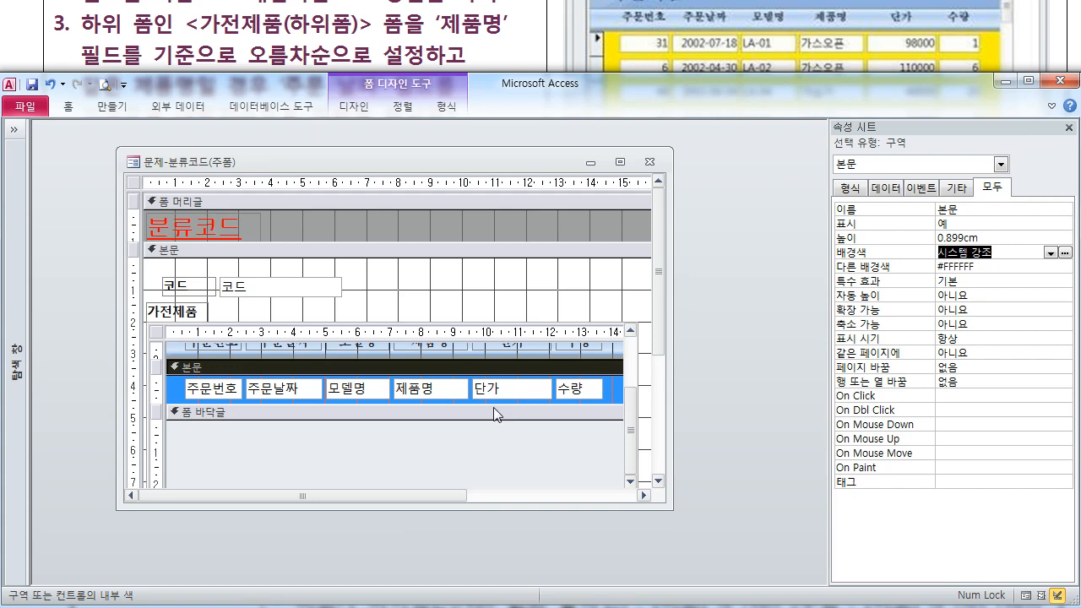
# Set the subform 본문 section's 배경색 to yellow #FFF200 and its 다른 배경색 to blue #00B7EF.
pyautogui.click(1066, 255)
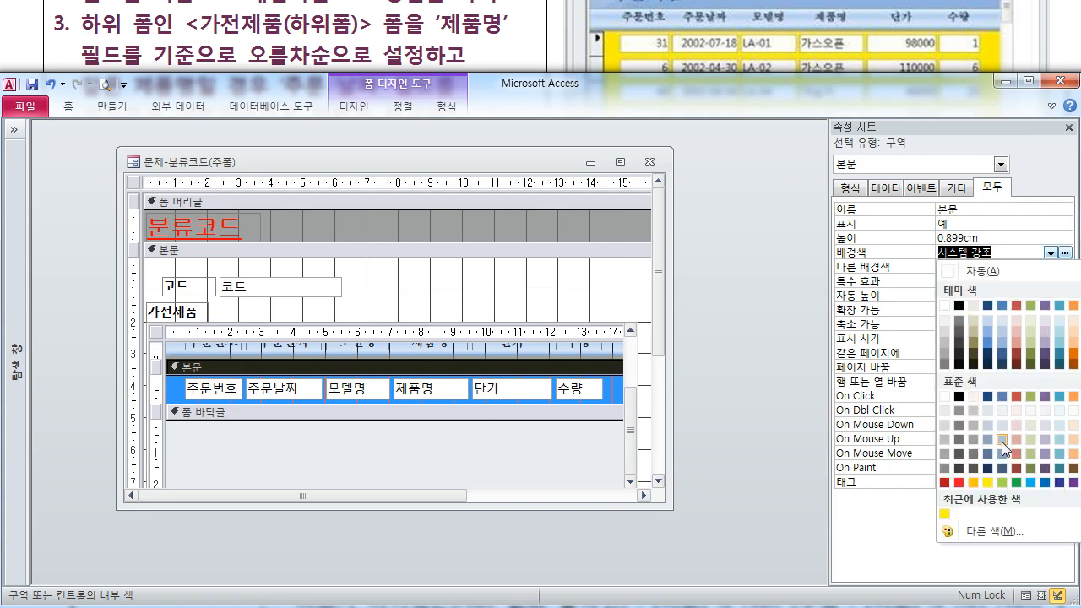
pyautogui.click(986, 482)
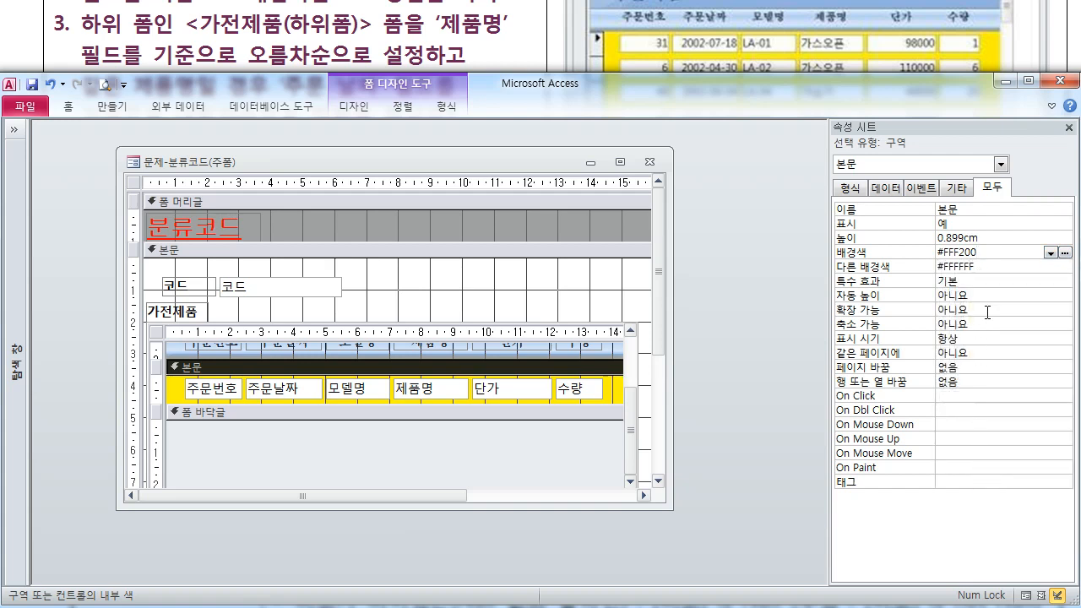
pyautogui.click(995, 266)
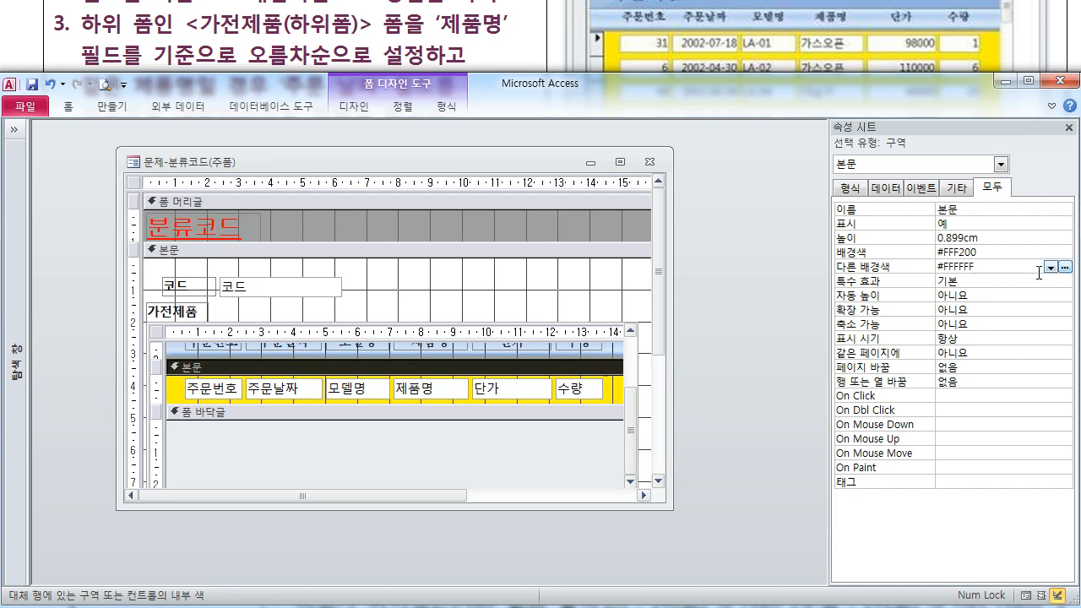
pyautogui.click(1066, 267)
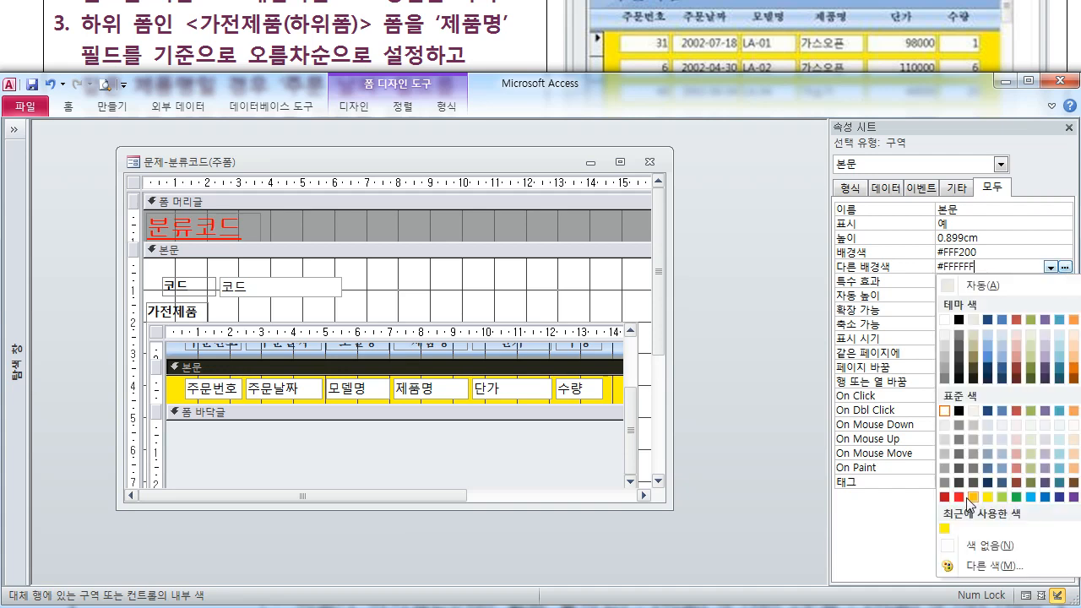
pyautogui.click(1031, 499)
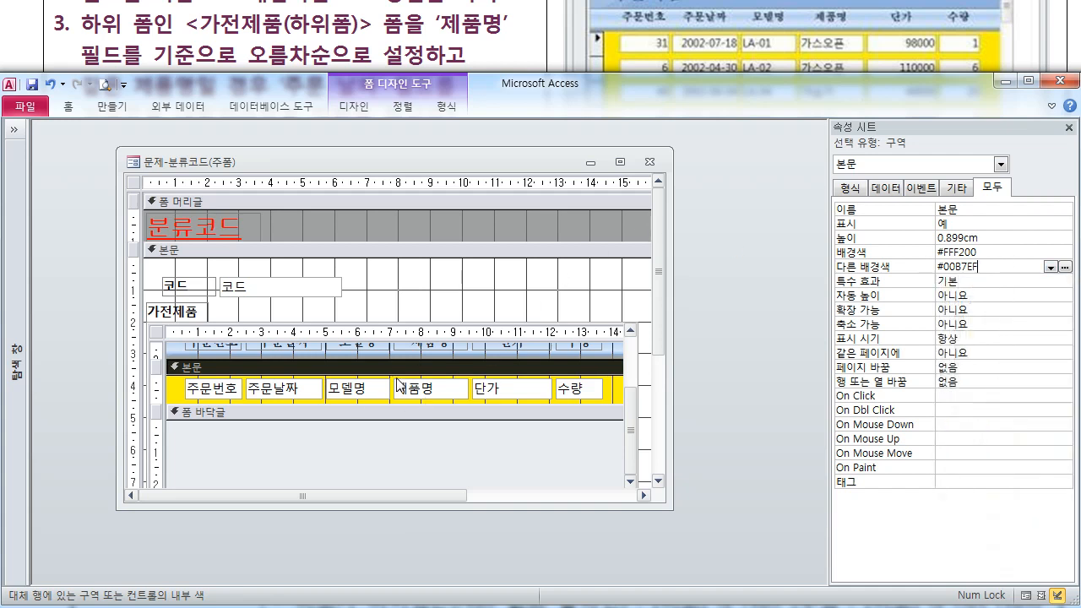
# Preview the 문제-분류코드(주폼) form in form view to check the subform's alternating row colors, and return to design view.
pyautogui.rightClick(193, 176)
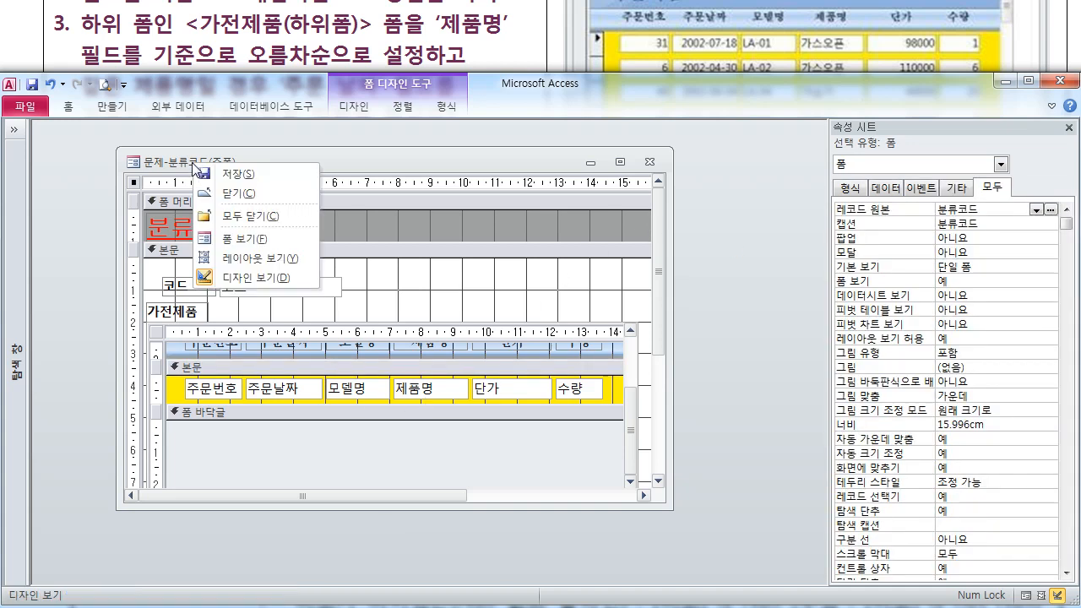
pyautogui.click(234, 240)
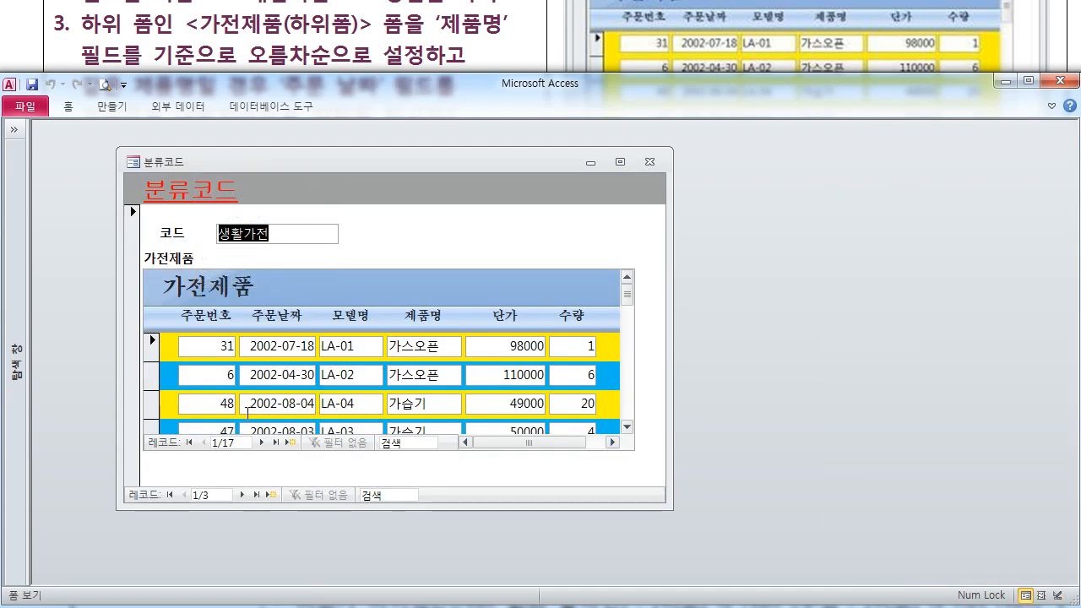
pyautogui.rightClick(362, 170)
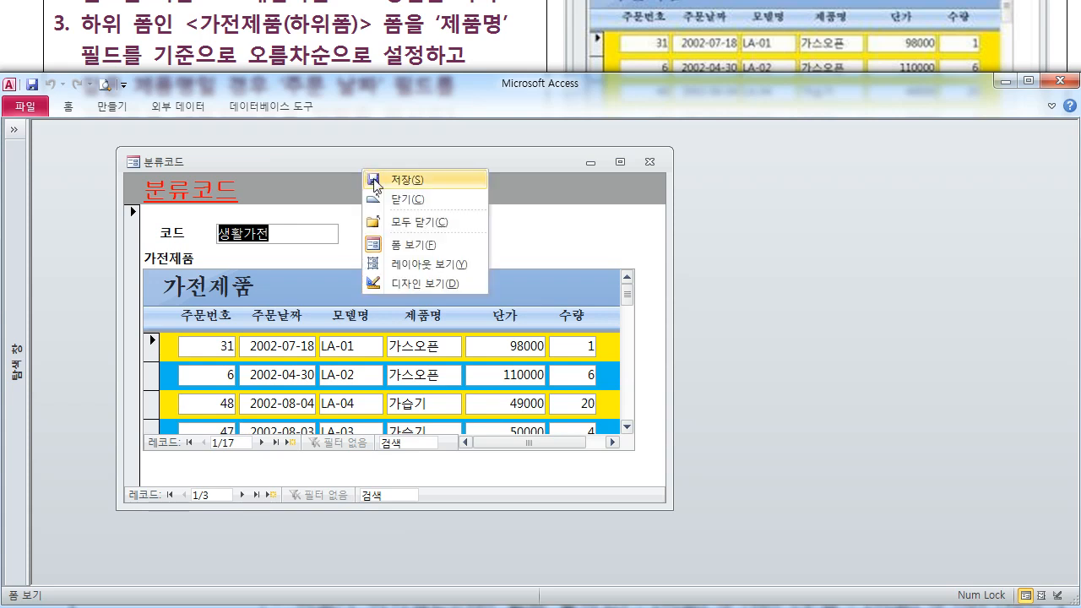
pyautogui.click(423, 283)
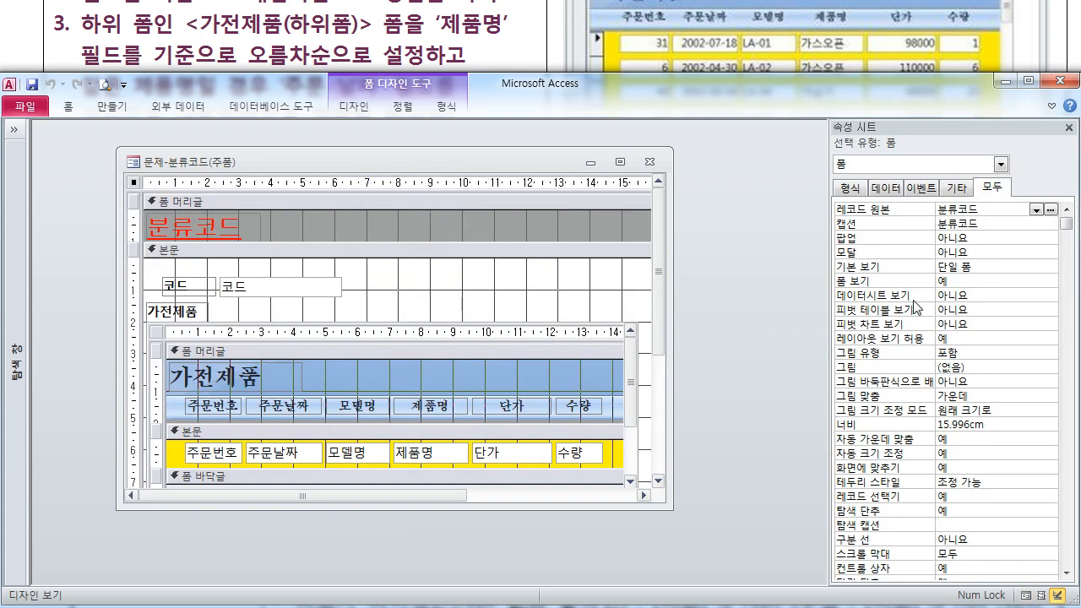
# Clear the 다른 배경색 value of the subform's 본문 section.
pyautogui.click(158, 335)
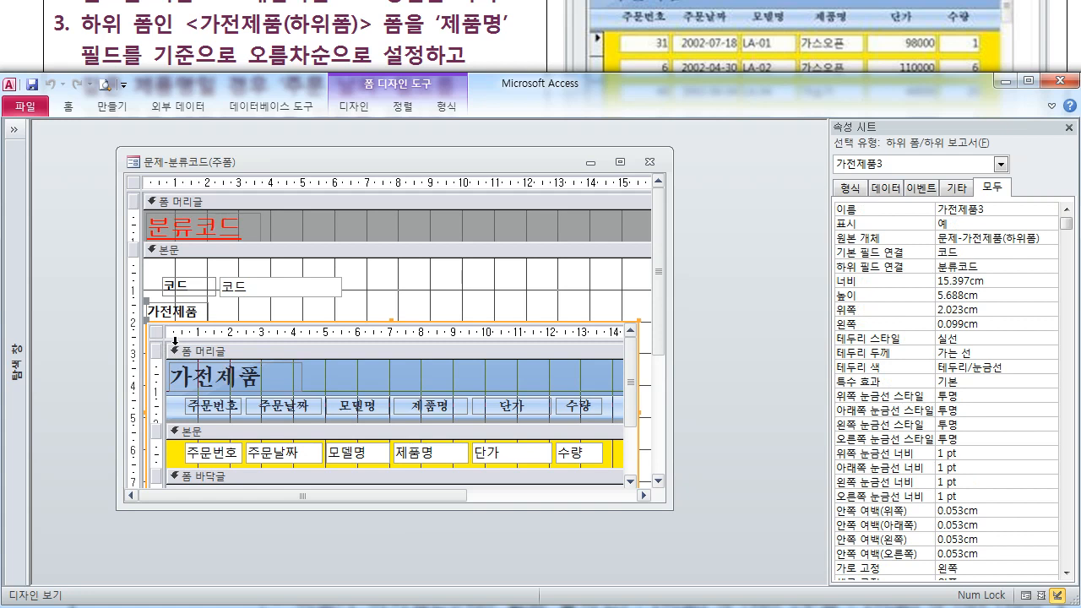
pyautogui.click(331, 432)
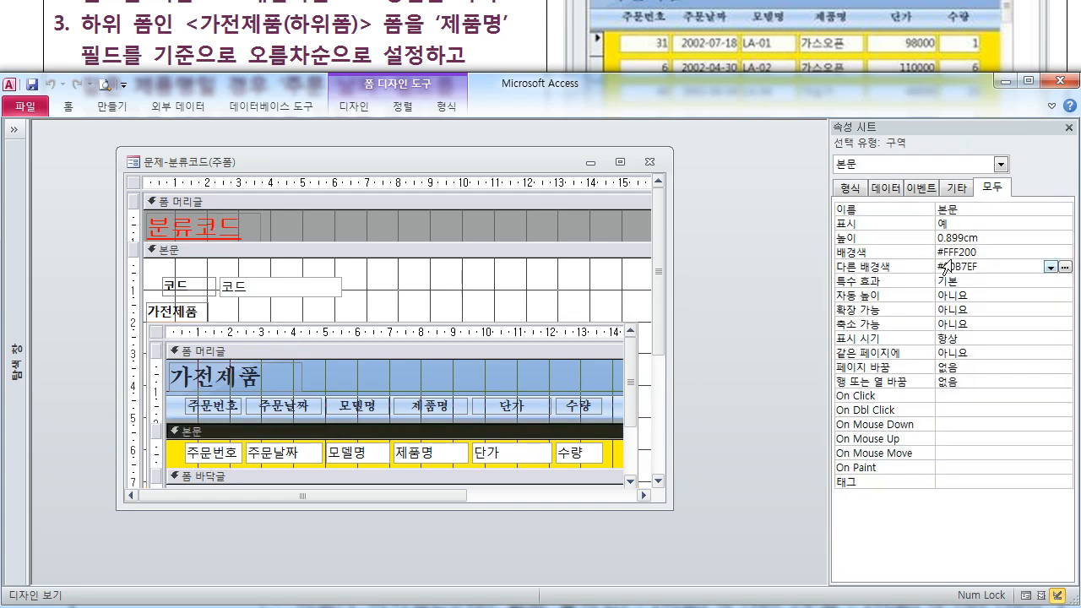
pyautogui.click(985, 269)
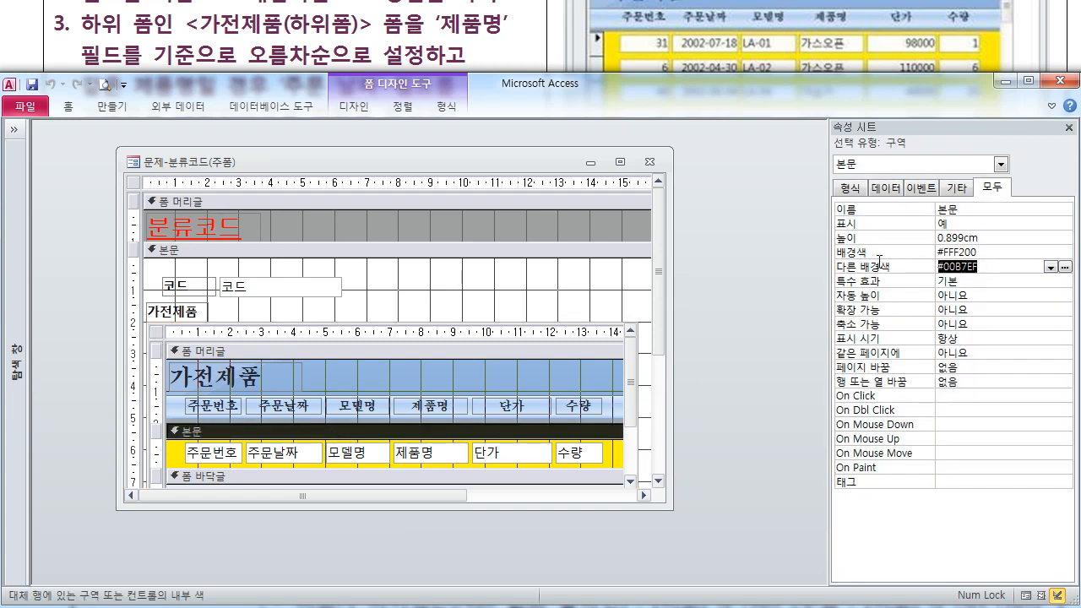
pyautogui.click(1050, 267)
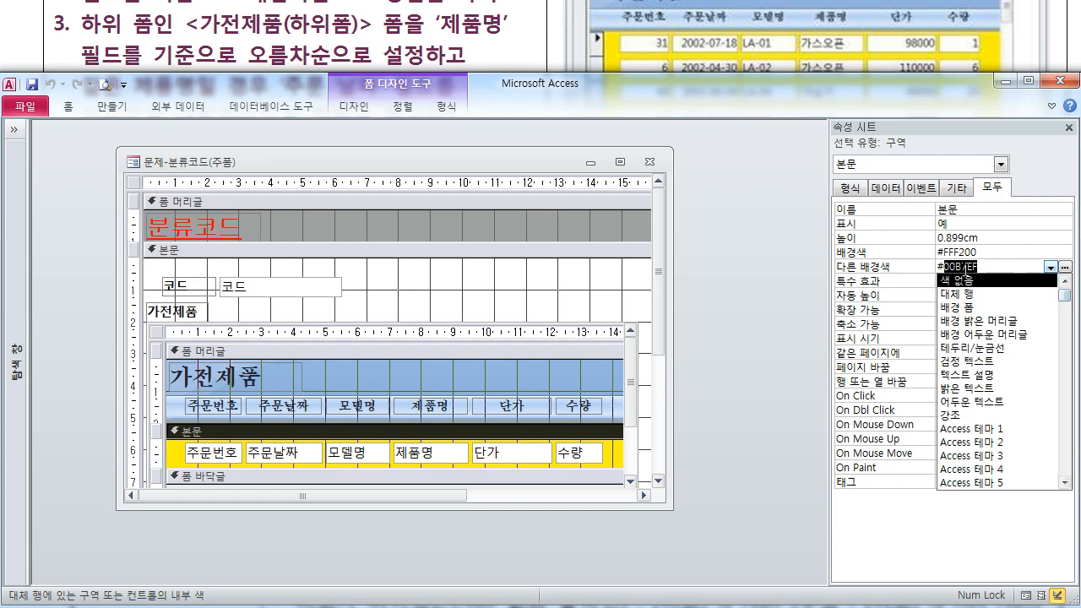
pyautogui.press('Delete')
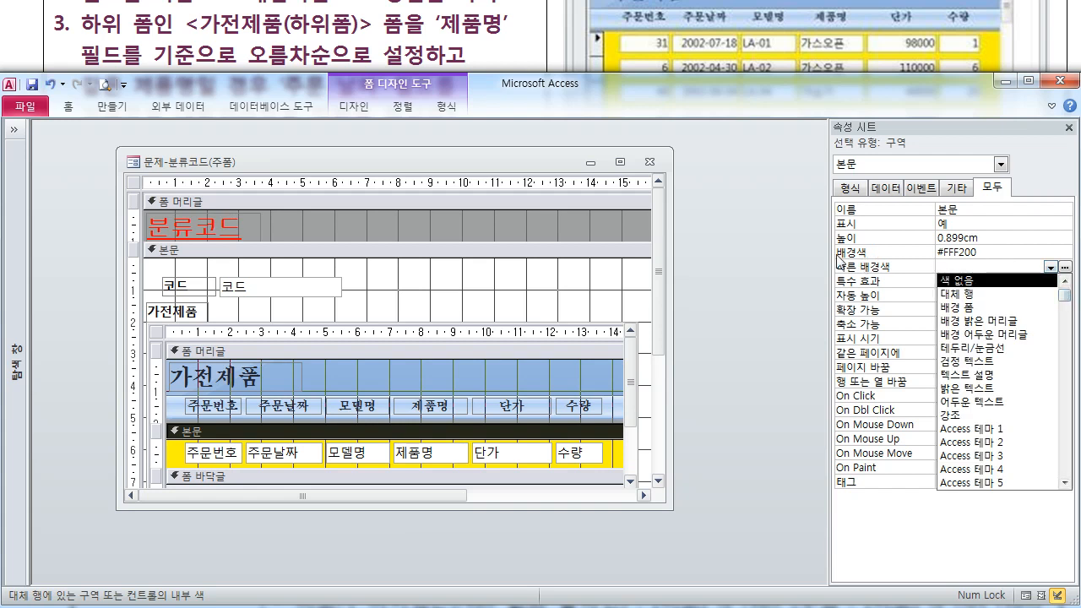
pyautogui.click(1011, 252)
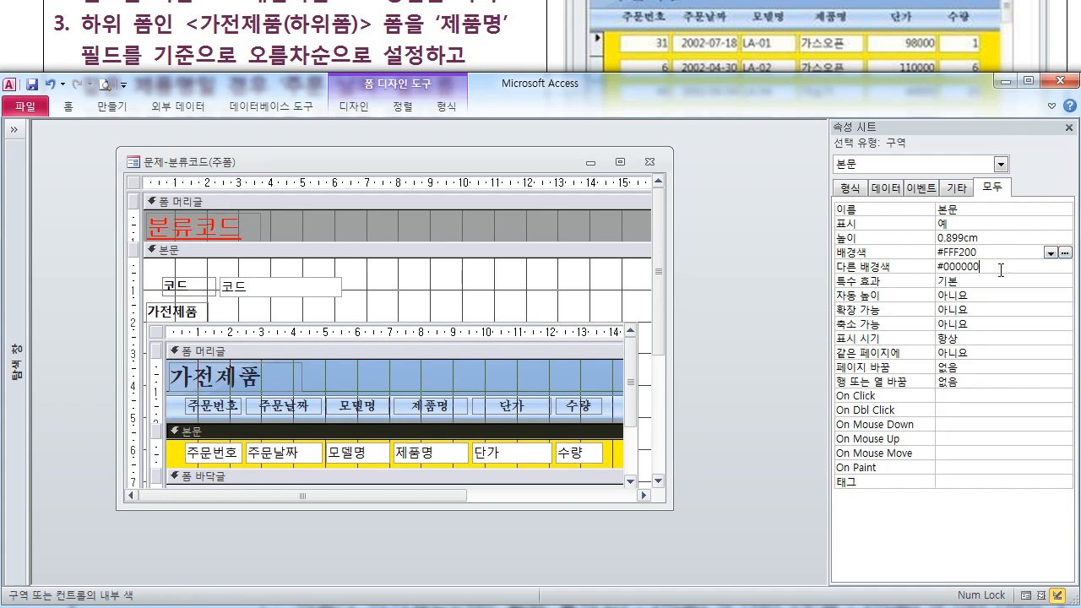
pyautogui.click(1001, 270)
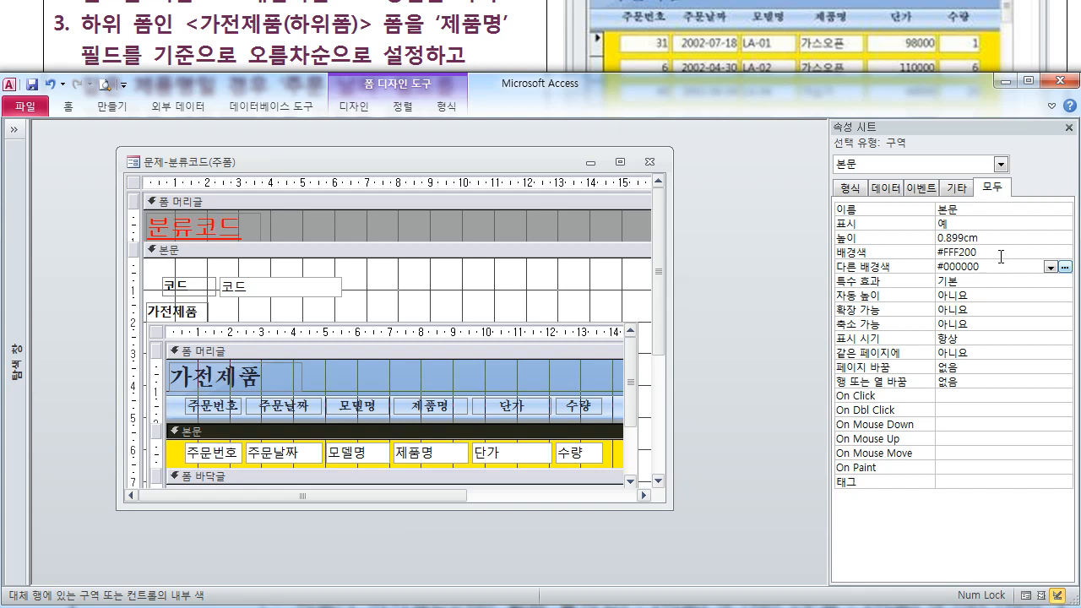
pyautogui.click(1001, 255)
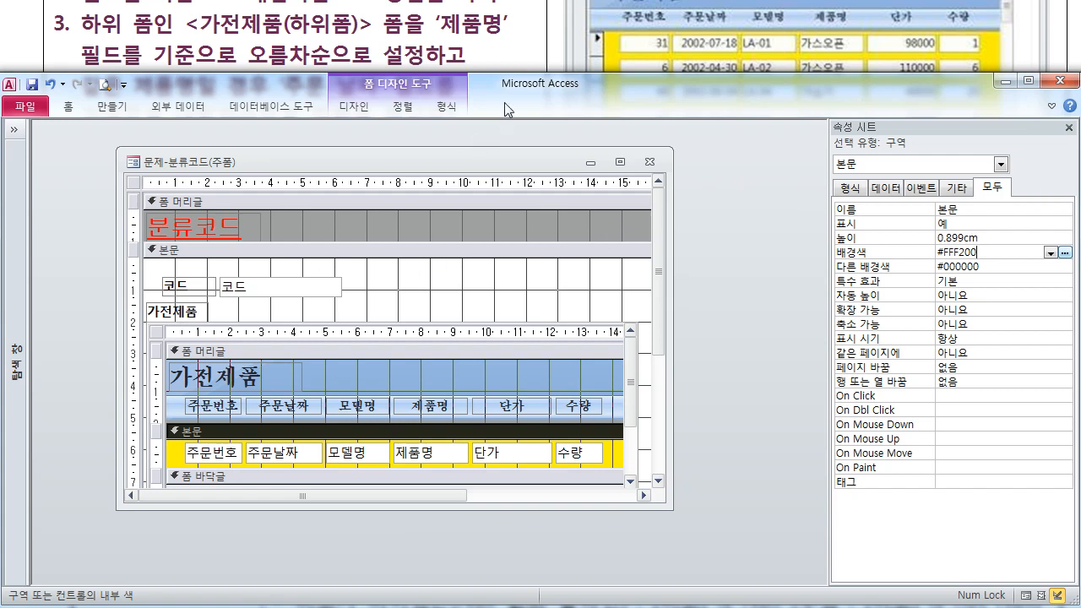
# Switch to the exercise document and review the task instructions and the 필터 section with its condition samples.
pyautogui.click(494, 61)
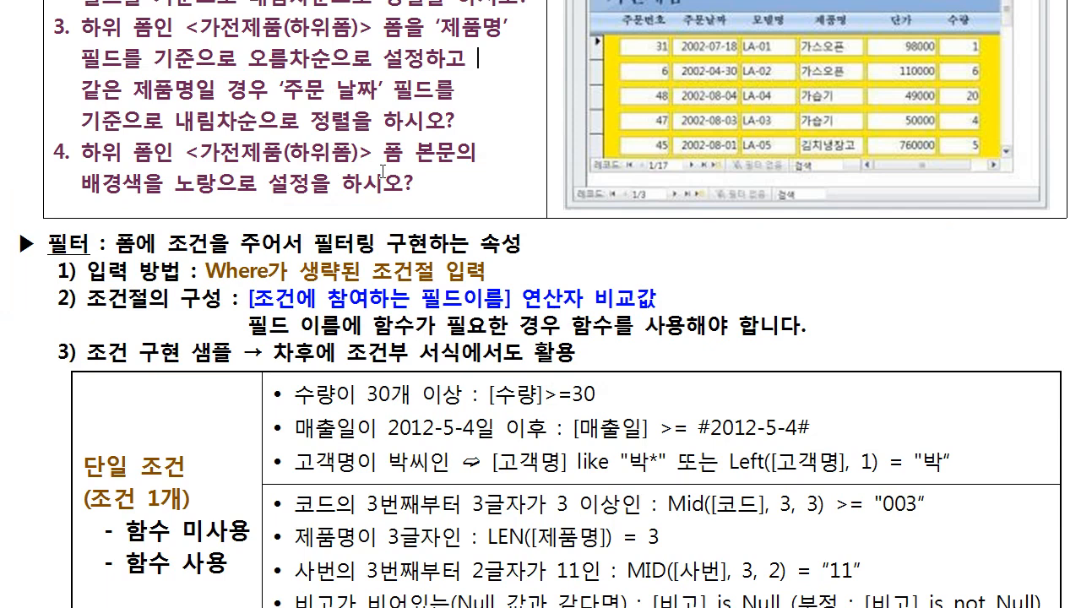
pyautogui.scroll(5, 270, 169)
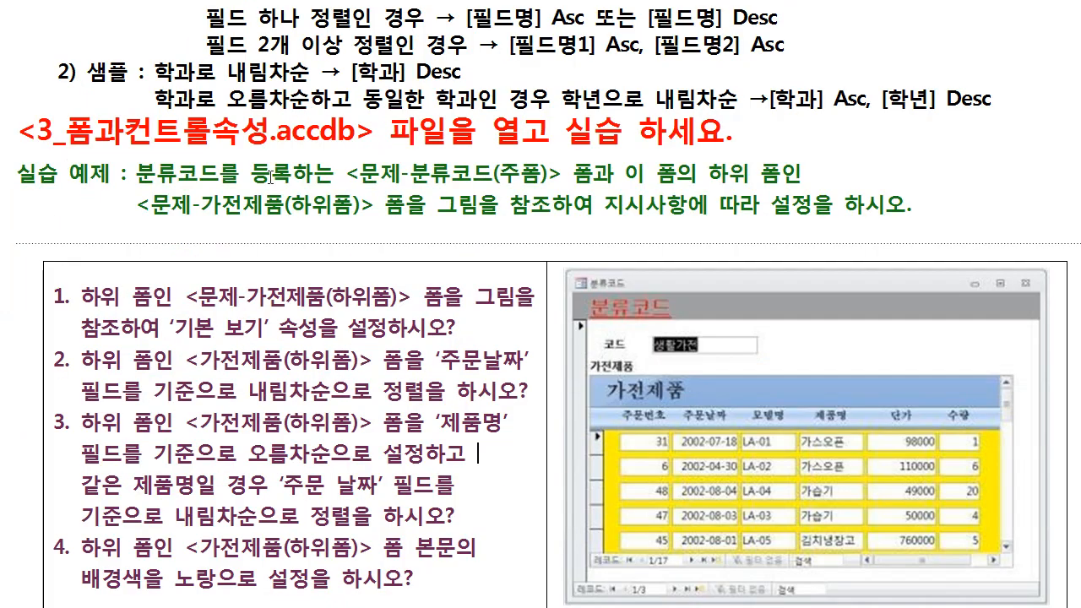
pyautogui.scroll(-7, 270, 177)
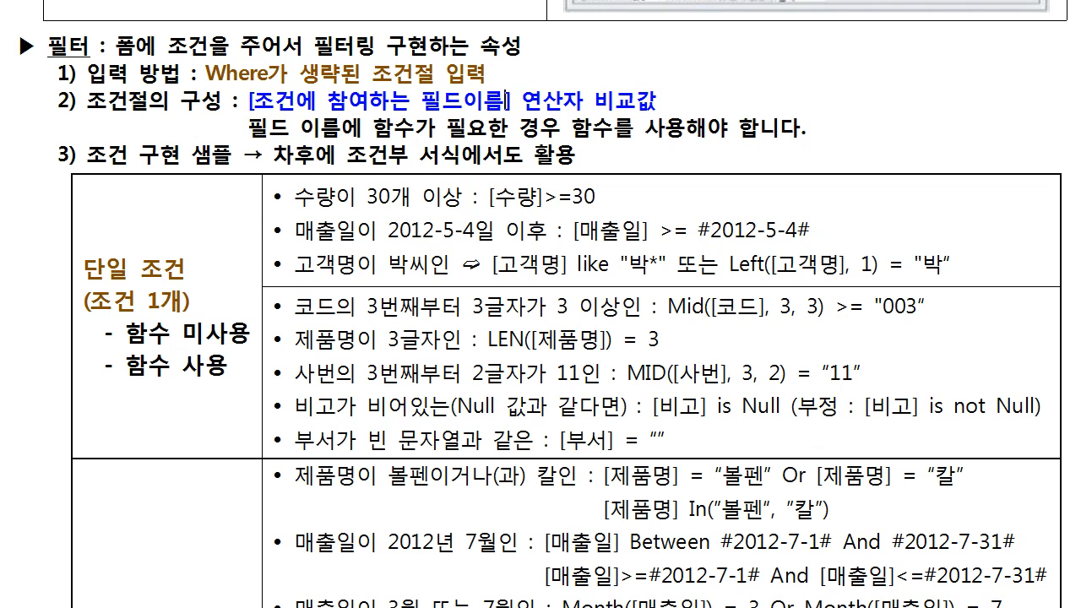
# Switch back to Access, enlarge its window, and close the main form without saving the subform's design changes.
pyautogui.hotkey('alt', 'Tab')
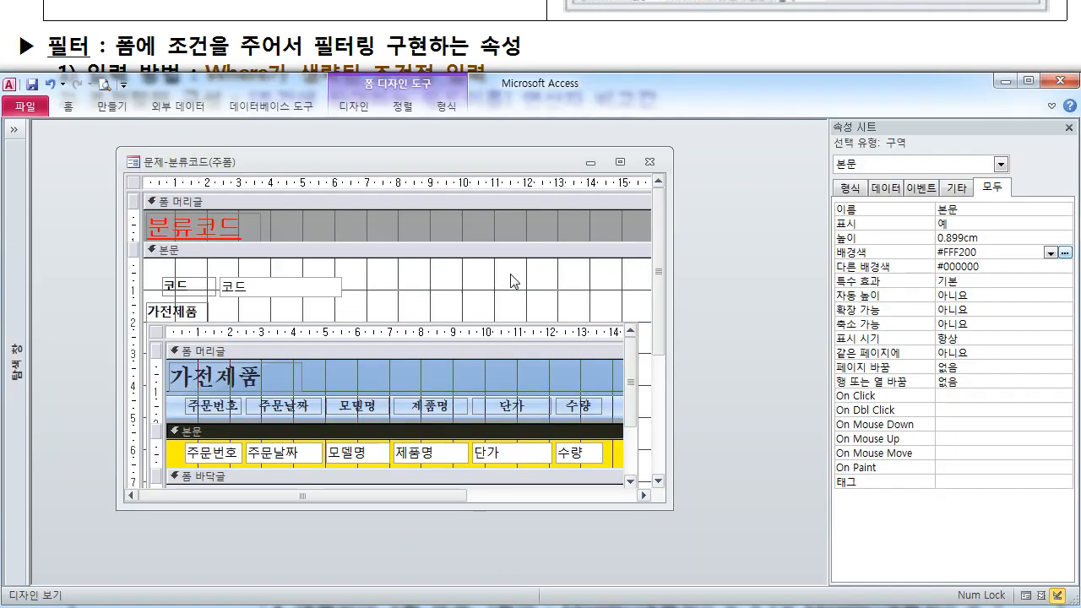
pyautogui.moveTo(532, 72); pyautogui.dragTo(532, 9)
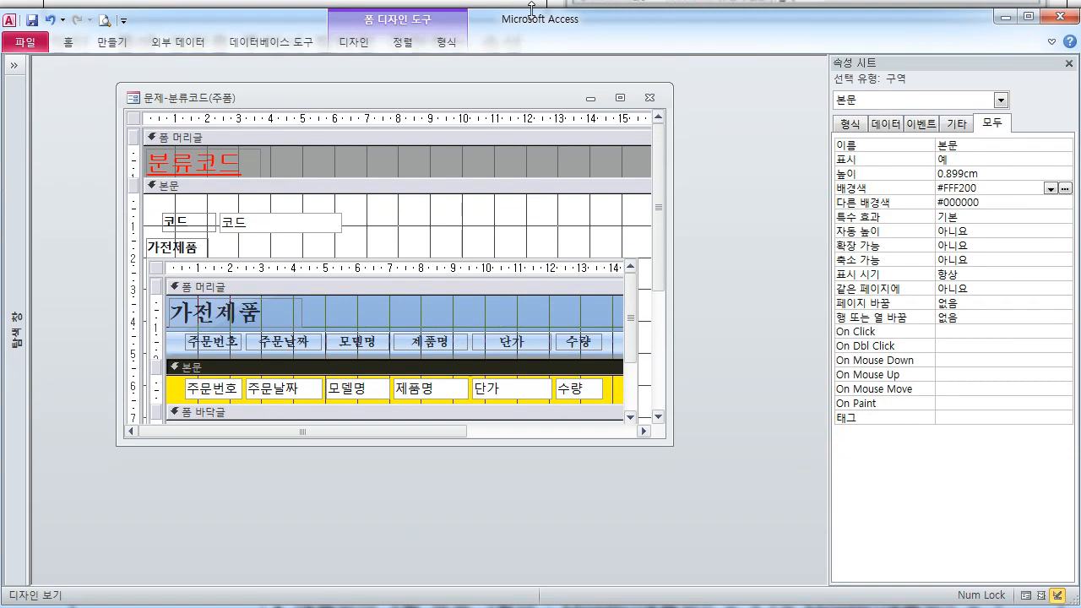
pyautogui.click(651, 100)
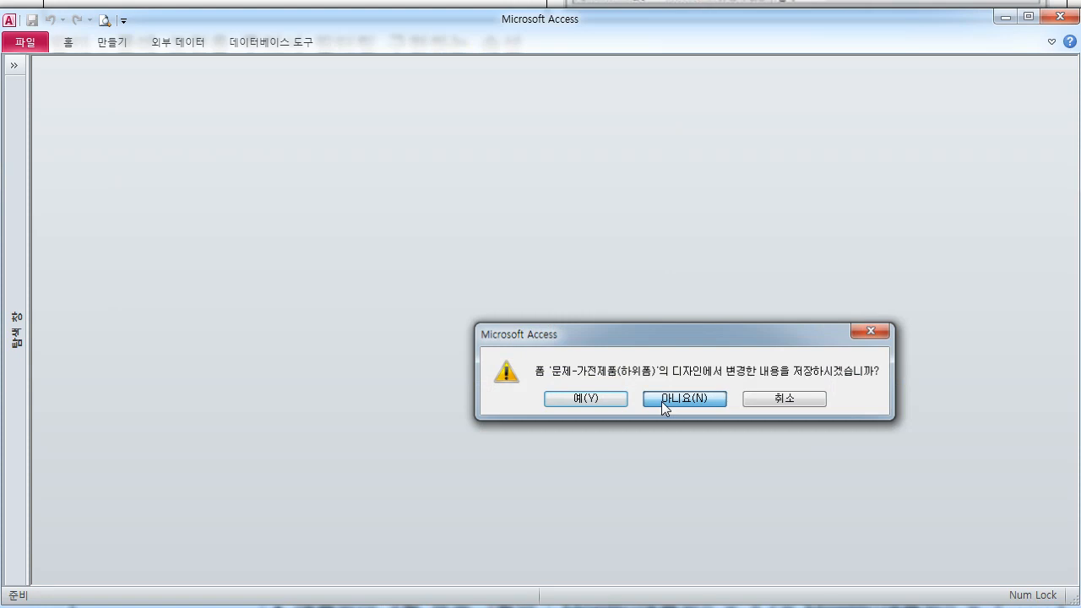
pyautogui.click(663, 403)
# Open the 문제-가전제품(하위폼) form on its own and switch it to design view.
pyautogui.click(19, 64)
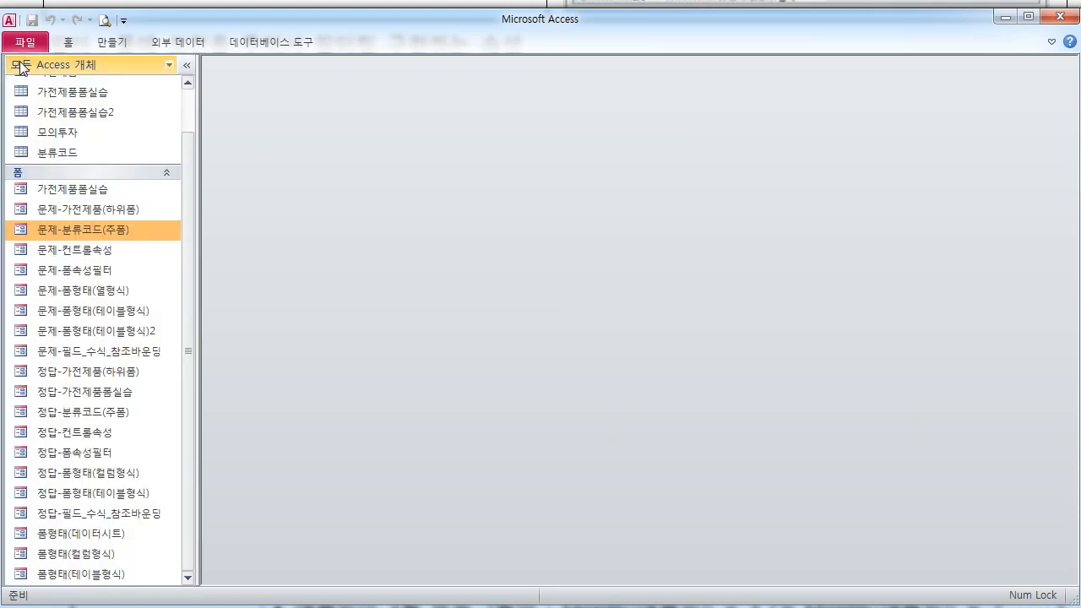
pyautogui.doubleClick(120, 209)
pyautogui.moveTo(560, 326); pyautogui.dragTo(560, 559)
pyautogui.moveTo(545, 196); pyautogui.dragTo(495, 107)
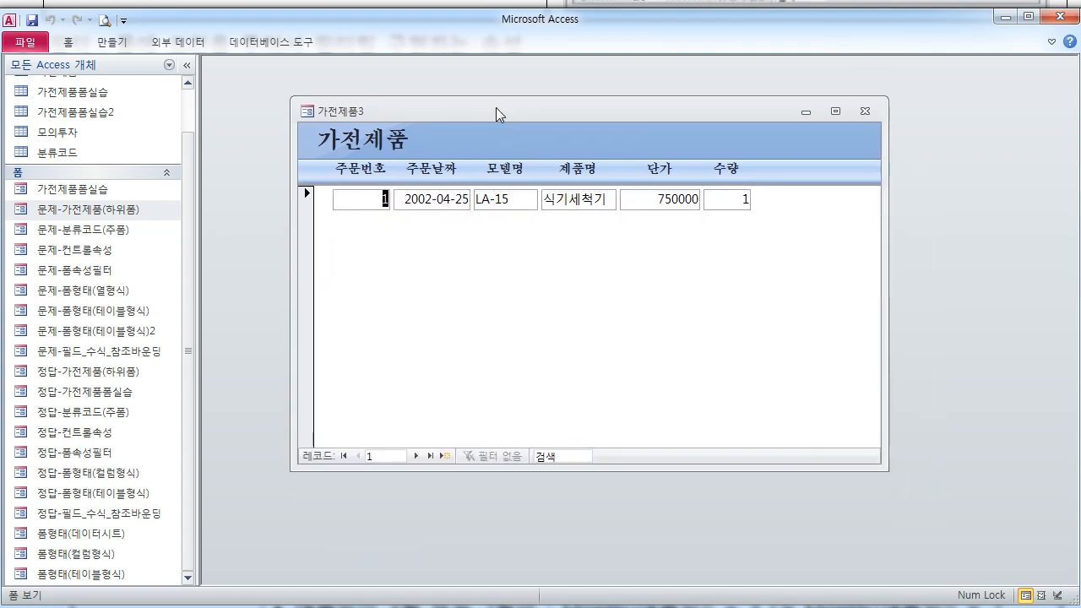
pyautogui.rightClick(496, 107)
pyautogui.click(560, 224)
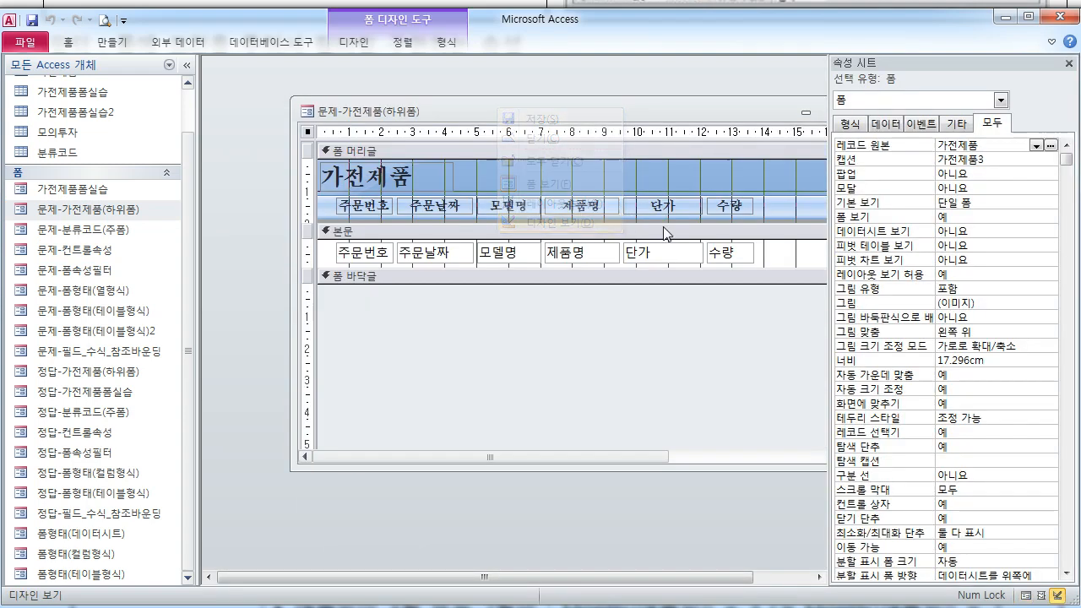
# Set the form's 기본 보기 property to 연속 폼 and collapse the list of database objects.
pyautogui.click(993, 203)
pyautogui.click(1050, 204)
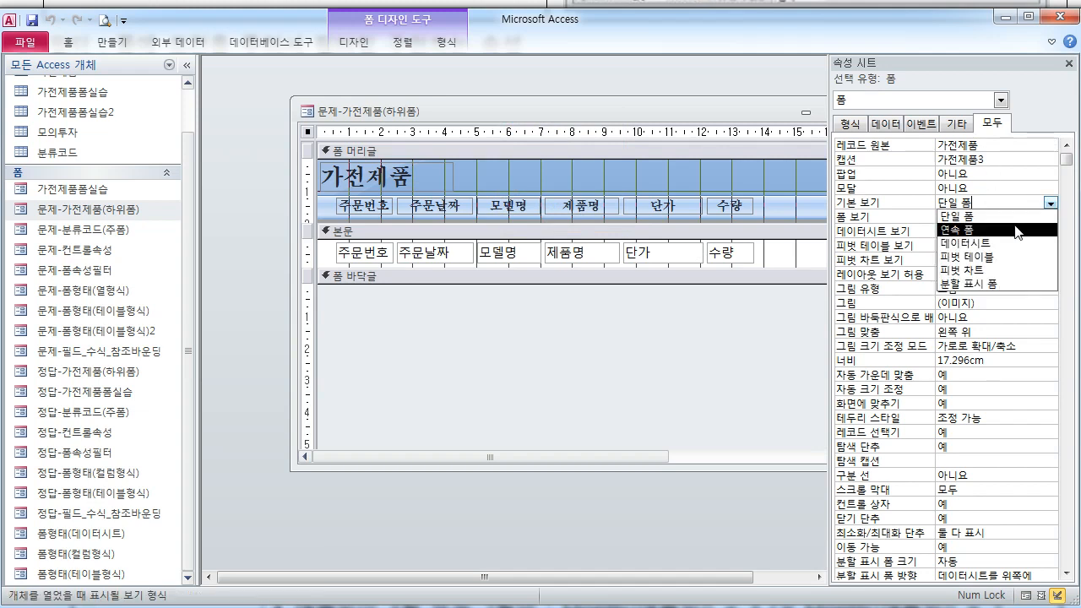
pyautogui.click(1018, 230)
pyautogui.moveTo(627, 121); pyautogui.dragTo(554, 118)
pyautogui.click(193, 66)
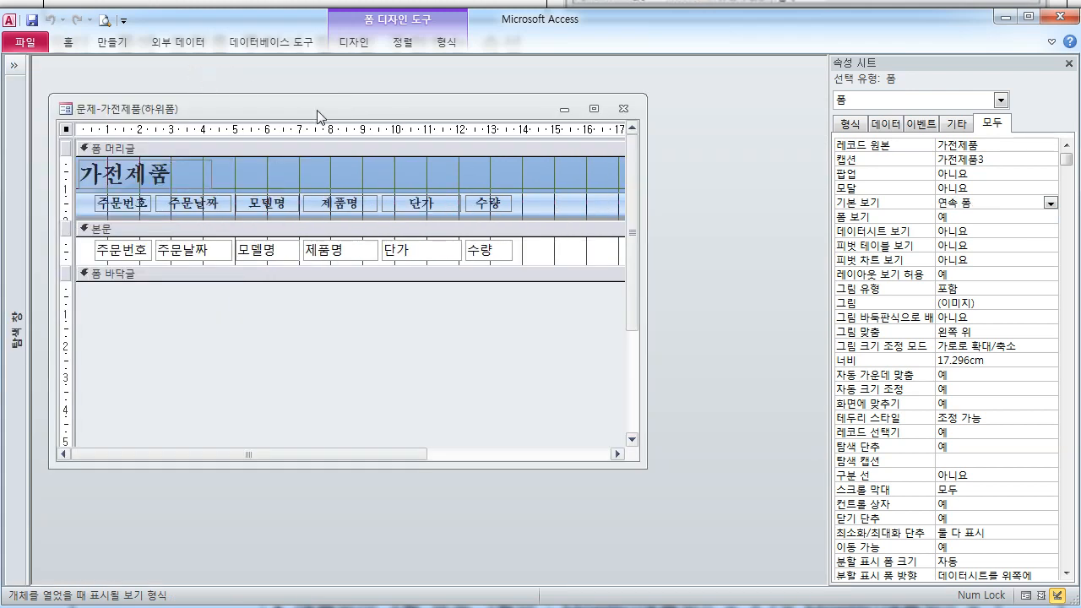
# Display the 가전제품 form in form view, enlarge its window, and browse its records and the available sort and filter commands.
pyautogui.rightClick(319, 111)
pyautogui.click(366, 188)
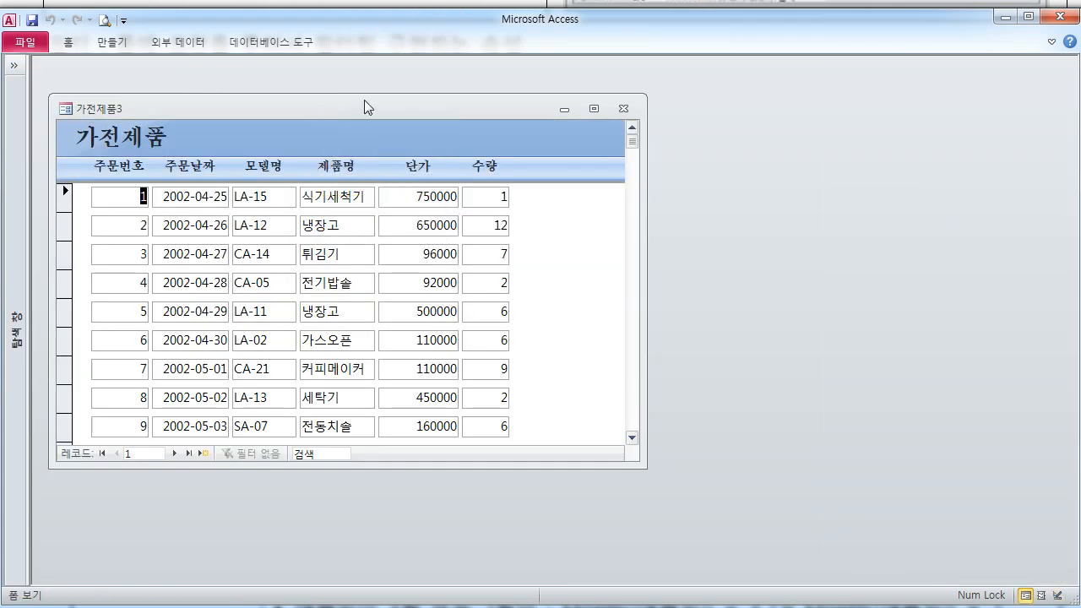
pyautogui.moveTo(364, 99); pyautogui.dragTo(426, 91)
pyautogui.moveTo(691, 452); pyautogui.dragTo(730, 537)
pyautogui.scroll(-5, 567, 397)
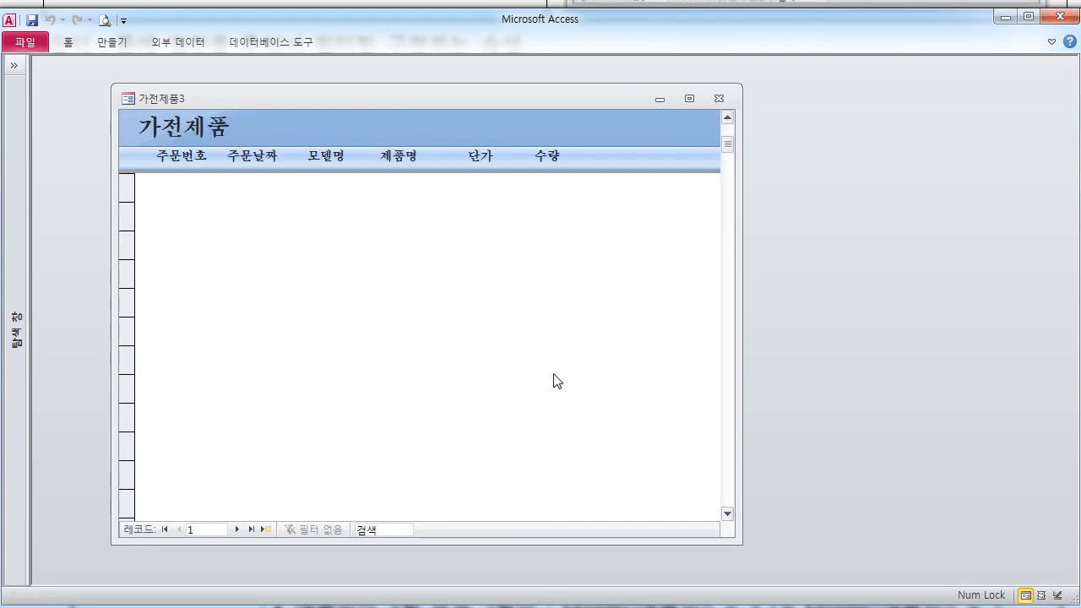
pyautogui.scroll(-2, 554, 380)
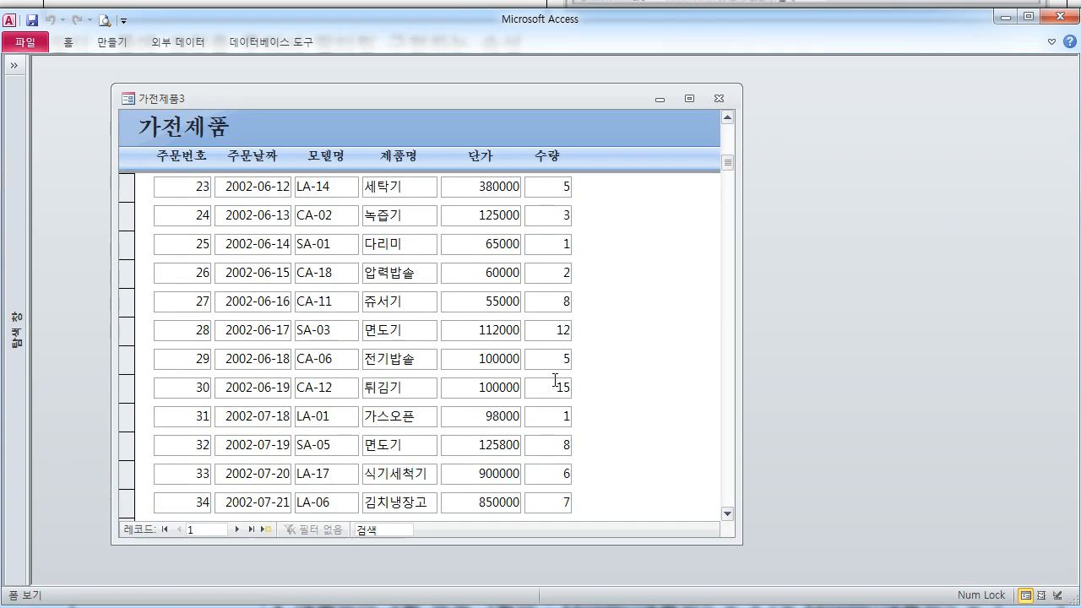
pyautogui.scroll(-2, 555, 381)
pyautogui.scroll(2, 555, 380)
pyautogui.scroll(3, 555, 380)
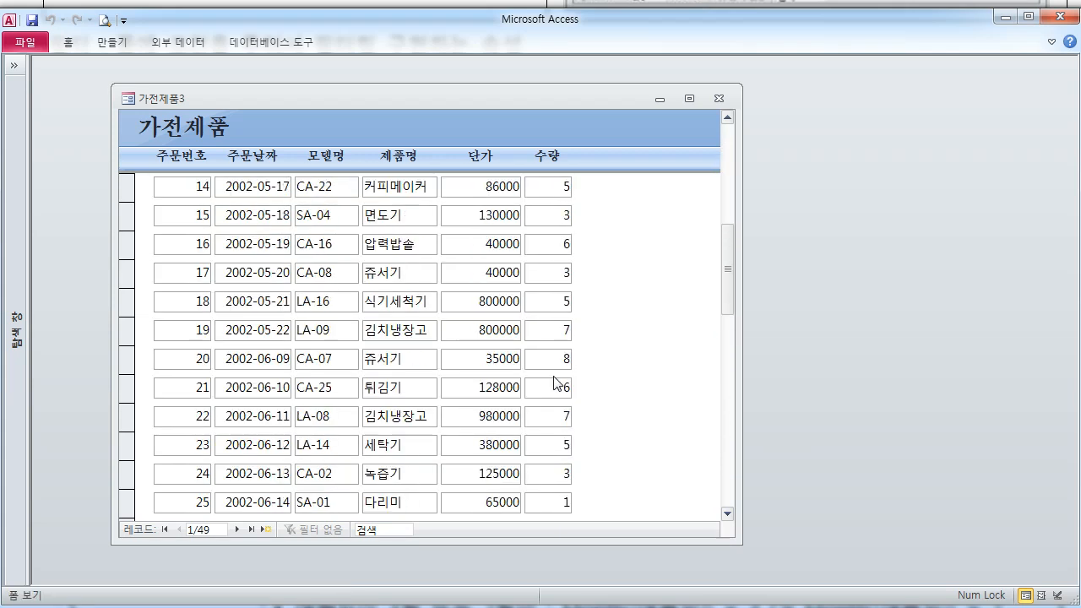
pyautogui.scroll(1, 530, 351)
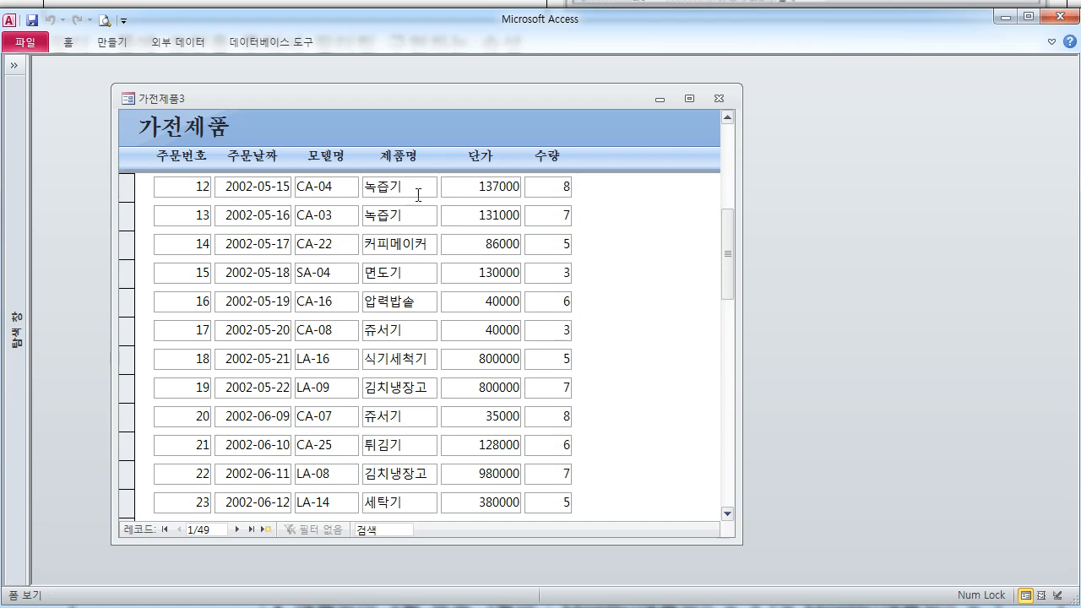
pyautogui.click(75, 42)
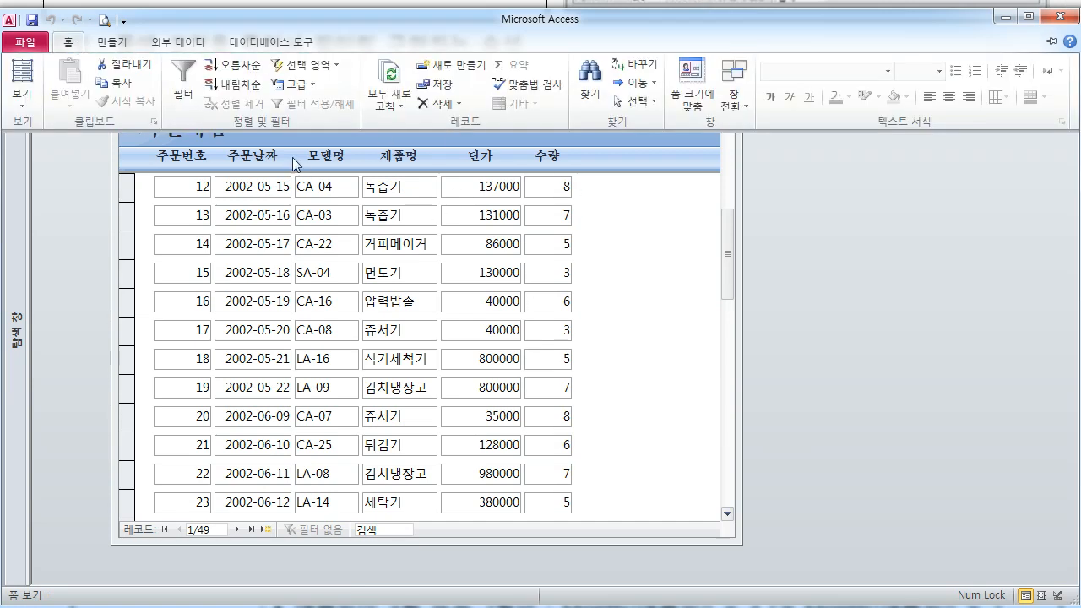
pyautogui.click(354, 146)
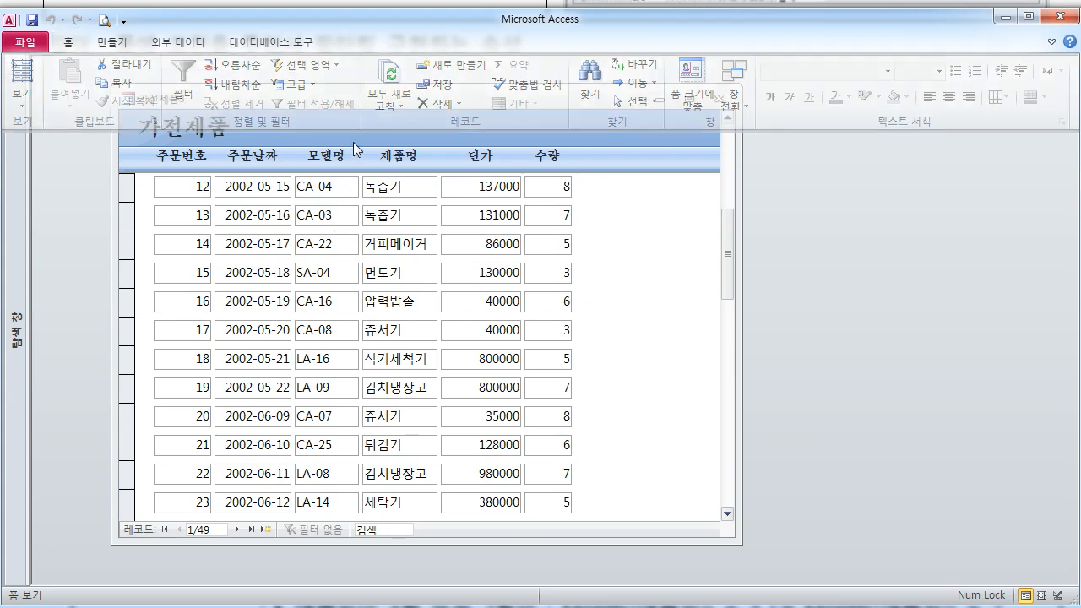
# Return the 가전제품 form to design view and locate its 필터 and 로드할 때 필터링 properties.
pyautogui.moveTo(365, 97); pyautogui.dragTo(359, 96)
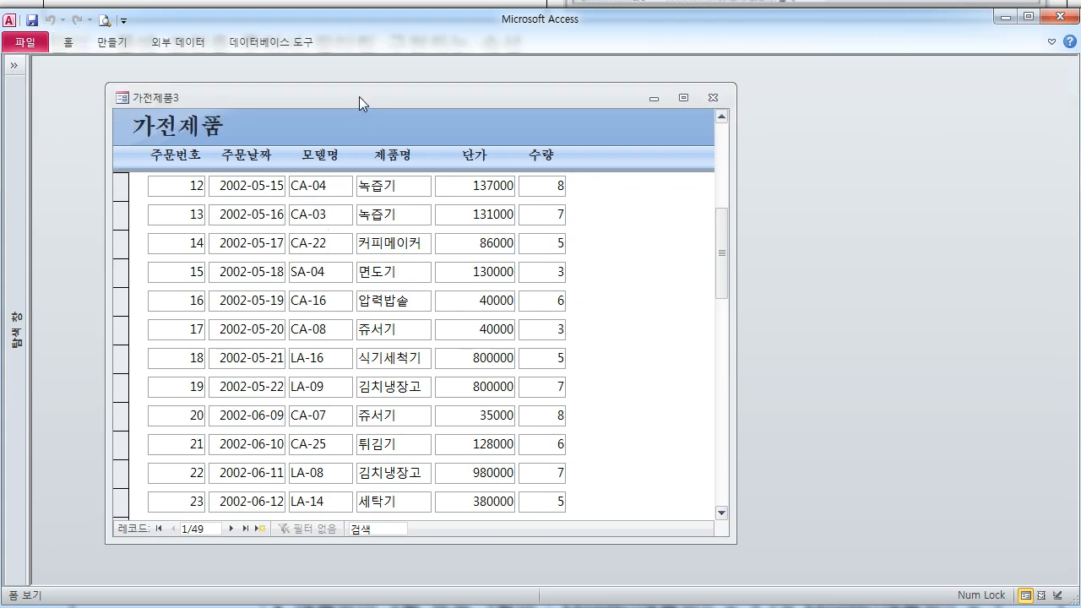
pyautogui.rightClick(359, 96)
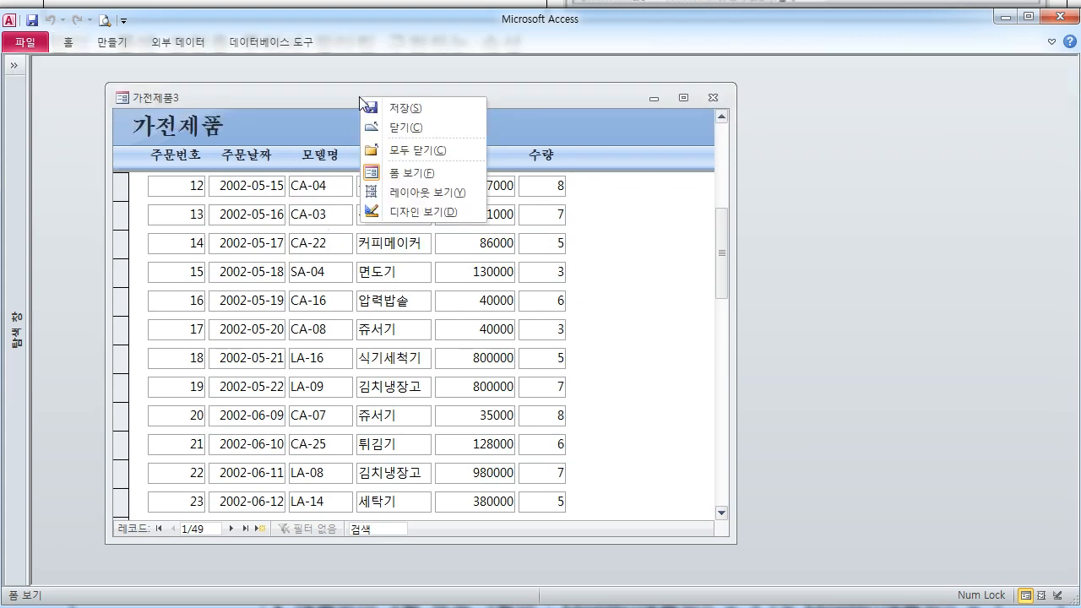
pyautogui.click(399, 209)
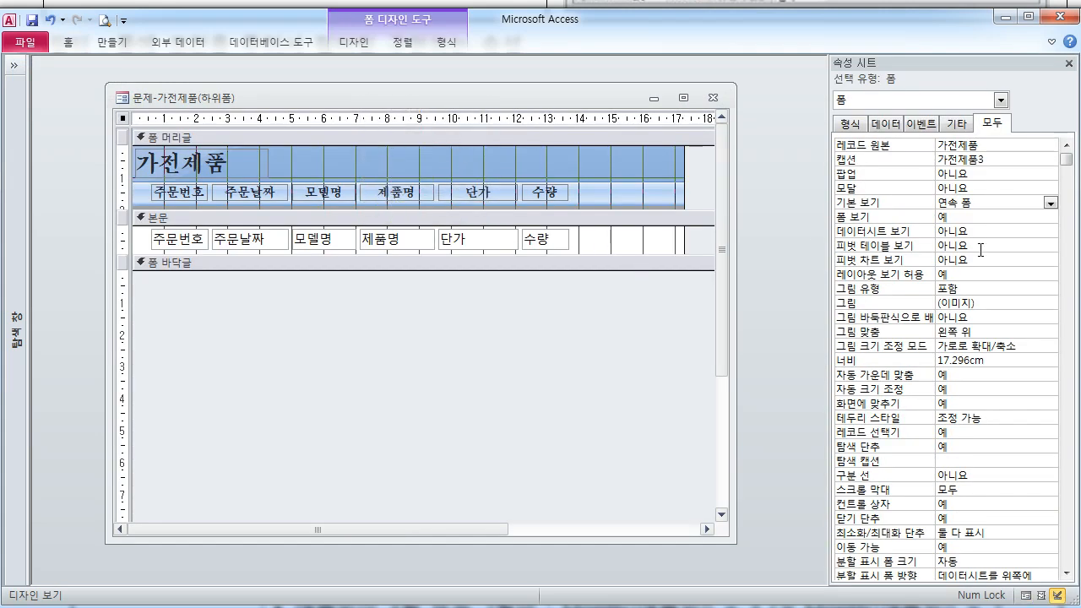
pyautogui.moveTo(1070, 159); pyautogui.dragTo(1069, 357)
pyautogui.scroll(2, 958, 277)
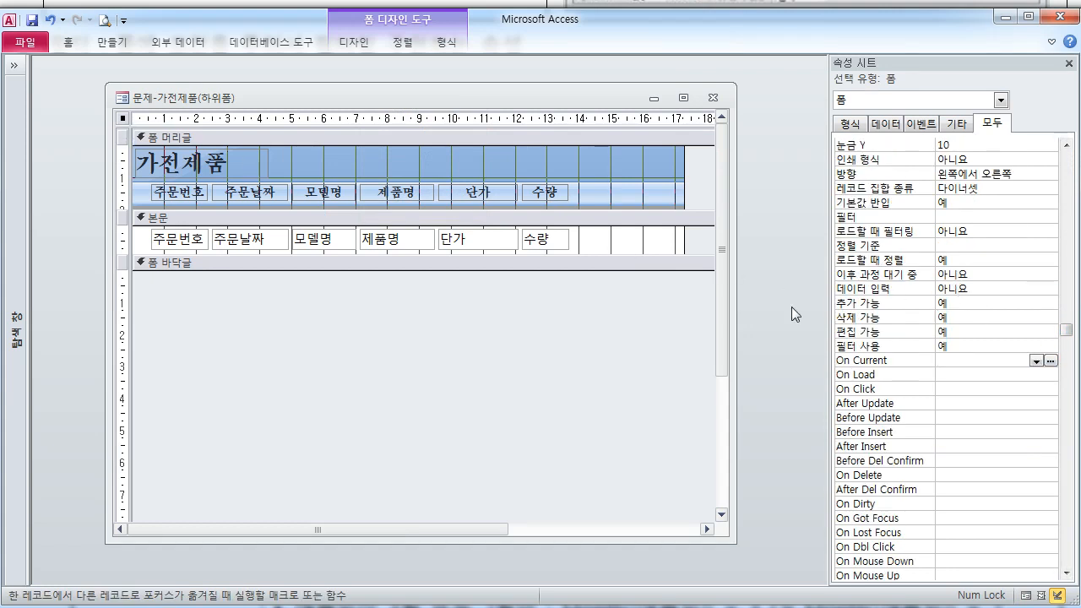
pyautogui.click(958, 336)
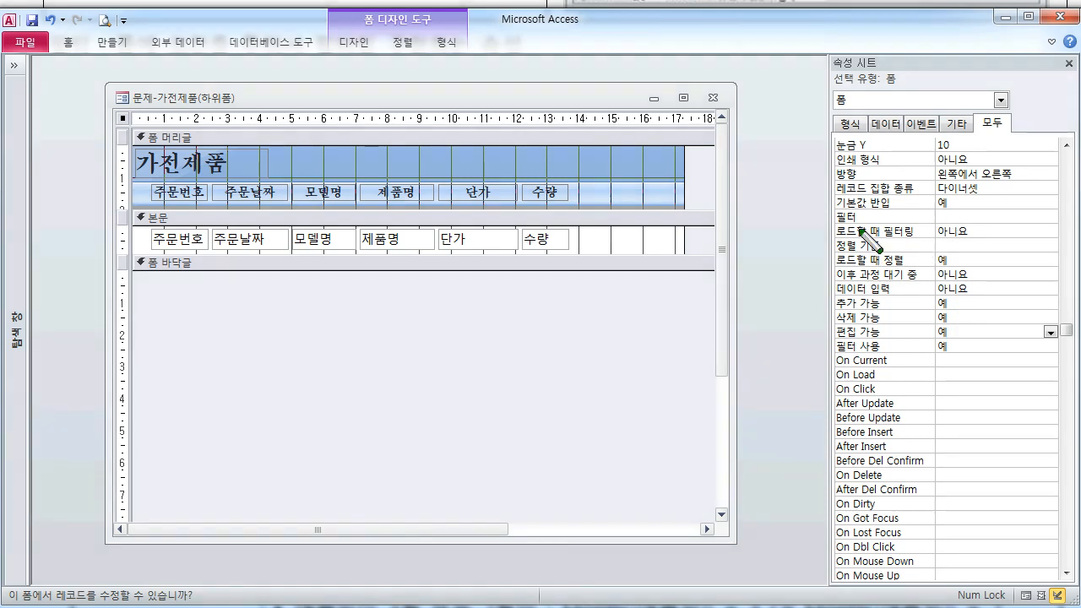
pyautogui.moveTo(836, 238); pyautogui.dragTo(911, 237)
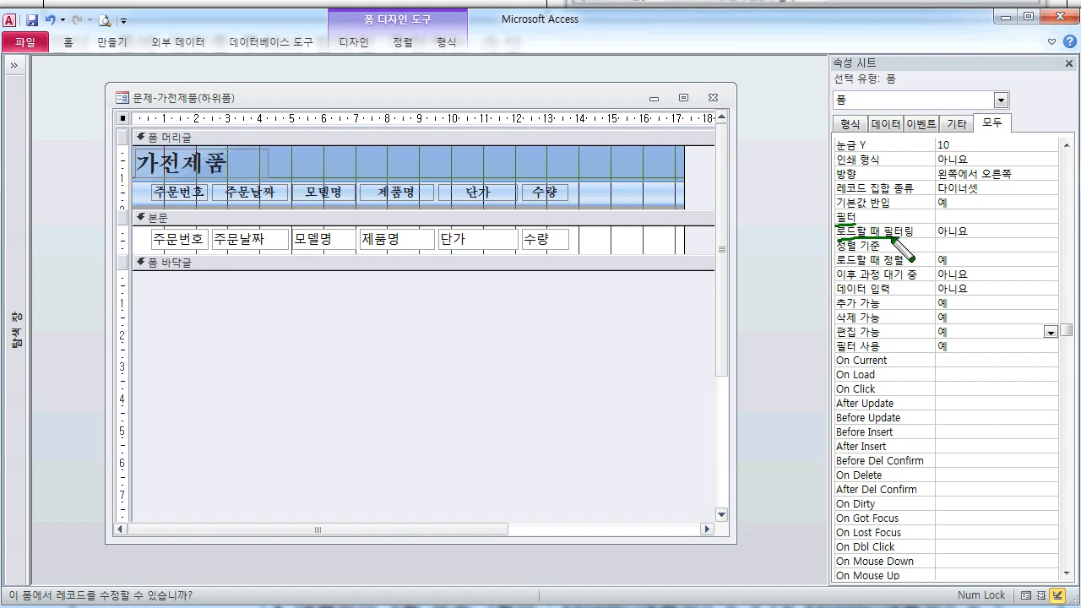
pyautogui.moveTo(832, 215); pyautogui.dragTo(831, 240)
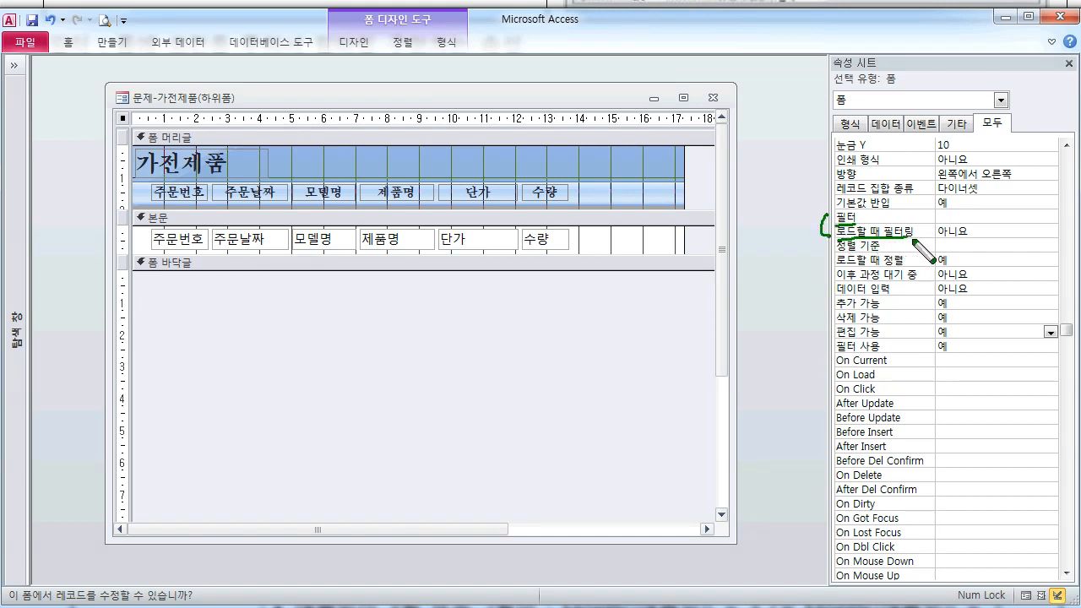
pyautogui.moveTo(981, 227)
pyautogui.mouseDown()
pyautogui.moveTo(993, 249)
pyautogui.moveTo(1015, 245)
pyautogui.mouseUp()
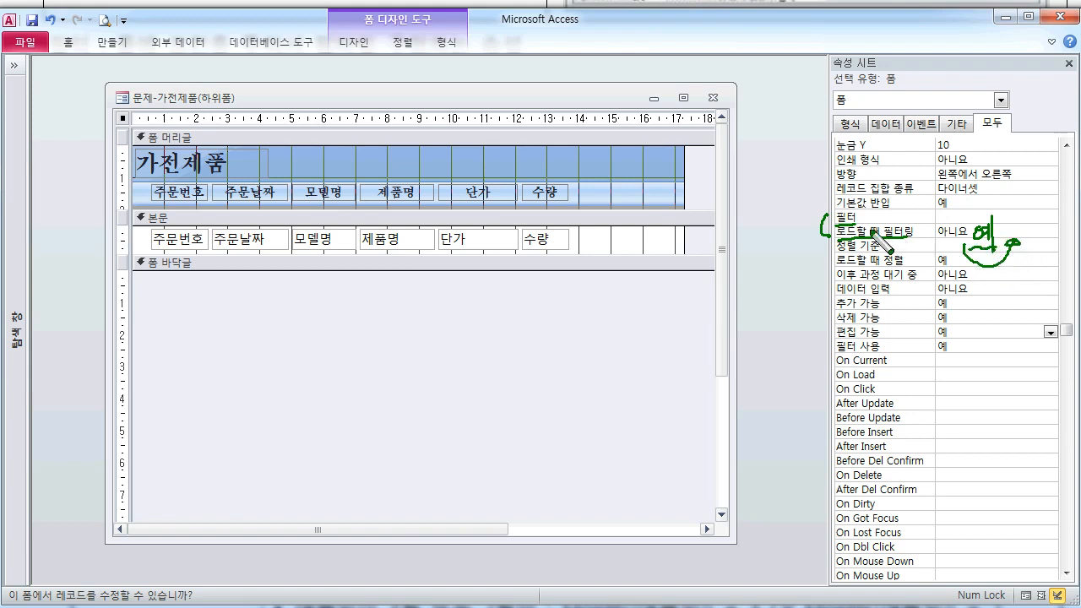
pyautogui.moveTo(874, 221)
pyautogui.mouseDown()
pyautogui.moveTo(953, 211)
pyautogui.moveTo(976, 228)
pyautogui.moveTo(984, 201)
pyautogui.moveTo(995, 211)
pyautogui.moveTo(1007, 196)
pyautogui.moveTo(971, 204)
pyautogui.mouseUp()
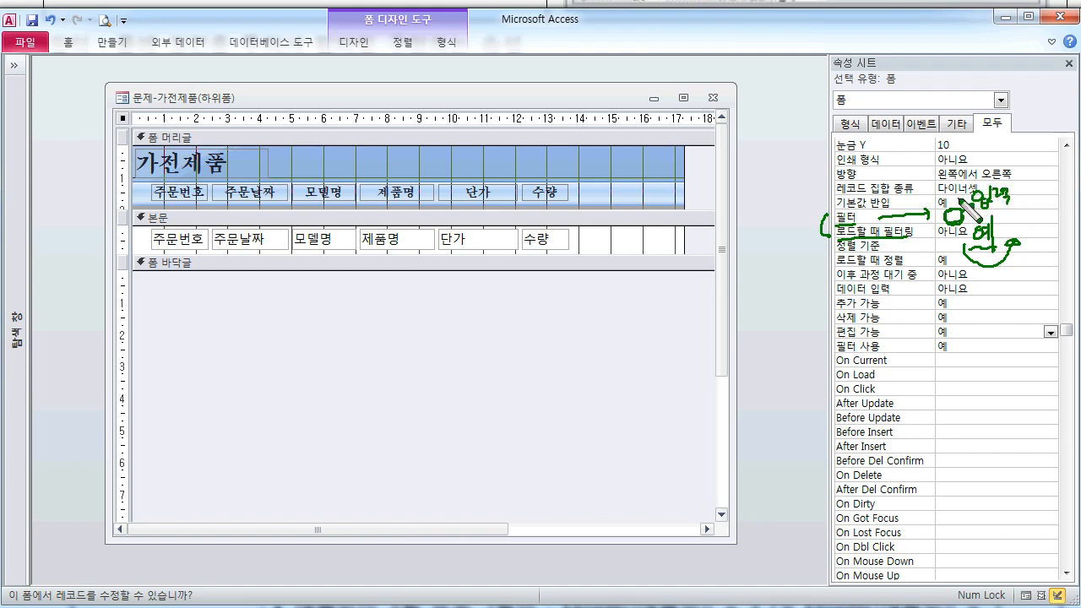
pyautogui.press('Escape')
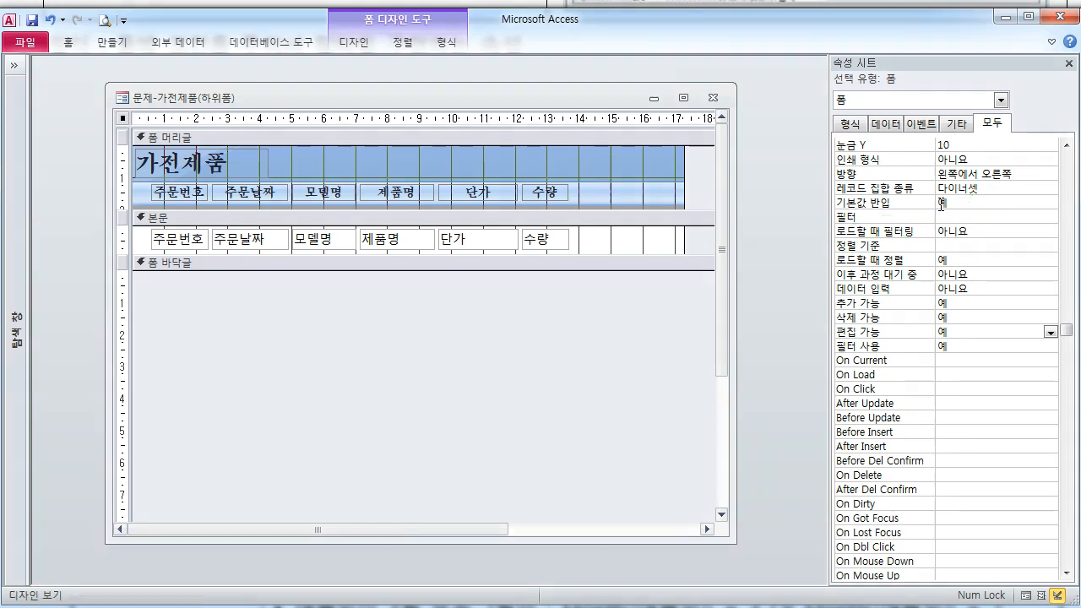
# Set the 가전제품 form's 필터 property to [수량]>=10 and its 로드할 때 필터링 property to 예.
pyautogui.click(962, 218)
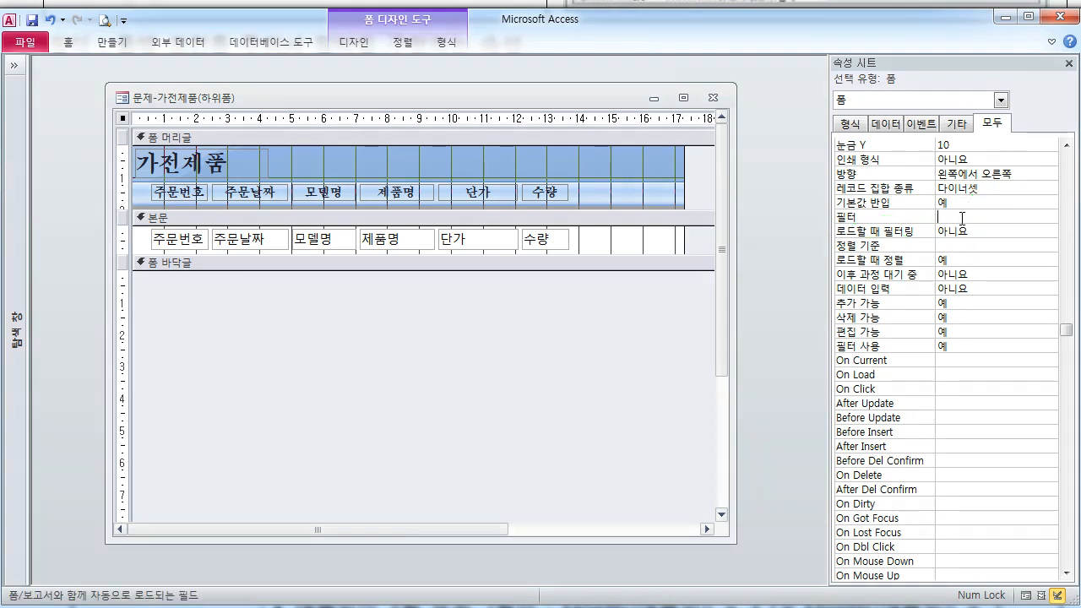
pyautogui.hotkey('shift', 'F2')
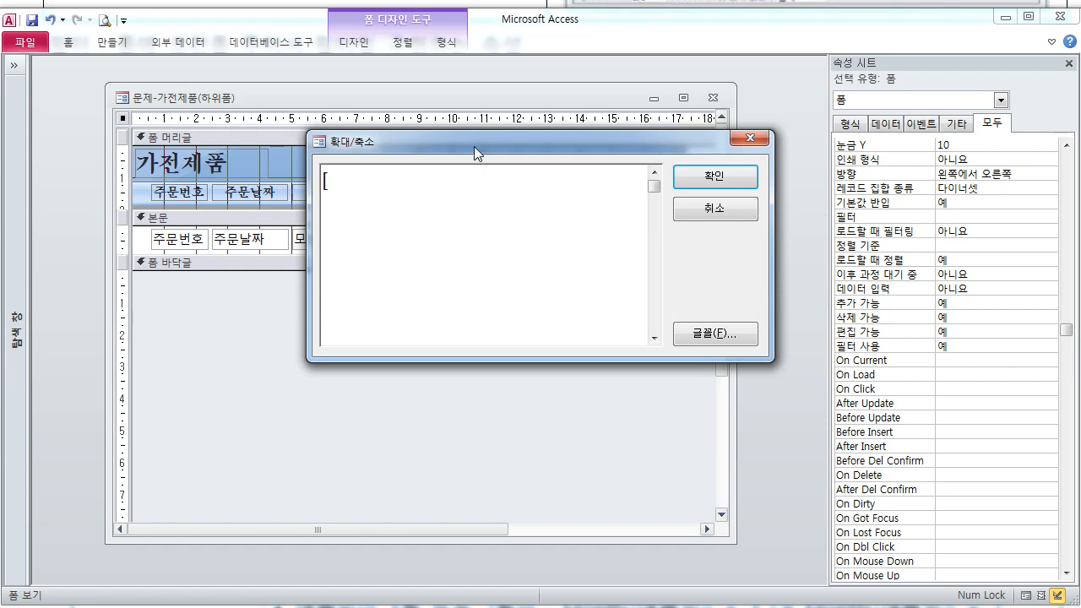
pyautogui.moveTo(474, 146); pyautogui.dragTo(468, 274)
pyautogui.write('[수량]>=')
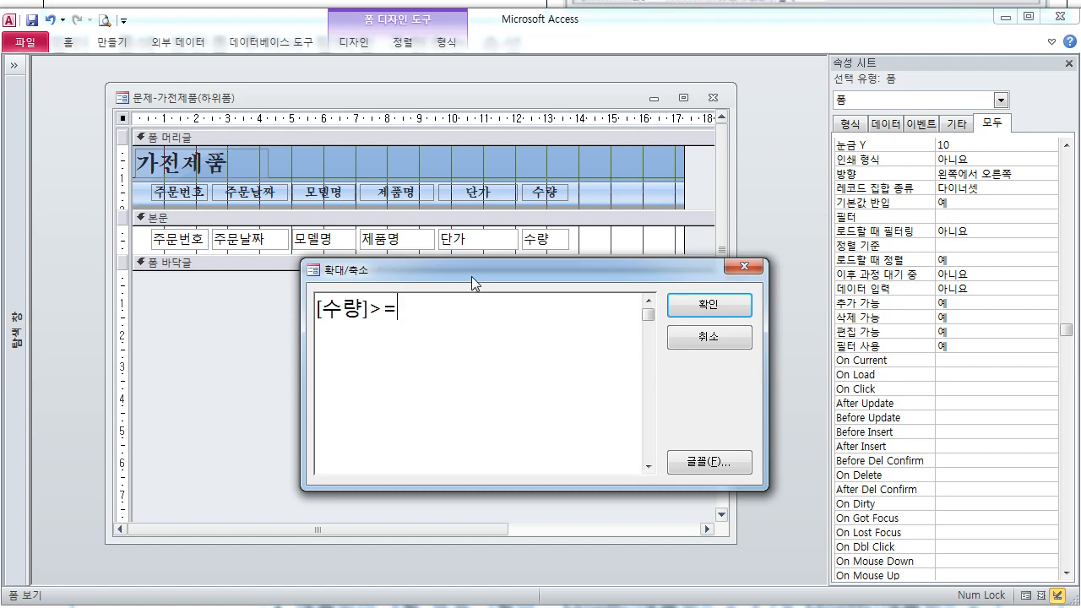
pyautogui.write('10')
pyautogui.press('Return')
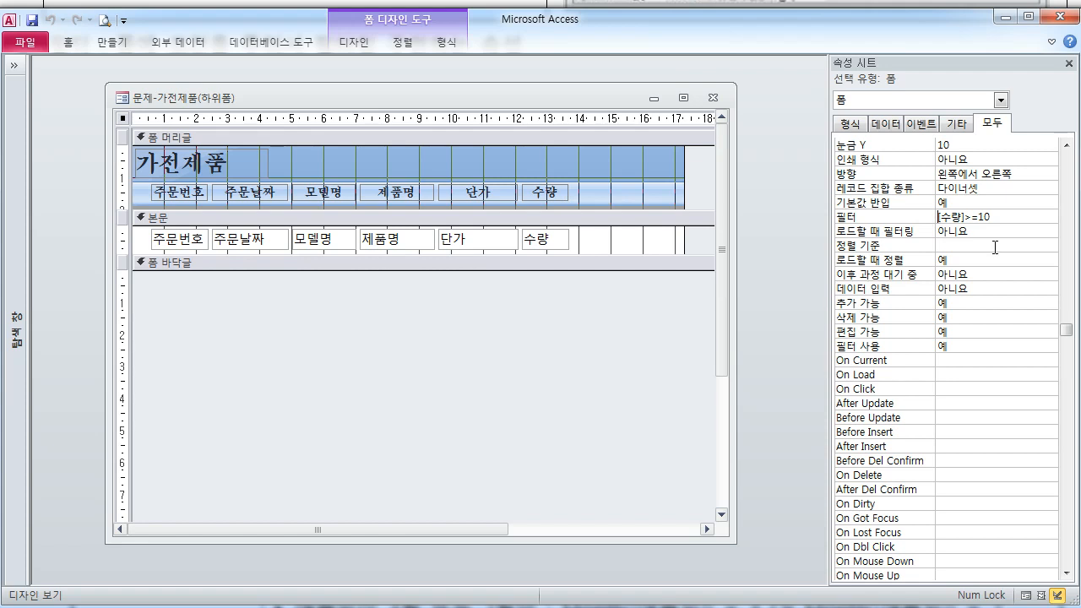
pyautogui.click(995, 230)
pyautogui.click(1051, 232)
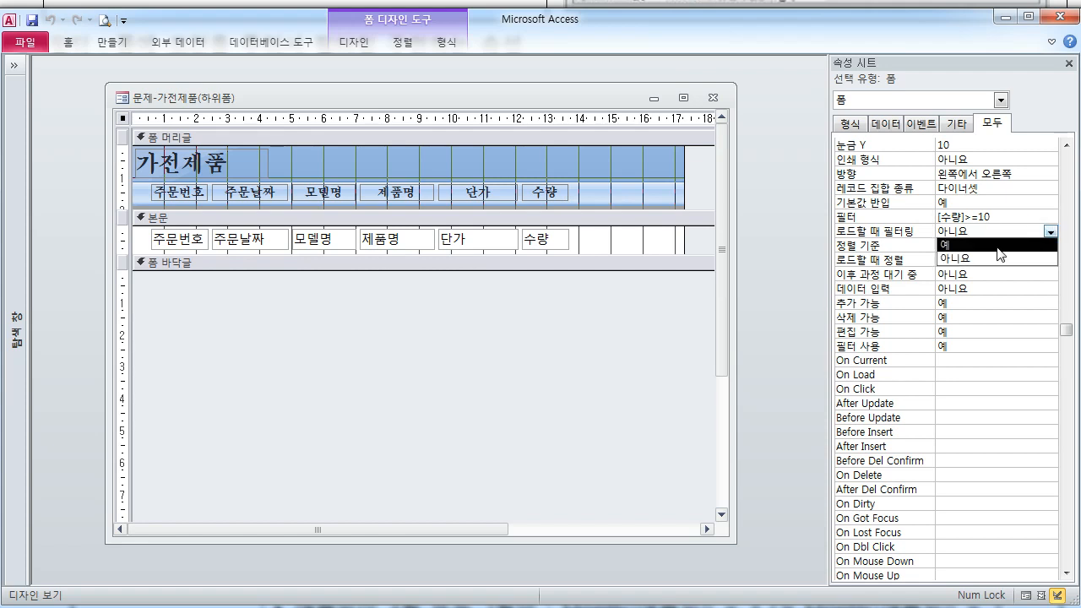
pyautogui.click(971, 244)
# Display the 가전제품 form in form view and toggle its filter off and on to compare the records.
pyautogui.rightClick(285, 100)
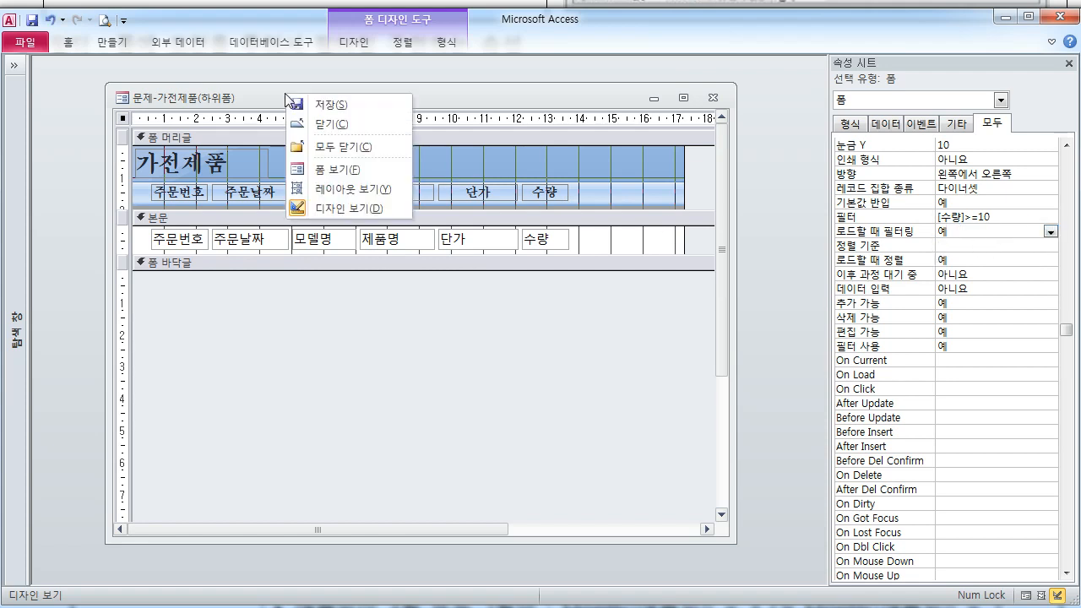
pyautogui.click(316, 168)
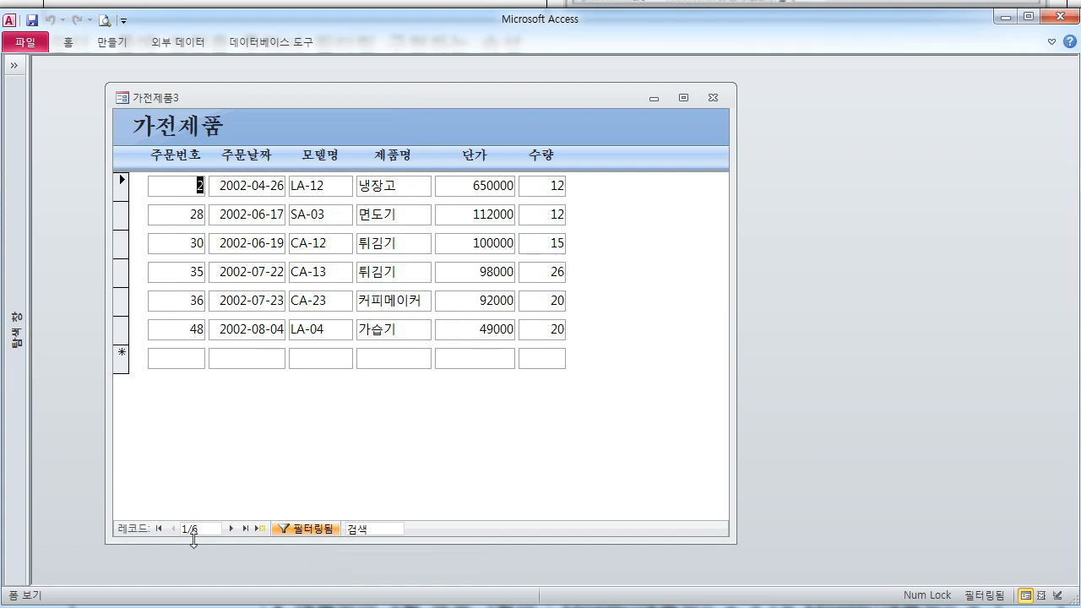
pyautogui.click(311, 530)
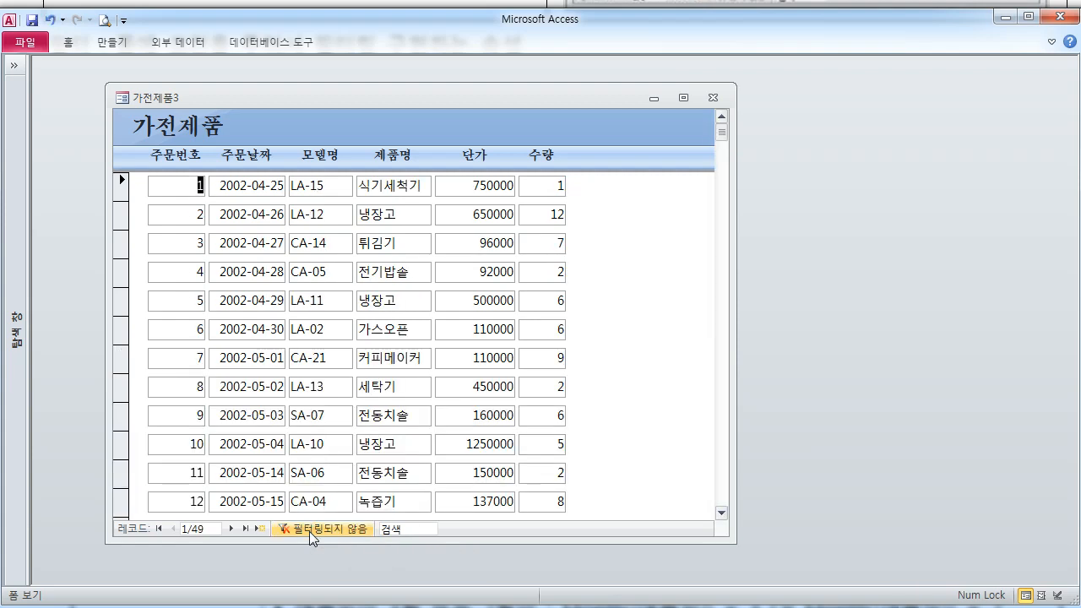
pyautogui.click(309, 529)
pyautogui.click(309, 529)
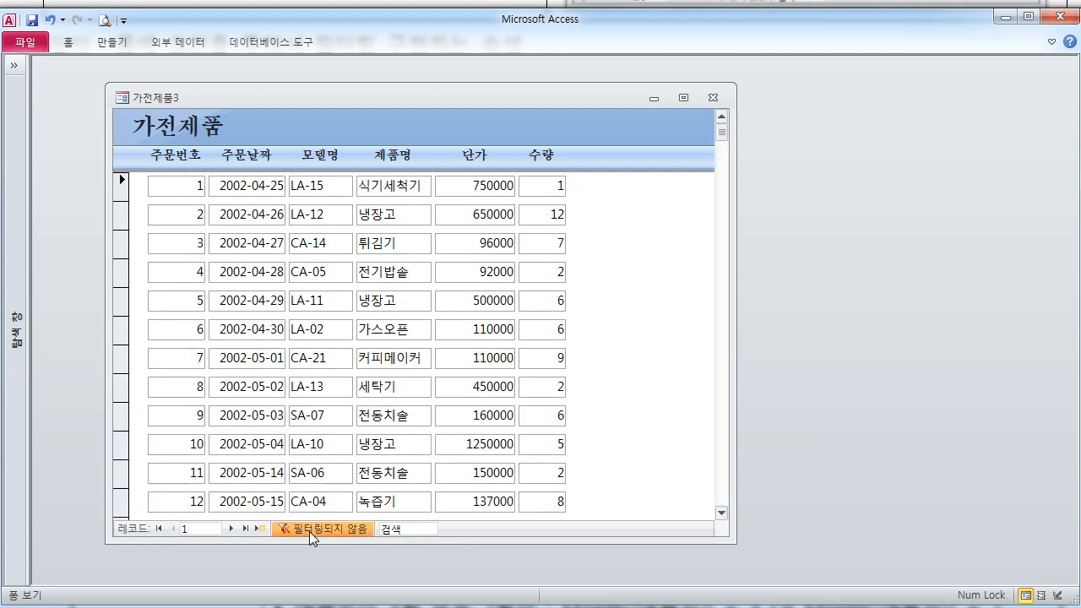
pyautogui.click(310, 529)
pyautogui.click(309, 530)
pyautogui.click(309, 529)
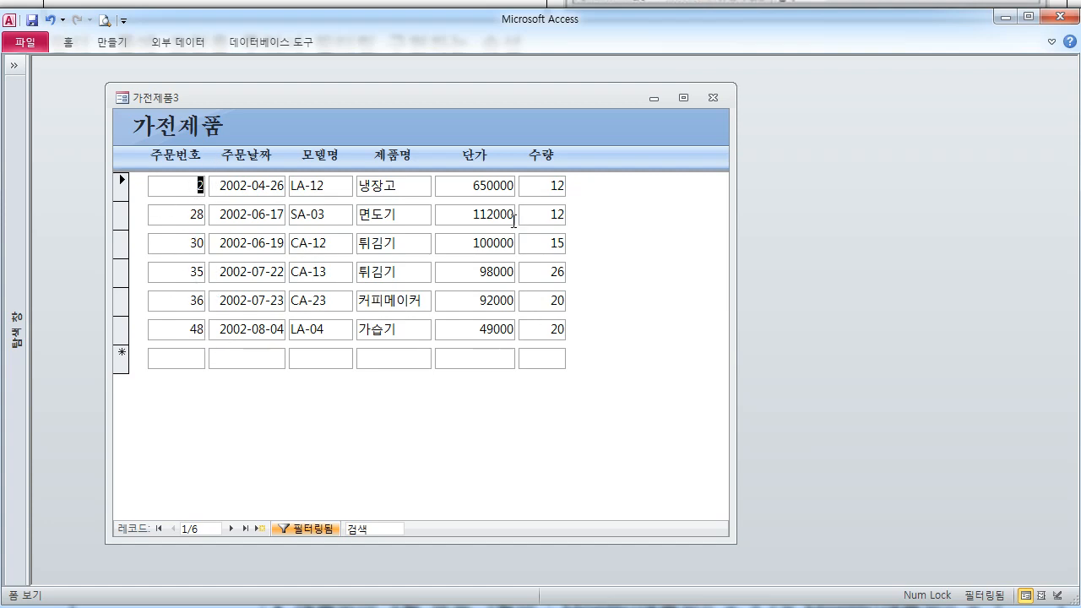
# Return the 가전제품 form to design view and clear its 필터 property.
pyautogui.rightClick(371, 94)
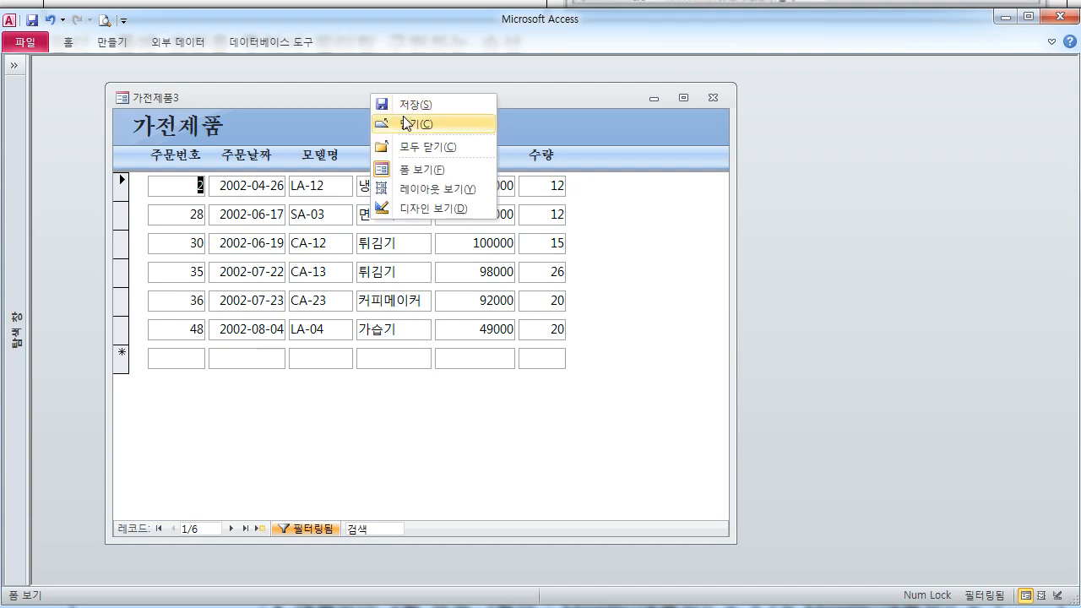
pyautogui.click(414, 209)
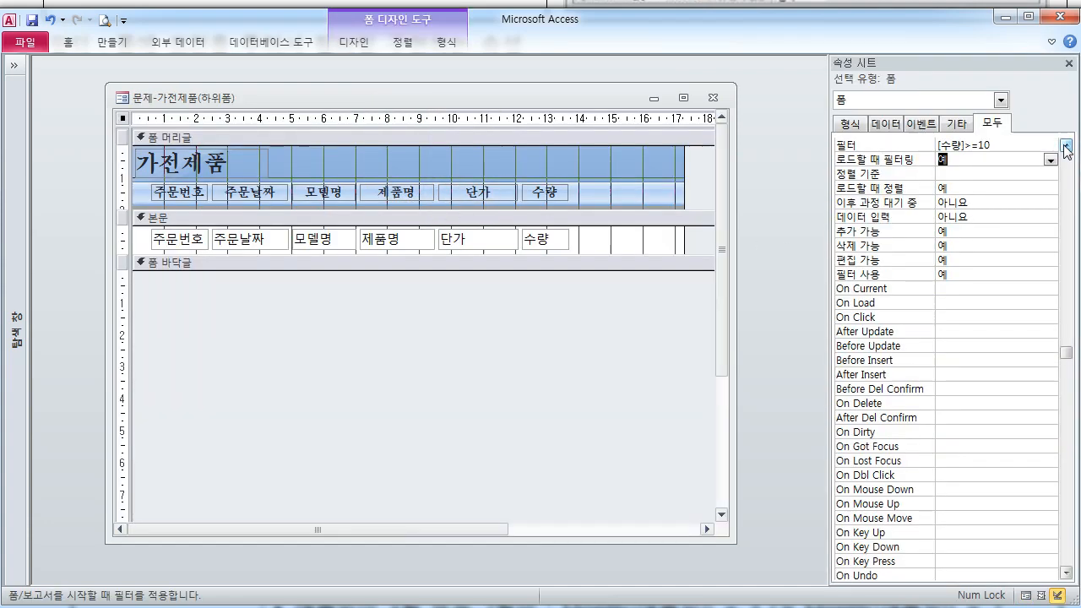
pyautogui.click(1066, 146)
pyautogui.click(880, 160)
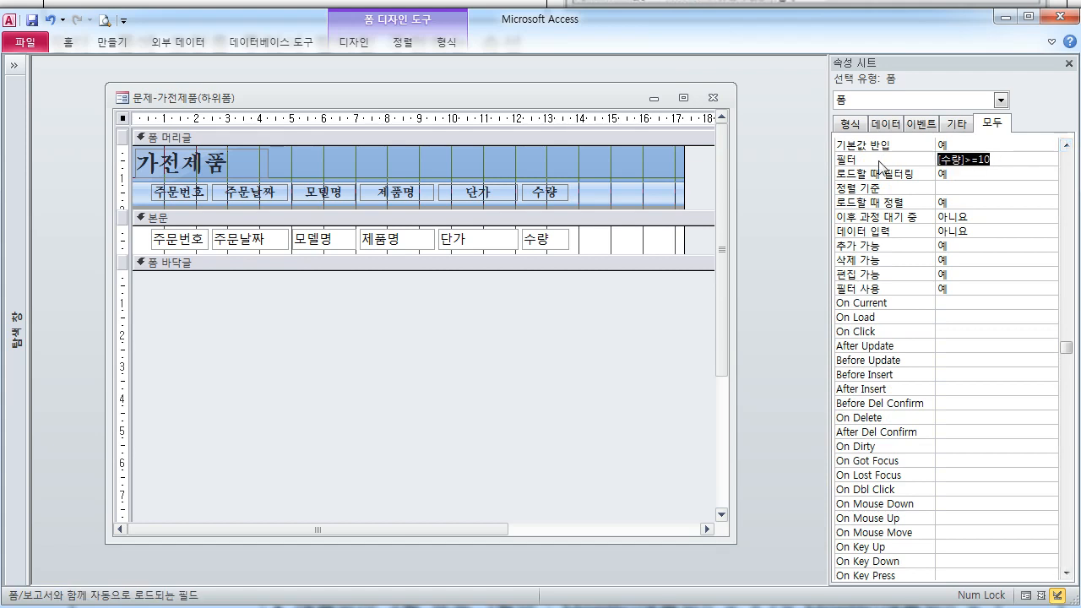
pyautogui.press('Delete')
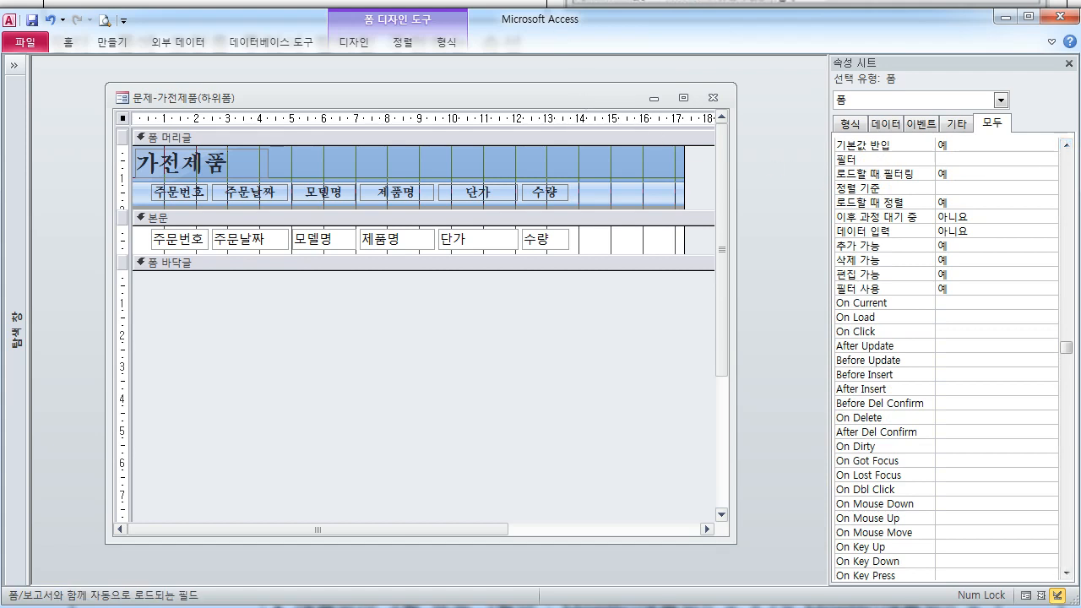
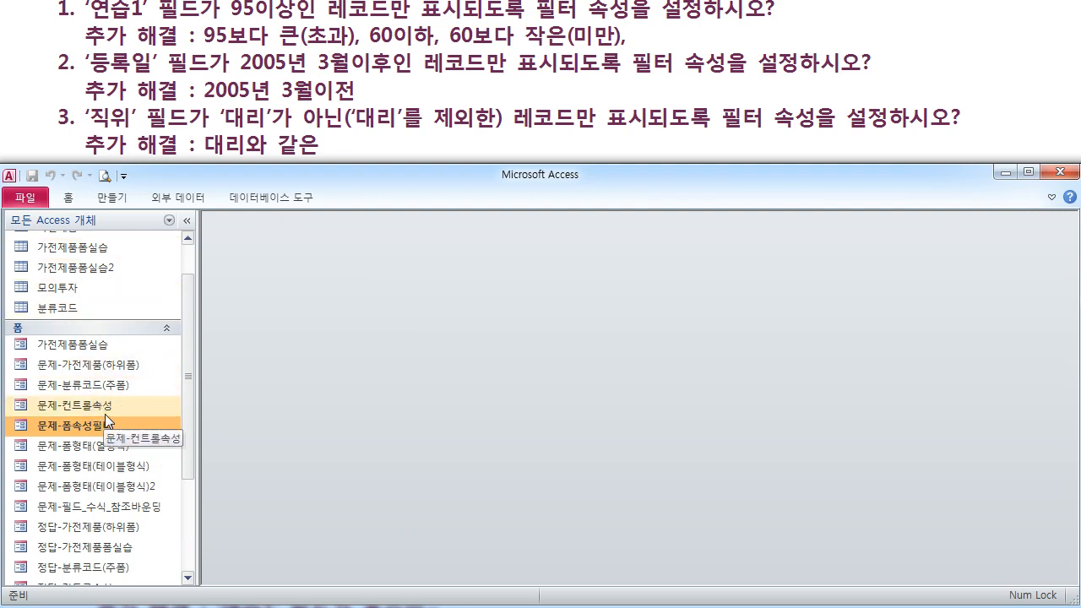
# Open the 문제-폼속성필터 form, then collapse the list of database objects and reposition the form window.
pyautogui.click(135, 409)
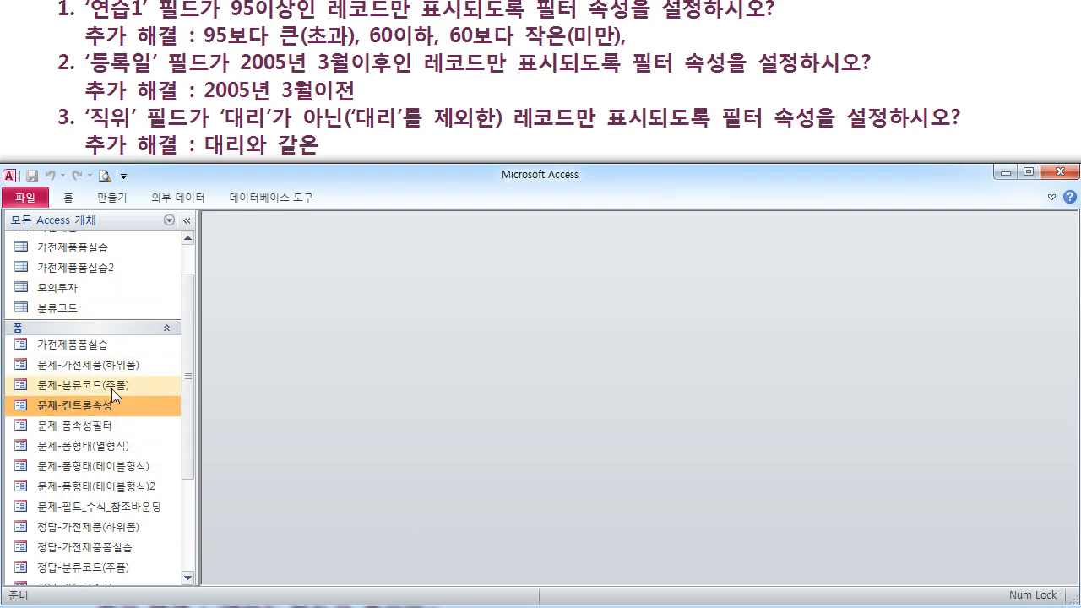
pyautogui.click(115, 426)
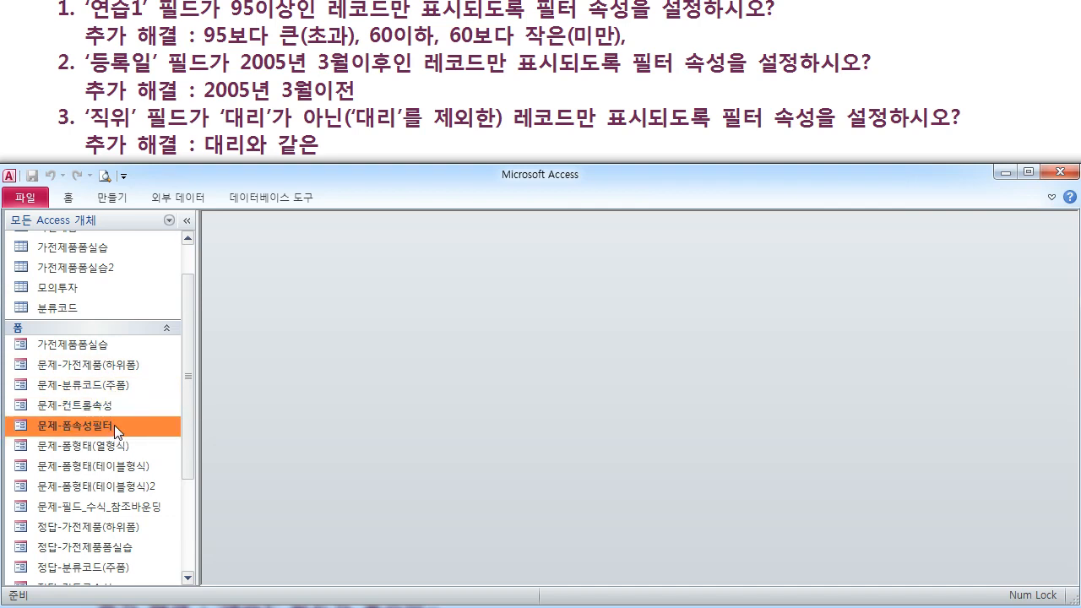
pyautogui.doubleClick(114, 425)
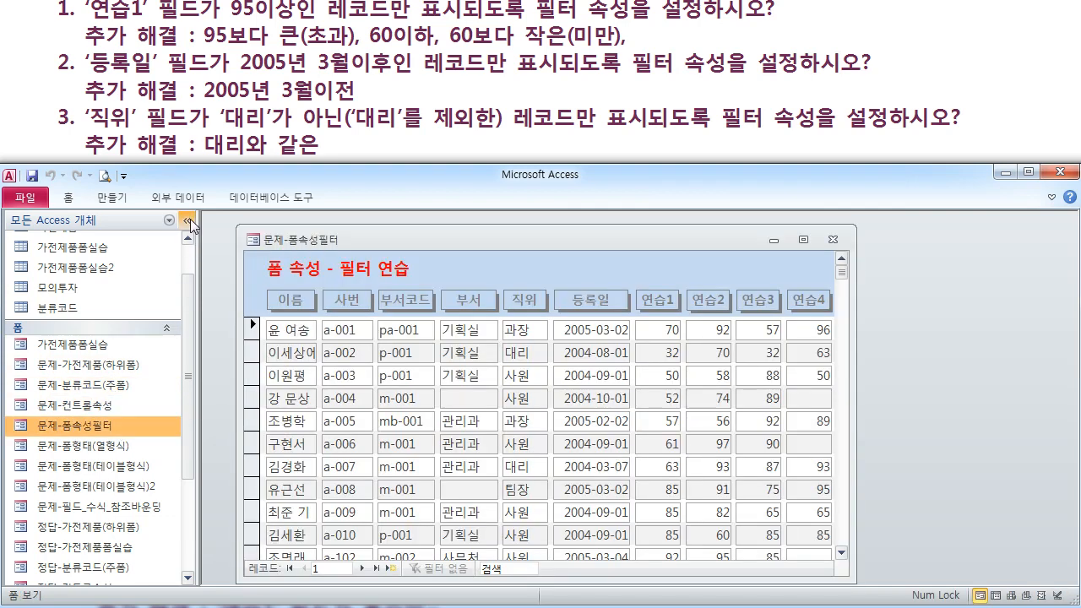
pyautogui.click(190, 222)
pyautogui.moveTo(338, 245); pyautogui.dragTo(417, 231)
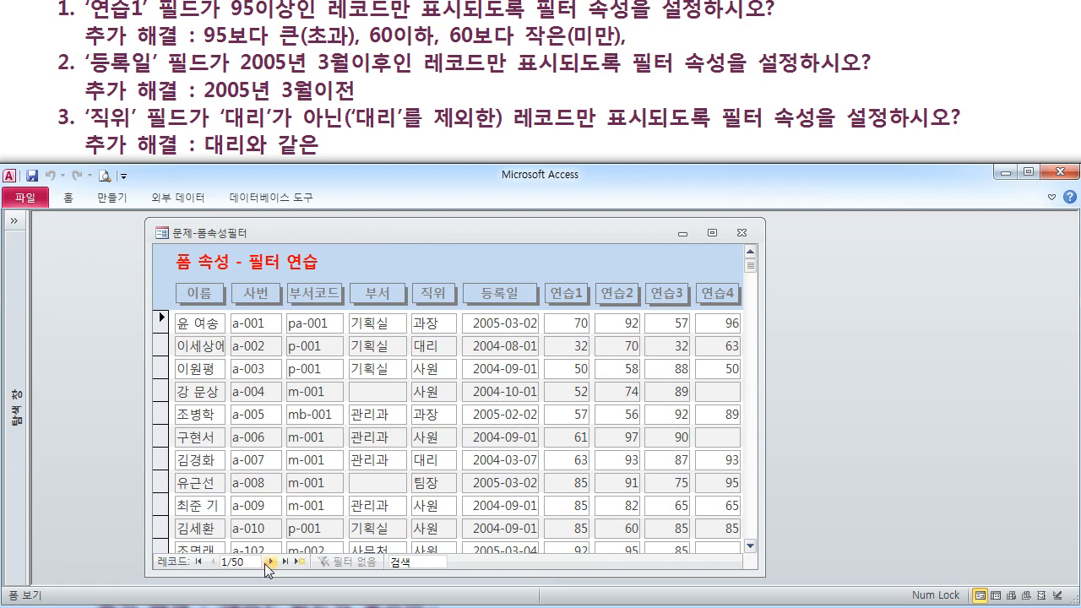
# Browse the records of the 문제-폼속성필터 form and switch it to design view.
pyautogui.click(309, 410)
pyautogui.scroll(-2, 306, 397)
pyautogui.click(359, 253)
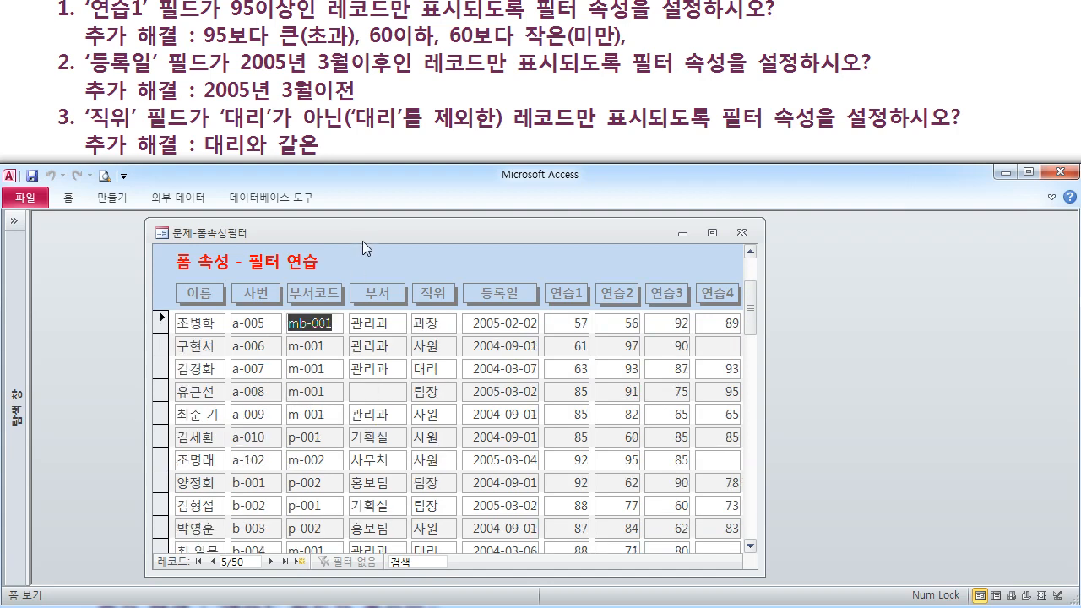
pyautogui.rightClick(362, 241)
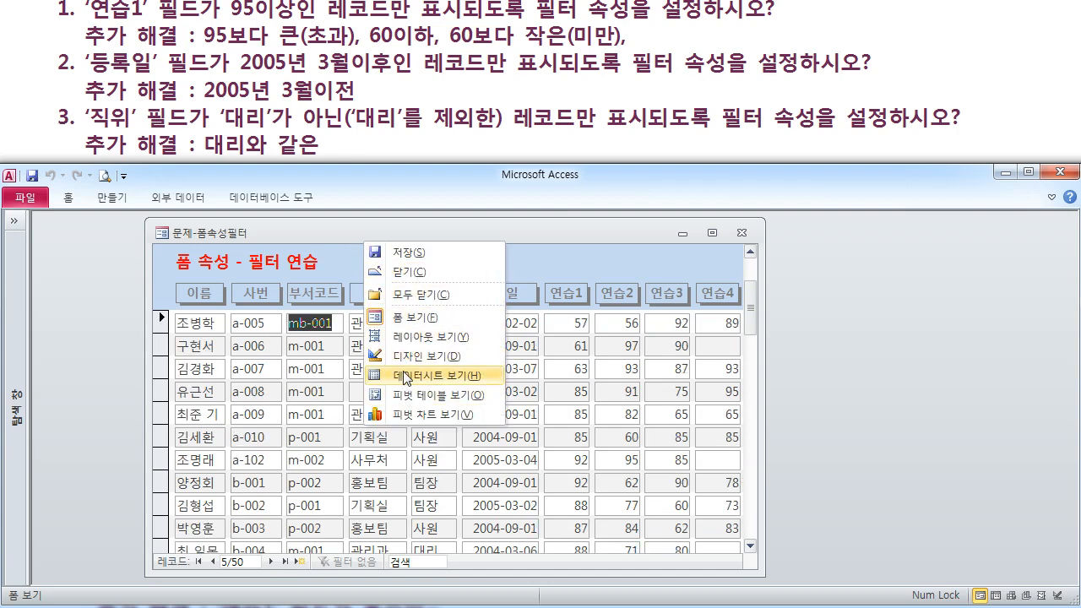
pyautogui.click(406, 355)
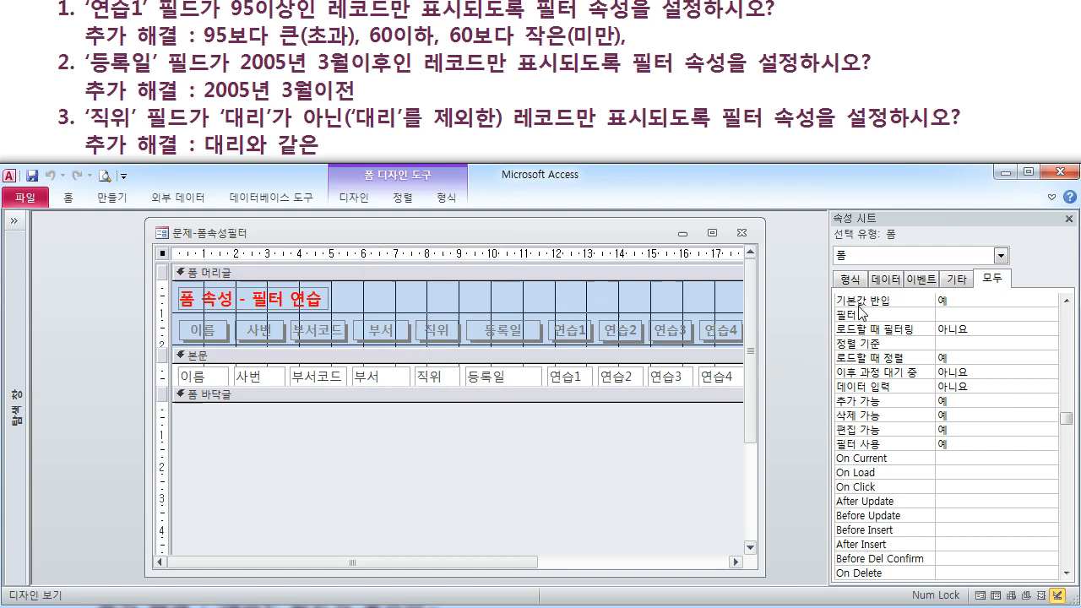
# Open the form's 필터 property in the 확대/축소 editor and enter the expression [연습1]>=95.
pyautogui.moveTo(1067, 419)
pyautogui.mouseDown()
pyautogui.moveTo(1070, 375)
pyautogui.moveTo(1069, 431)
pyautogui.mouseUp()
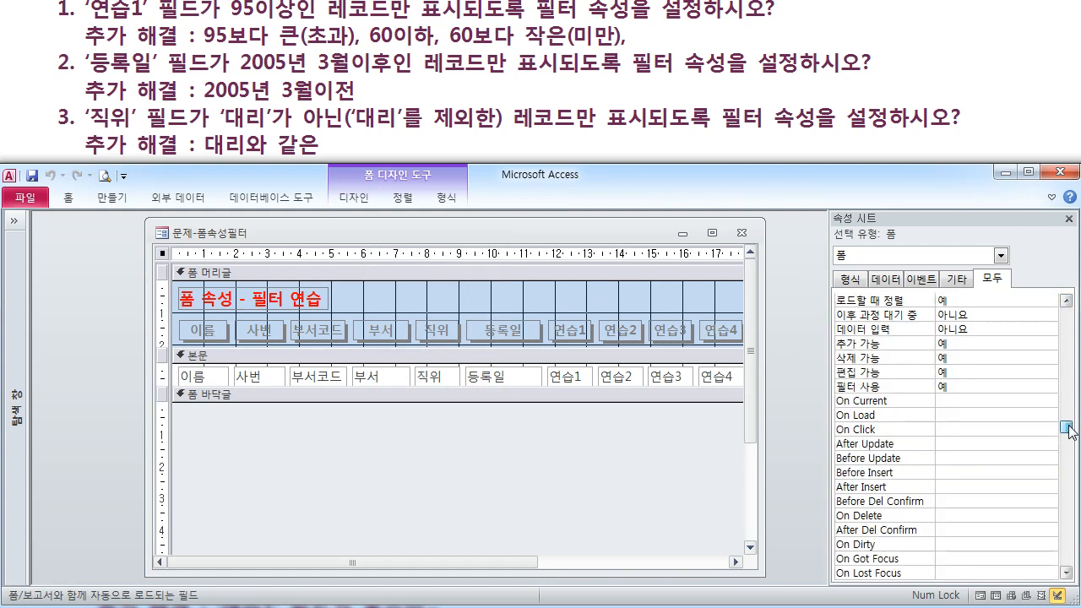
pyautogui.click(970, 402)
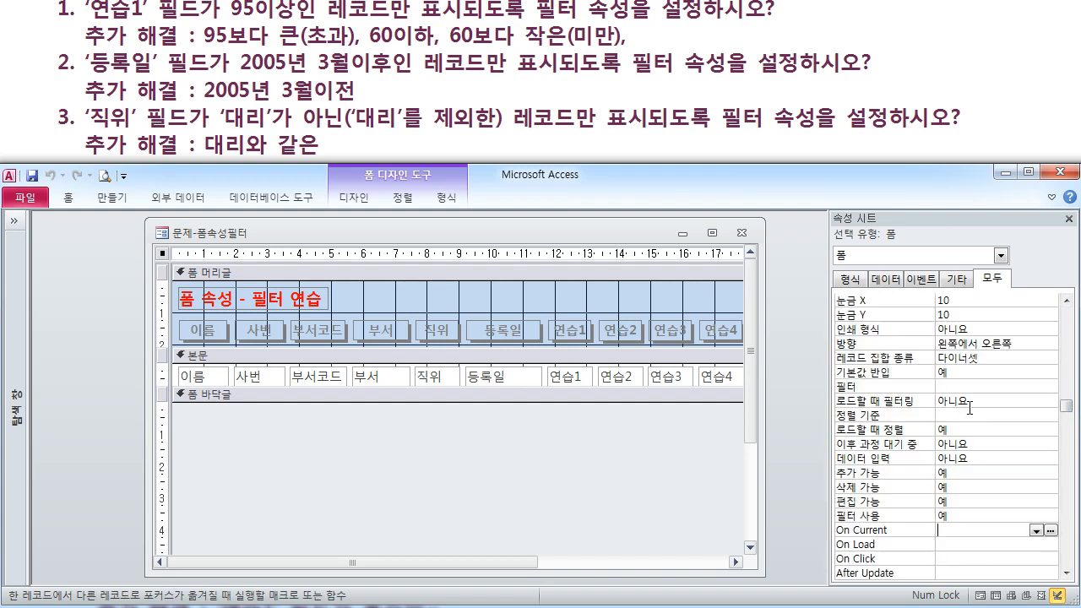
pyautogui.click(966, 386)
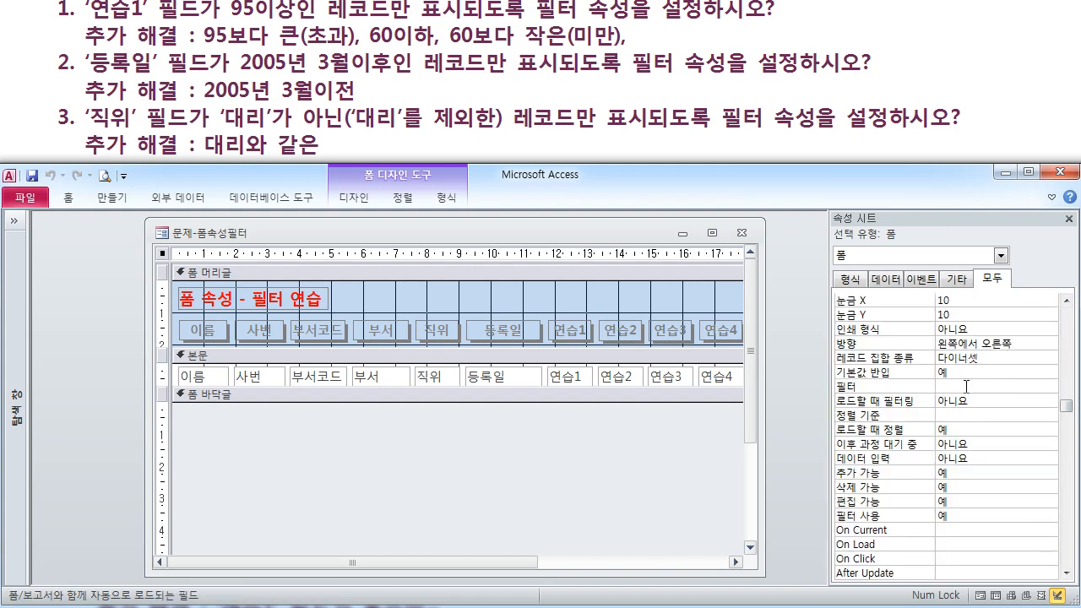
pyautogui.hotkey('shift', 'F2')
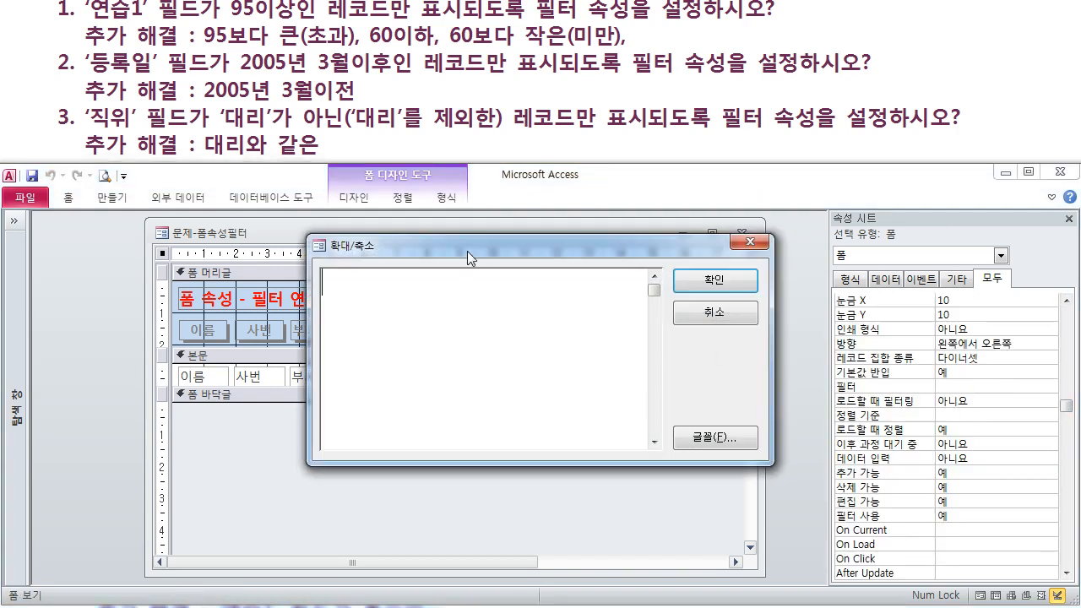
pyautogui.moveTo(467, 251); pyautogui.dragTo(472, 277)
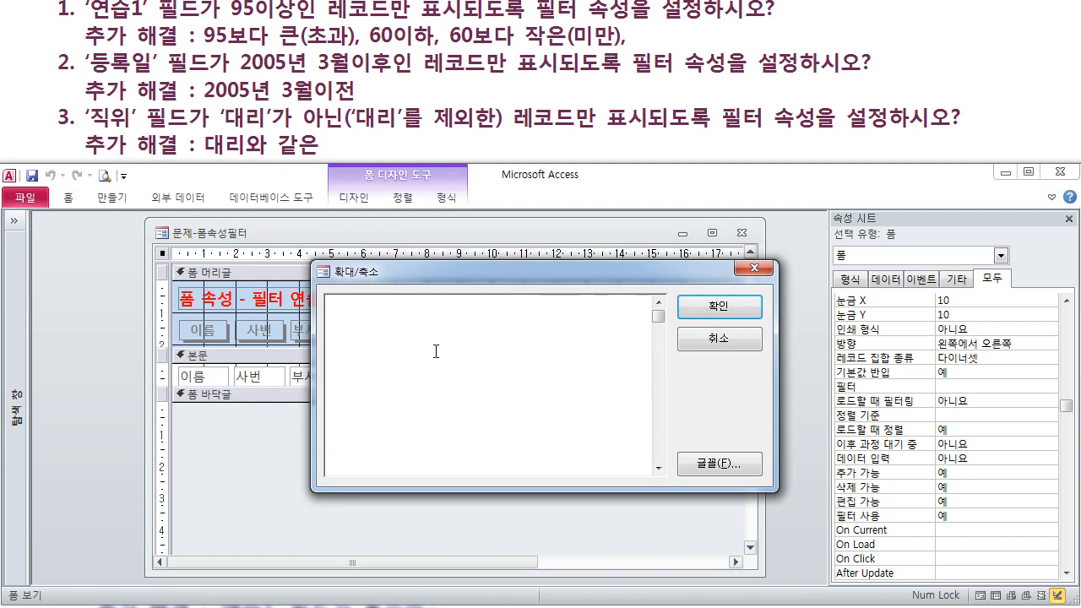
pyautogui.write('[연')
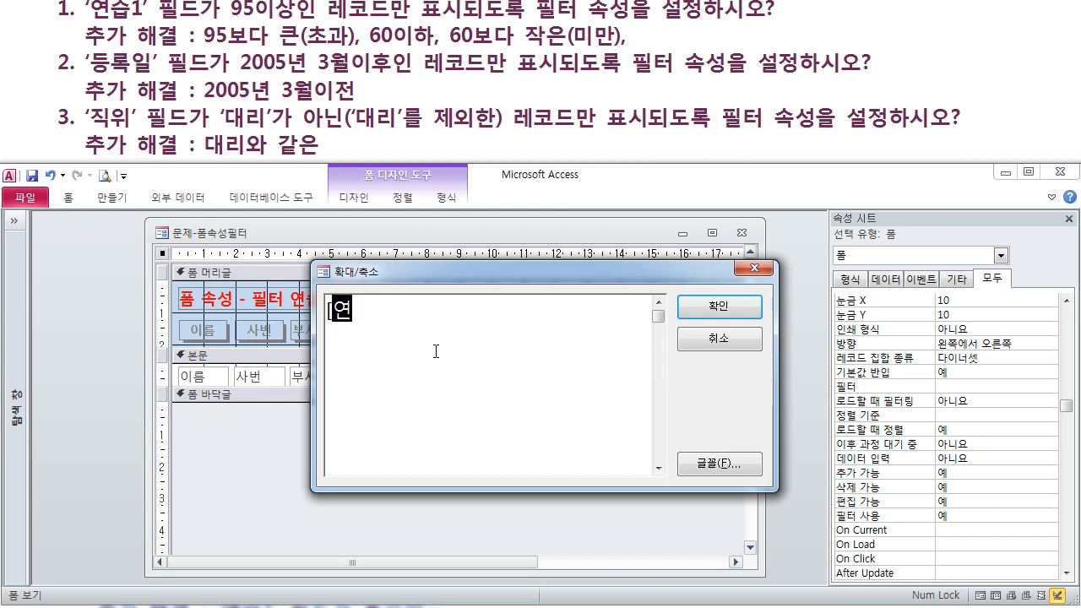
pyautogui.write('습1')
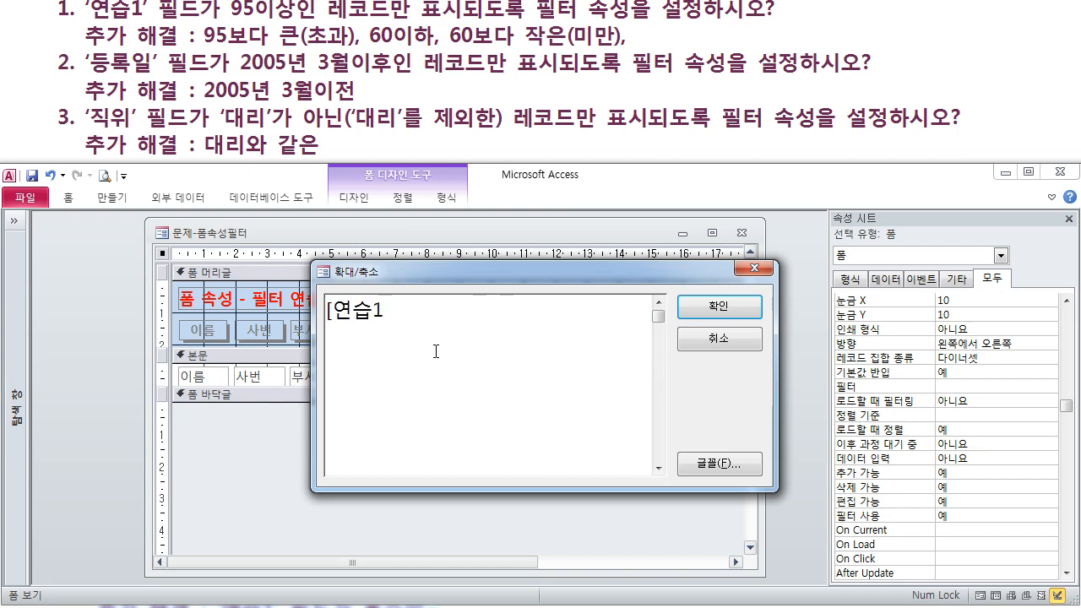
pyautogui.write(']>=95')
# Try the variants [연습1]>95 and [연습1]<=60 in the filter expression.
pyautogui.click(405, 309)
pyautogui.press('Delete')
pyautogui.press('Left')
pyautogui.press('Delete')
pyautogui.write('<=60')
pyautogui.press('Delete')
pyautogui.press('Delete')
# Restore the filter expression to [연습1]>=95 and apply it to the form's 필터 property.
pyautogui.press('Left')
pyautogui.press('Left')
pyautogui.press('Delete')
pyautogui.press('BackSpace')
pyautogui.write('>=95')
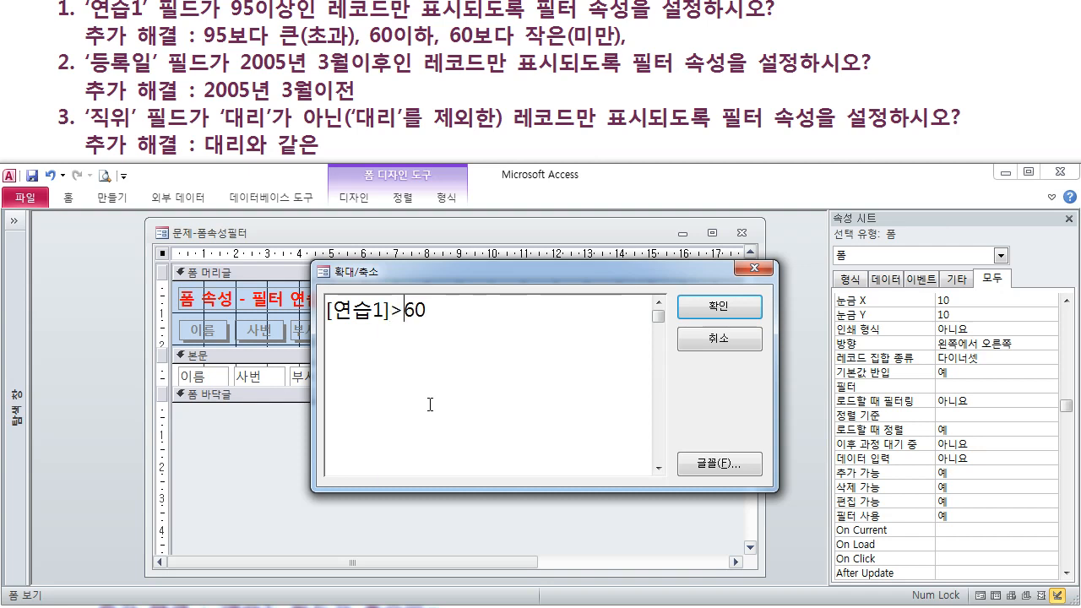
pyautogui.press('Delete')
pyautogui.press('Delete')
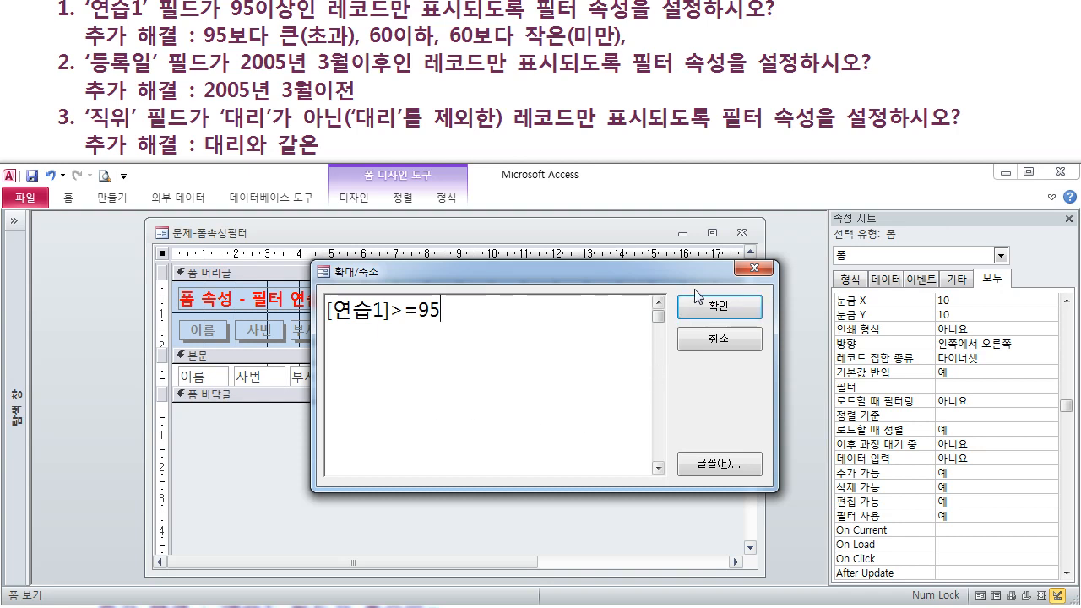
pyautogui.click(717, 306)
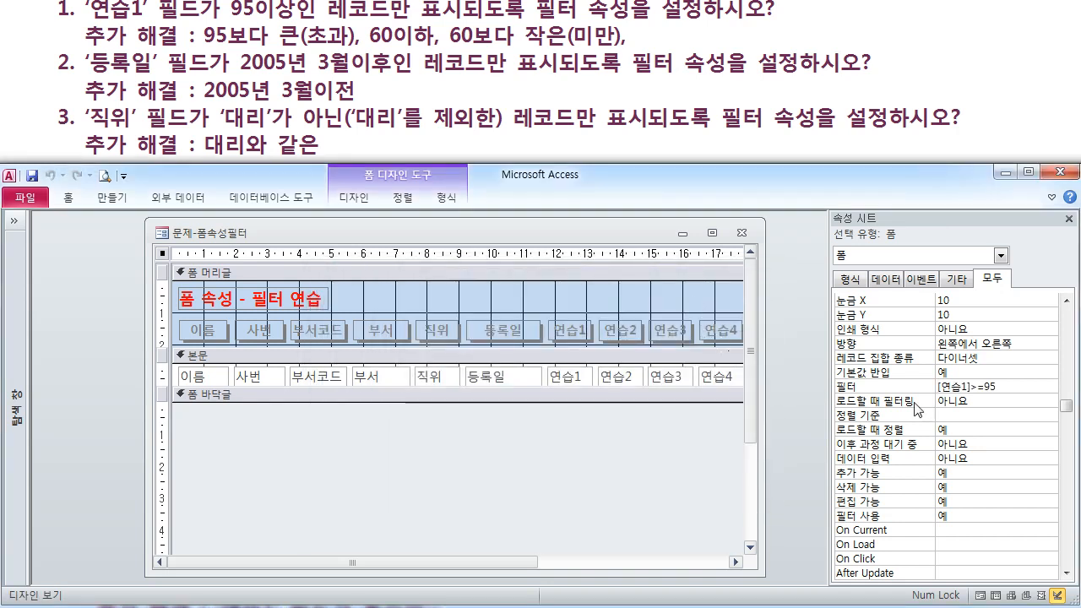
# Set the form's 로드할 때 필터링 property to 예 and switch the form to form view.
pyautogui.click(986, 403)
pyautogui.click(1049, 401)
pyautogui.click(978, 415)
pyautogui.rightClick(351, 240)
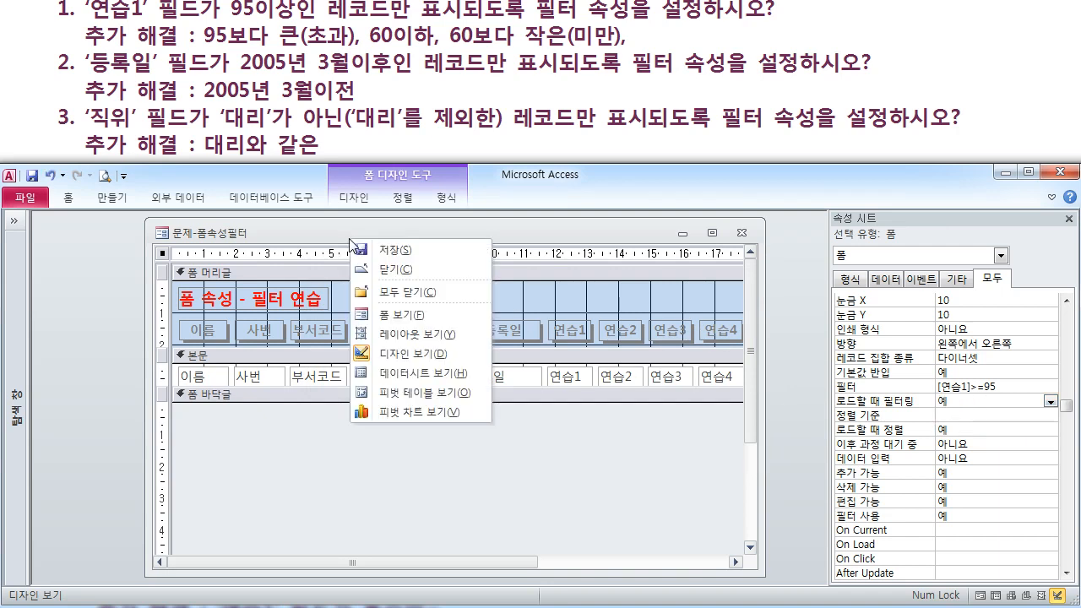
pyautogui.click(403, 316)
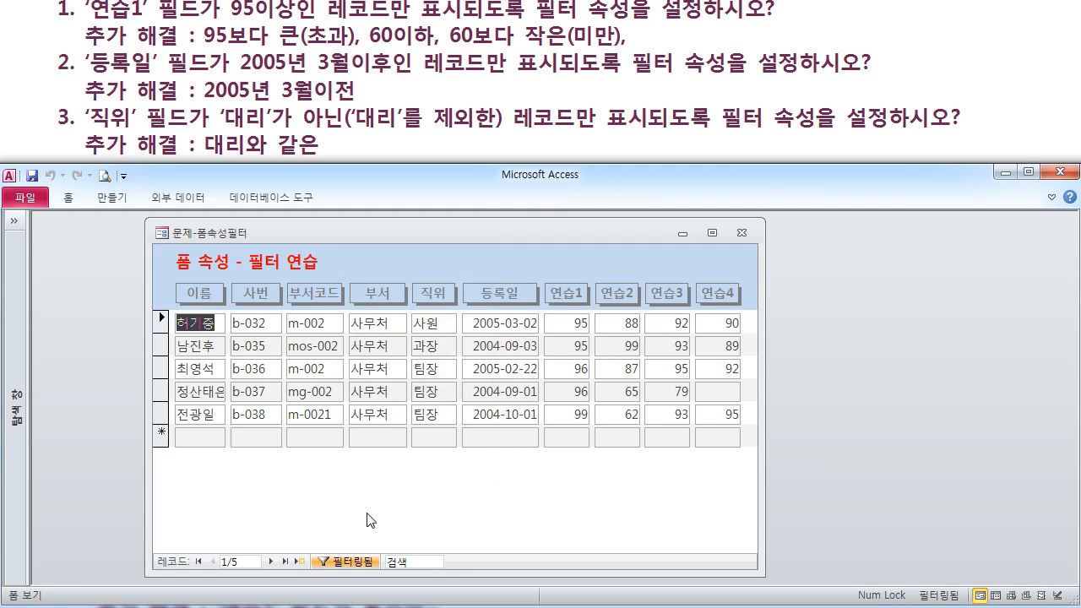
# Turn the 연습1 filter off and on again to compare the records, and go back to the 필터 property in design view.
pyautogui.click(344, 562)
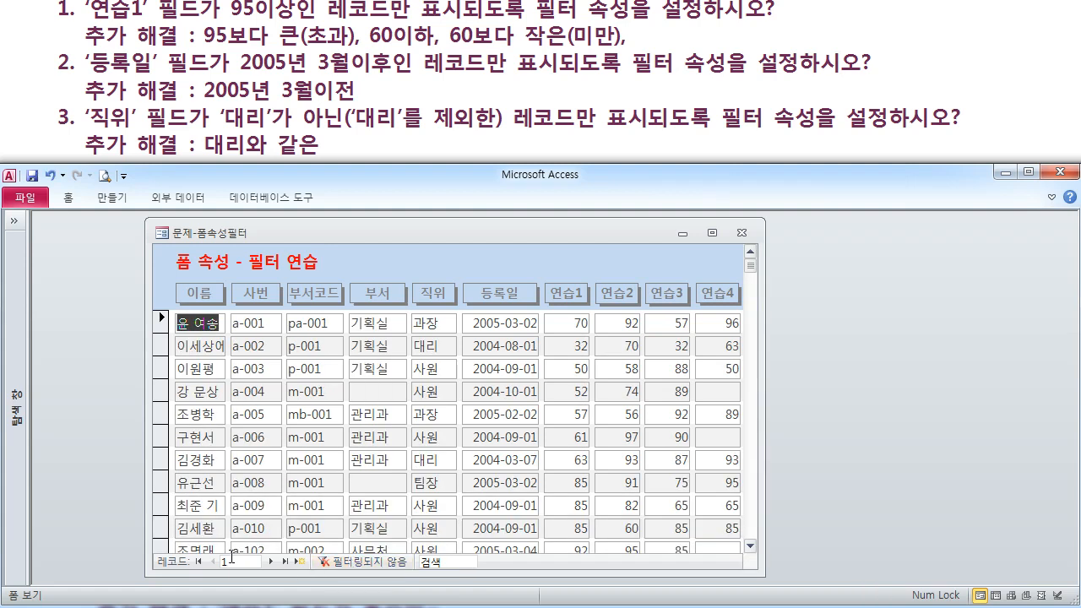
pyautogui.click(363, 566)
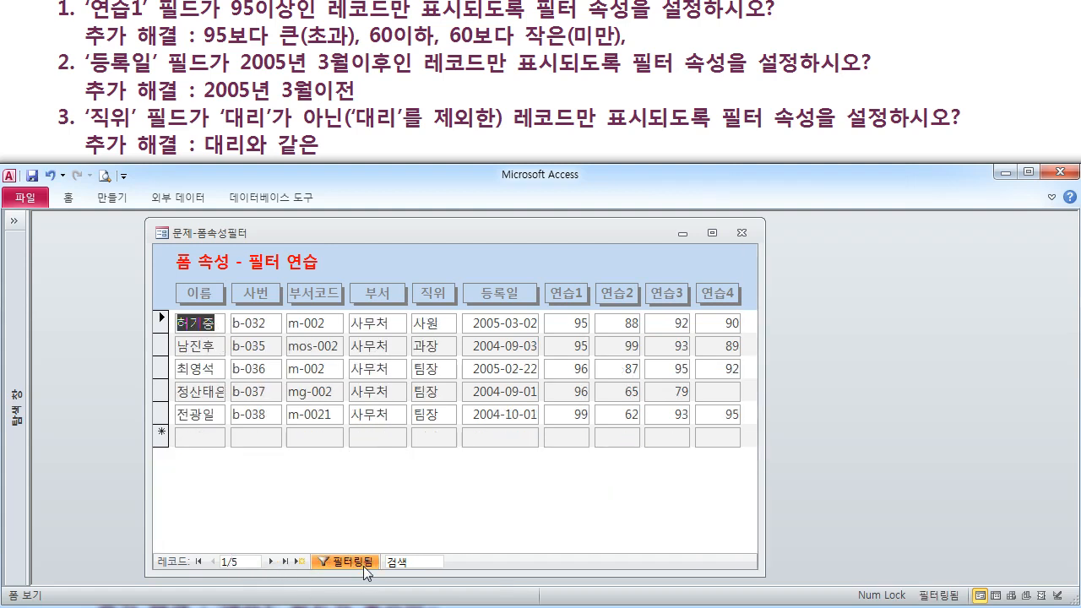
pyautogui.rightClick(231, 239)
pyautogui.click(304, 353)
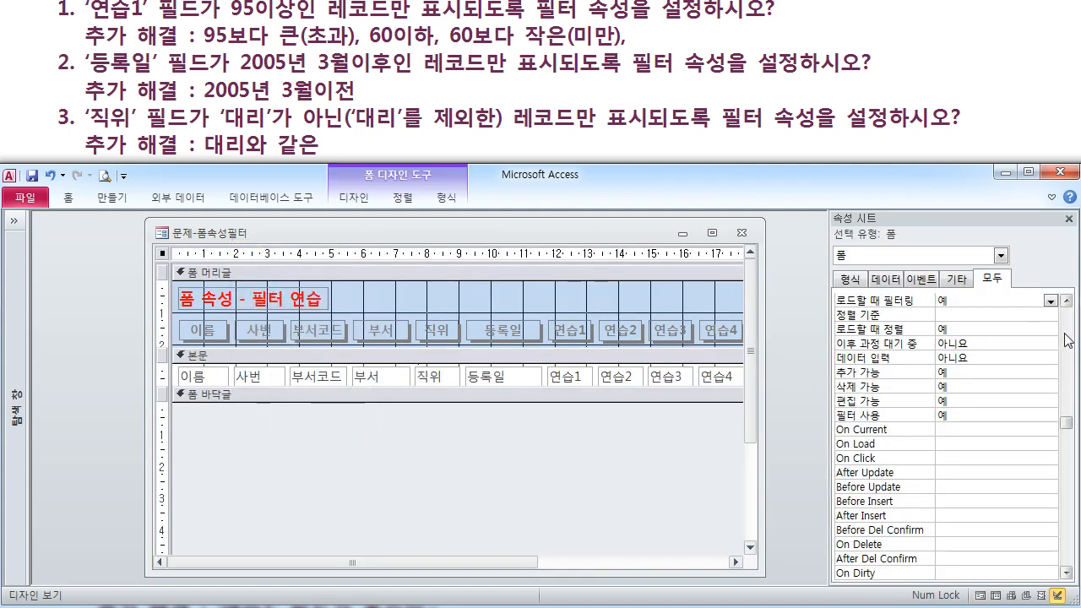
pyautogui.click(1068, 301)
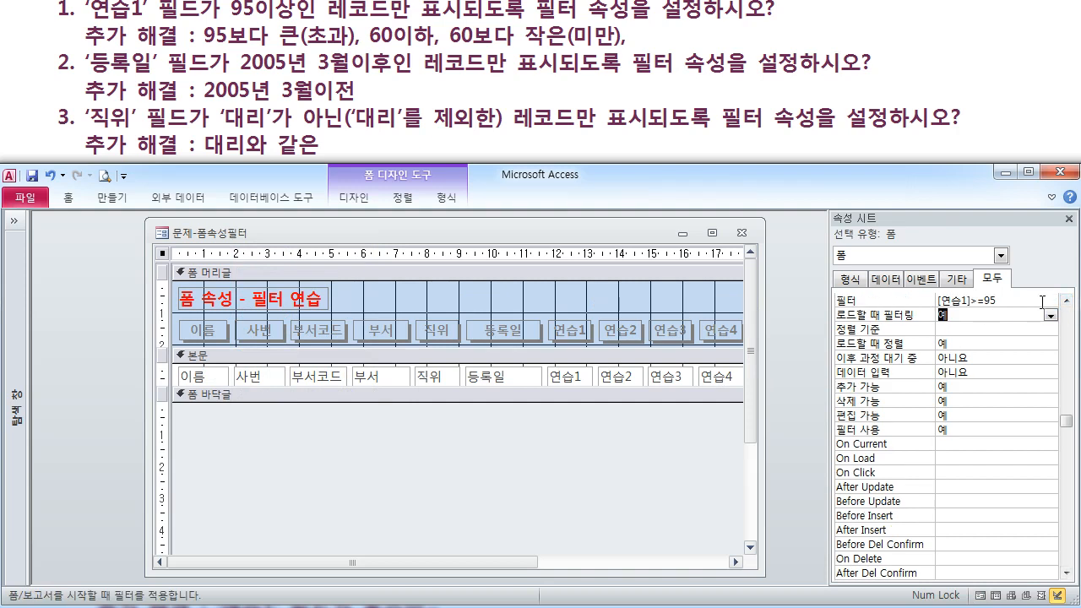
pyautogui.click(1068, 301)
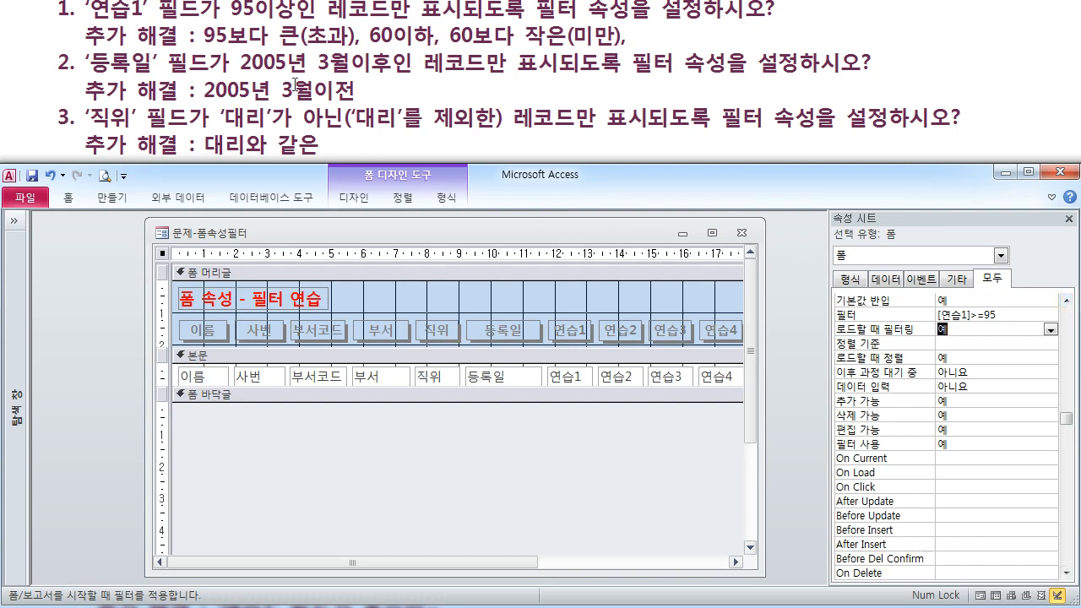
# Insert a space between 3월 and 이후인 in question 2 of the exercise document and return to Access.
pyautogui.click(339, 63)
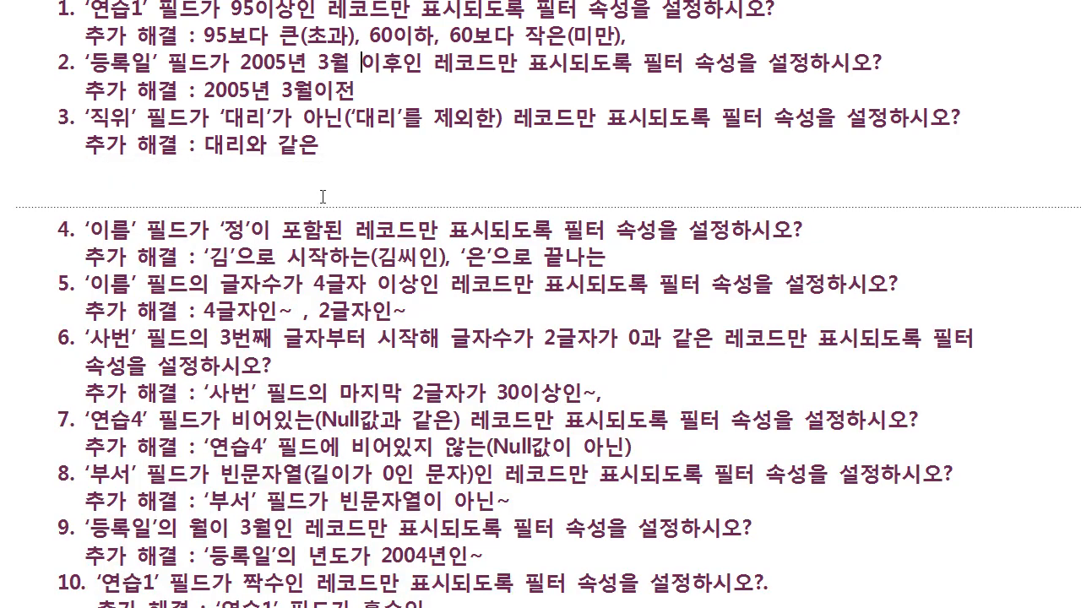
pyautogui.hotkey('alt', 'Tab')
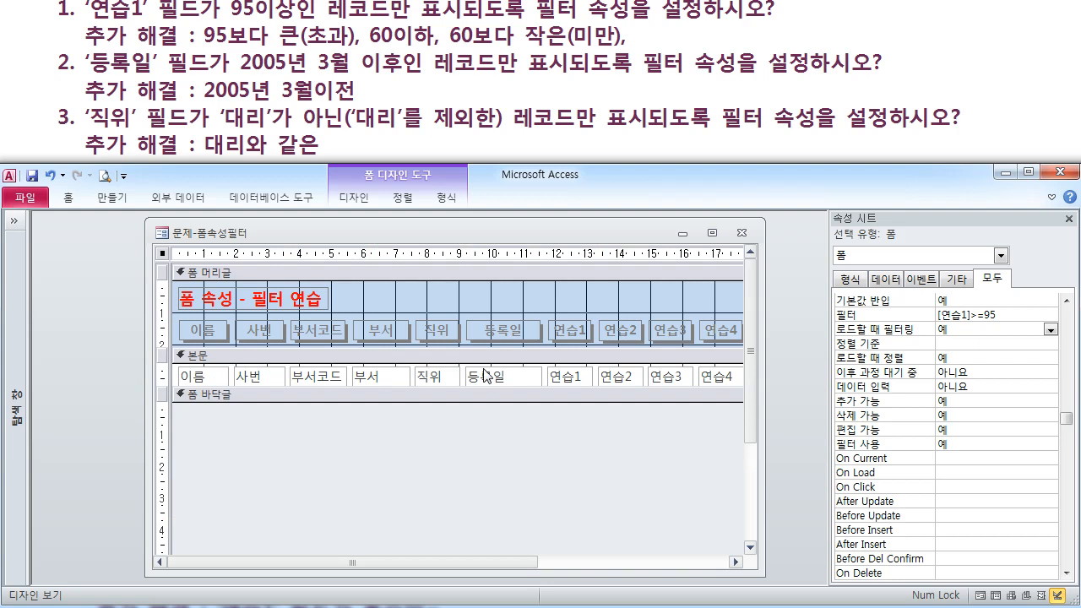
# Replace the form's 필터 expression with [등록일]>=#2005-03-01# in the 확대/축소 editor.
pyautogui.moveTo(1005, 316); pyautogui.dragTo(937, 315)
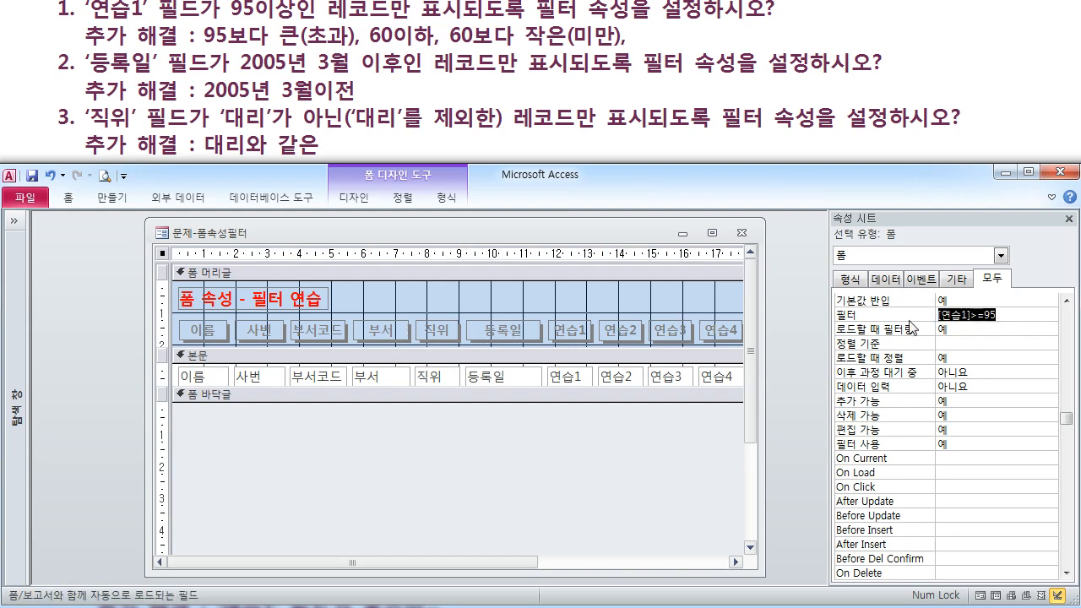
pyautogui.hotkey('shift', 'F2')
pyautogui.moveTo(495, 253); pyautogui.dragTo(504, 305)
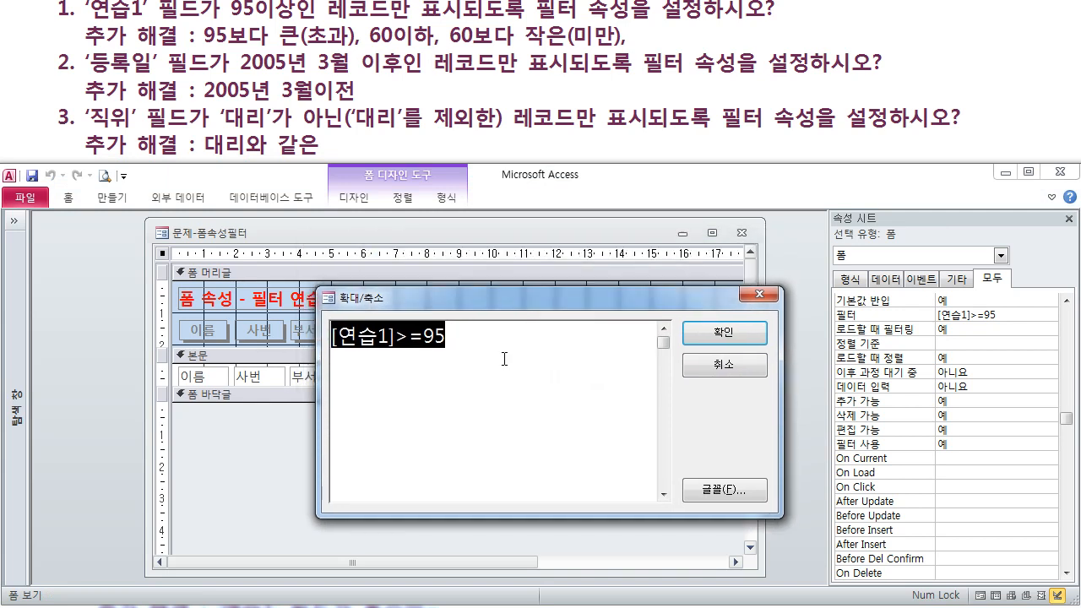
pyautogui.write('[등록일]')
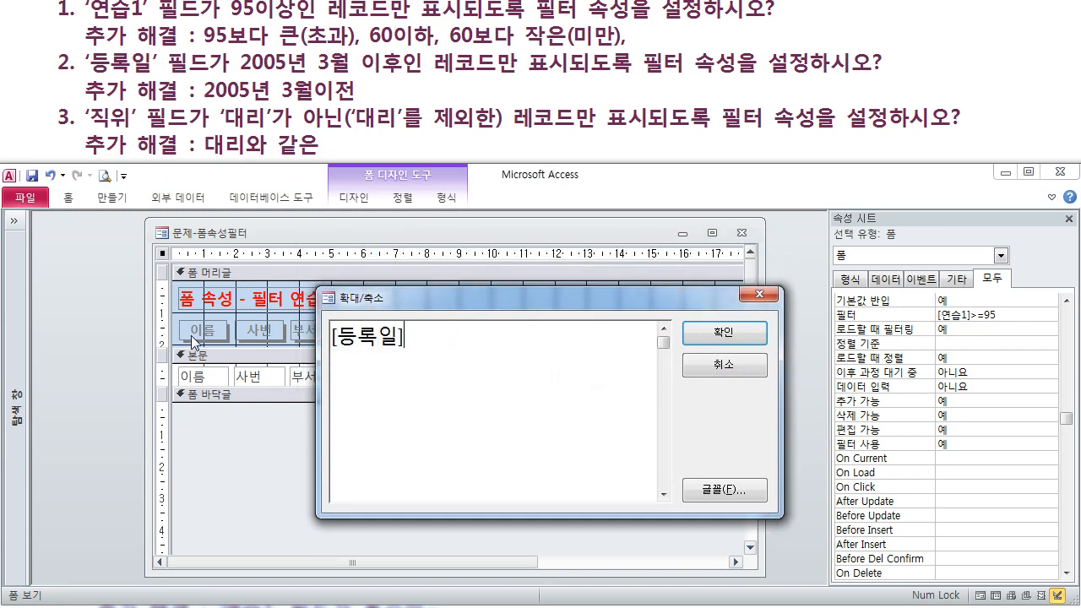
pyautogui.write('>=#2005-0')
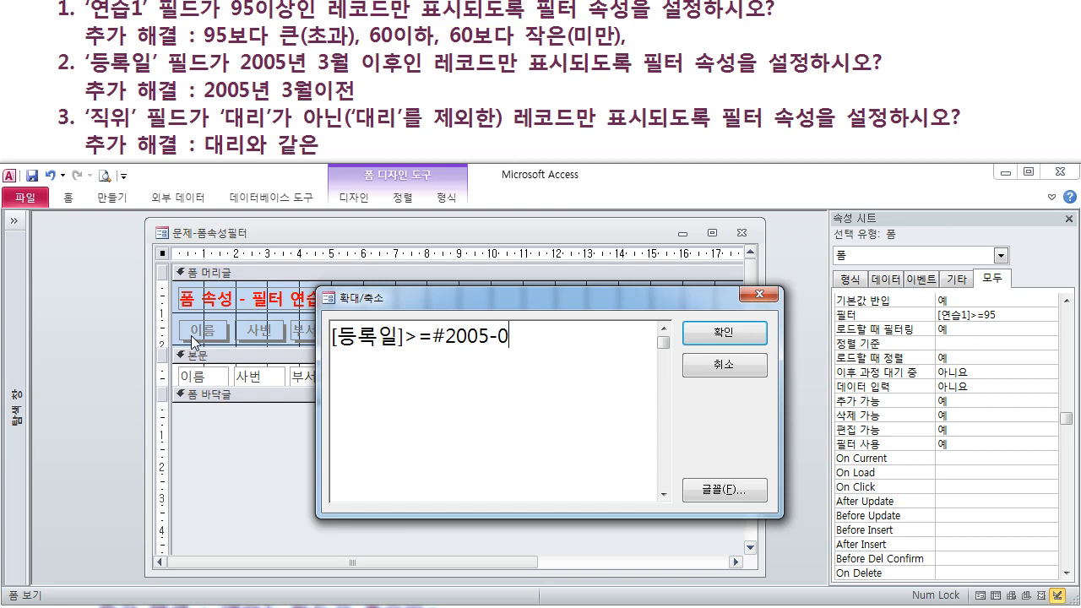
pyautogui.write('3-')
pyautogui.write('01#')
pyautogui.doubleClick(403, 337)
pyautogui.click(457, 380)
pyautogui.click(713, 337)
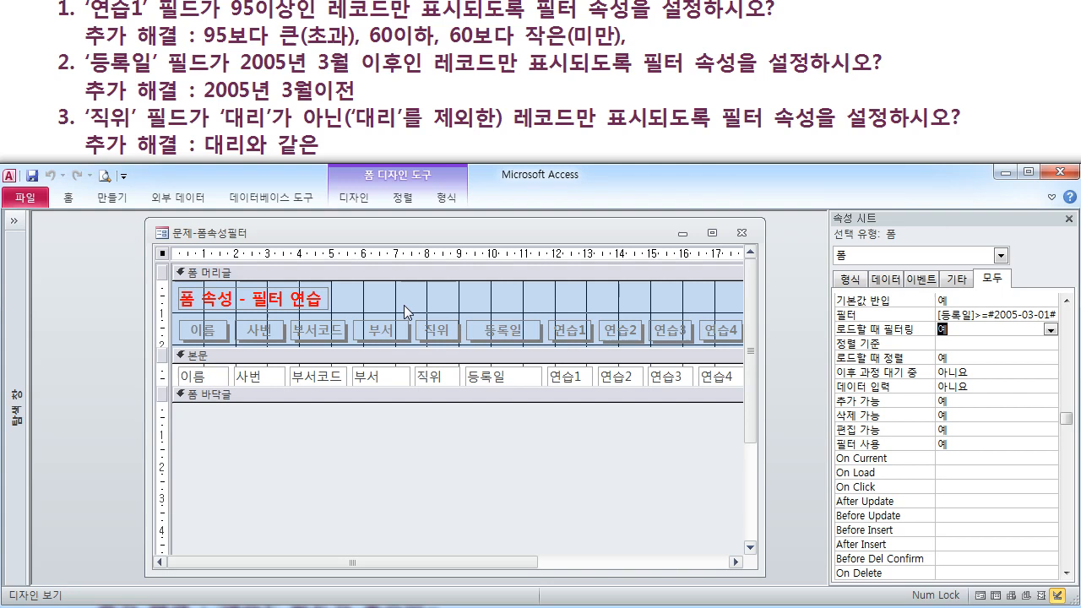
# Show the form in form view, turn the 등록일 filter off and on again, and review the filtered records.
pyautogui.rightClick(359, 235)
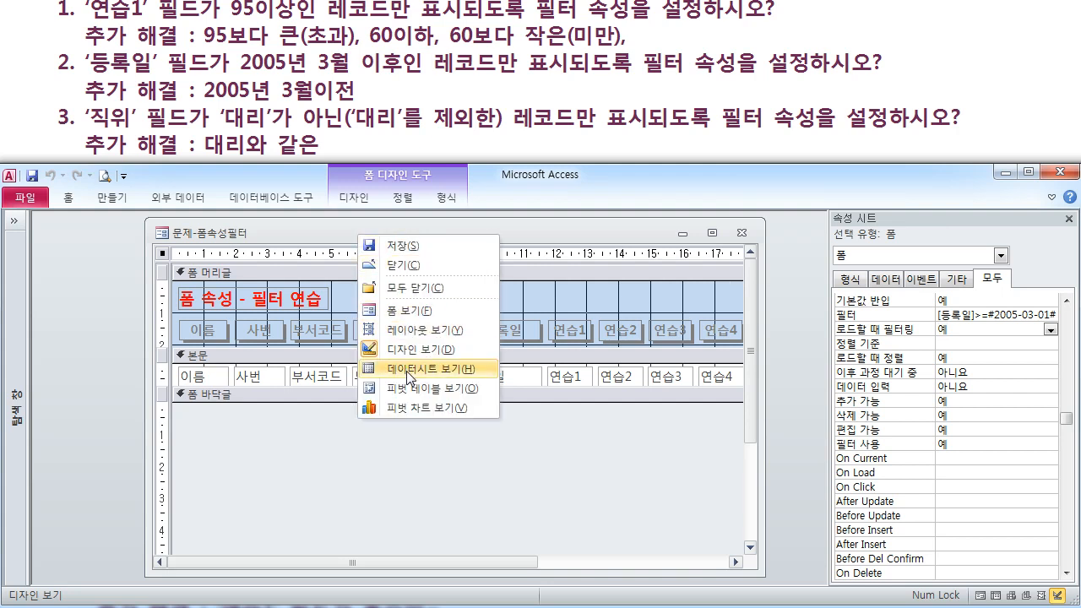
pyautogui.click(407, 311)
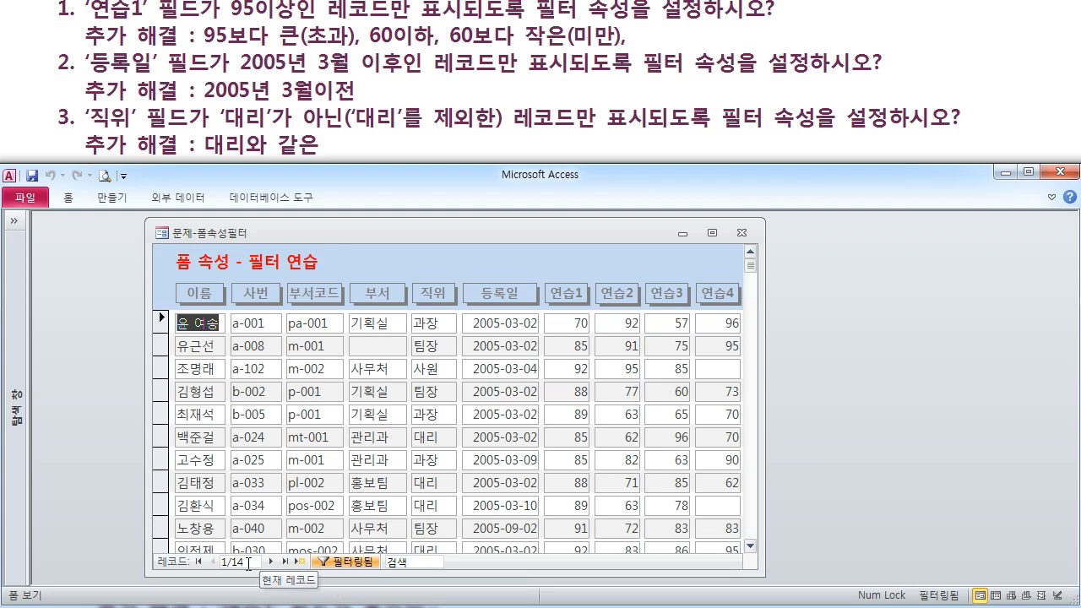
pyautogui.click(334, 564)
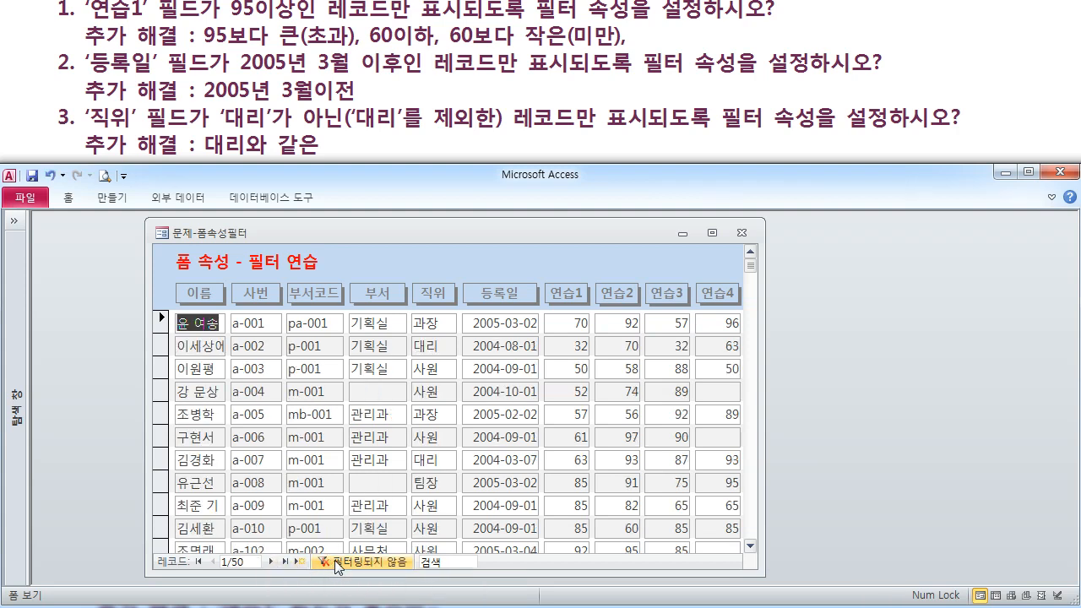
pyautogui.click(334, 563)
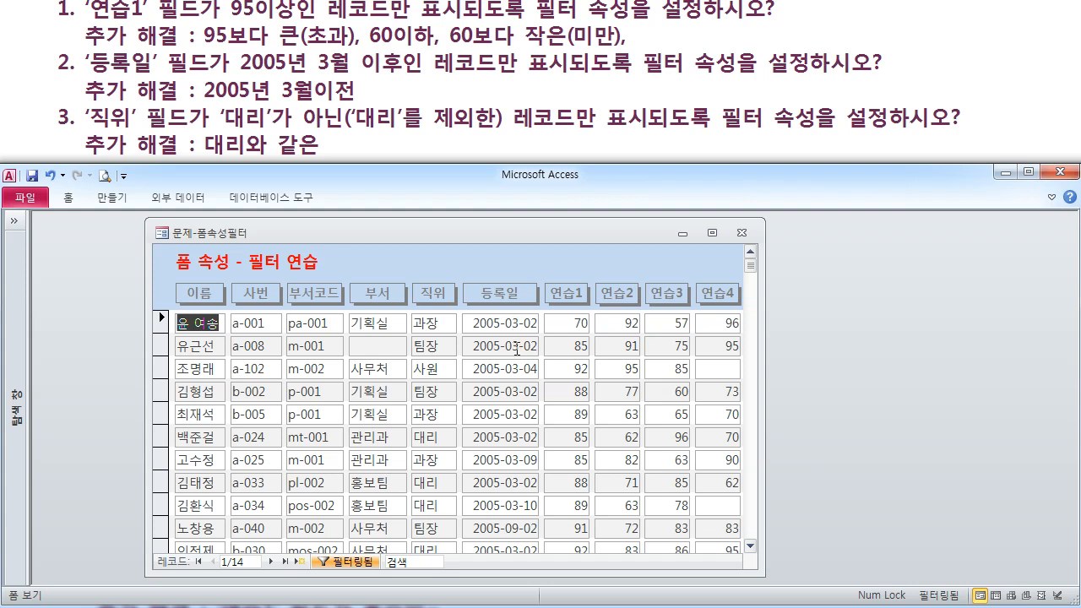
pyautogui.scroll(-2, 515, 477)
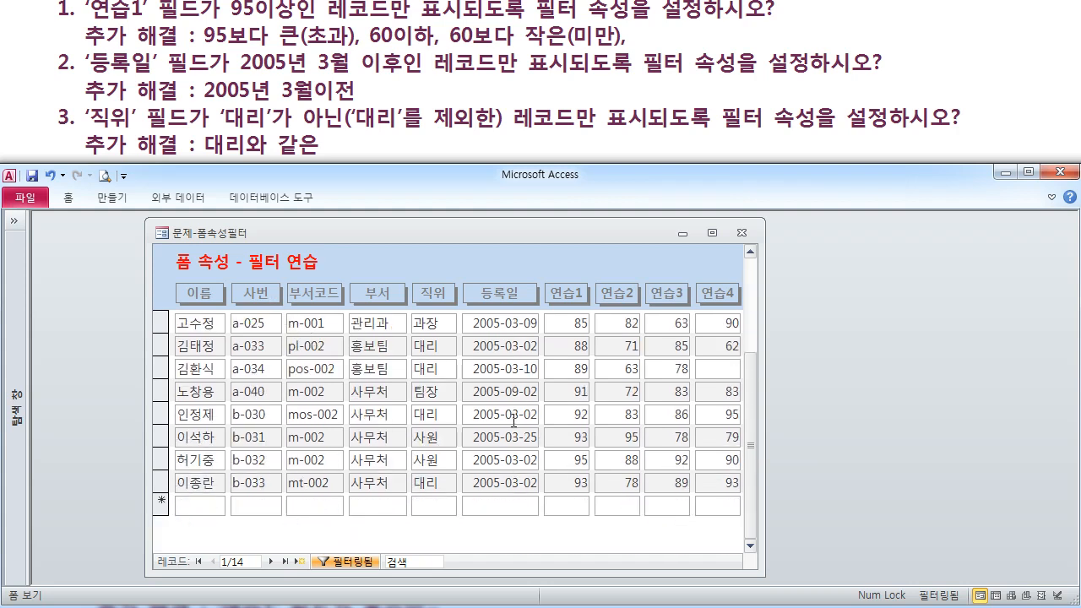
# Return the form to design view and clear the expression in its 필터 property.
pyautogui.rightClick(229, 223)
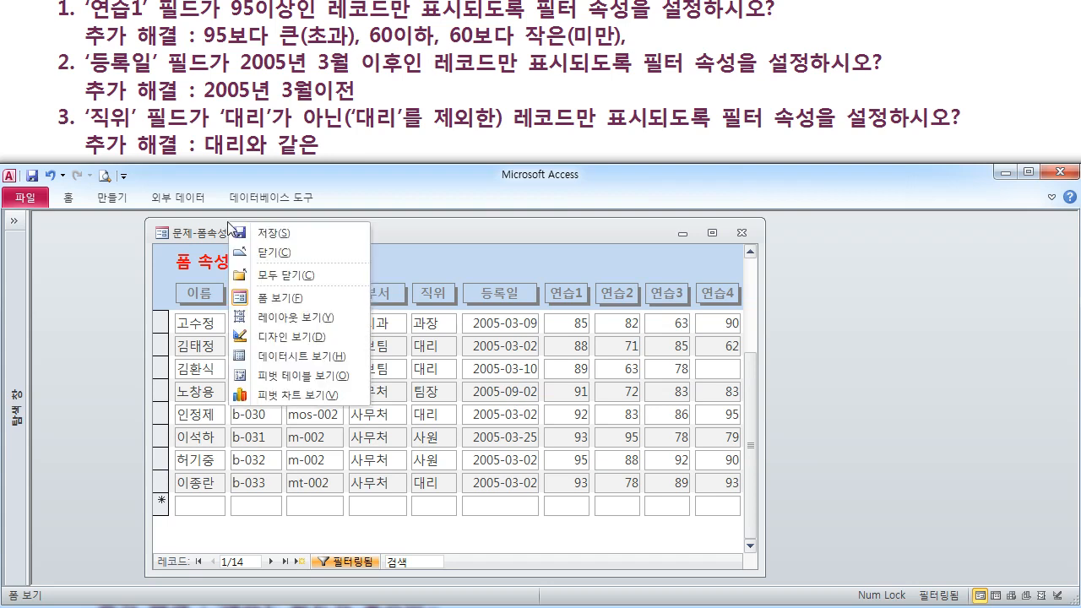
pyautogui.click(301, 341)
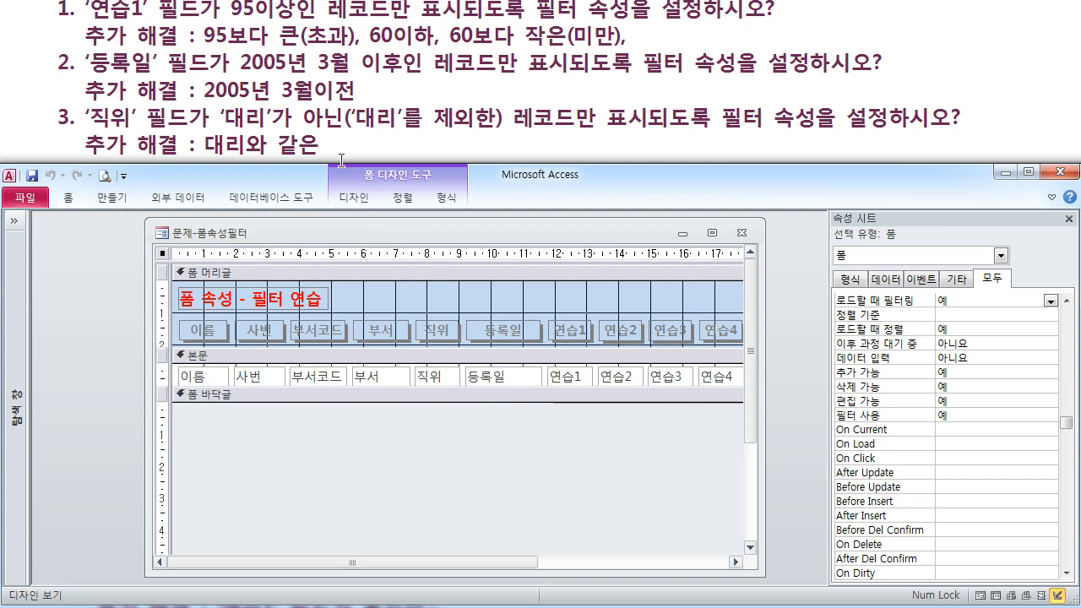
pyautogui.click(976, 315)
pyautogui.scroll(2, 975, 313)
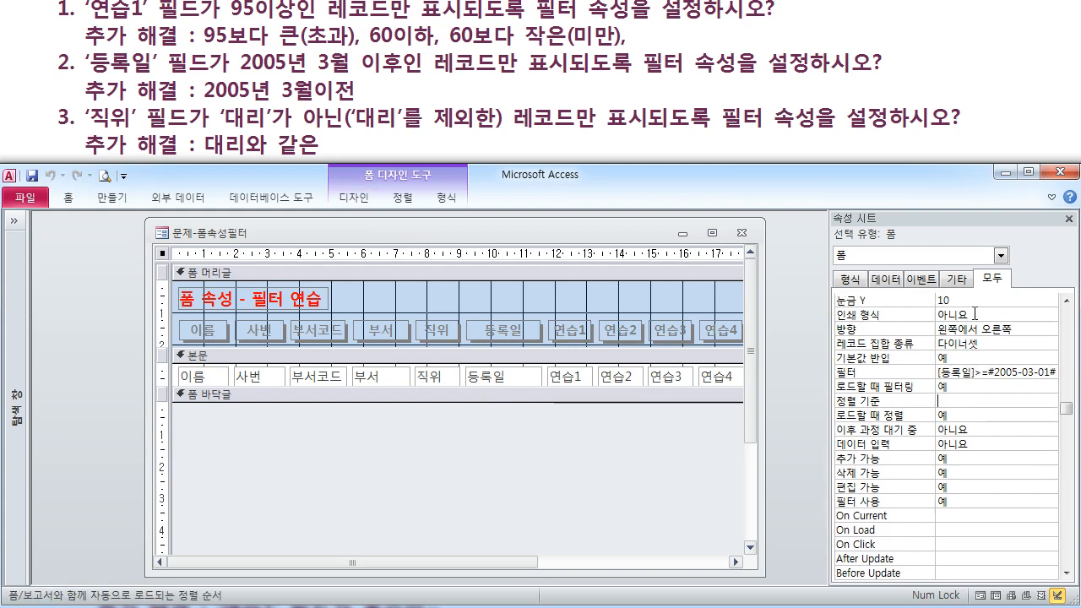
pyautogui.moveTo(938, 372); pyautogui.dragTo(1077, 382)
pyautogui.press('Delete')
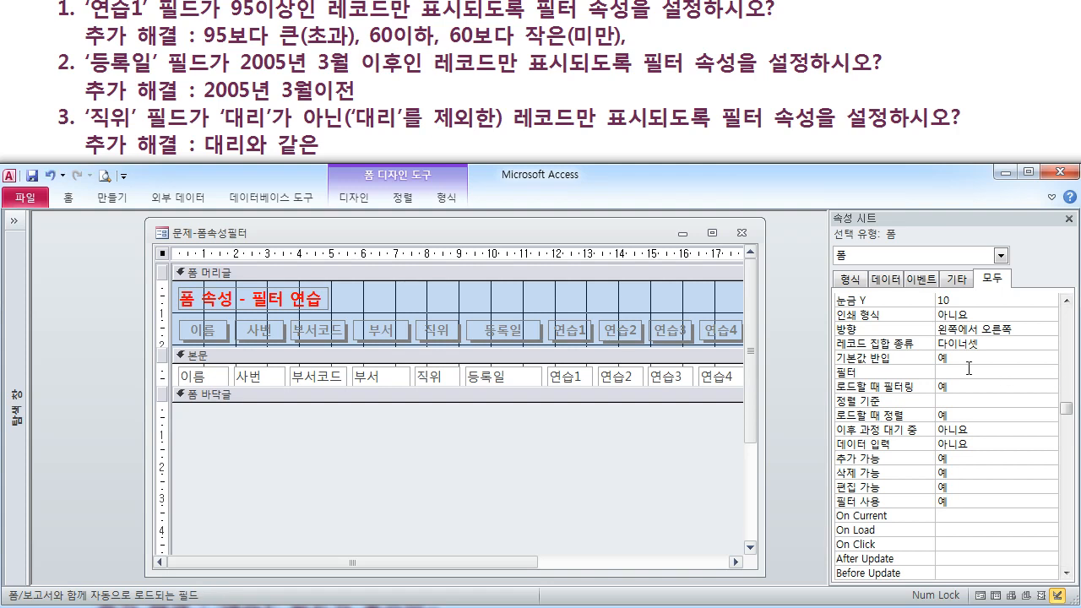
# Set the form's 필터 property to [직위]<>"대리" in the 확대/축소 editor.
pyautogui.hotkey('shift', 'F2')
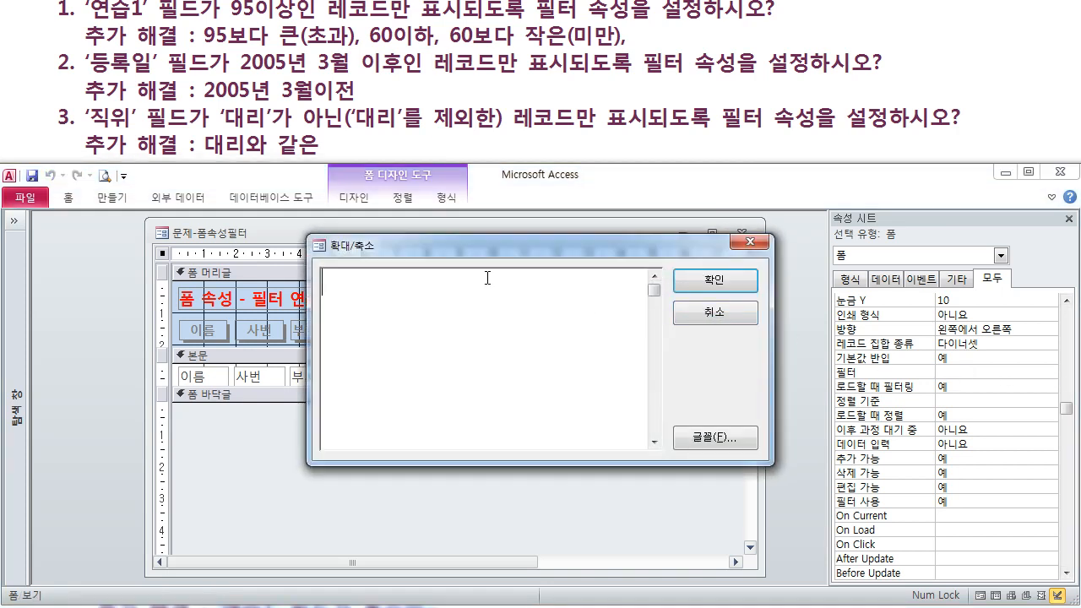
pyautogui.write('[직위]<>"')
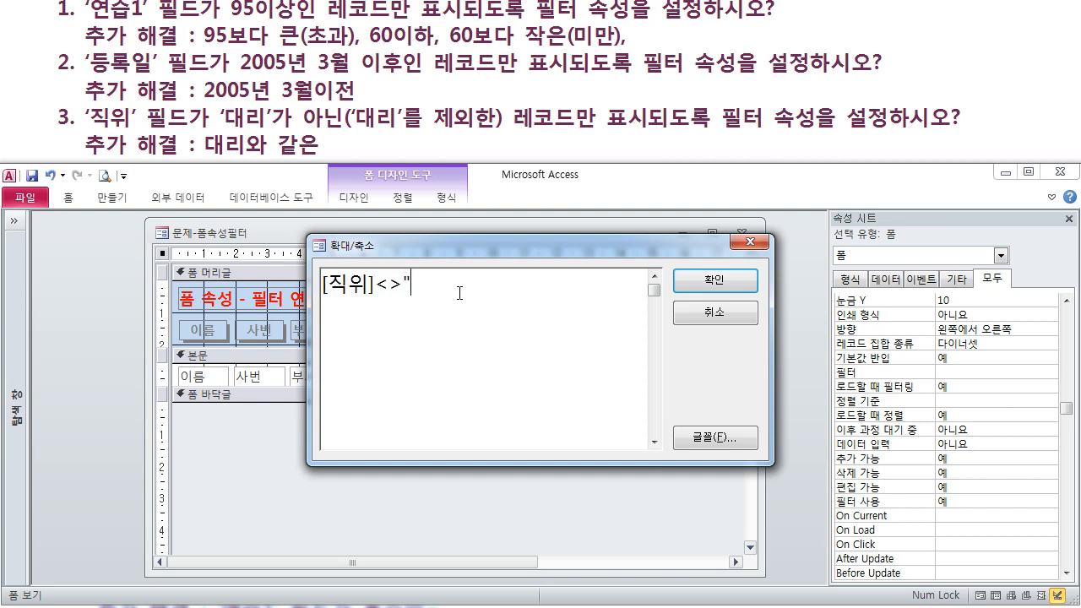
pyautogui.write('대리"')
pyautogui.press('Return')
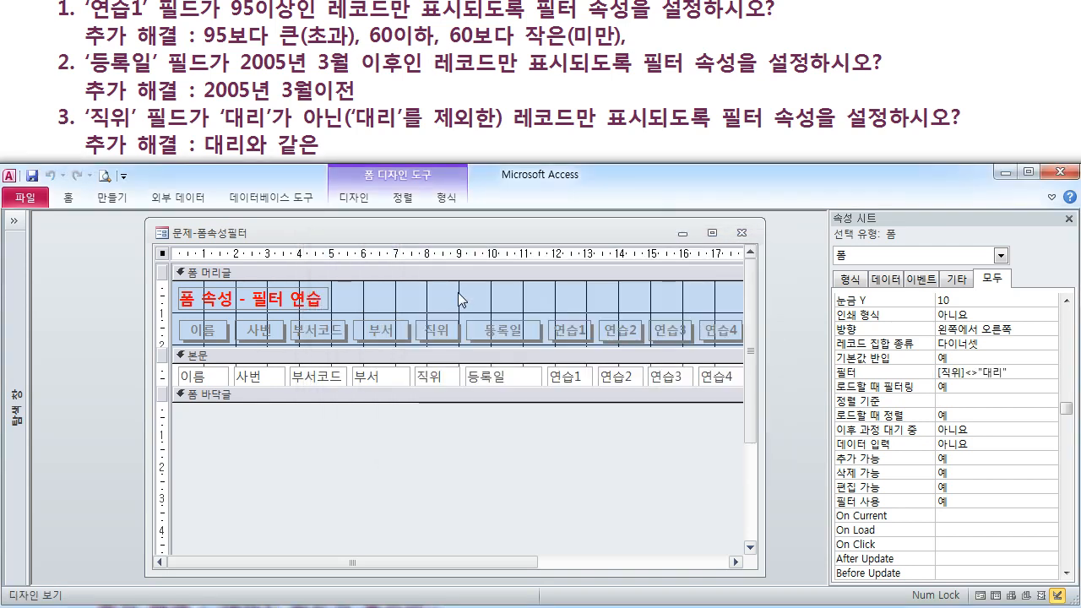
# Try the variant [직위]="대리" for the 필터 property in the 확대/축소 editor and cancel the edit.
pyautogui.click(981, 386)
pyautogui.press('Up')
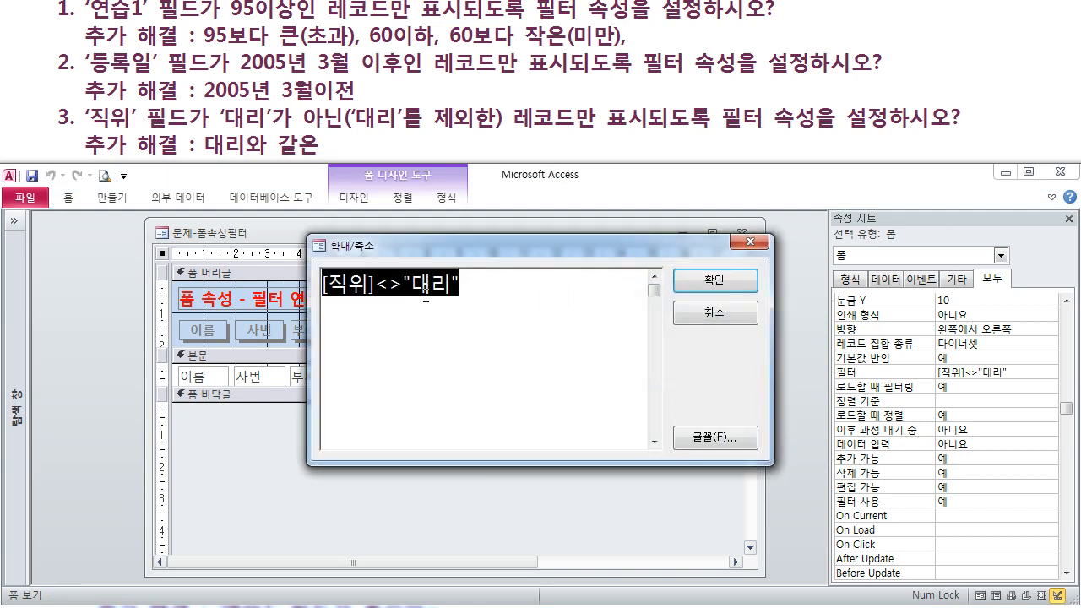
pyautogui.click(402, 290)
pyautogui.moveTo(403, 289); pyautogui.dragTo(377, 290)
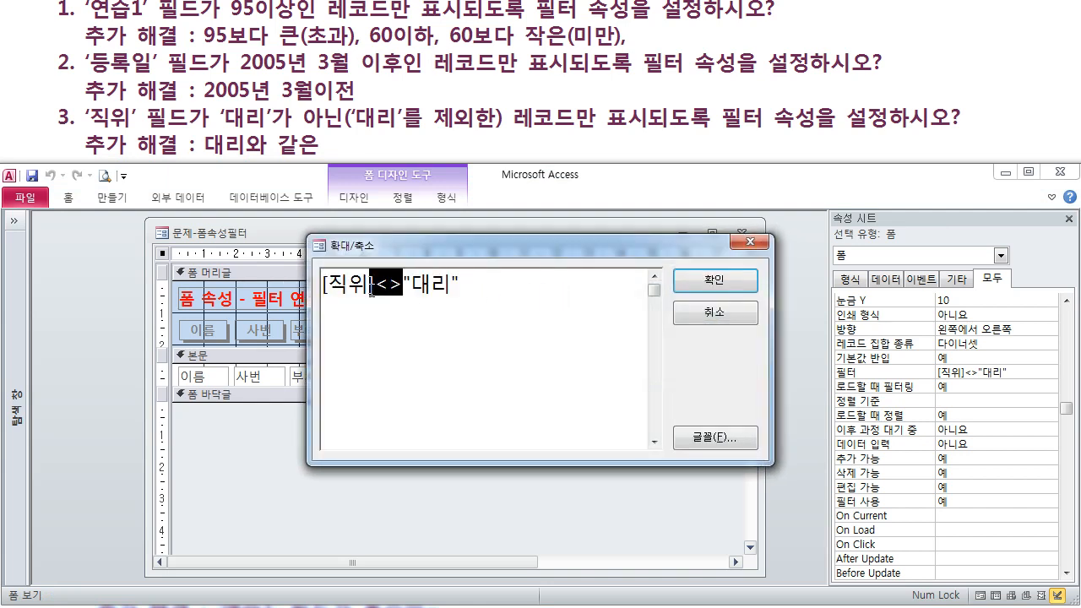
pyautogui.write('=')
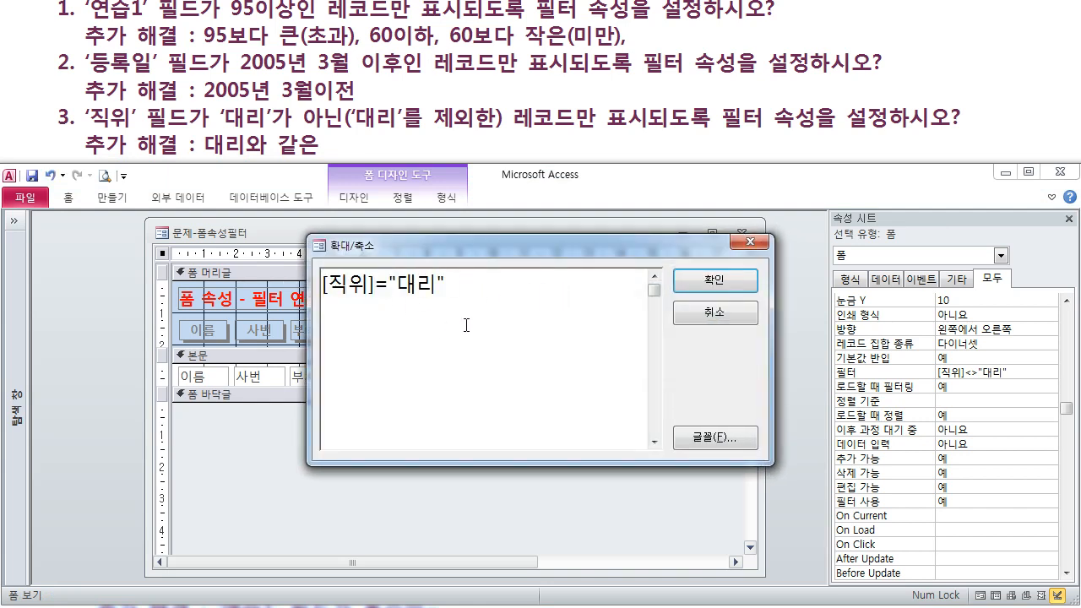
pyautogui.click(694, 316)
# Examine the remaining filter exercises, questions 4 to 11, in the exercise document.
pyautogui.click(536, 118)
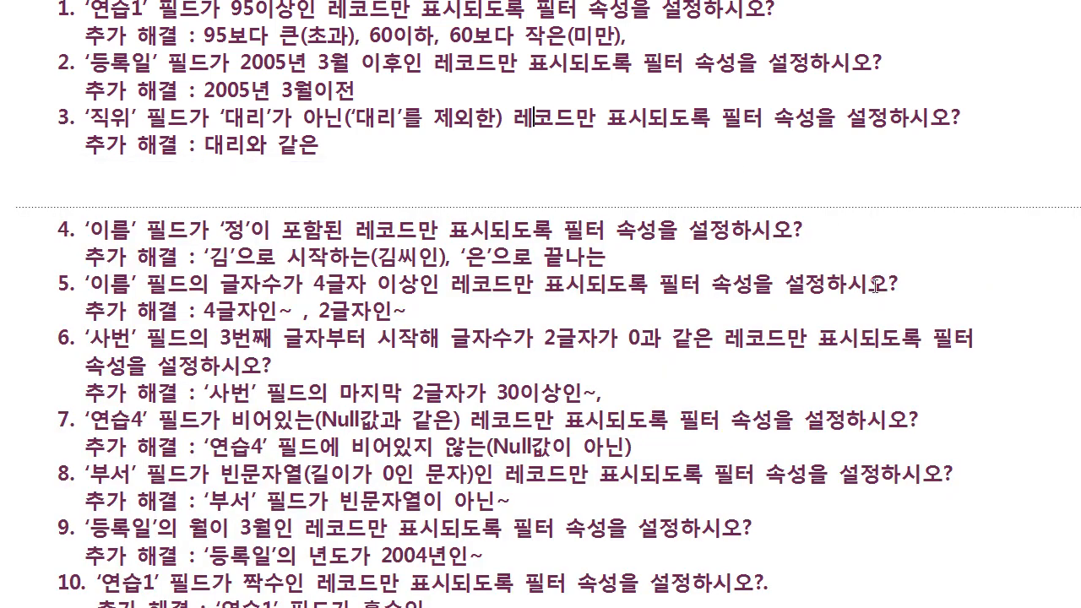
pyautogui.scroll(-1, 877, 285)
pyautogui.scroll(-3, 877, 285)
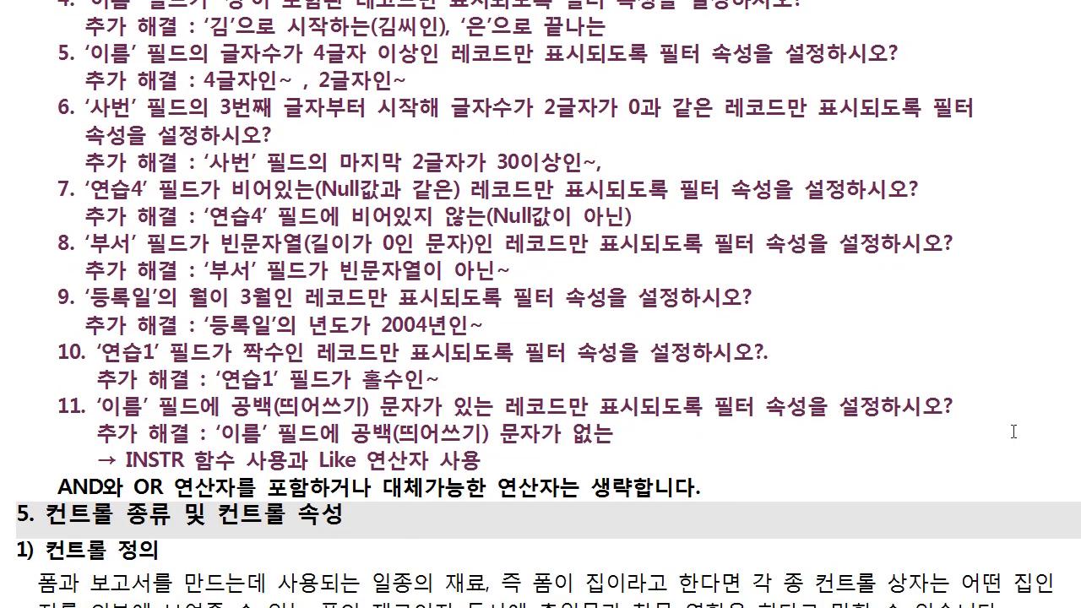
pyautogui.scroll(1, 1032, 29)
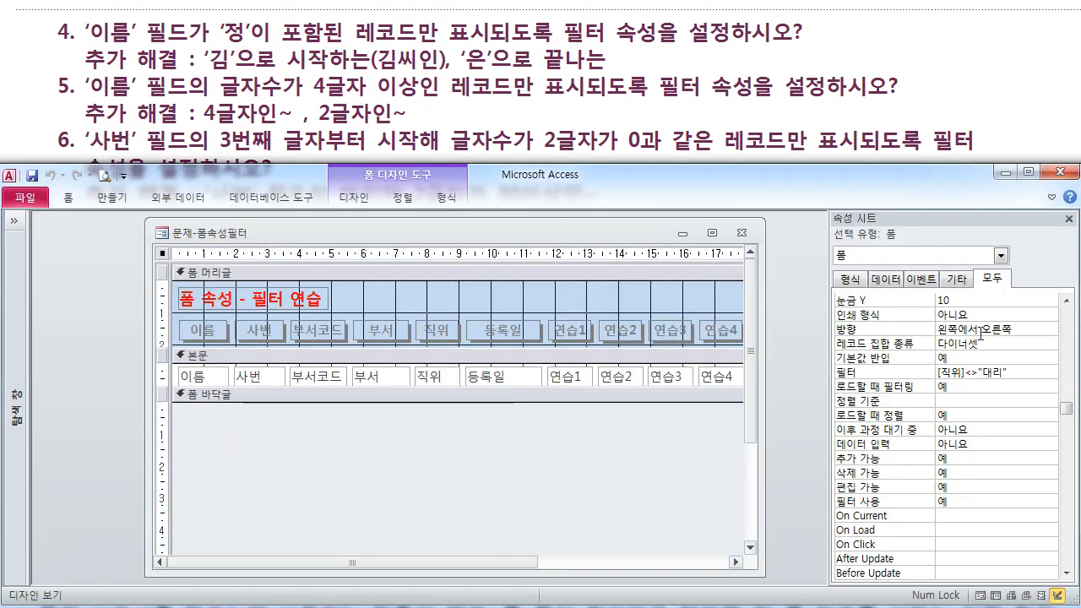
# Set the form's 필터 property to [이름] like "*정*" in the 확대/축소 editor.
pyautogui.click(1016, 377)
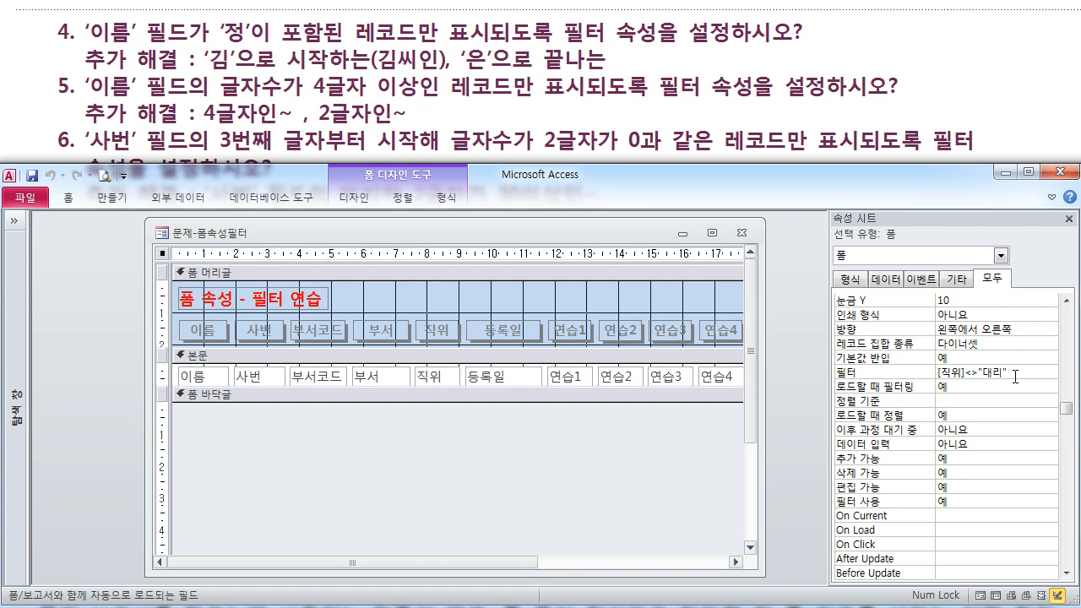
pyautogui.hotkey('shift', 'F2')
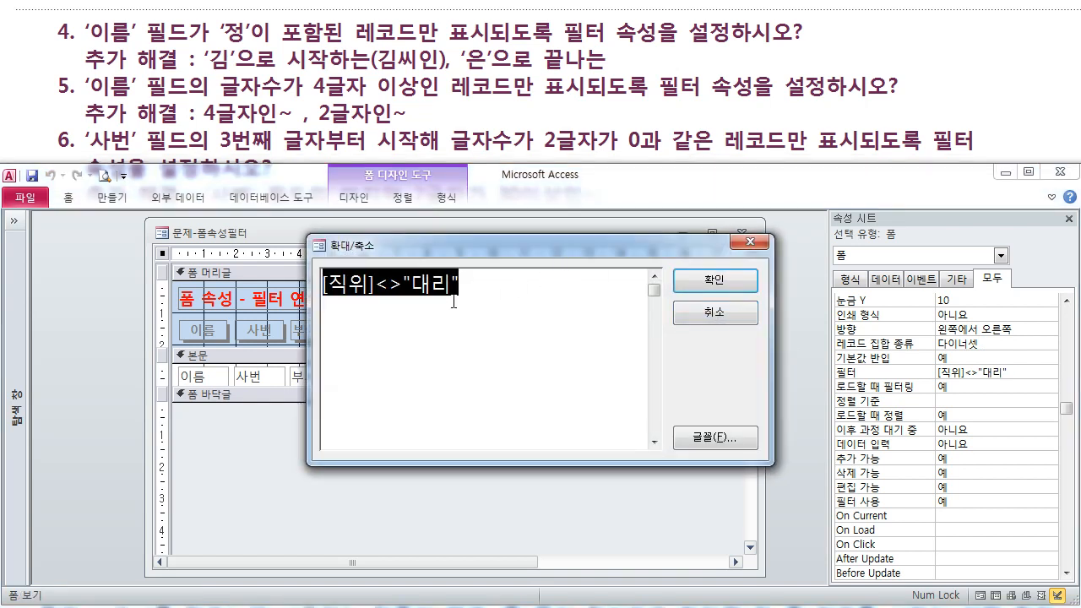
pyautogui.click(453, 302)
pyautogui.hotkey('ctrl', 'a')
pyautogui.write('[이르')
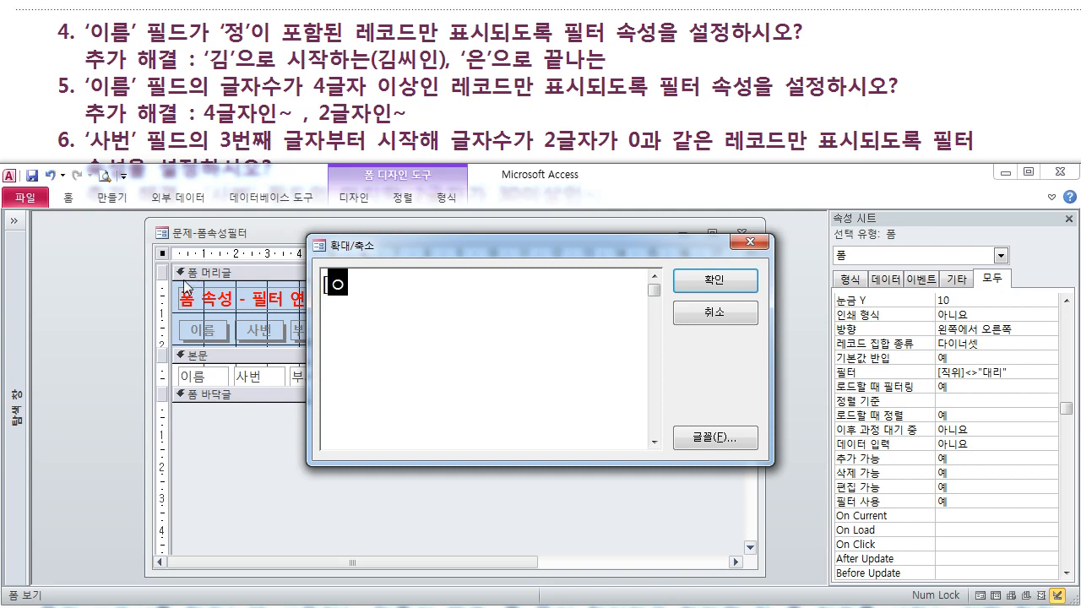
pyautogui.write('ㅁ]')
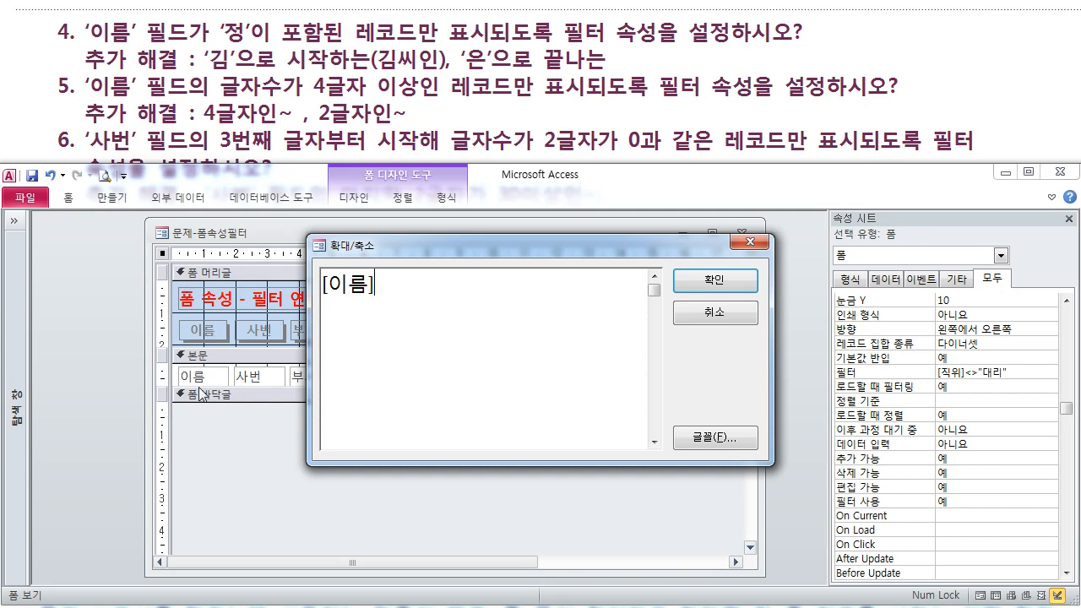
pyautogui.write(' like "*wjd')
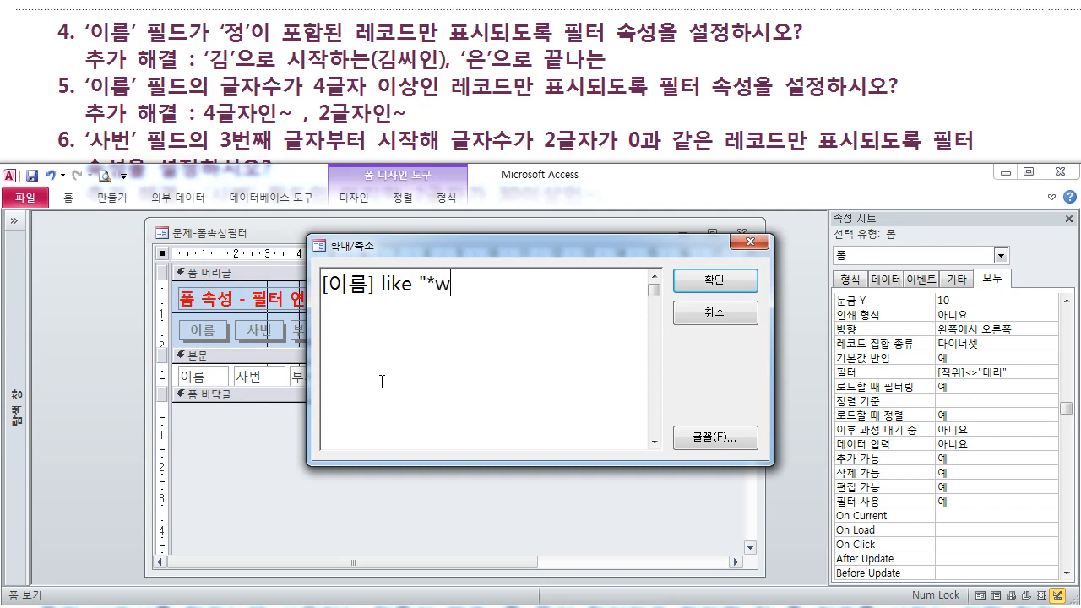
pyautogui.press('BackSpace')
pyautogui.press('BackSpace')
pyautogui.press('BackSpace')
pyautogui.press('Hangul')
pyautogui.write('저ㅇ*"')
pyautogui.press('Left')
pyautogui.press('Left')
pyautogui.press('Left')
pyautogui.press('Left')
pyautogui.press('Right')
pyautogui.press('Return')
pyautogui.press('Return')
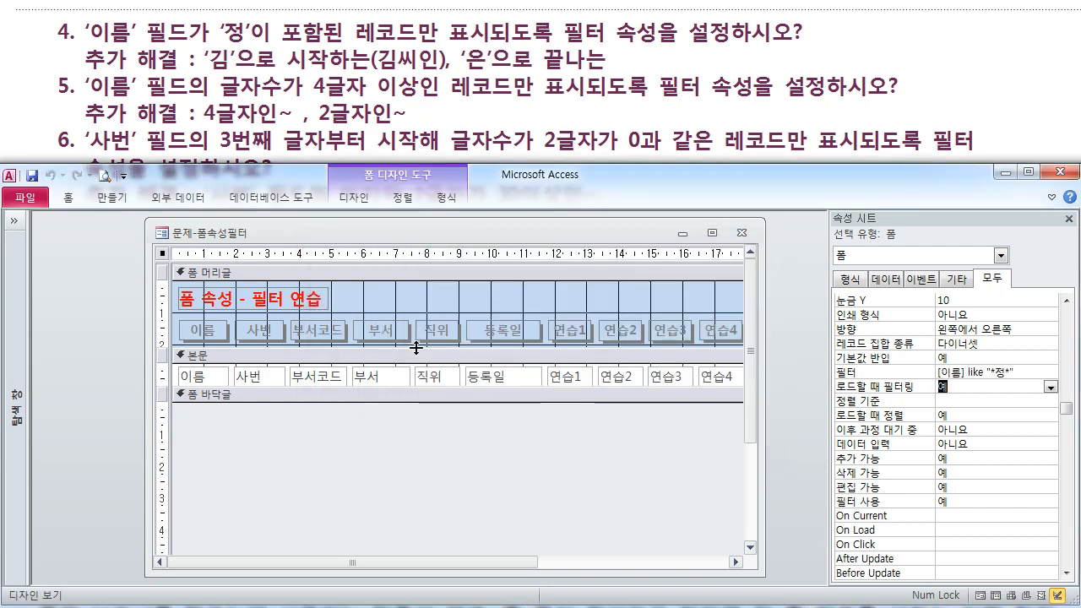
# Check the filtered 이름 values in form view and return the form to design view.
pyautogui.rightClick(362, 234)
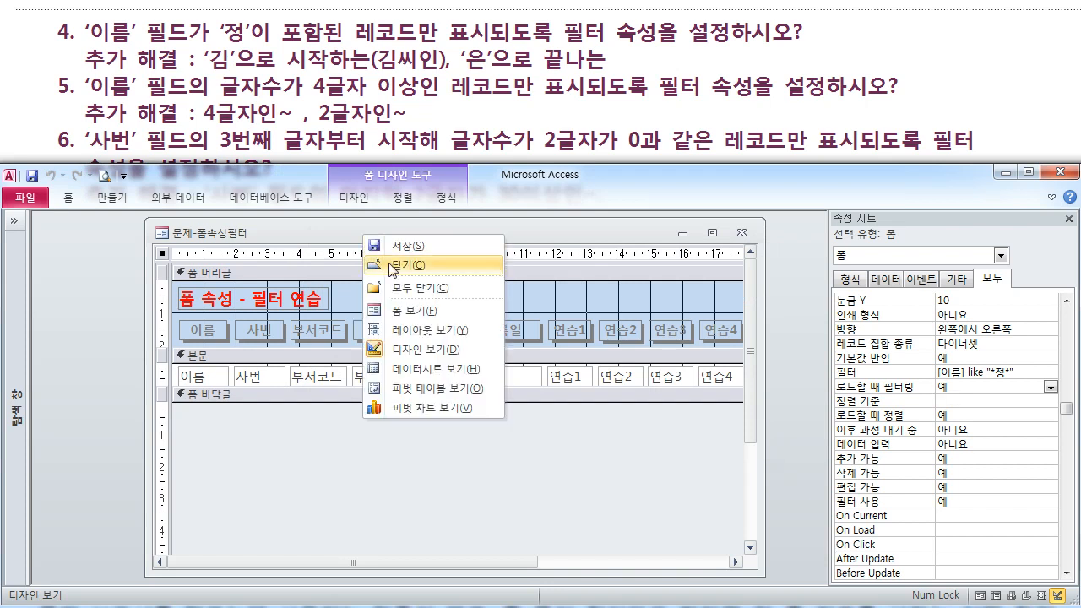
pyautogui.click(409, 311)
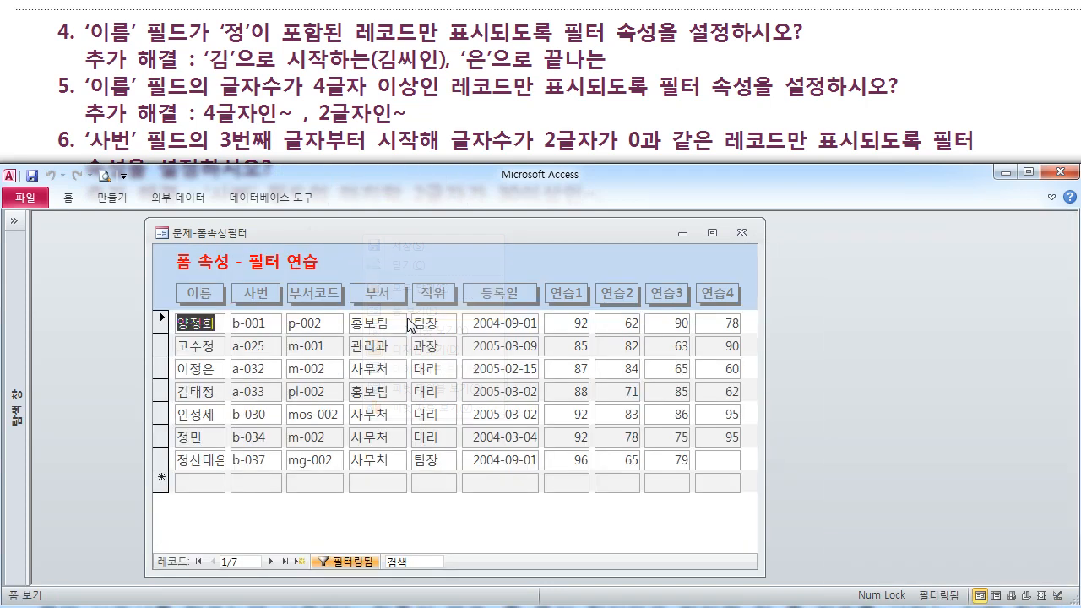
pyautogui.click(218, 346)
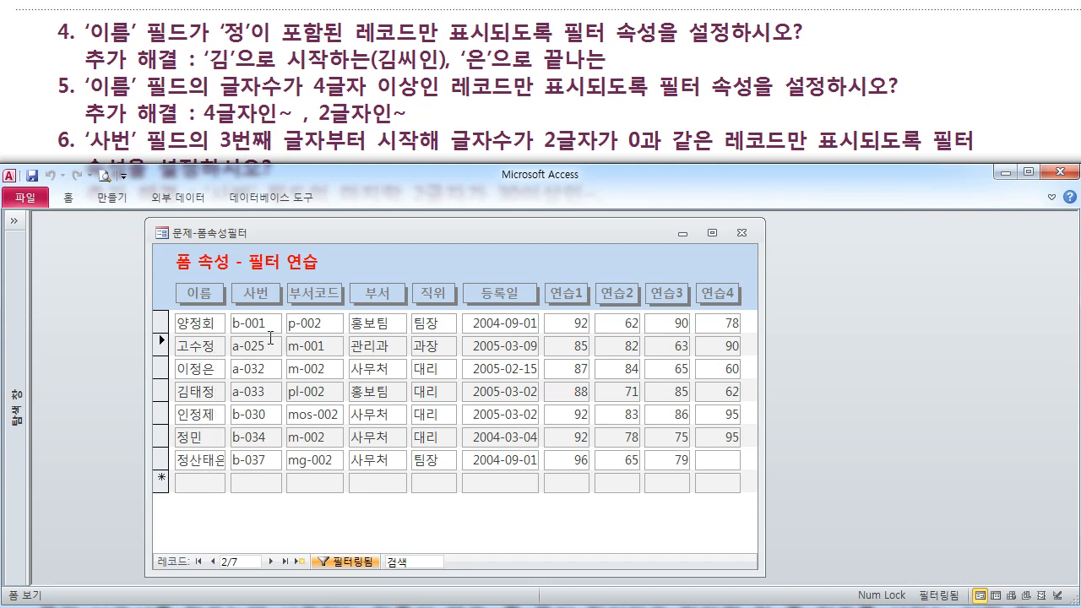
pyautogui.rightClick(332, 244)
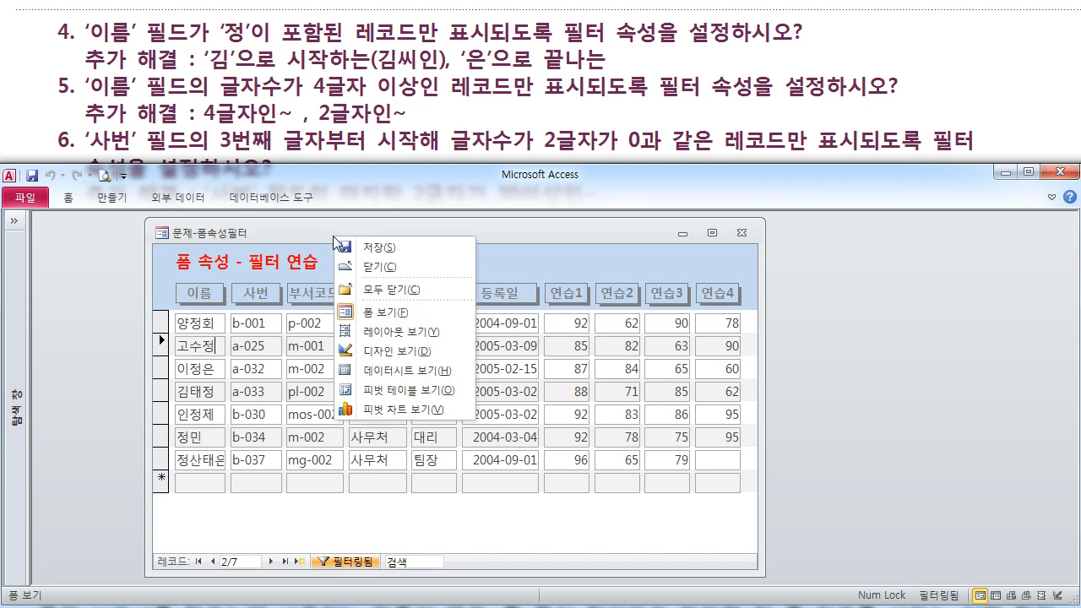
pyautogui.click(387, 361)
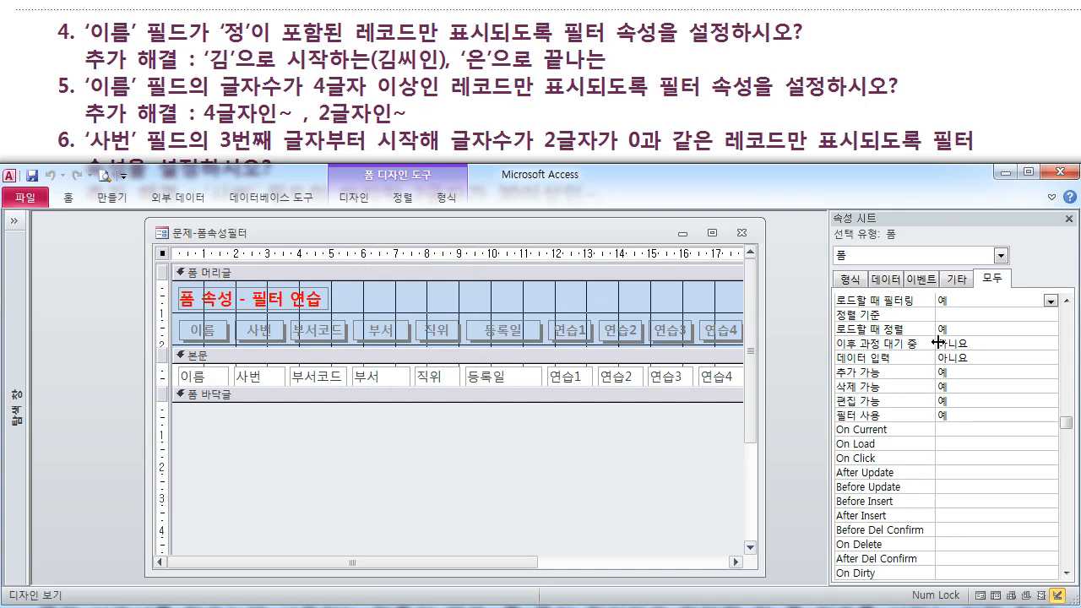
# Open the form's 필터 expression in the 확대/축소 editor and move the editor slightly lower over the form.
pyautogui.click(1068, 317)
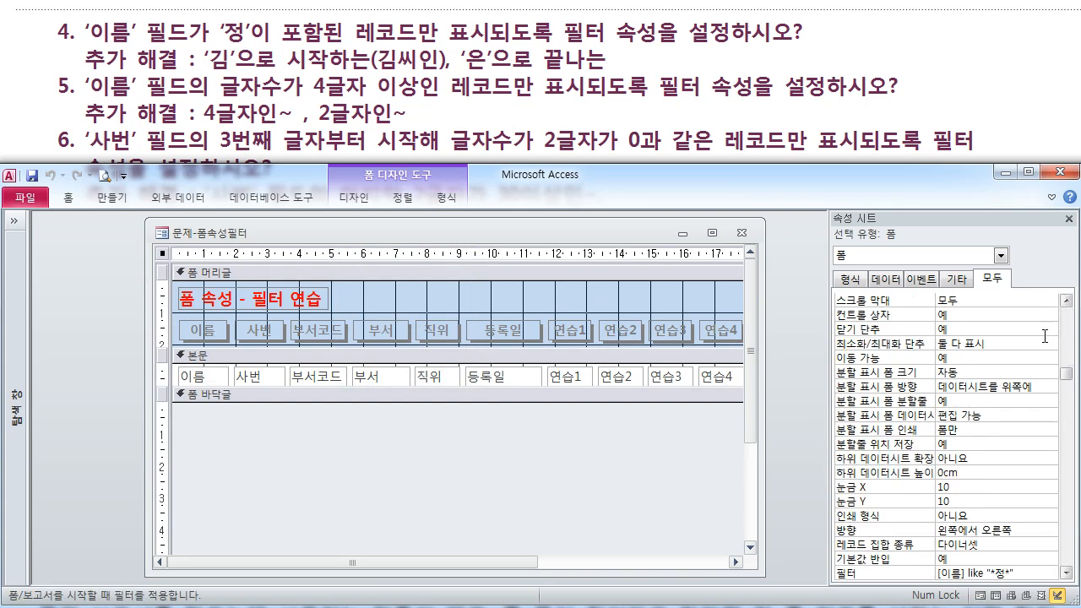
pyautogui.click(1027, 573)
pyautogui.hotkey('shift', 'F2')
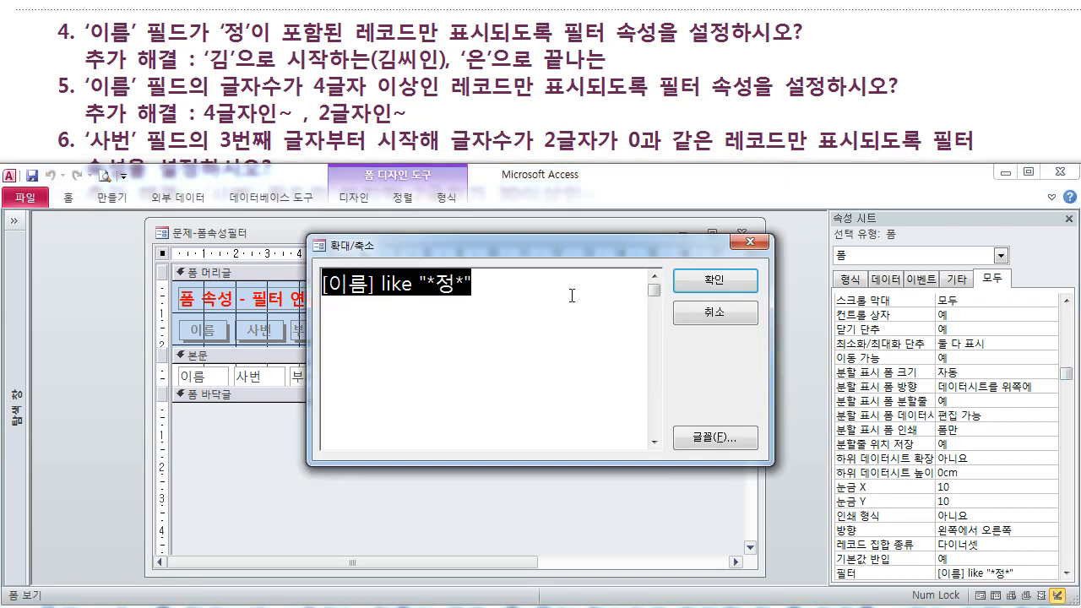
pyautogui.moveTo(525, 242); pyautogui.dragTo(536, 277)
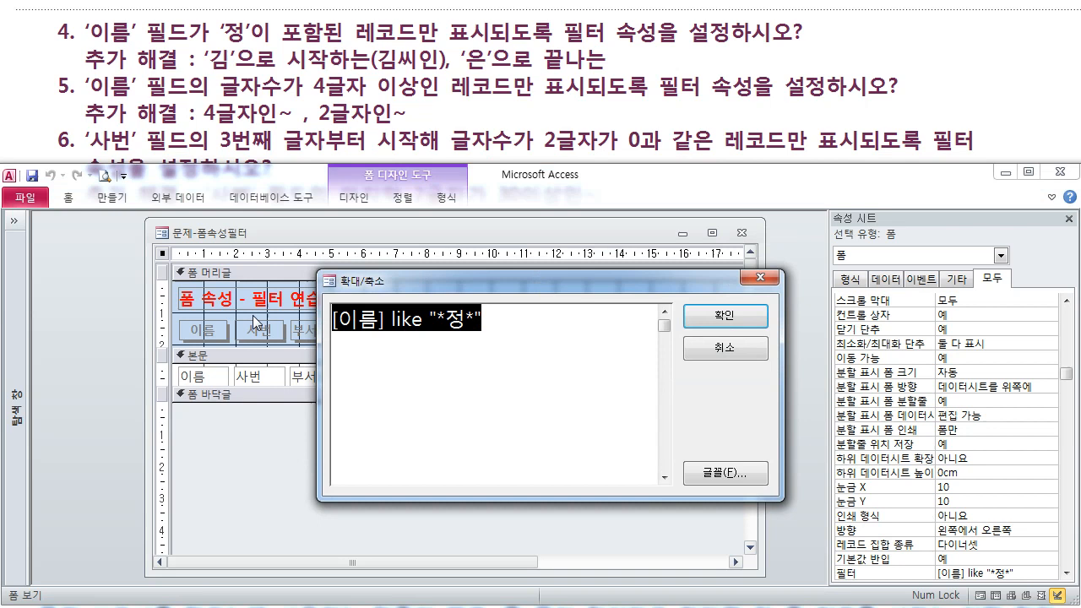
# Replace the expression in the 확대/축소 editor with Len([이름])>=4, without confirming it.
pyautogui.press('Delete')
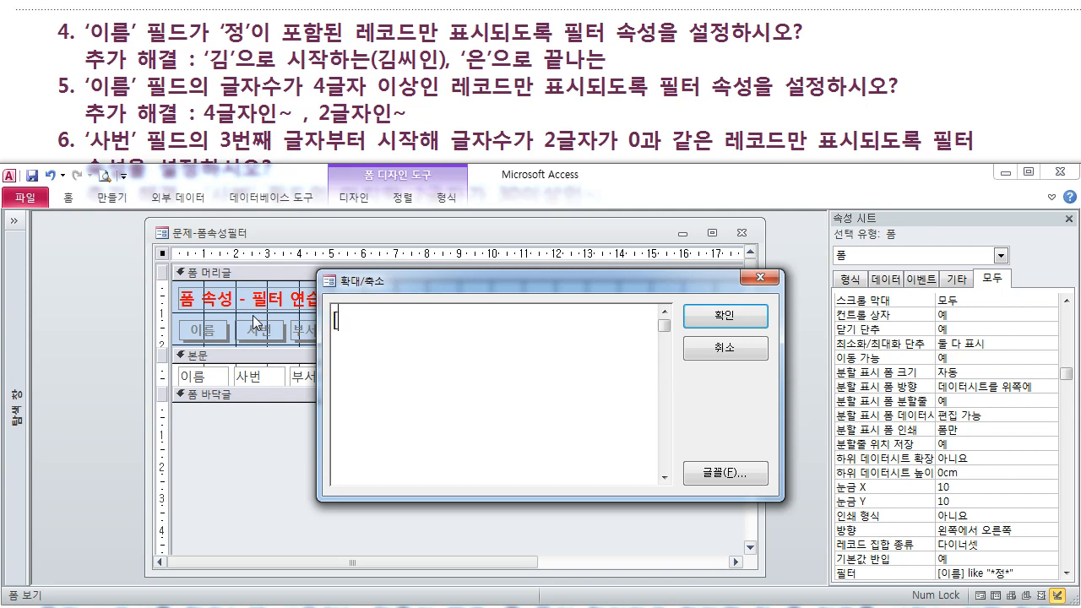
pyautogui.write('Len([이름]')
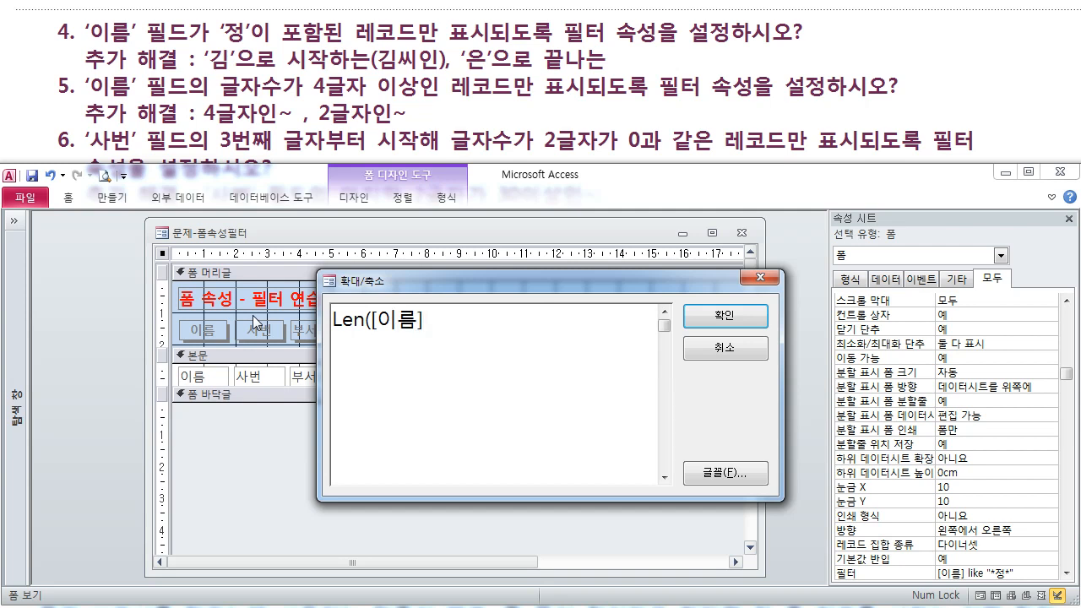
pyautogui.write(')>=4')
# Strip the Len function so the expression reads [이름]>=4, and undo the edits back to the original filter expression.
pyautogui.press('Left')
pyautogui.press('Left')
pyautogui.press('Left')
pyautogui.press('Left')
pyautogui.press('Right')
pyautogui.press('Left')
pyautogui.press('Delete')
pyautogui.press('Left')
pyautogui.press('Left')
pyautogui.press('Left')
pyautogui.press('Left')
pyautogui.press('BackSpace')
pyautogui.press('BackSpace')
pyautogui.press('BackSpace')
pyautogui.press('BackSpace')
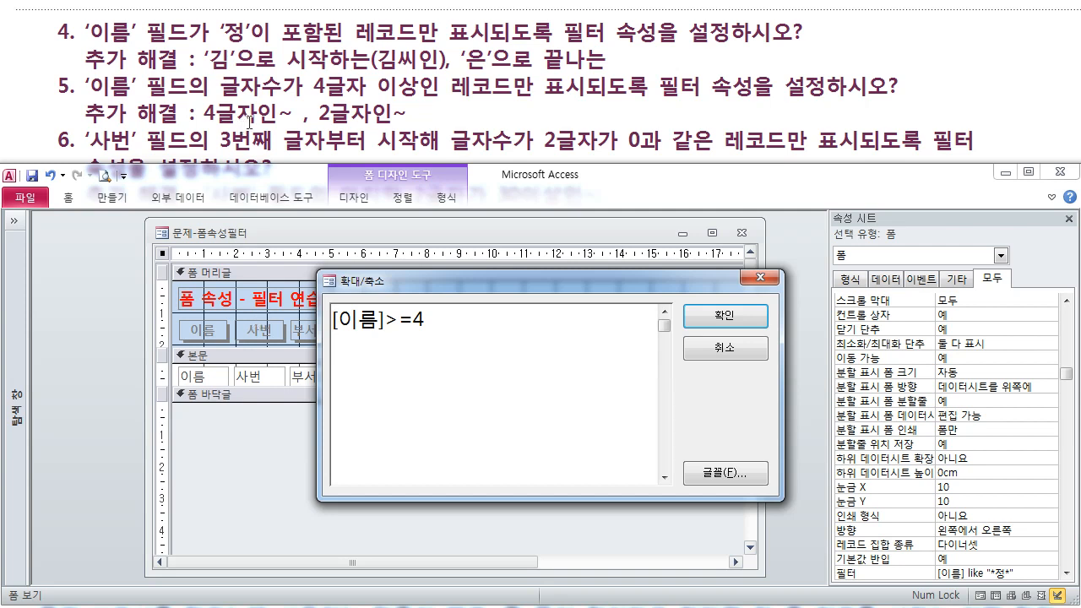
pyautogui.click(397, 321)
pyautogui.hotkey('ctrl', 'z')
pyautogui.hotkey('ctrl', 'z')
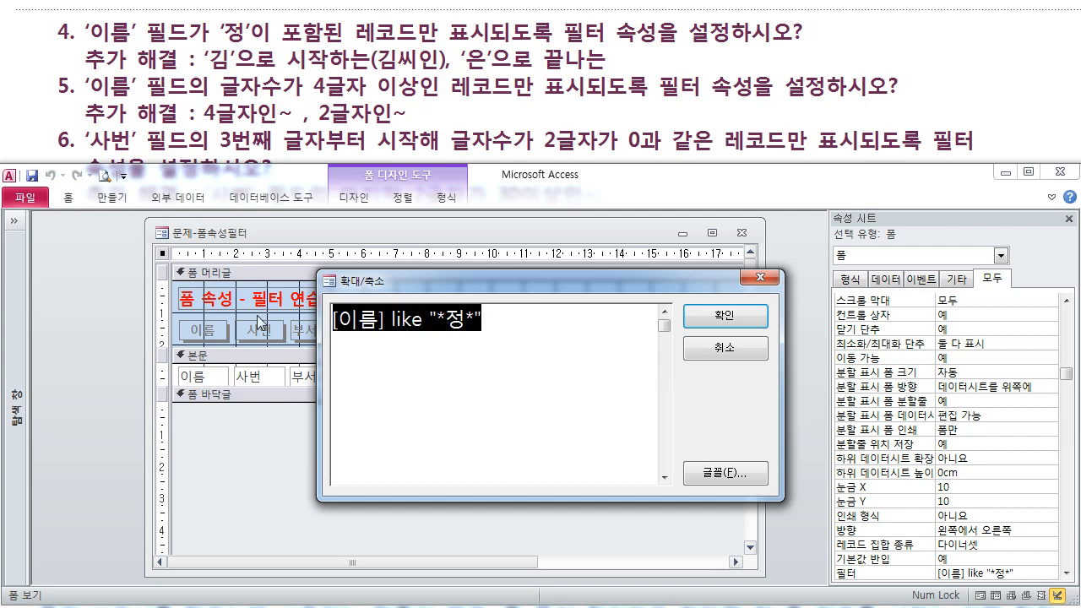
# Clear the expression in the 확대/축소 editor and review questions 6 to 11 in the exercise document.
pyautogui.press('Delete')
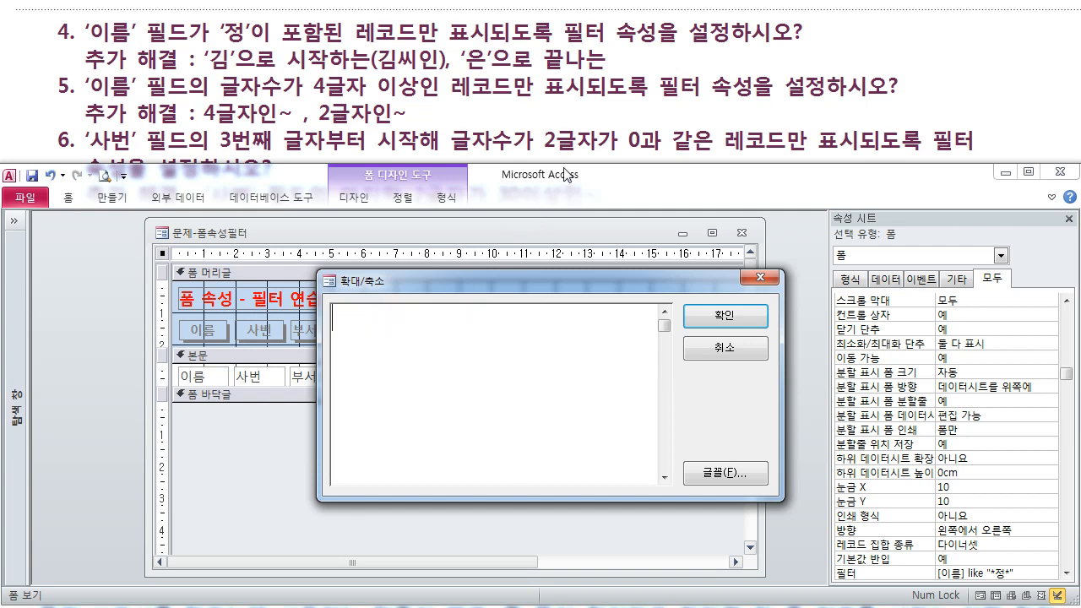
pyautogui.click(272, 140)
pyautogui.scroll(-1, 454, 186)
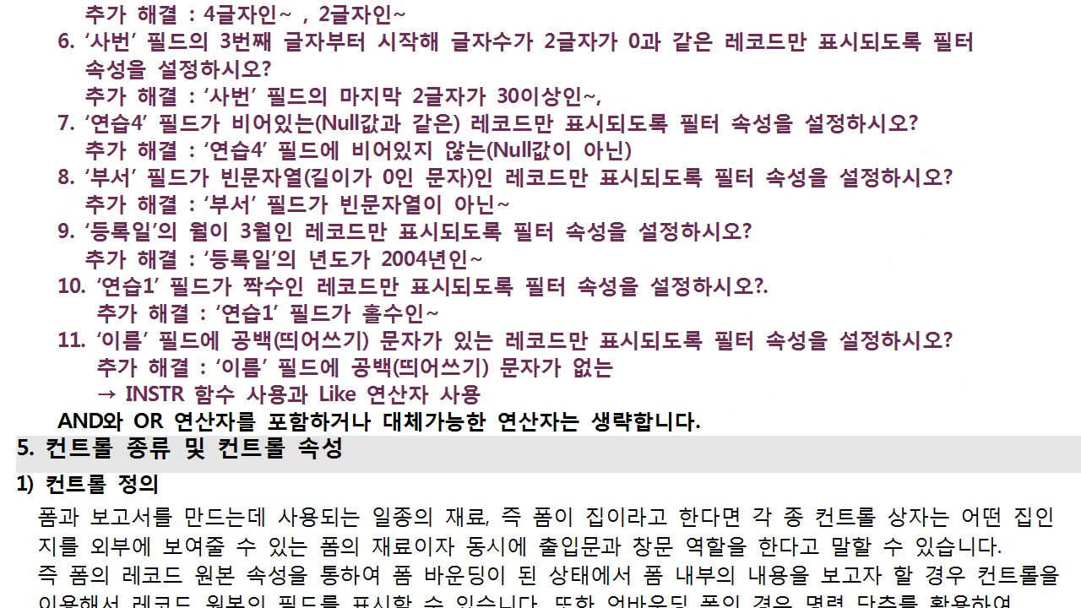
pyautogui.scroll(-1, 540, 304)
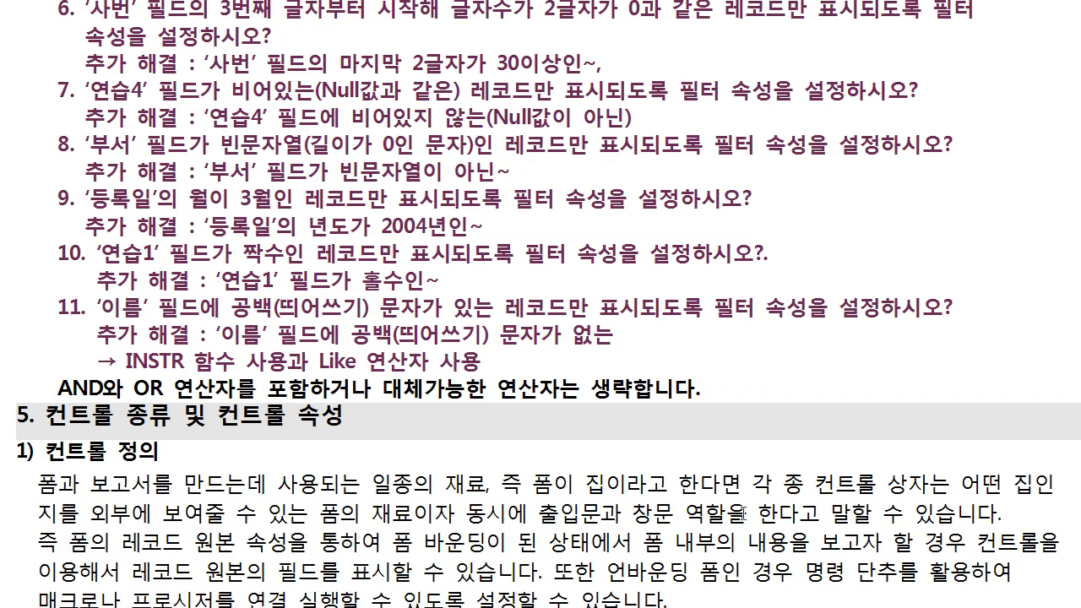
pyautogui.hotkey('alt', 'Tab')
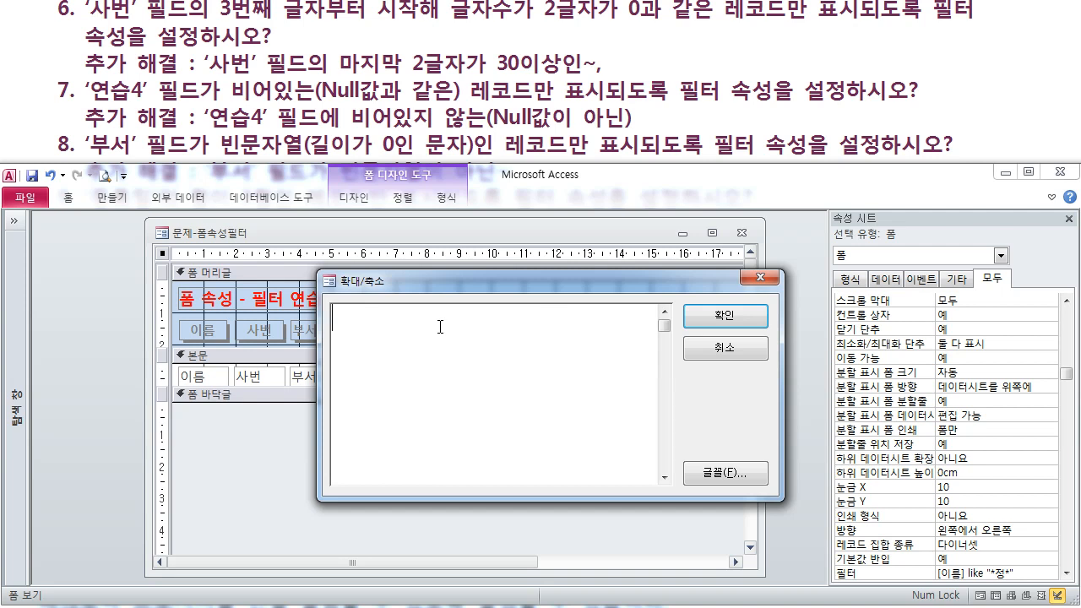
# Set the form's 필터 property to mid([사번], 3, 2) ="00" and confirm the expression.
pyautogui.write('mid([사번]')
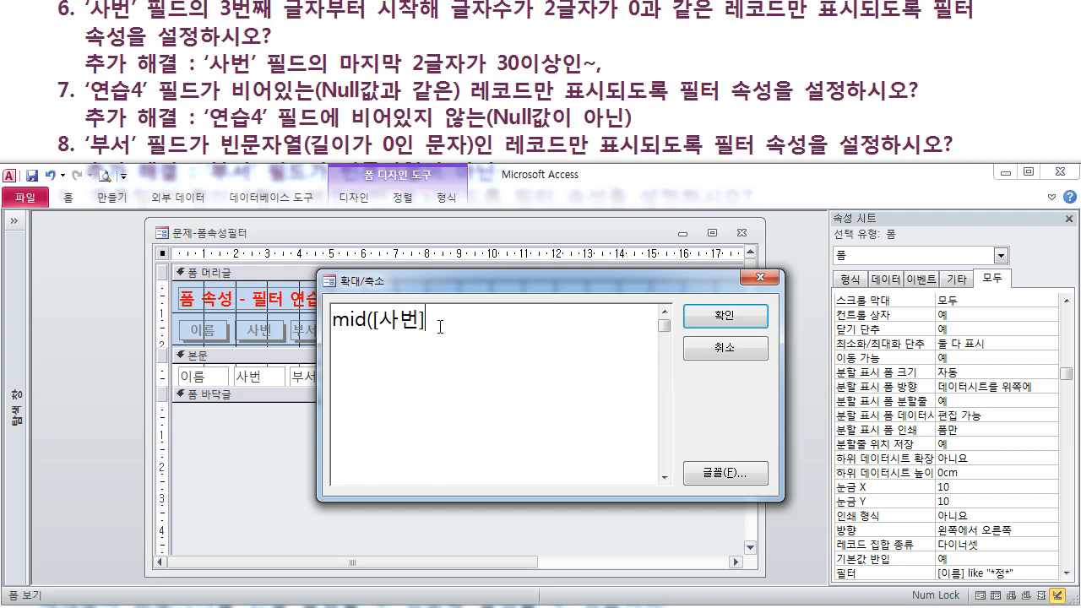
pyautogui.write(', 3, 2) ="00"')
pyautogui.doubleClick(465, 331)
pyautogui.click(545, 331)
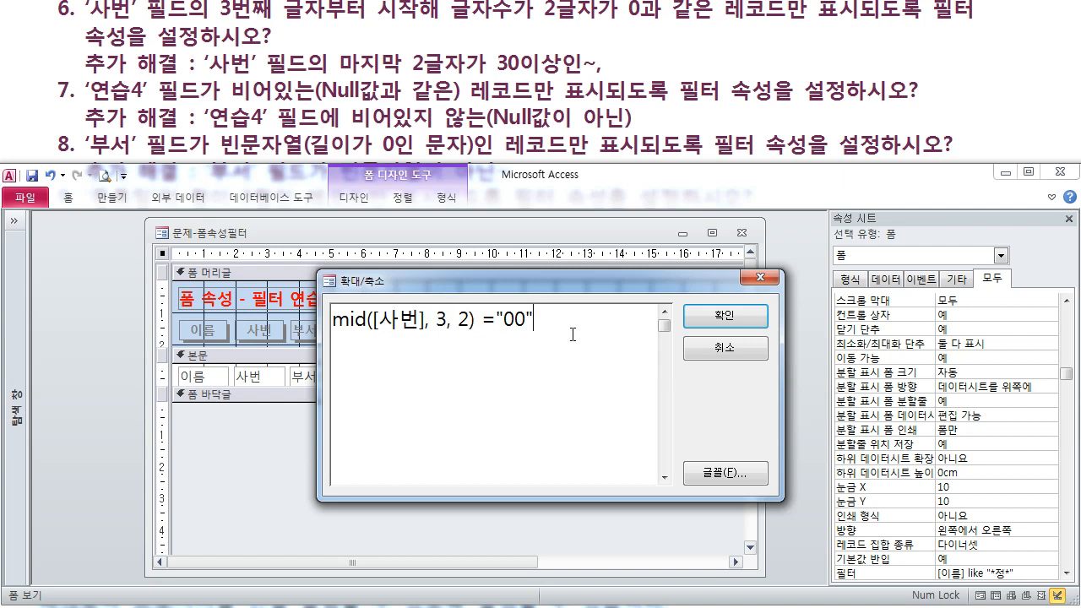
pyautogui.click(697, 329)
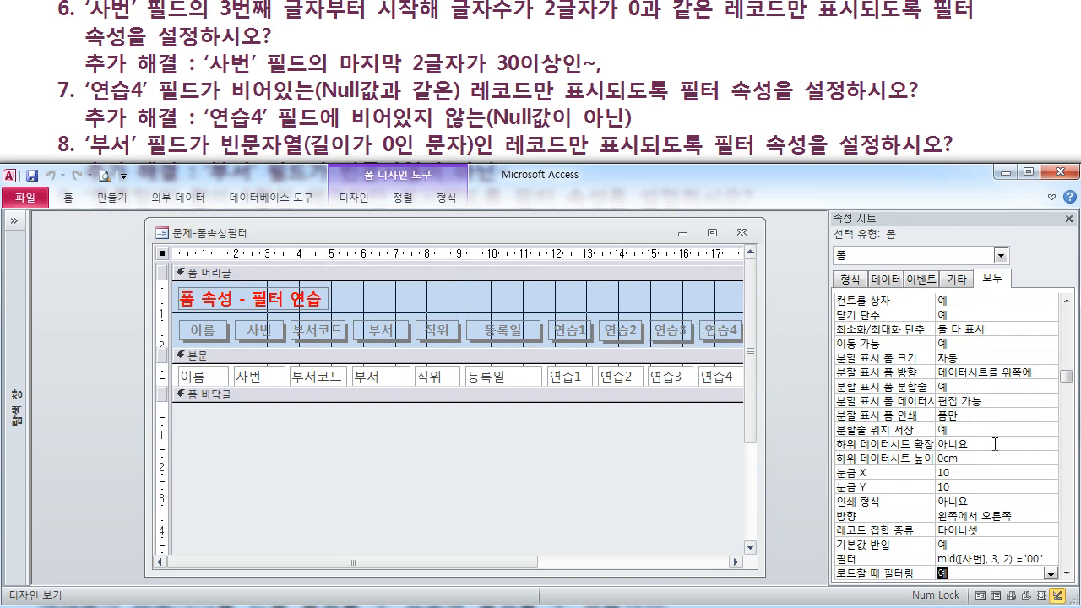
# Check the third and fourth characters of the filtered 사번 values in form view and return to design view.
pyautogui.rightClick(337, 241)
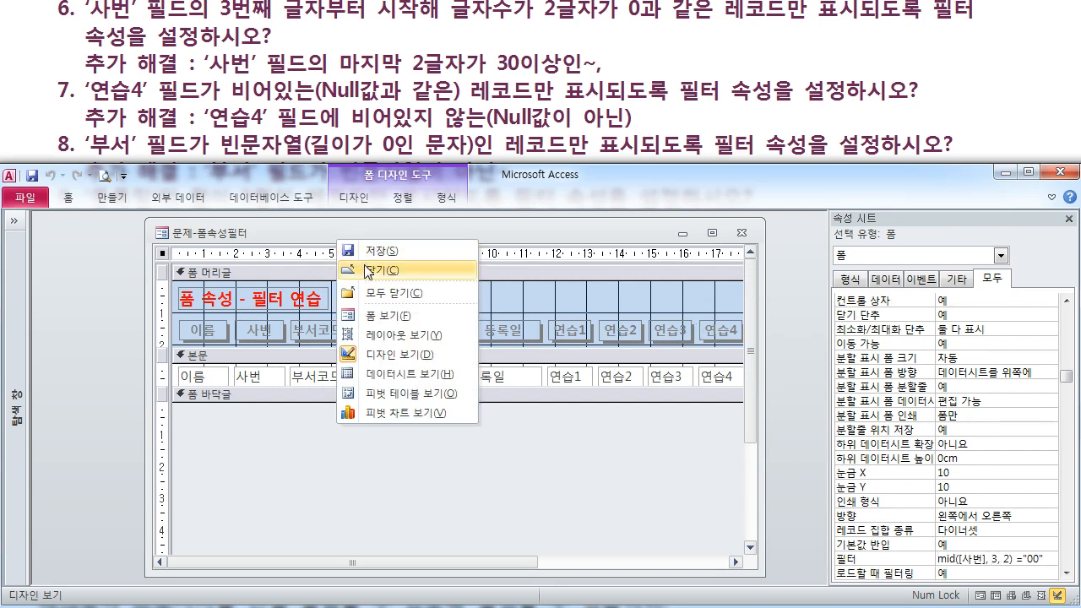
pyautogui.click(397, 316)
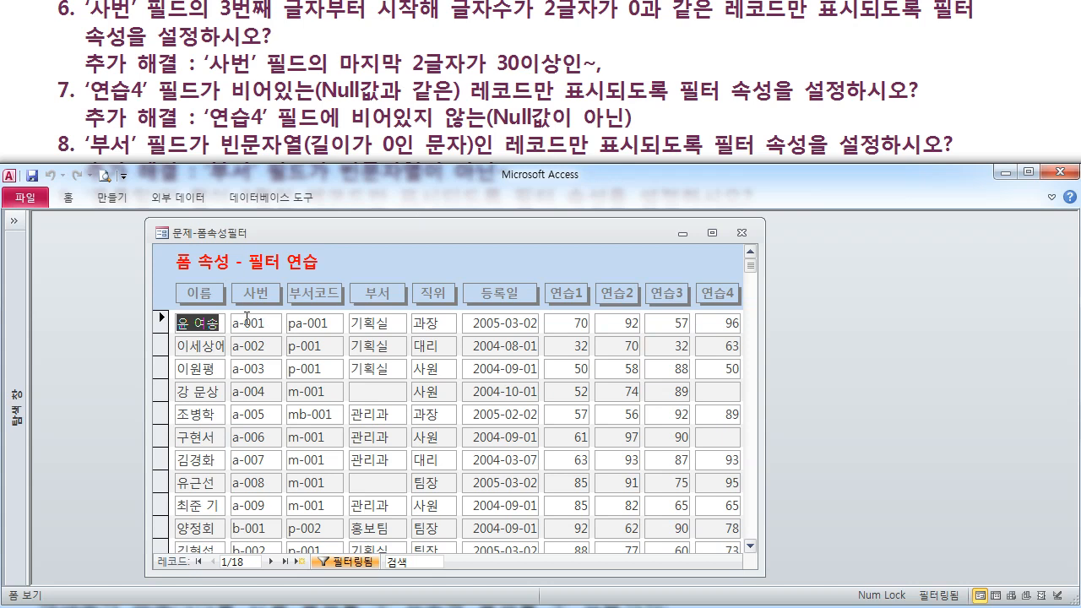
pyautogui.moveTo(245, 323); pyautogui.dragTo(257, 391)
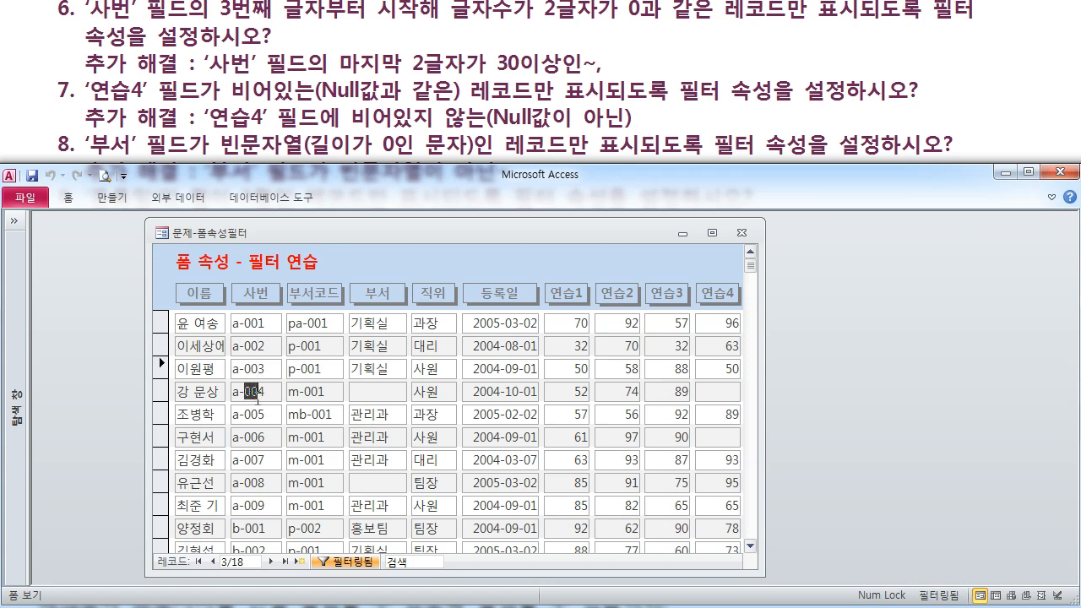
pyautogui.rightClick(377, 188)
pyautogui.click(310, 235)
pyautogui.rightClick(310, 235)
pyautogui.click(359, 353)
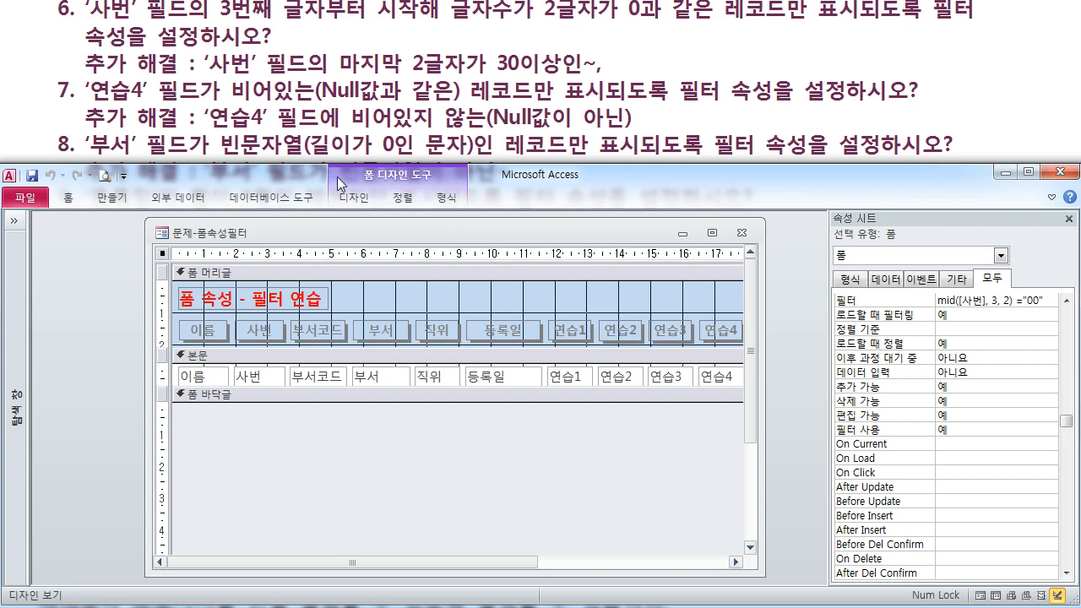
# Examine the empty 연습4 fields of the records in form view and return the form to design view.
pyautogui.rightClick(333, 232)
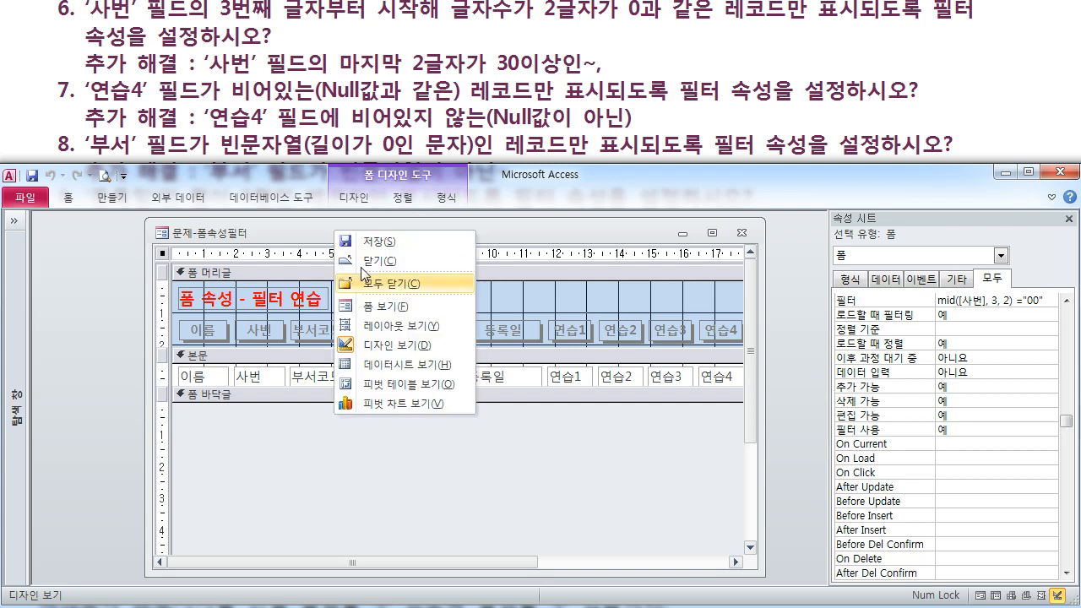
pyautogui.click(387, 308)
pyautogui.click(716, 391)
pyautogui.scroll(-2, 716, 391)
pyautogui.click(725, 458)
pyautogui.scroll(-1, 723, 456)
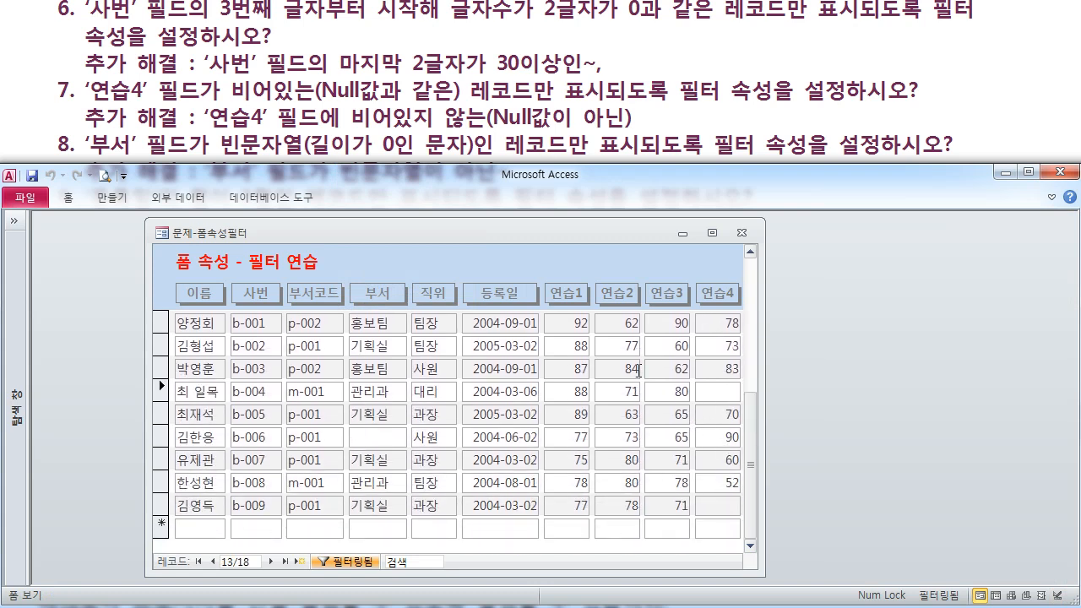
pyautogui.rightClick(384, 234)
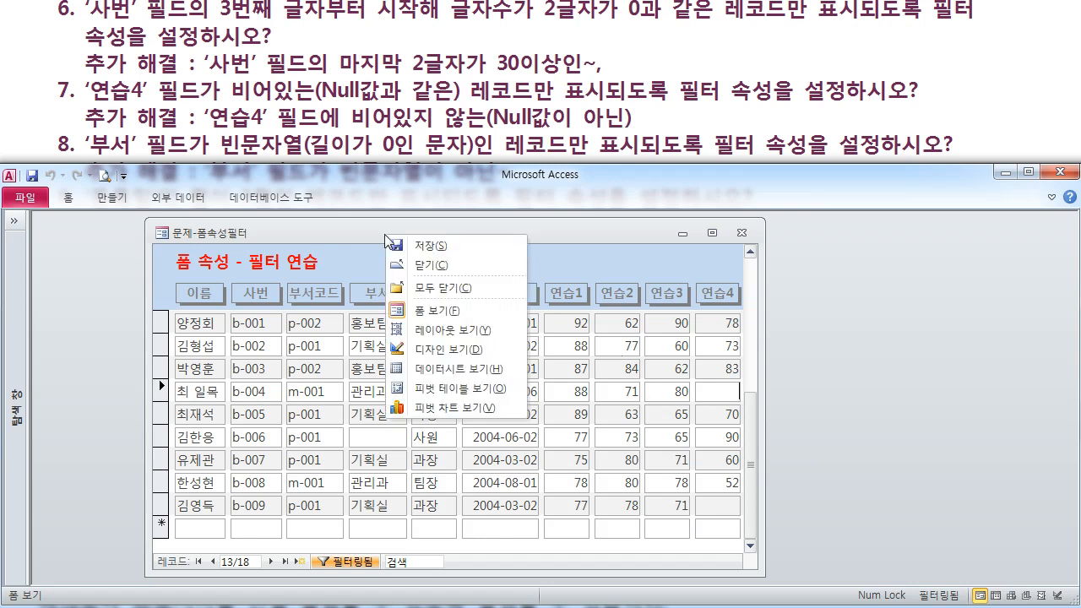
pyautogui.click(461, 348)
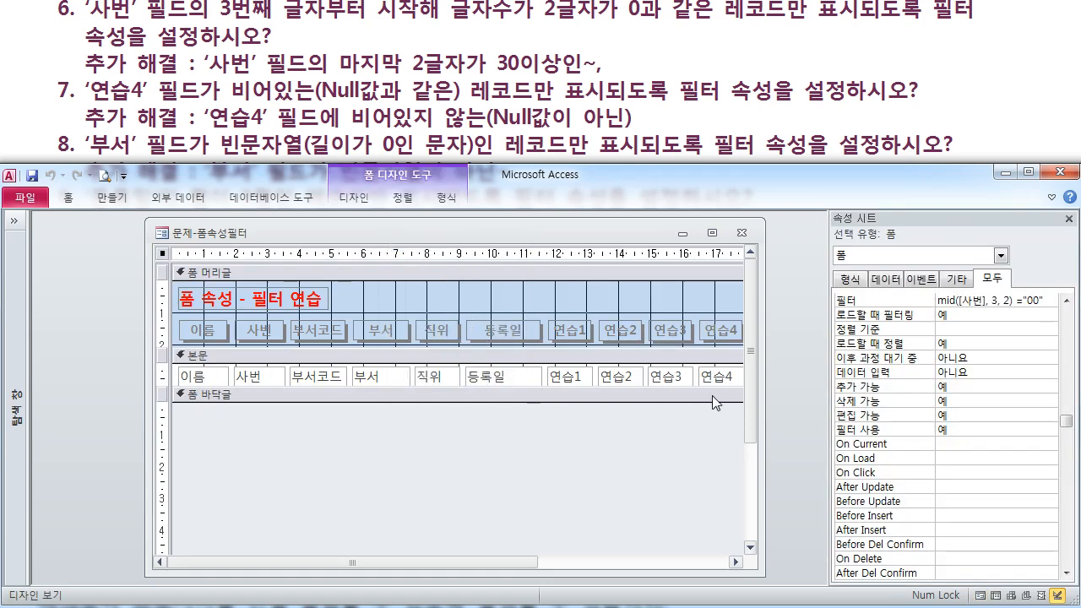
# Replace the form's 필터 property expression with [연습4] is null in the 확대/축소 editor and confirm it.
pyautogui.moveTo(1049, 300); pyautogui.dragTo(938, 301)
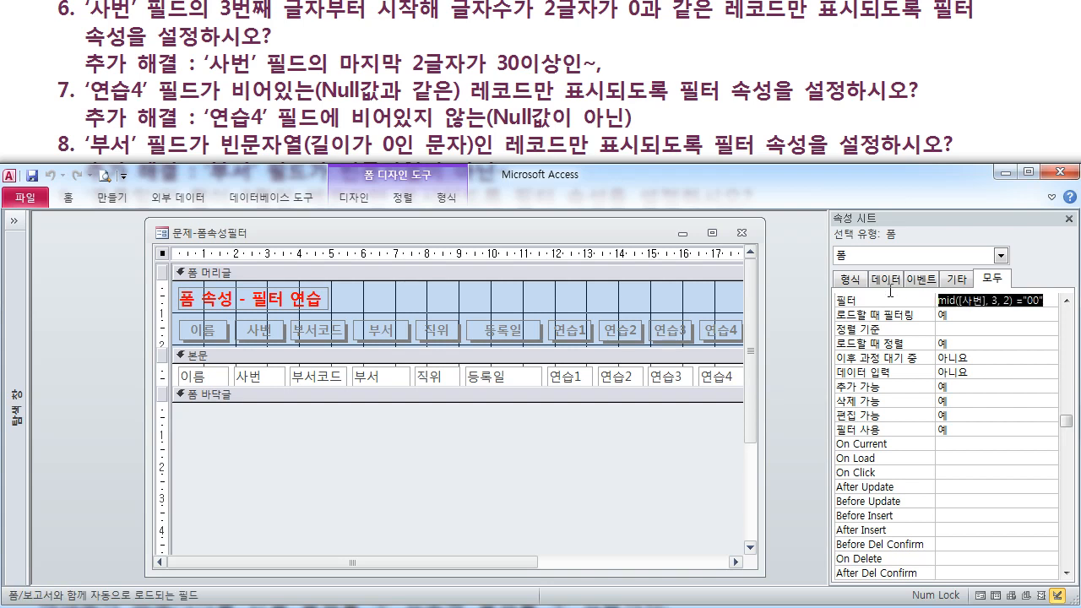
pyautogui.hotkey('shift', 'F2')
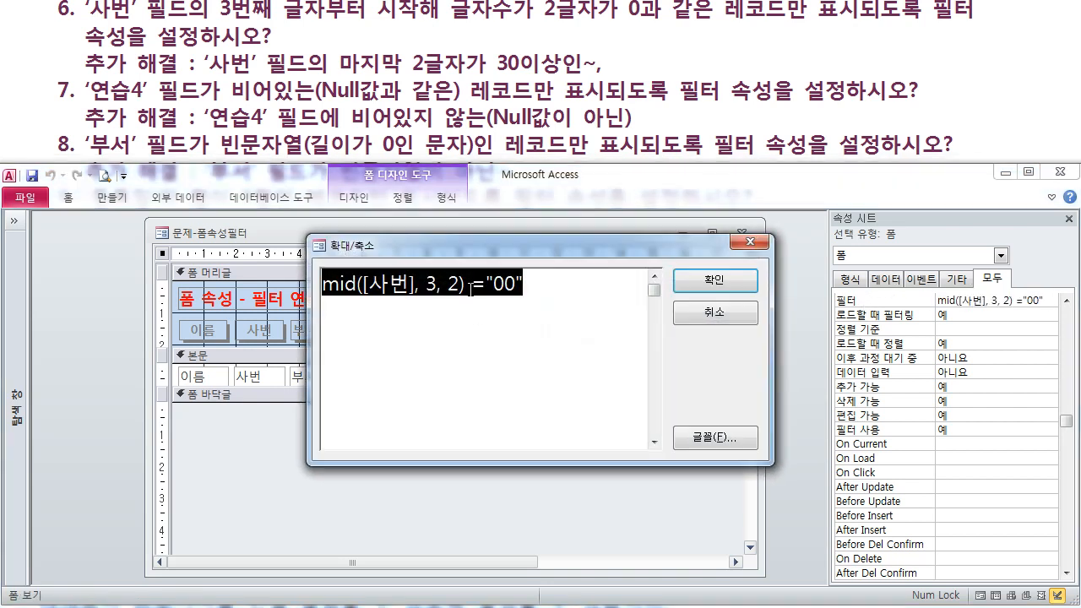
pyautogui.press('Delete')
pyautogui.write('[')
pyautogui.write('연습4')
pyautogui.write(']')
pyautogui.write(' ㅑㄴ')
pyautogui.press('BackSpace')
pyautogui.press('BackSpace')
pyautogui.press('Hangul')
pyautogui.write('is ')
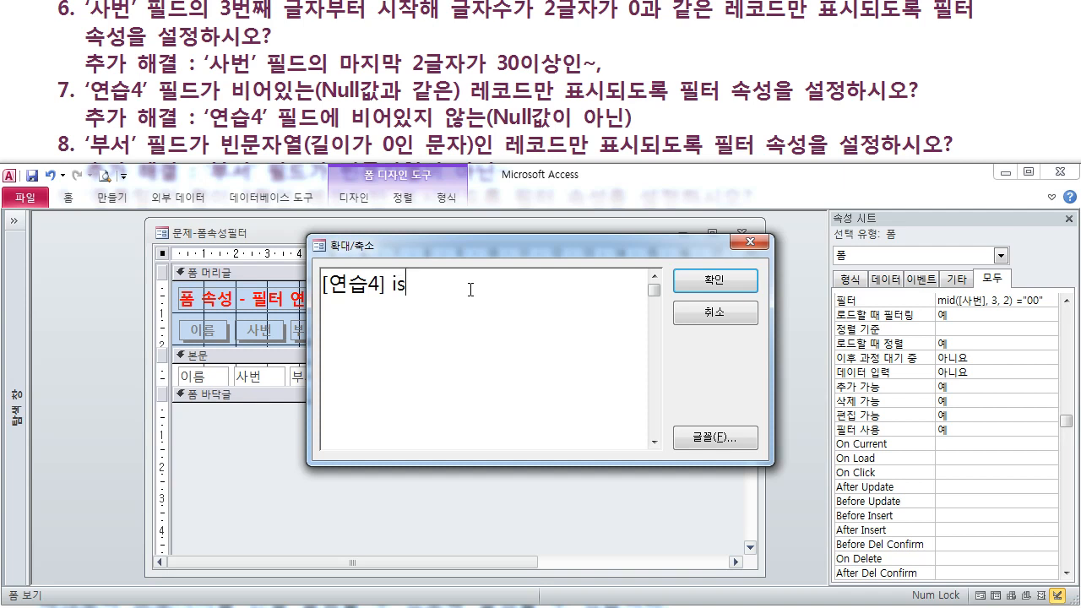
pyautogui.write('null')
pyautogui.press('Return')
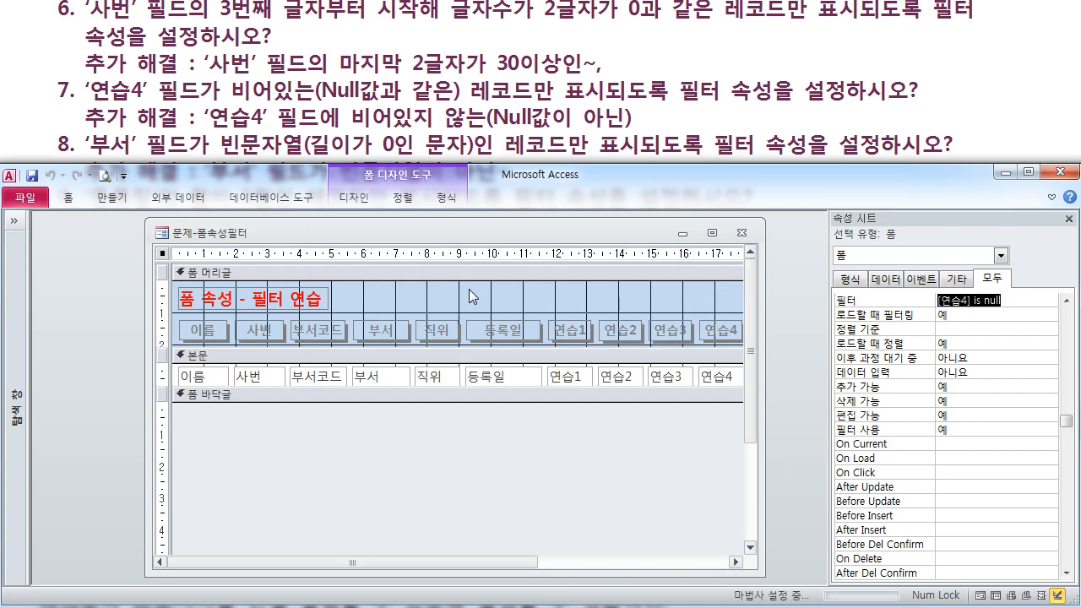
# Review questions 8 to 11 in the exercise document, then close the 확대/축소 editor with the 필터 expression kept.
pyautogui.click(469, 289)
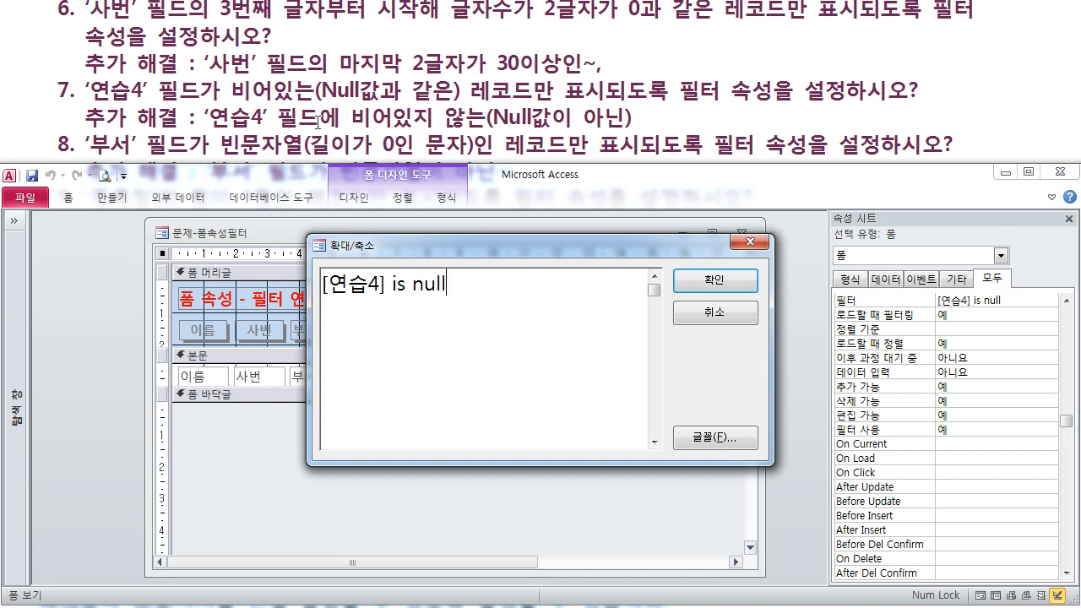
pyautogui.click(343, 117)
pyautogui.scroll(-2, 677, 159)
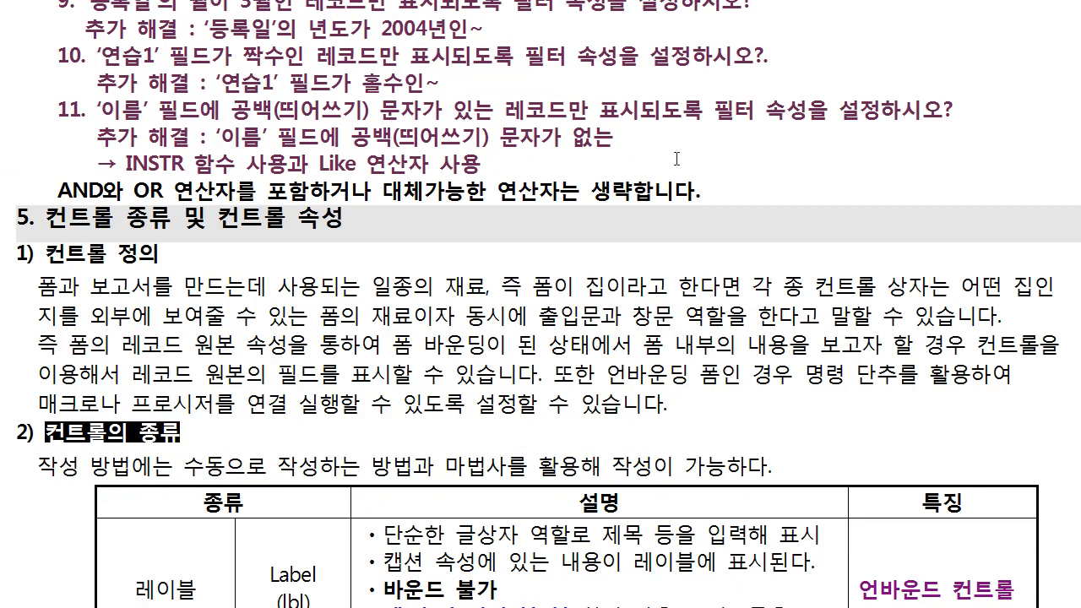
pyautogui.scroll(2, 676, 158)
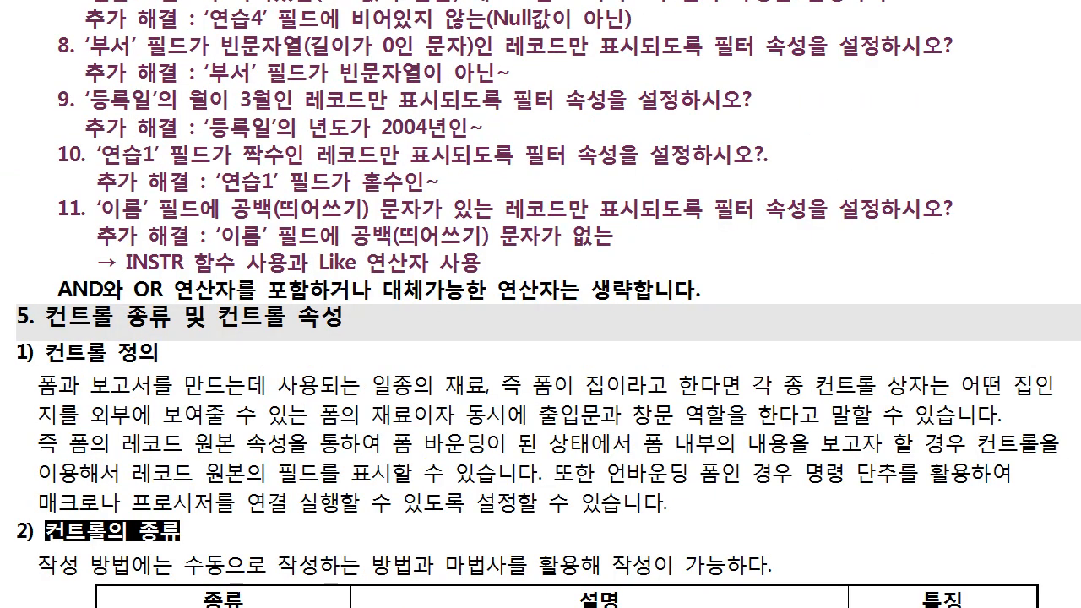
pyautogui.scroll(-1, 541, 304)
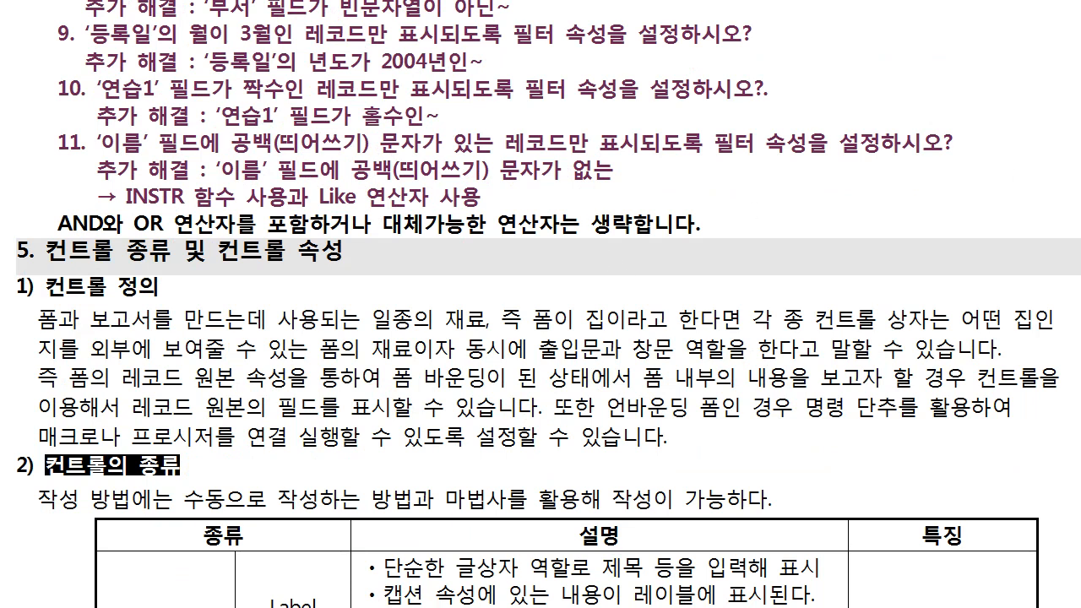
pyautogui.scroll(1, 541, 304)
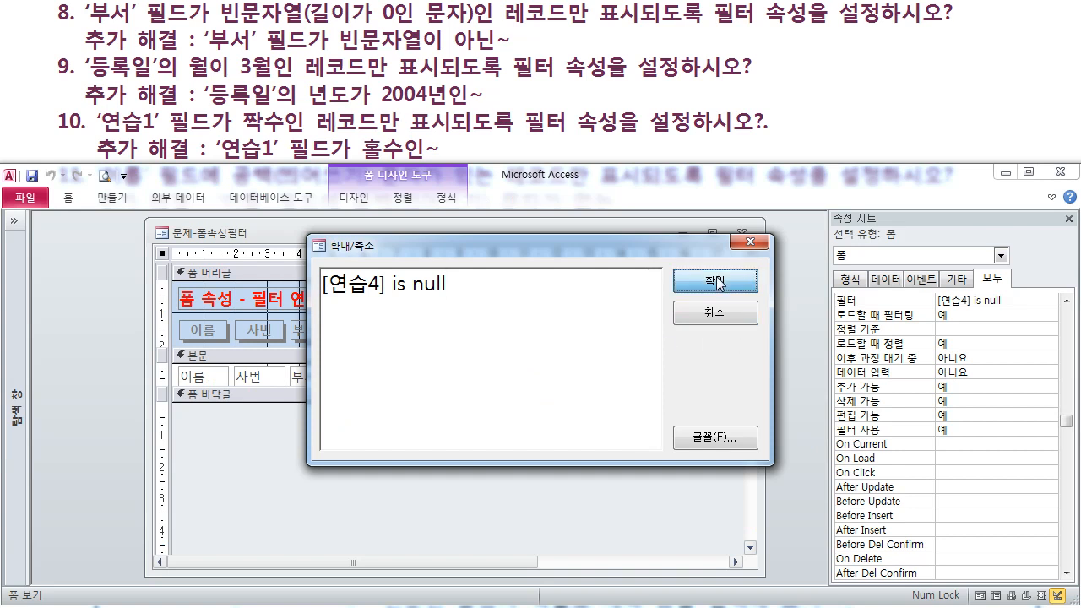
pyautogui.click(716, 281)
# Check the records filtered on the empty 연습4 field in form view and return the form to design view.
pyautogui.rightClick(327, 235)
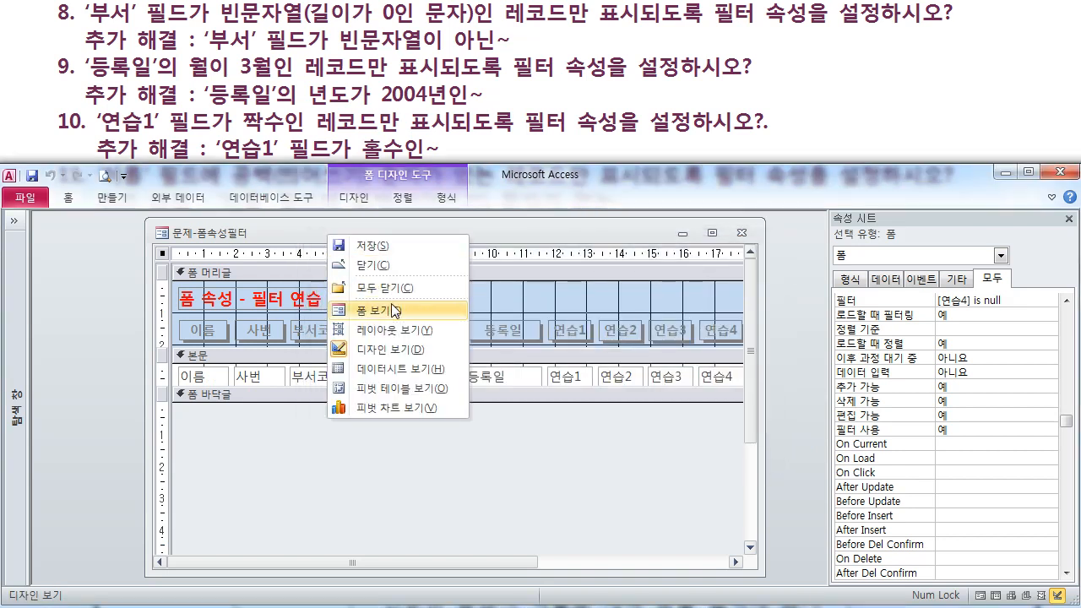
pyautogui.click(393, 311)
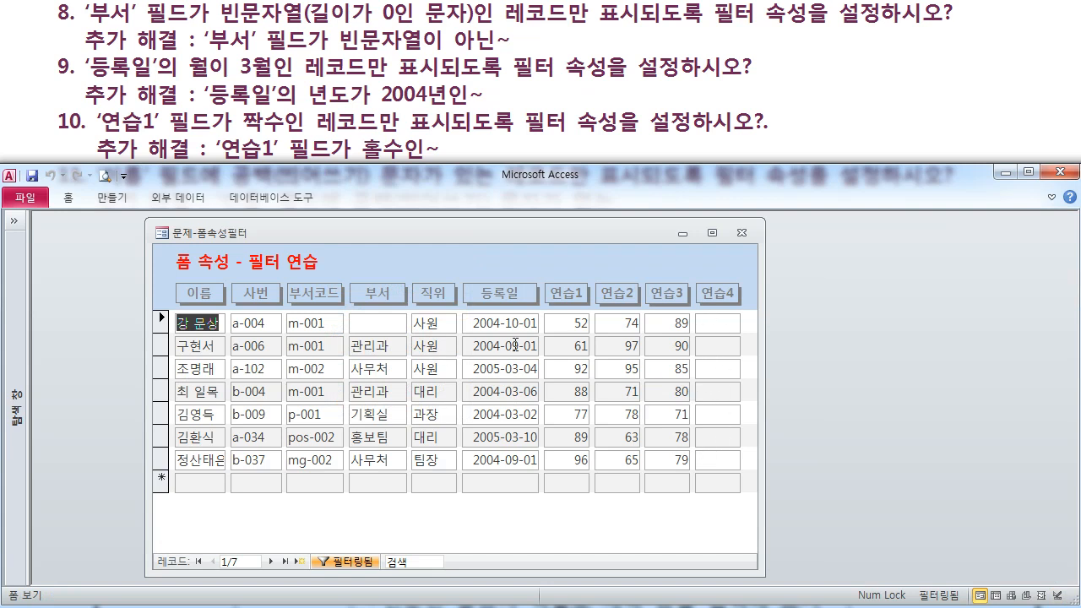
pyautogui.rightClick(370, 237)
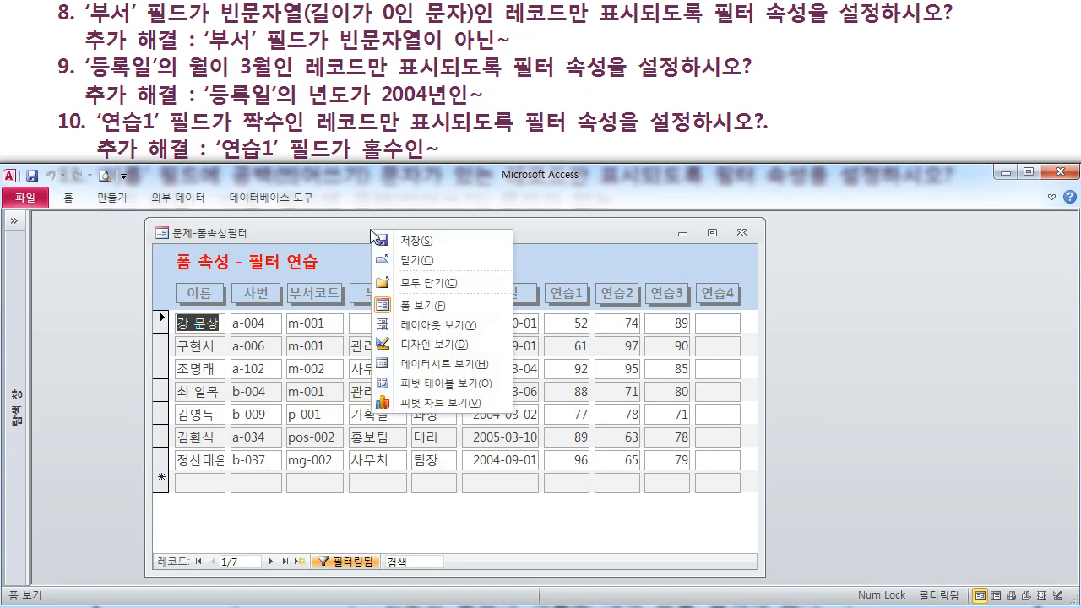
pyautogui.click(432, 346)
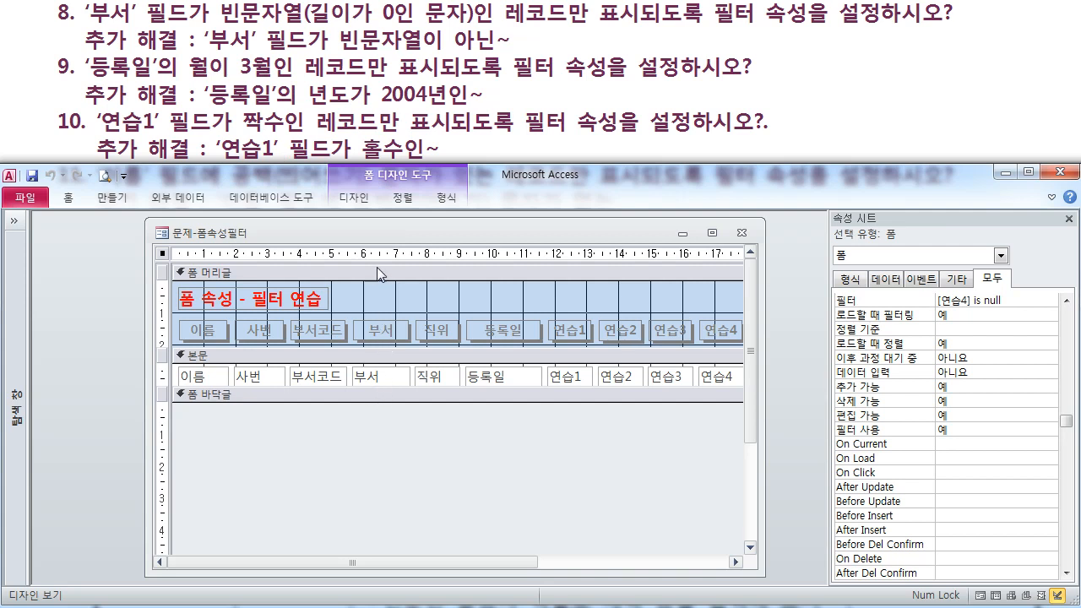
# Show the form in form view and enter "" in the empty 부서 field of the record with 사번 a-004.
pyautogui.rightClick(377, 234)
pyautogui.click(414, 306)
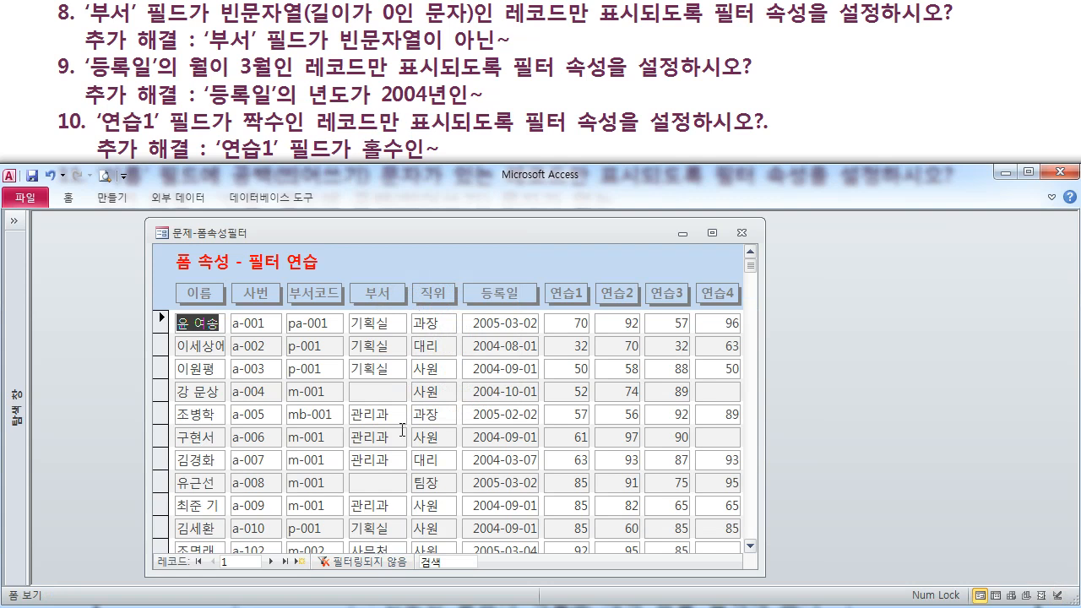
pyautogui.click(397, 387)
pyautogui.write('""')
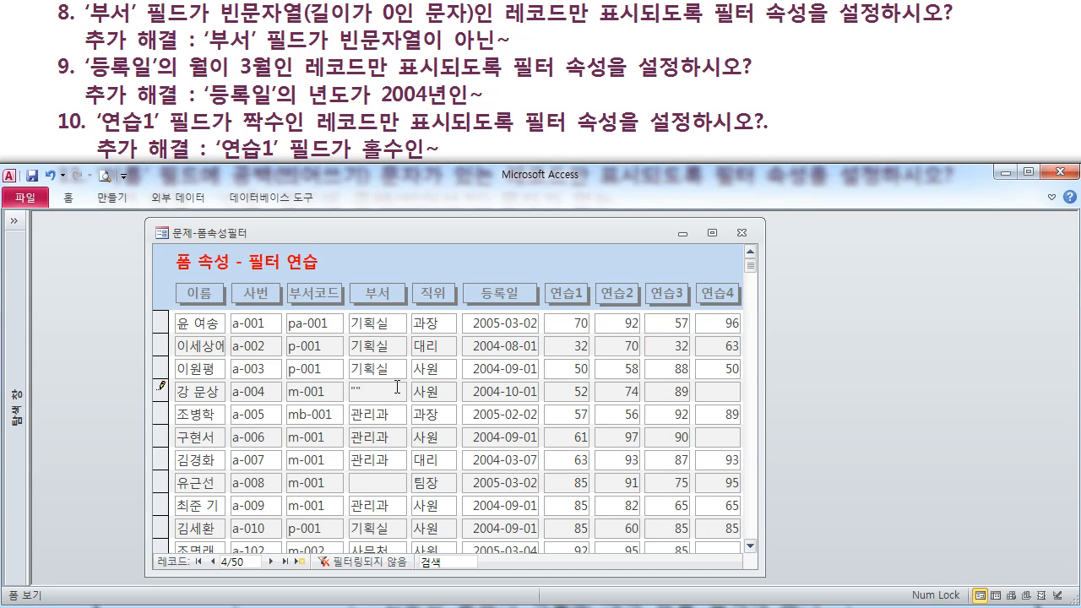
pyautogui.press('Down')
pyautogui.press('Left')
pyautogui.press('Right')
pyautogui.press('Left')
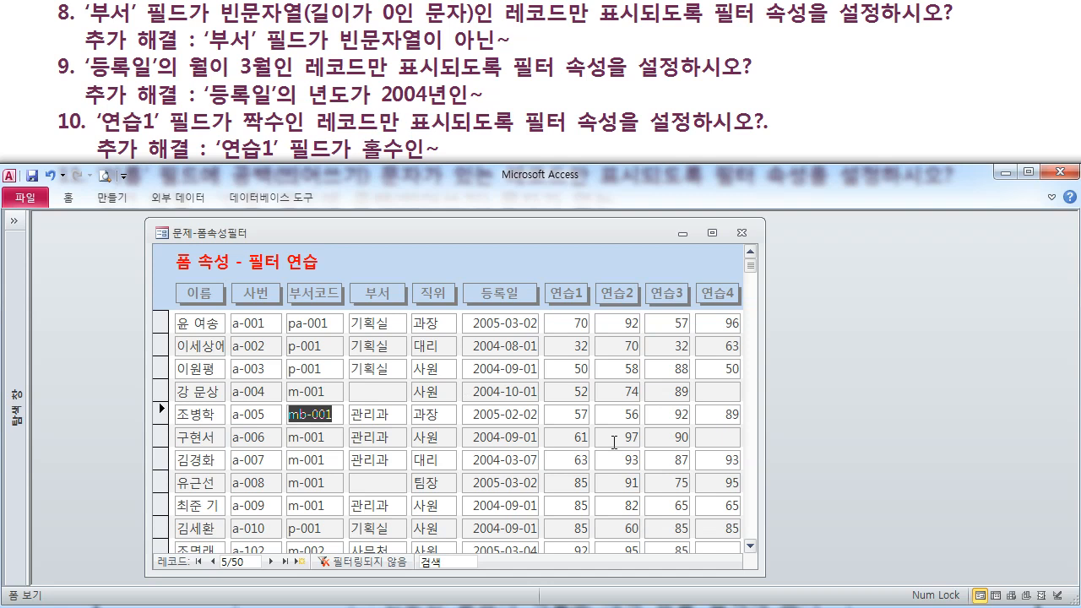
# Compare the empty 연습4 and 부서 fields of the a-004 record and return the form to design view.
pyautogui.click(726, 390)
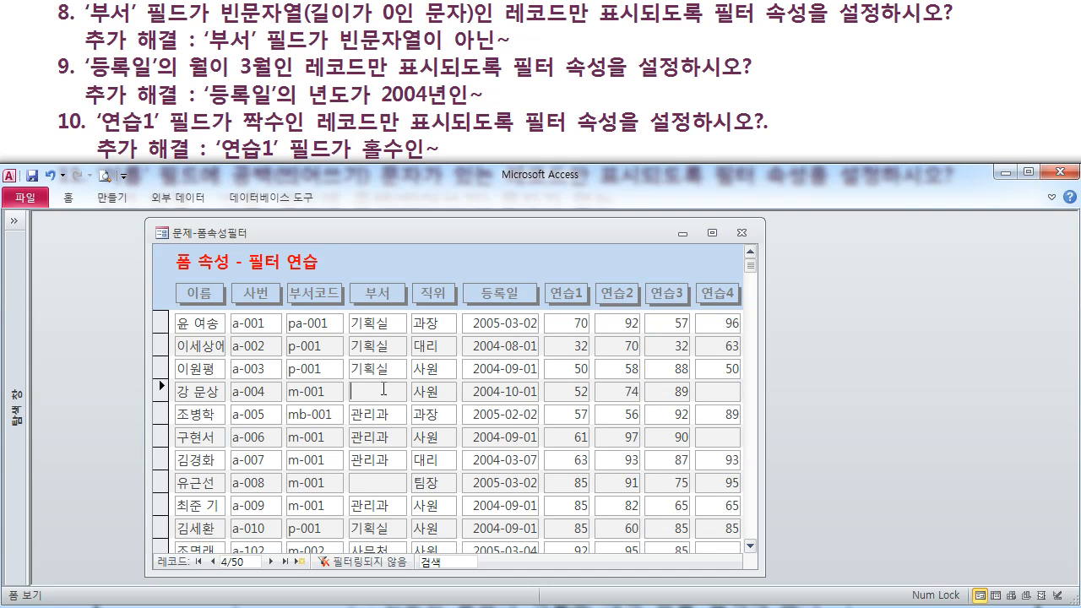
pyautogui.rightClick(431, 186)
pyautogui.rightClick(406, 240)
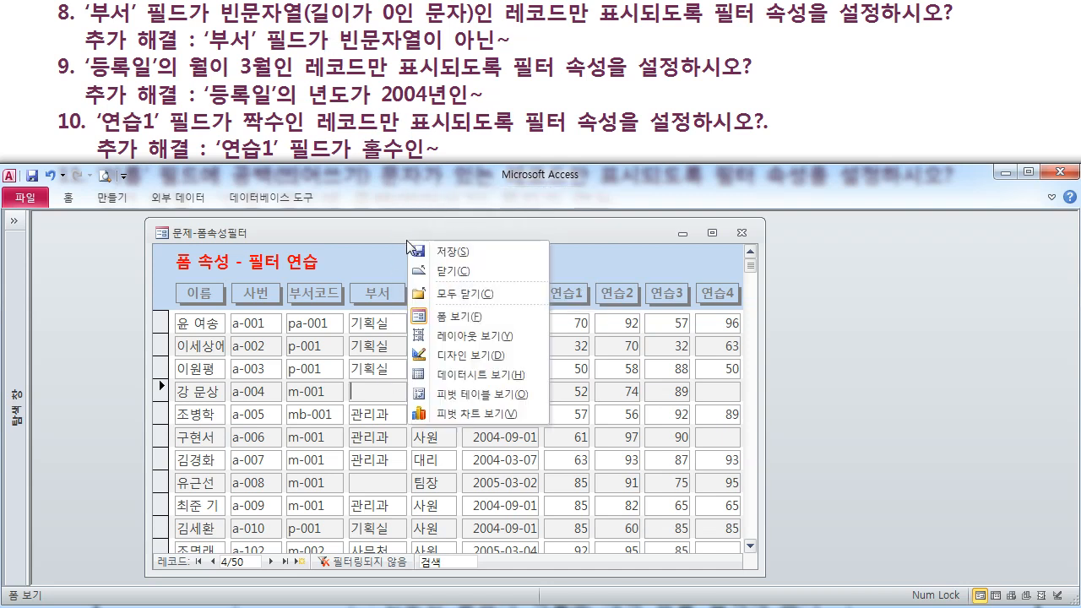
pyautogui.click(450, 355)
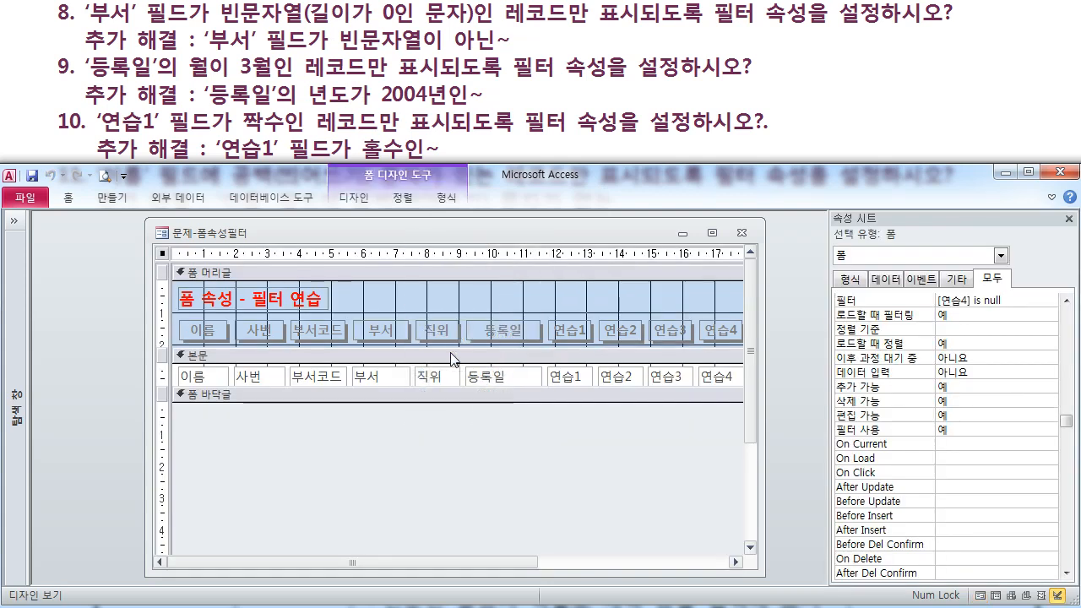
# Set the form's 필터 property to [부서] is null in the 확대/축소 editor.
pyautogui.moveTo(1024, 301); pyautogui.dragTo(889, 300)
pyautogui.hotkey('shift', 'F2')
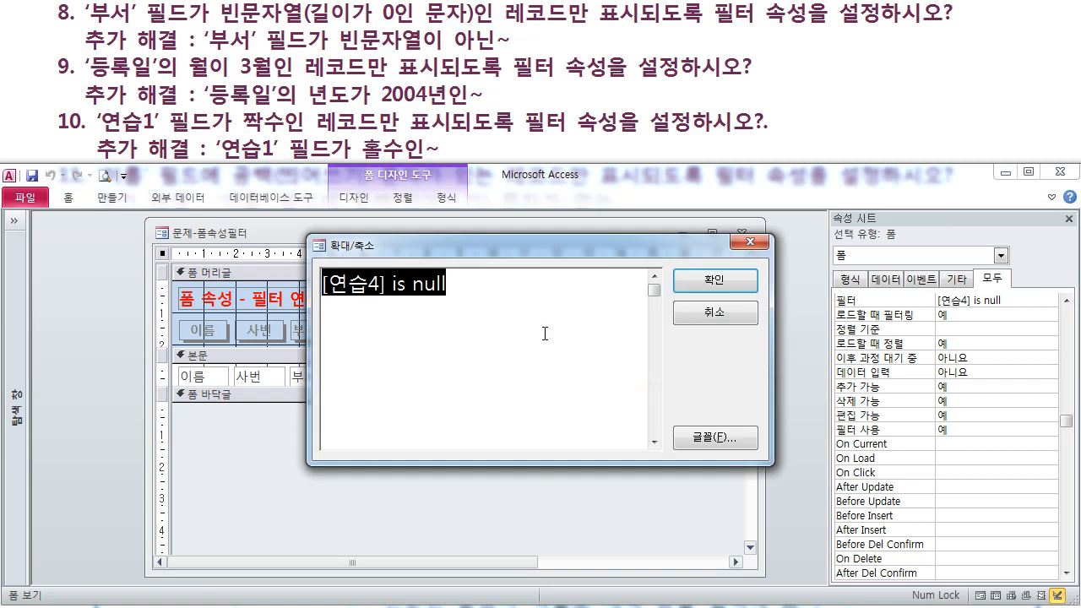
pyautogui.press('BackSpace')
pyautogui.write('부서')
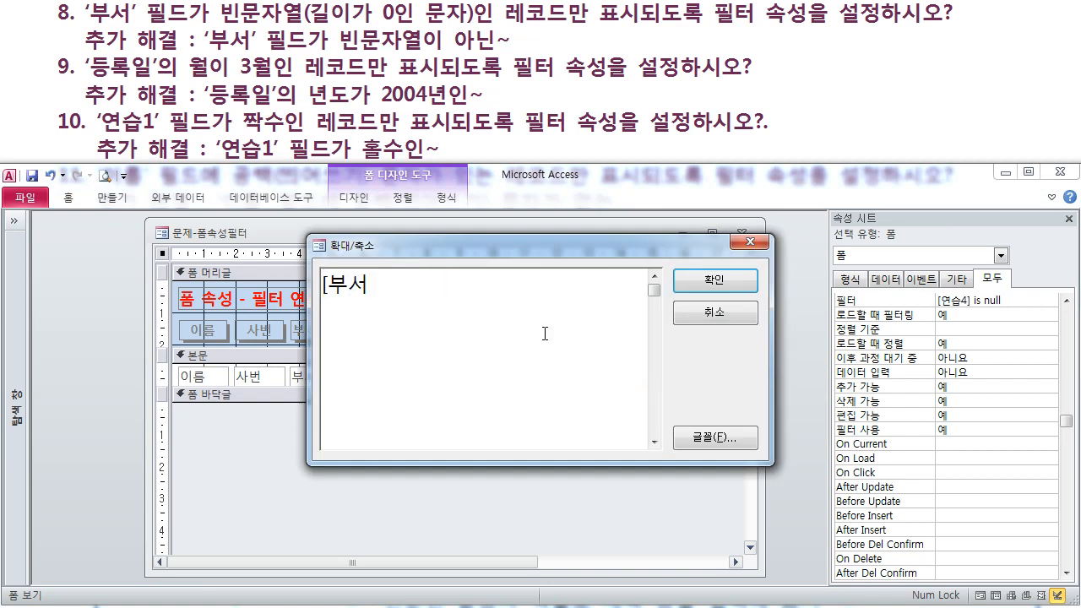
pyautogui.write('] is null')
pyautogui.press('Return')
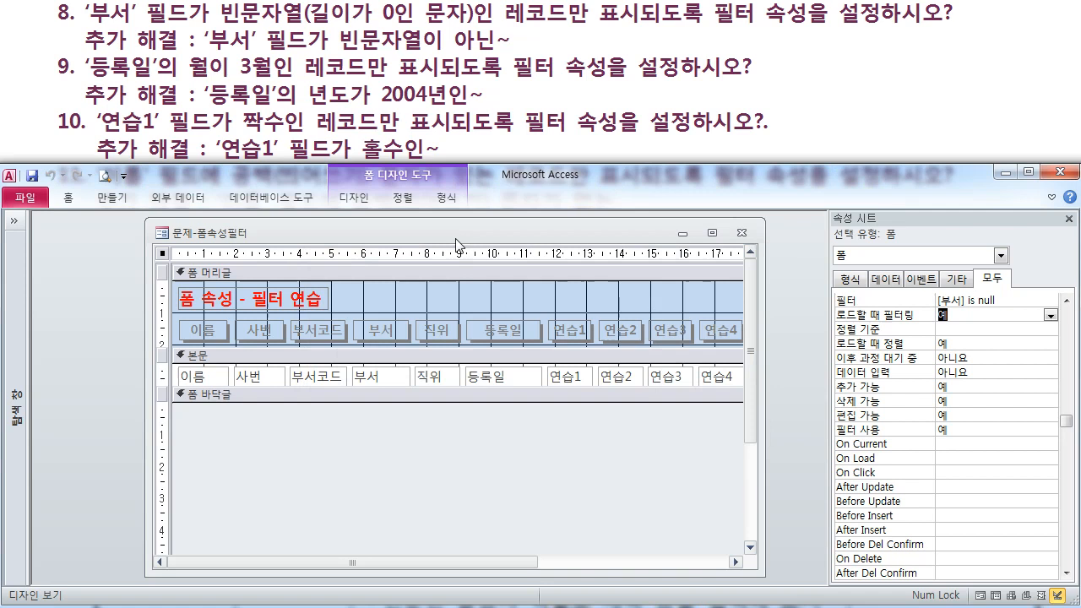
# Check the result of the Null filter on 부서 in form view and return the form to design view.
pyautogui.rightClick(380, 242)
pyautogui.click(410, 316)
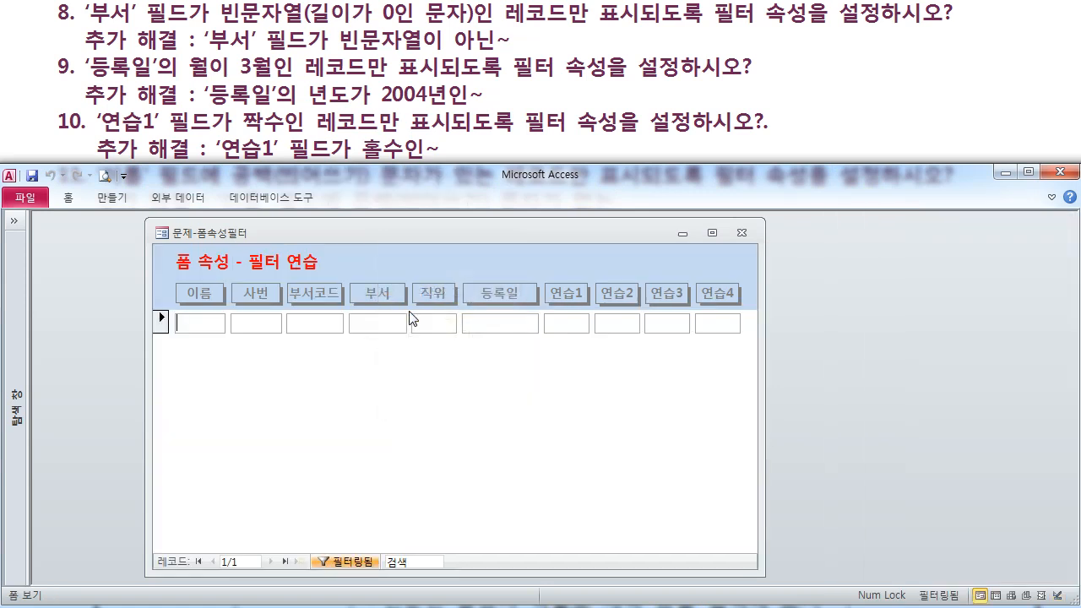
pyautogui.rightClick(364, 236)
pyautogui.click(431, 349)
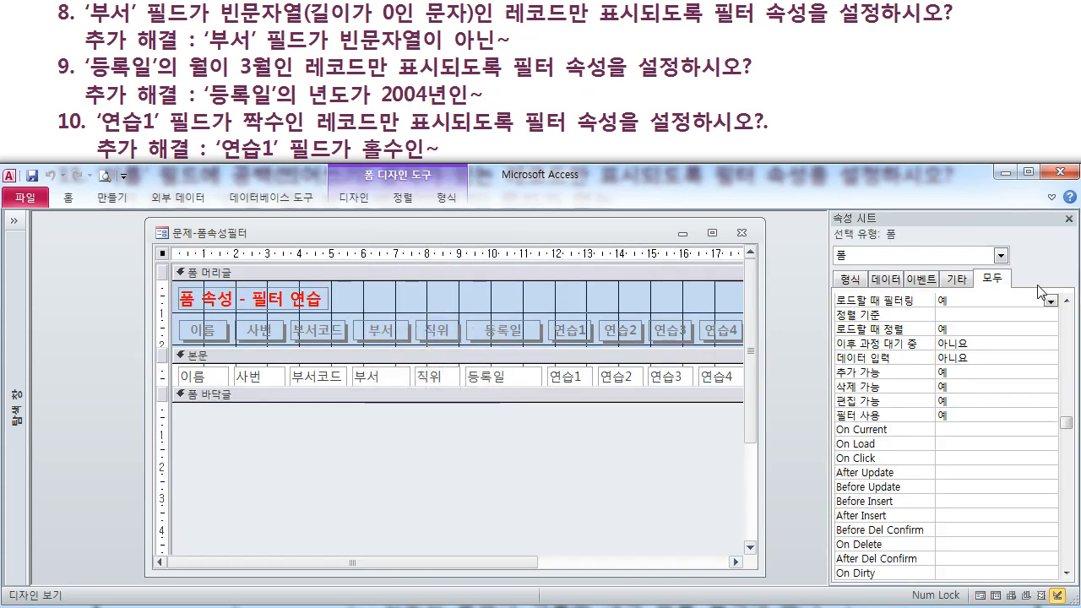
# Replace the is null condition in the form's 필터 property so the expression is [부서] ="" and confirm it.
pyautogui.click(1067, 299)
pyautogui.click(1068, 300)
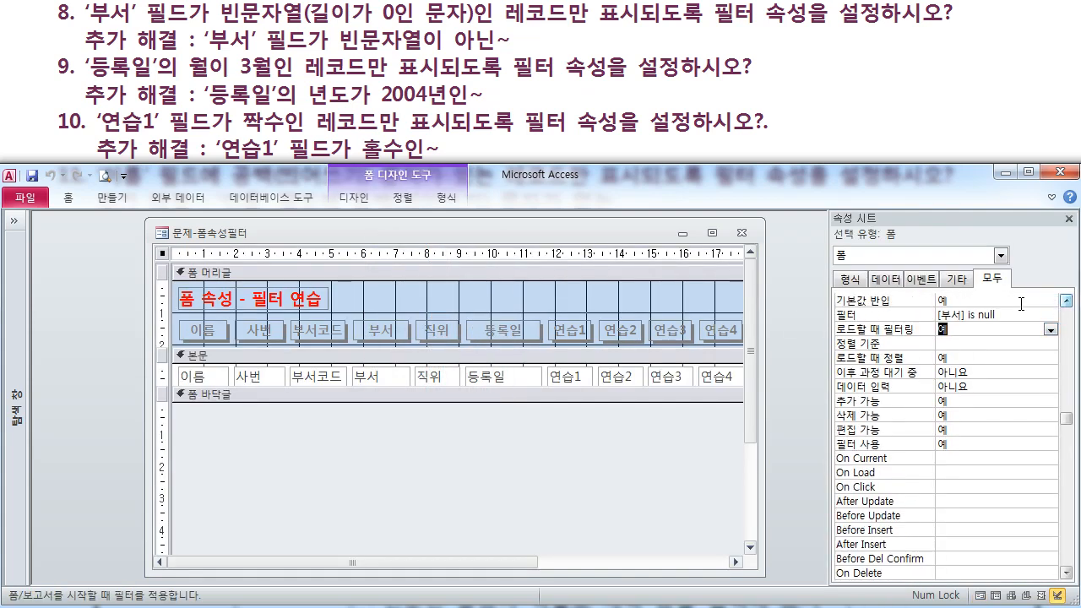
pyautogui.hotkey('shift', 'F2')
pyautogui.click(502, 298)
pyautogui.moveTo(384, 285); pyautogui.dragTo(473, 282)
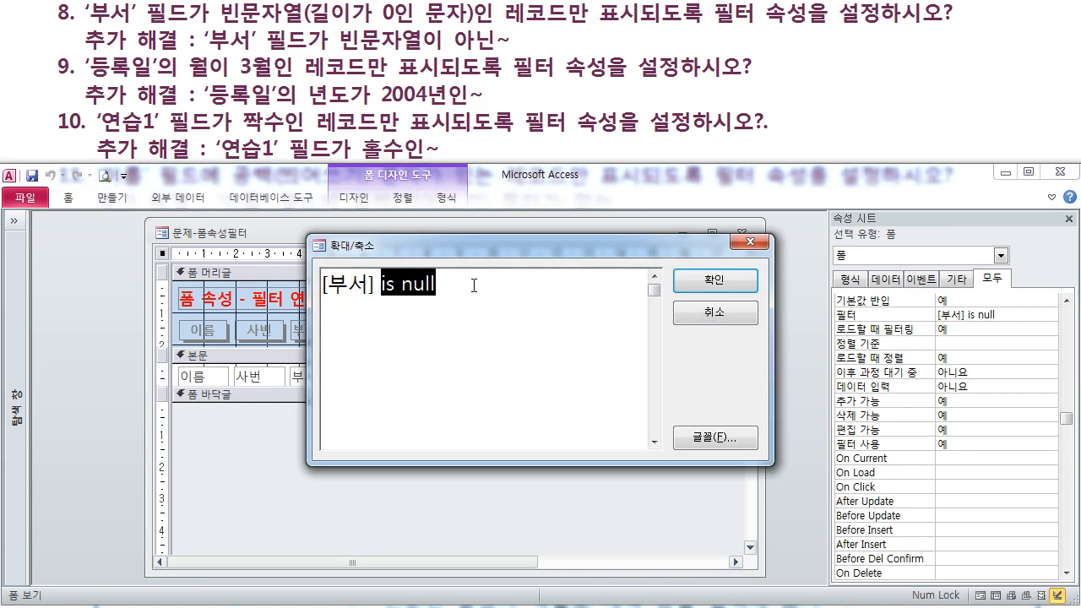
pyautogui.write('=""')
pyautogui.press('BackSpace')
pyautogui.press('BackSpace')
pyautogui.press('BackSpace')
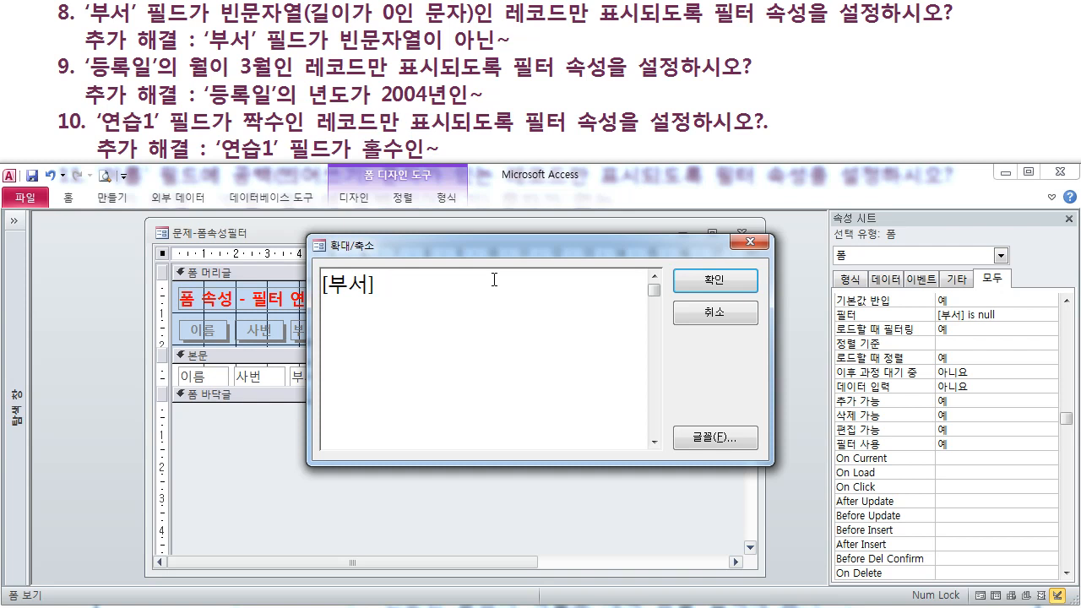
pyautogui.write('=""')
pyautogui.moveTo(394, 283); pyautogui.dragTo(445, 286)
pyautogui.click(421, 295)
pyautogui.click(710, 282)
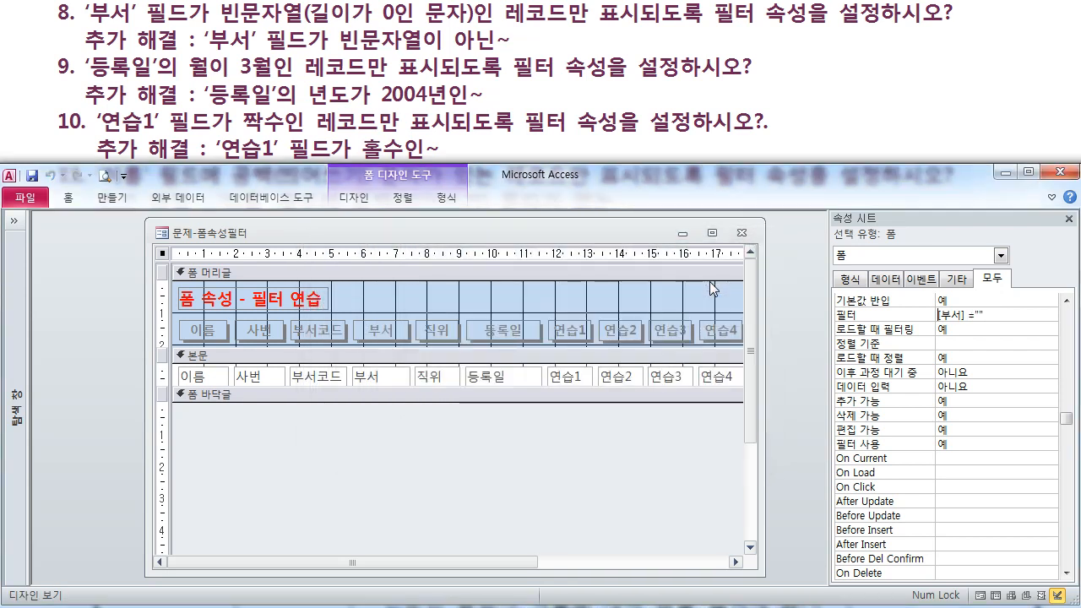
pyautogui.press('Return')
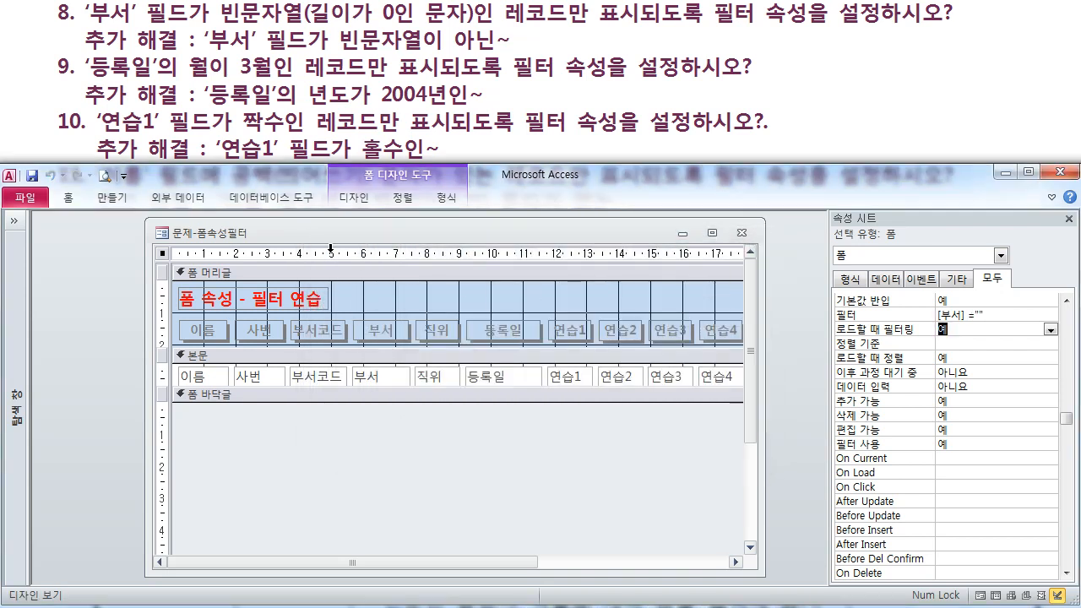
# Inspect the 부서 fields of the records filtered by empty string in form view and return to design view.
pyautogui.rightClick(329, 245)
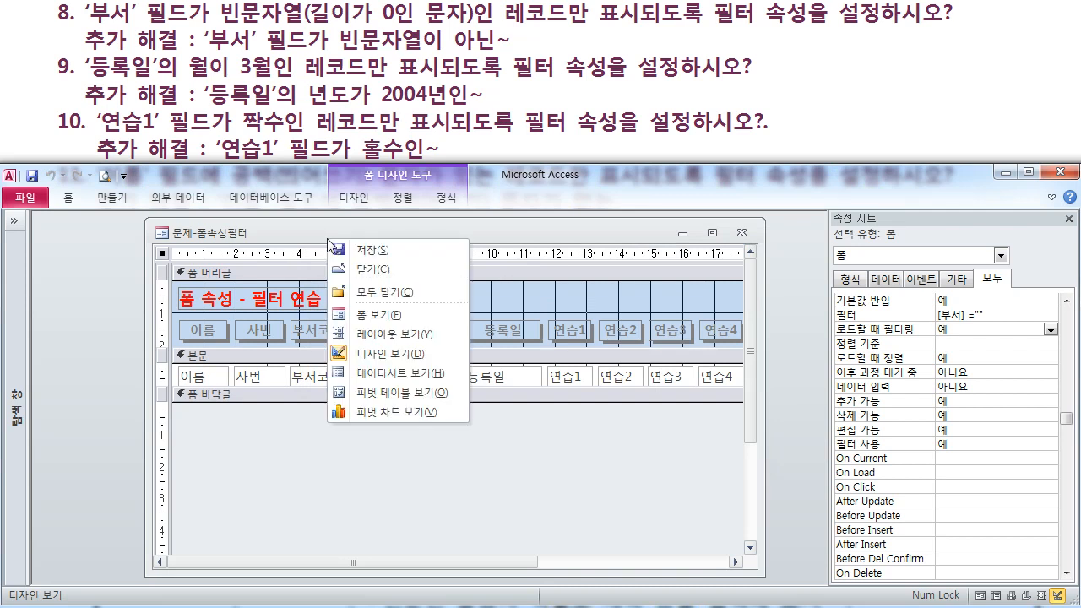
pyautogui.click(346, 318)
pyautogui.click(387, 322)
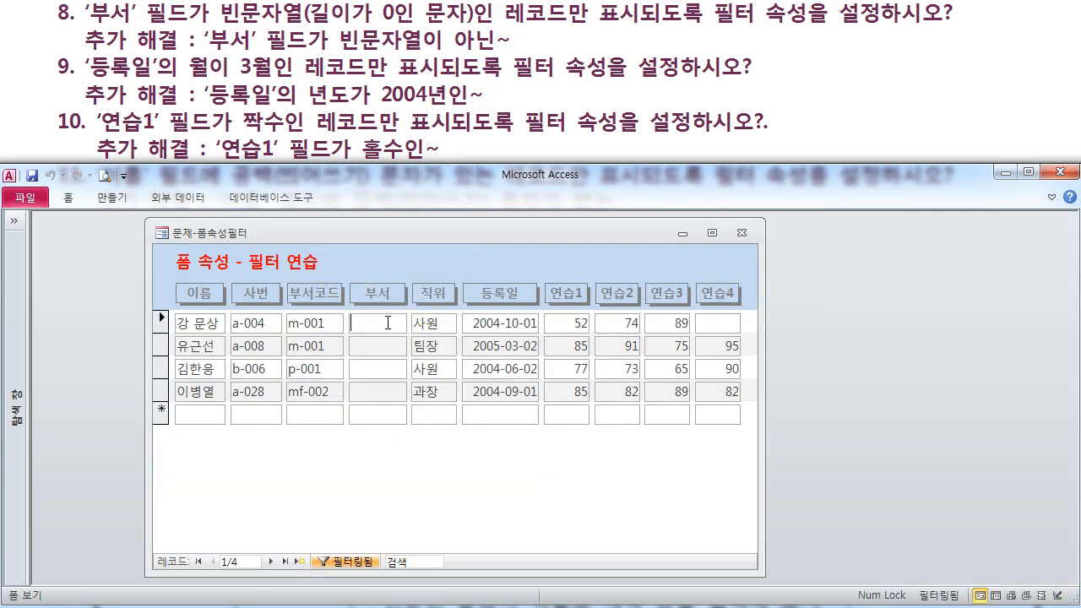
pyautogui.click(383, 364)
pyautogui.click(381, 389)
pyautogui.click(381, 328)
pyautogui.click(380, 346)
pyautogui.rightClick(370, 223)
pyautogui.click(432, 341)
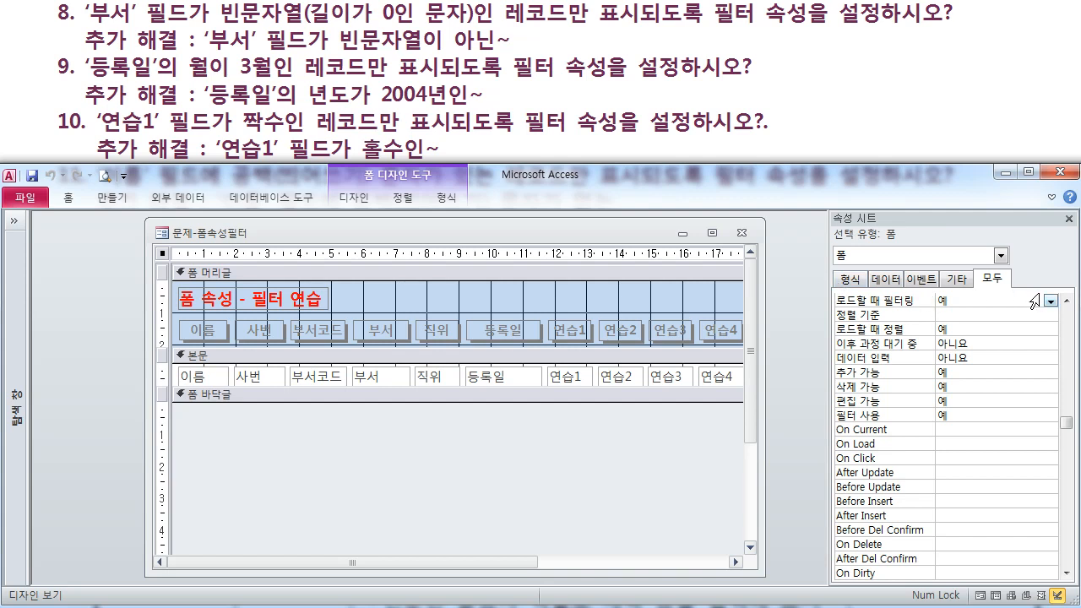
# Replace the form's 필터 expression with month([등록일])=3 in the 확대/축소 editor and confirm it.
pyautogui.click(1066, 301)
pyautogui.click(936, 300)
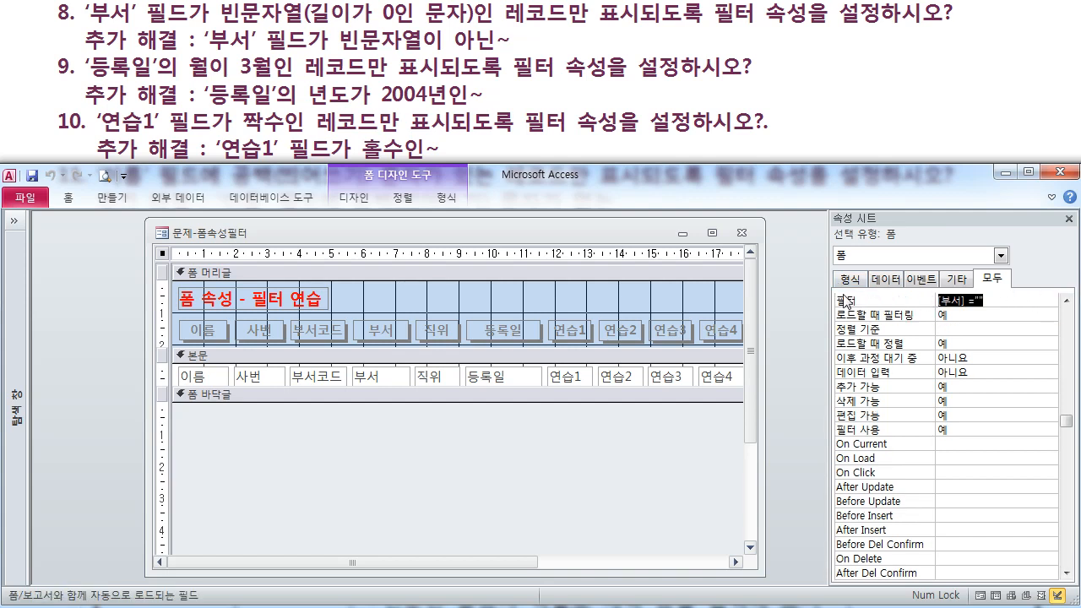
pyautogui.hotkey('shift', 'F2')
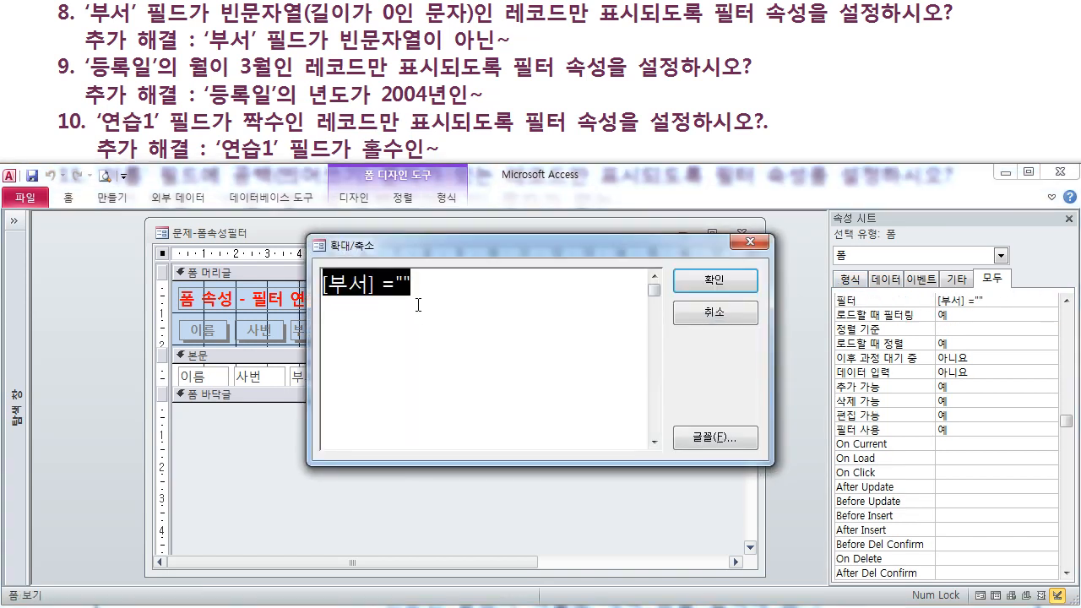
pyautogui.press('Delete')
pyautogui.write('mos')
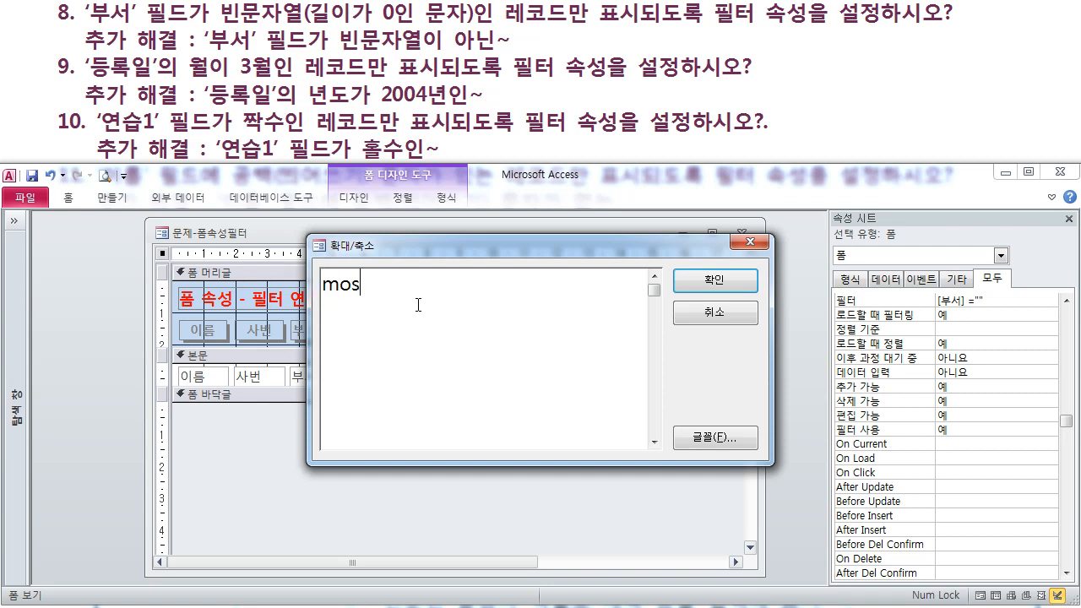
pyautogui.press('BackSpace')
pyautogui.write('nth([')
pyautogui.write('등로')
pyautogui.write('록일])')
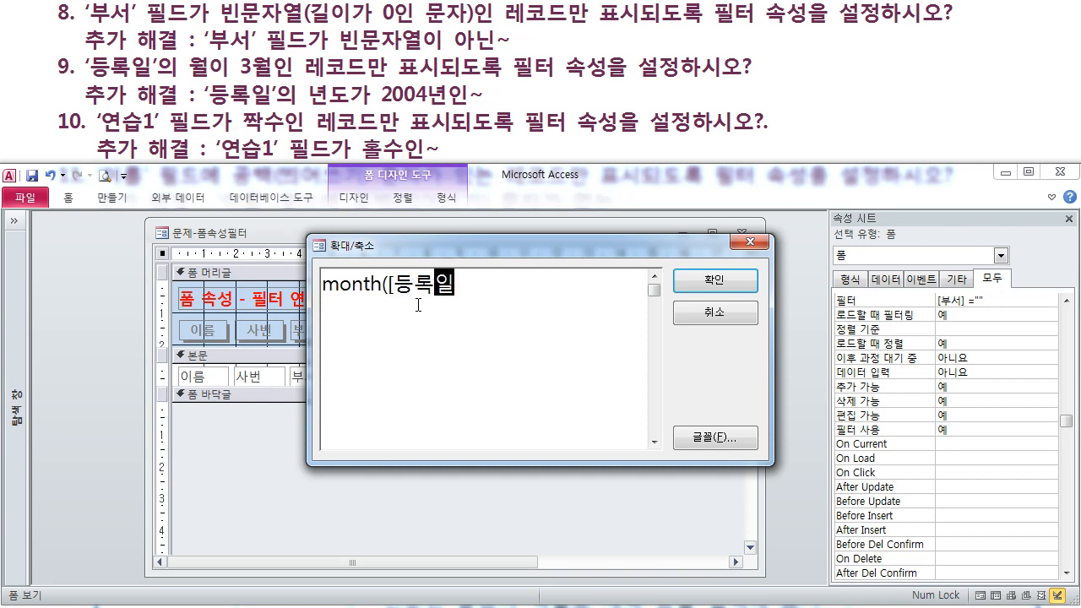
pyautogui.write('=3')
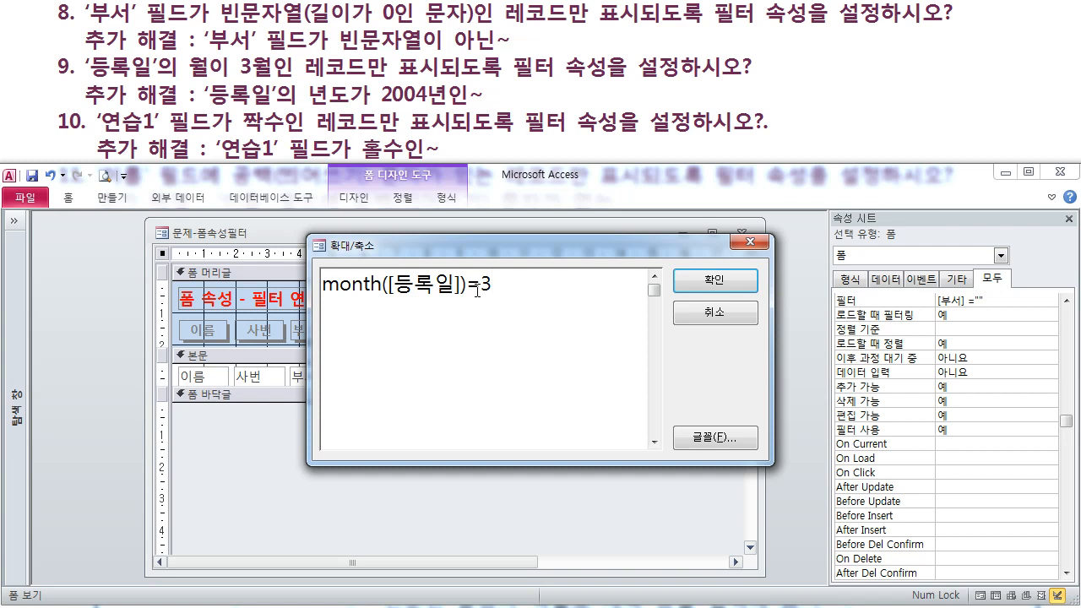
pyautogui.moveTo(478, 287); pyautogui.dragTo(321, 287)
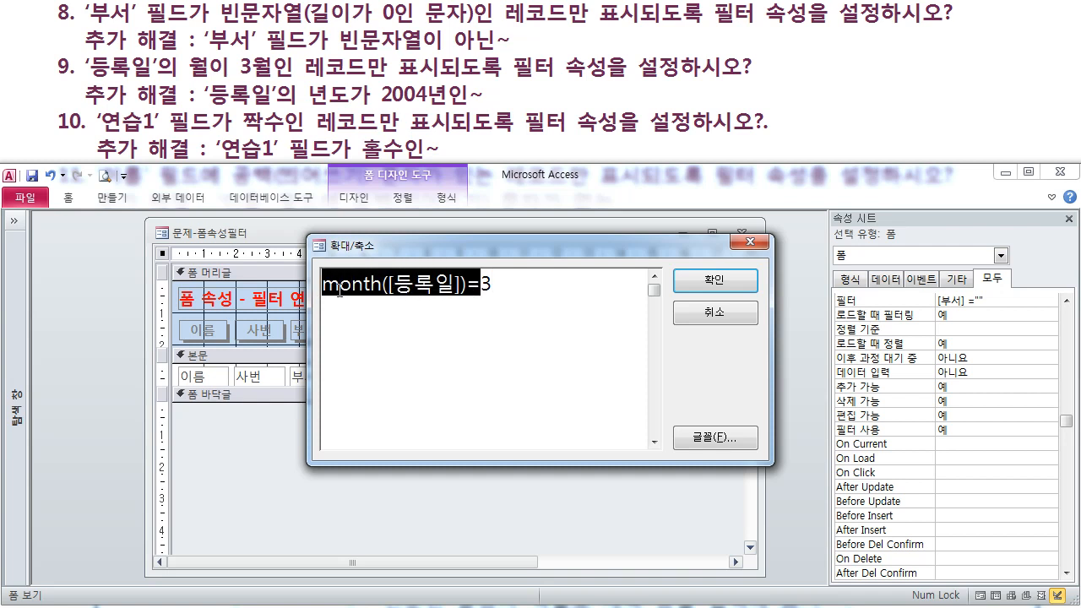
pyautogui.click(352, 287)
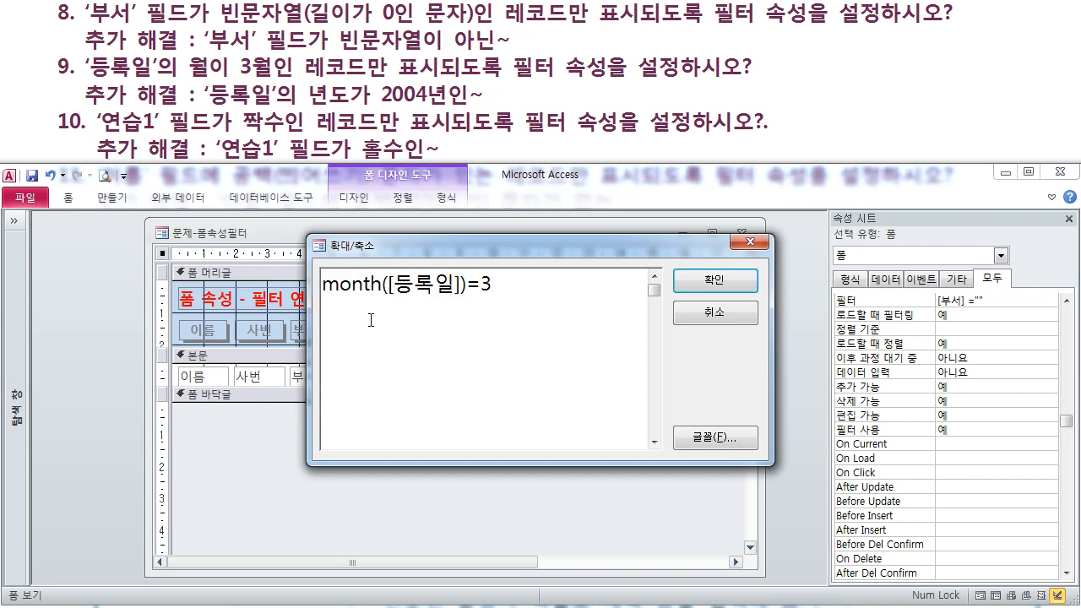
pyautogui.moveTo(387, 286); pyautogui.dragTo(319, 285)
pyautogui.click(534, 289)
pyautogui.click(706, 284)
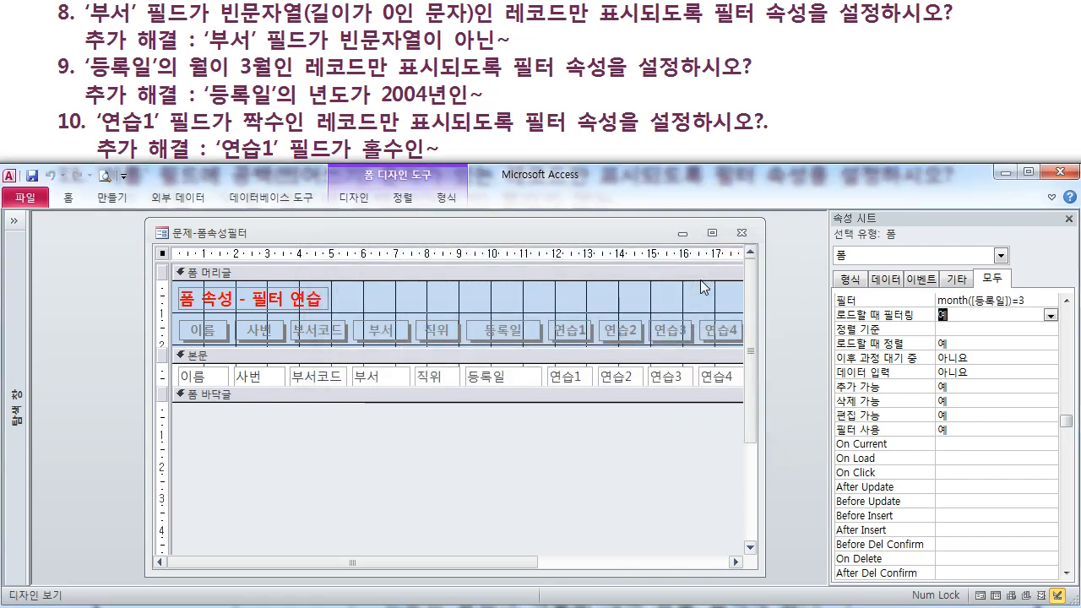
# Inspect the 등록일 dates of the filtered records in form view and return to design view.
pyautogui.click(342, 253)
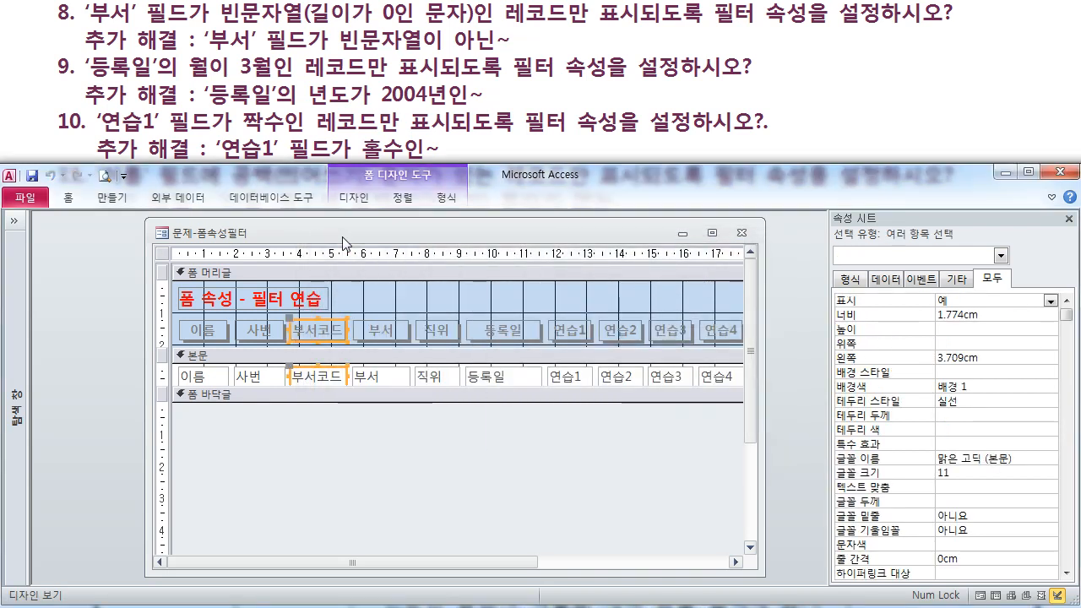
pyautogui.rightClick(342, 242)
pyautogui.click(388, 313)
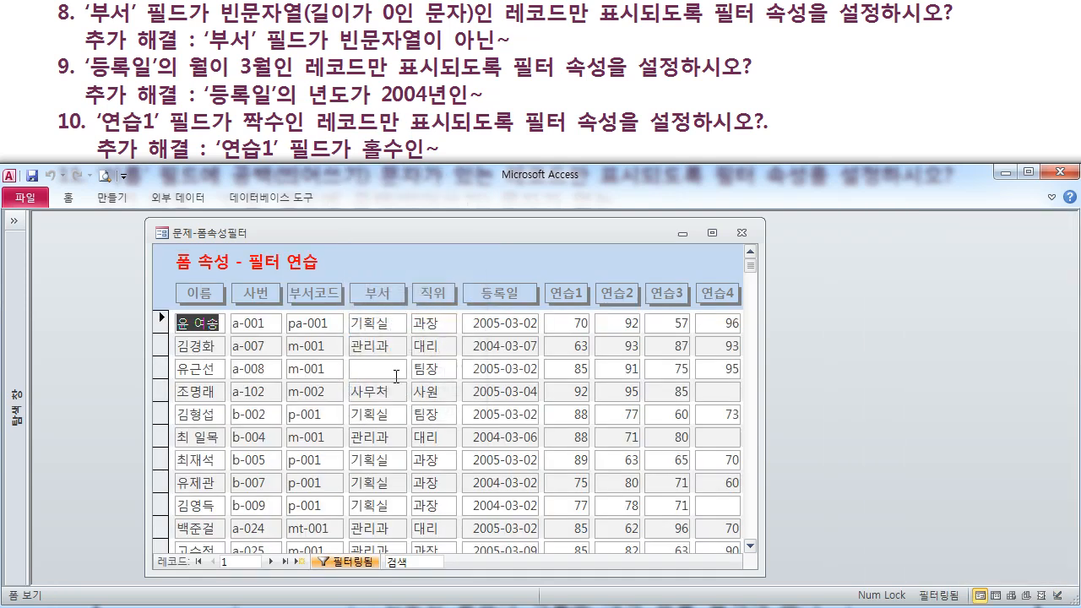
pyautogui.scroll(-5, 510, 351)
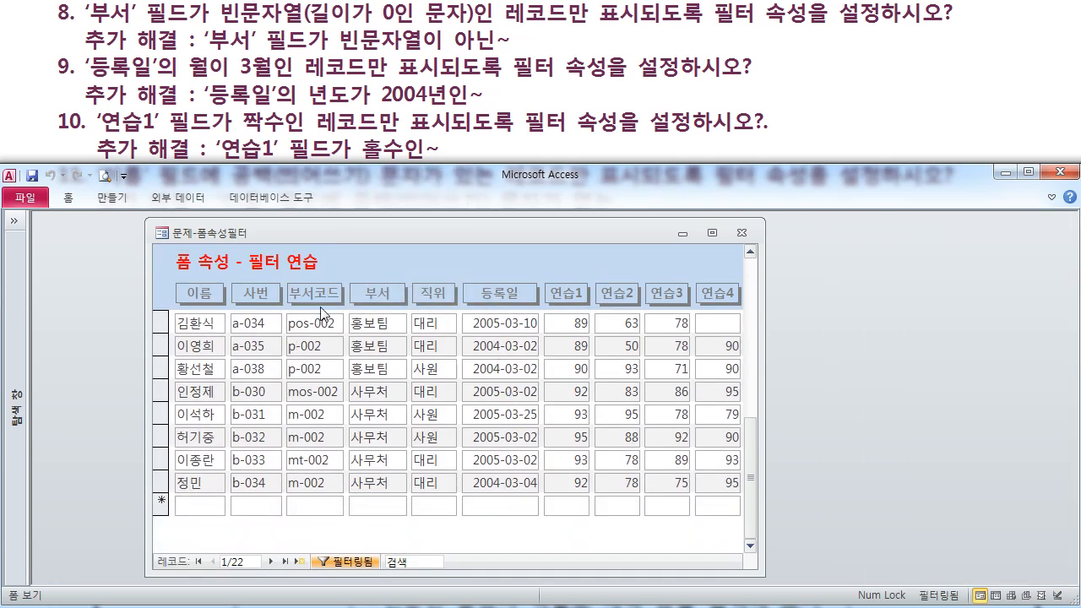
pyautogui.rightClick(327, 238)
pyautogui.click(372, 351)
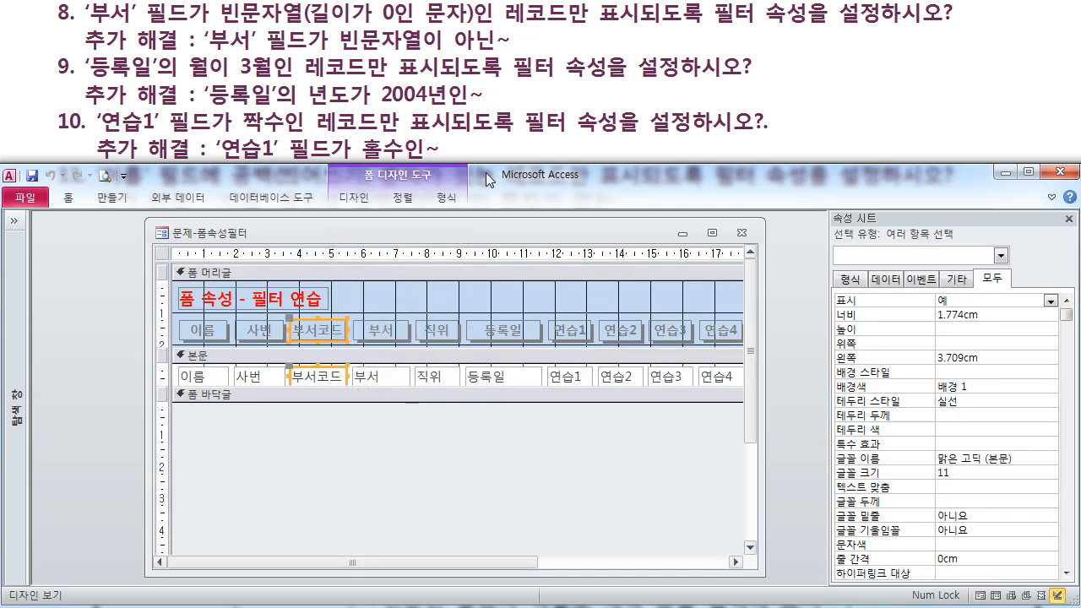
# Shrink the Access window to uncover question 11 and select the whole form to bring up its 필터 property.
pyautogui.moveTo(489, 163); pyautogui.dragTo(491, 225)
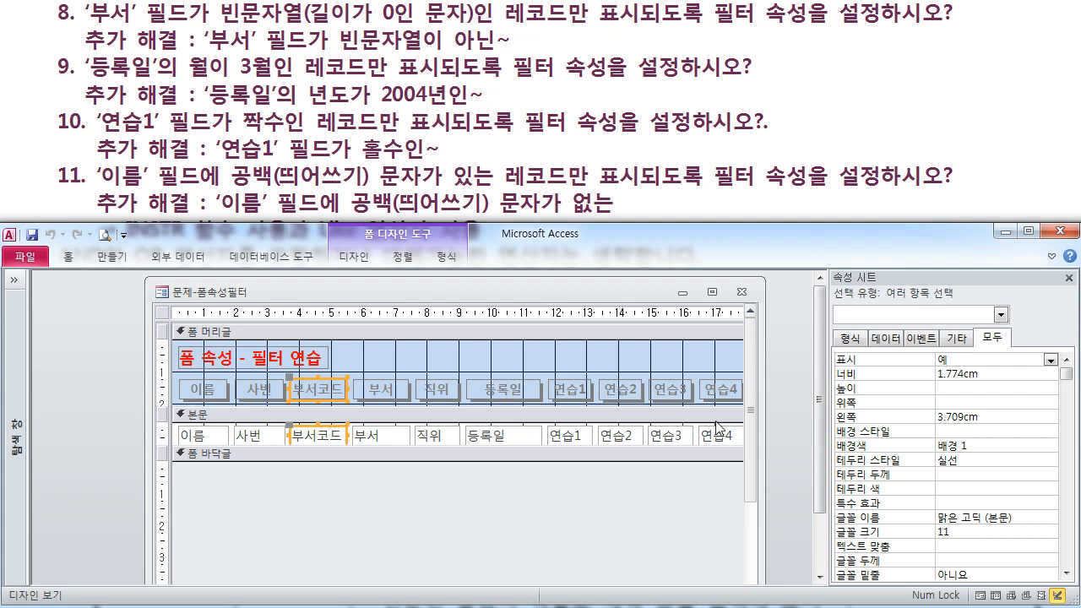
pyautogui.click(977, 417)
pyautogui.click(997, 400)
pyautogui.scroll(-2, 997, 397)
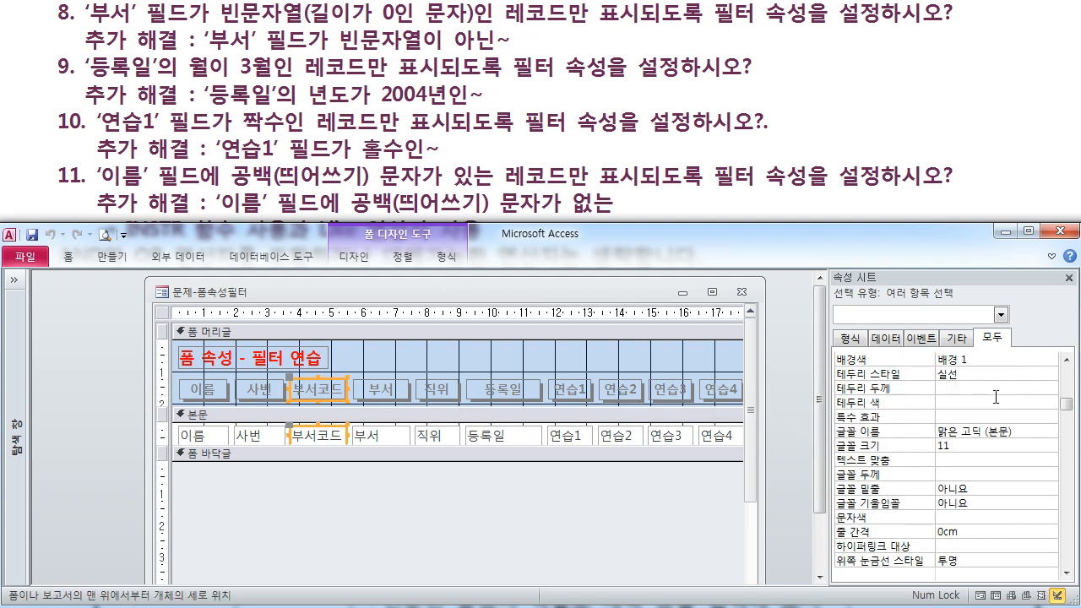
pyautogui.scroll(2, 997, 397)
pyautogui.scroll(-10, 996, 397)
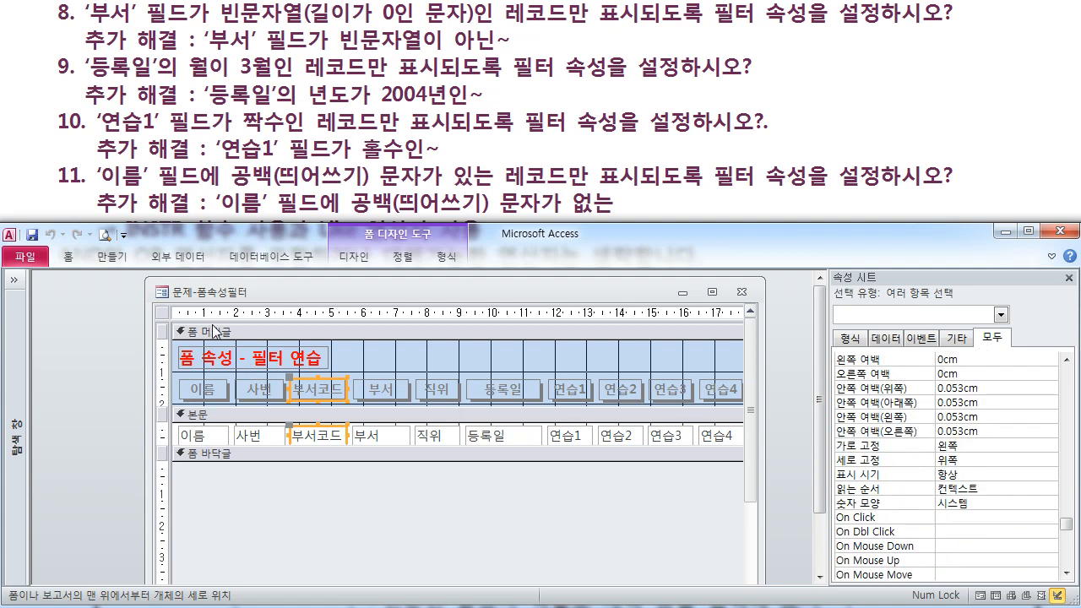
pyautogui.click(164, 313)
pyautogui.click(875, 385)
pyautogui.scroll(-15, 976, 379)
pyautogui.scroll(-7, 975, 378)
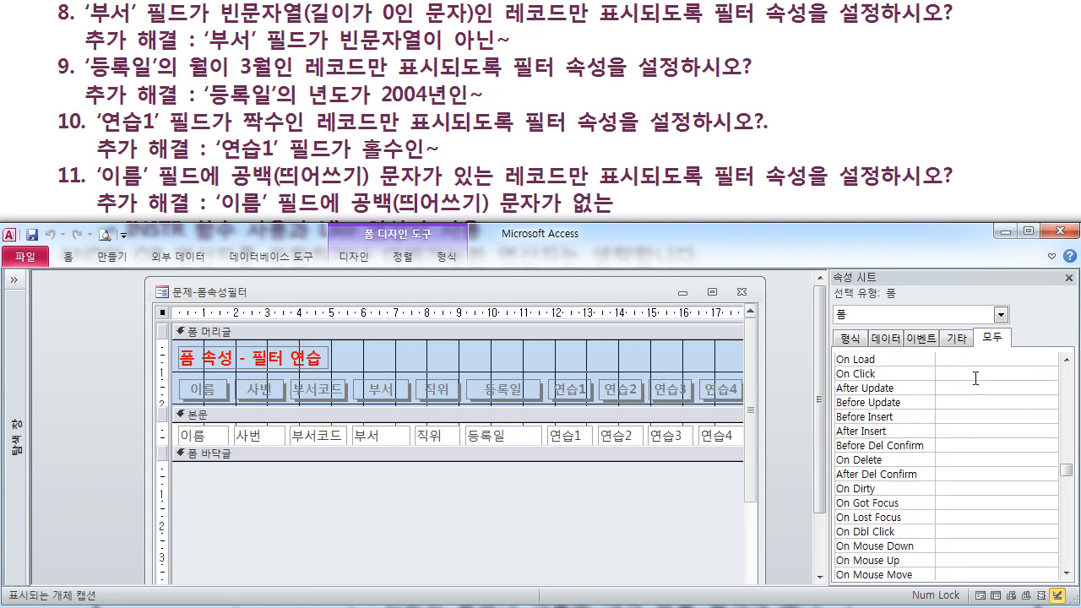
pyautogui.scroll(9, 976, 379)
pyautogui.scroll(3, 976, 378)
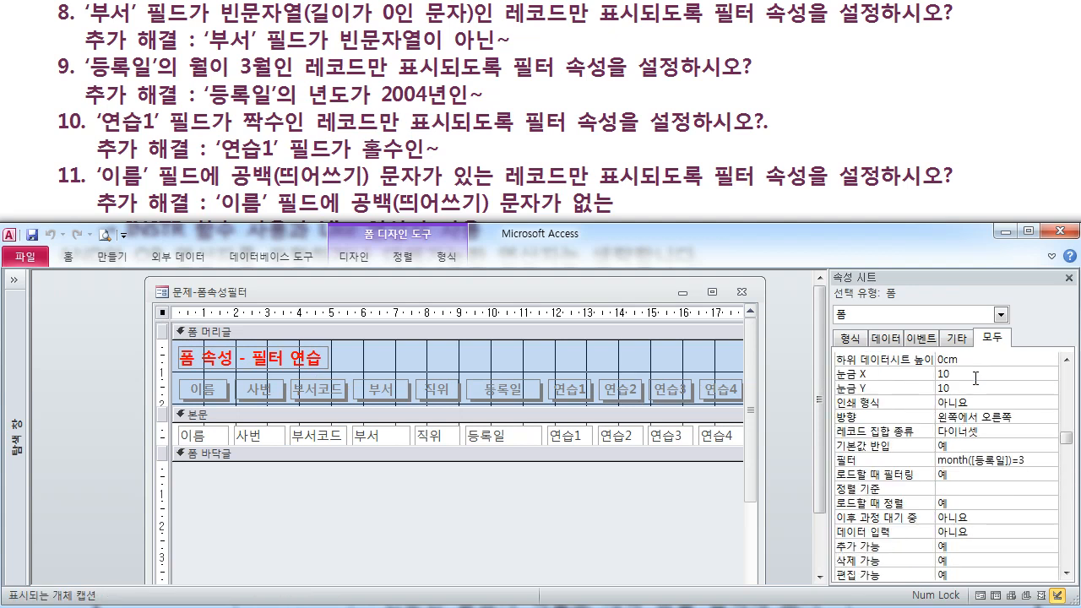
# Replace the form's 필터 expression with [연습1] mod 2=0 in the 확대/축소 editor and confirm it.
pyautogui.click(981, 459)
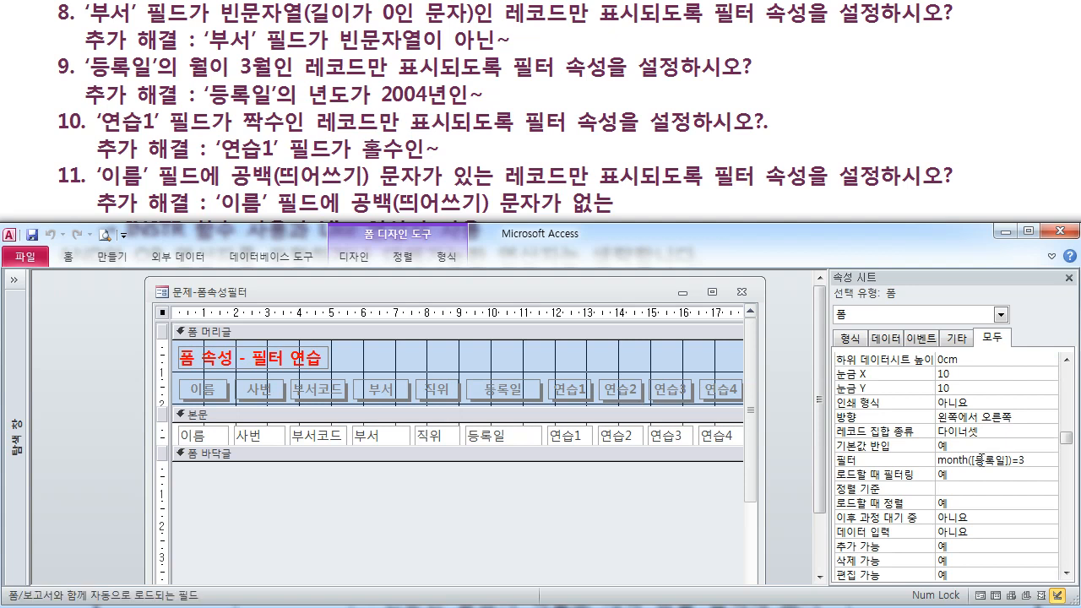
pyautogui.hotkey('shift', 'F2')
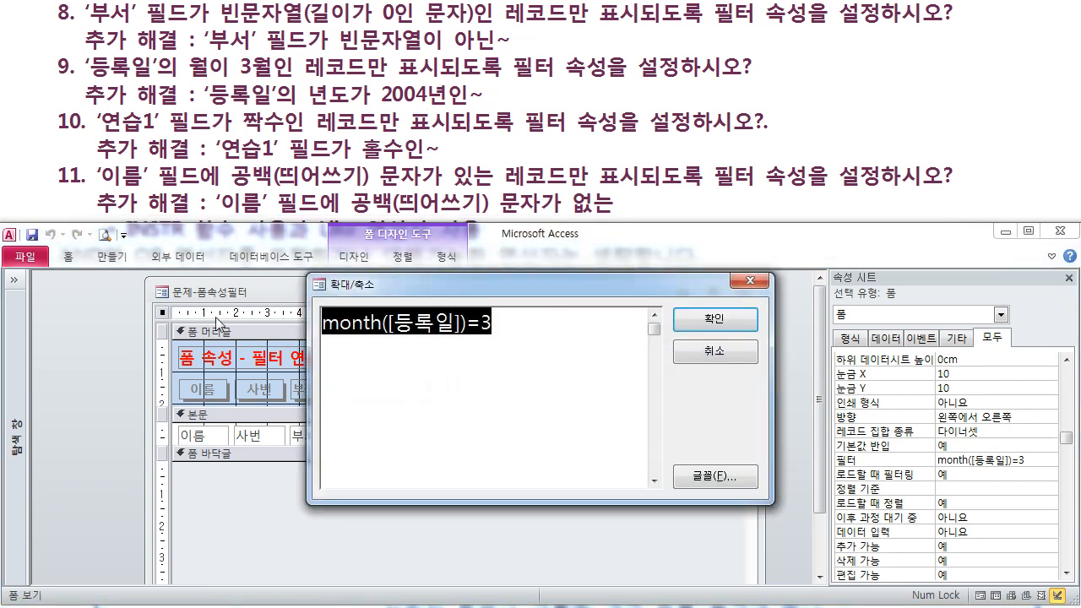
pyautogui.press('Delete')
pyautogui.write('[')
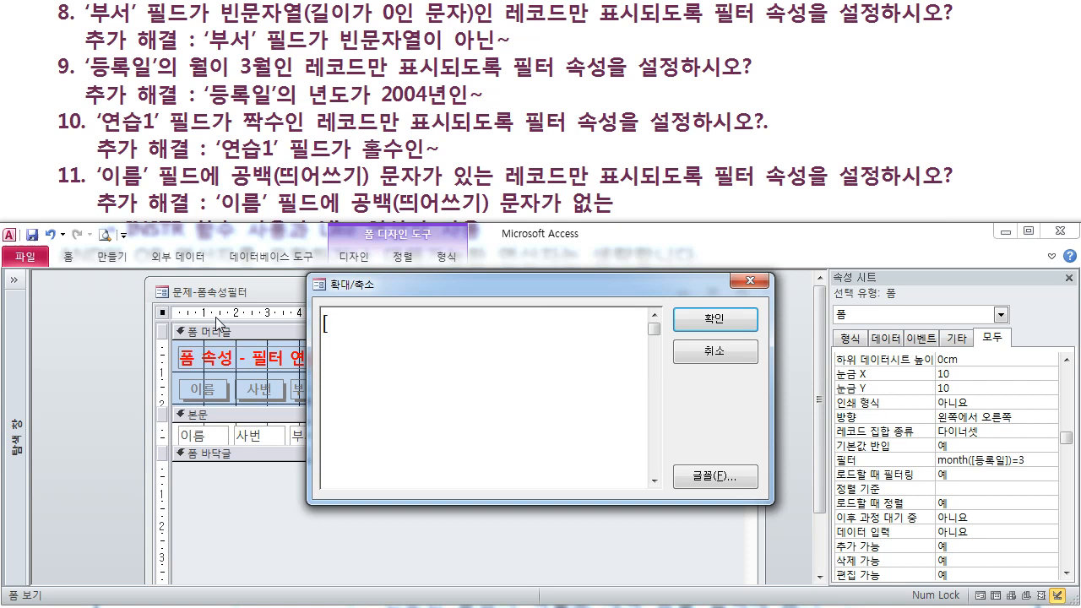
pyautogui.write('연습1] mod 2 =0')
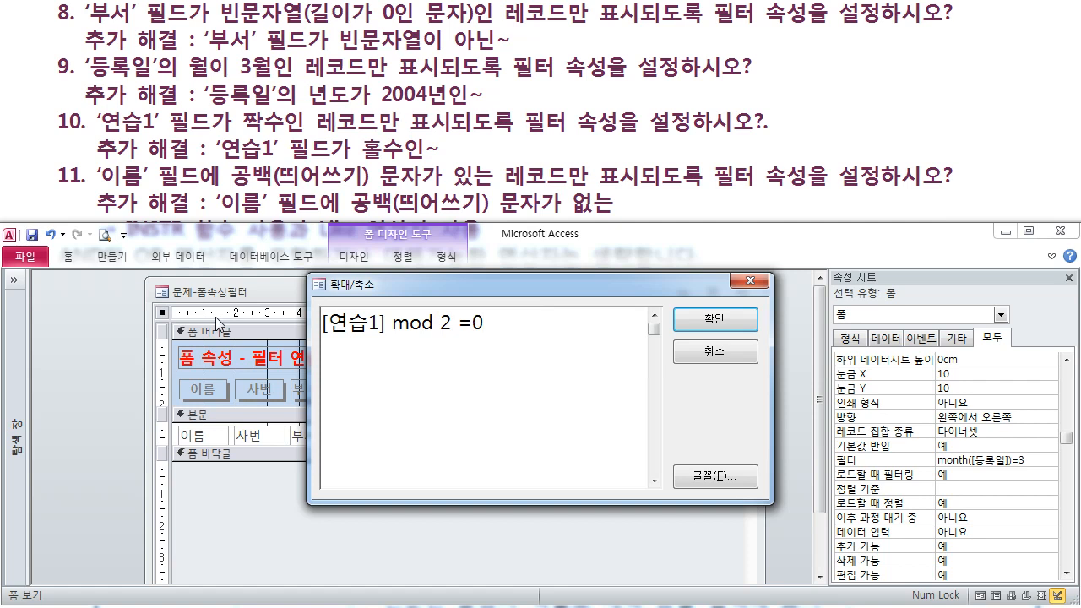
pyautogui.press('Left')
pyautogui.press('Left')
pyautogui.press('Left')
pyautogui.press('Delete')
pyautogui.press('Right')
pyautogui.press('BackSpace')
pyautogui.press('Return')
pyautogui.press('Return')
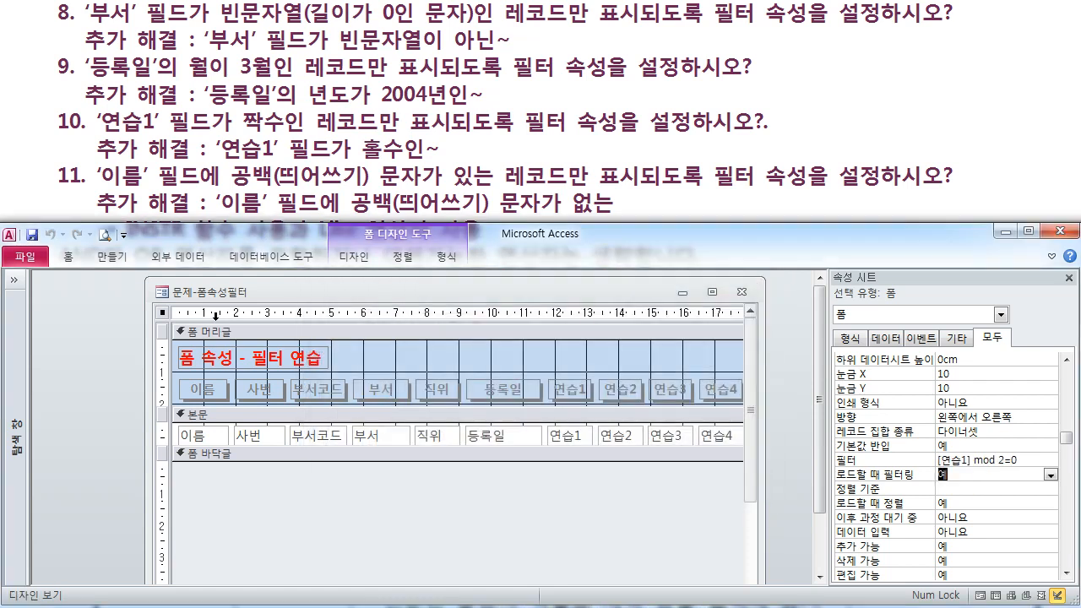
# Check the 연습1 values of the records filtered for even numbers in form view.
pyautogui.rightClick(298, 285)
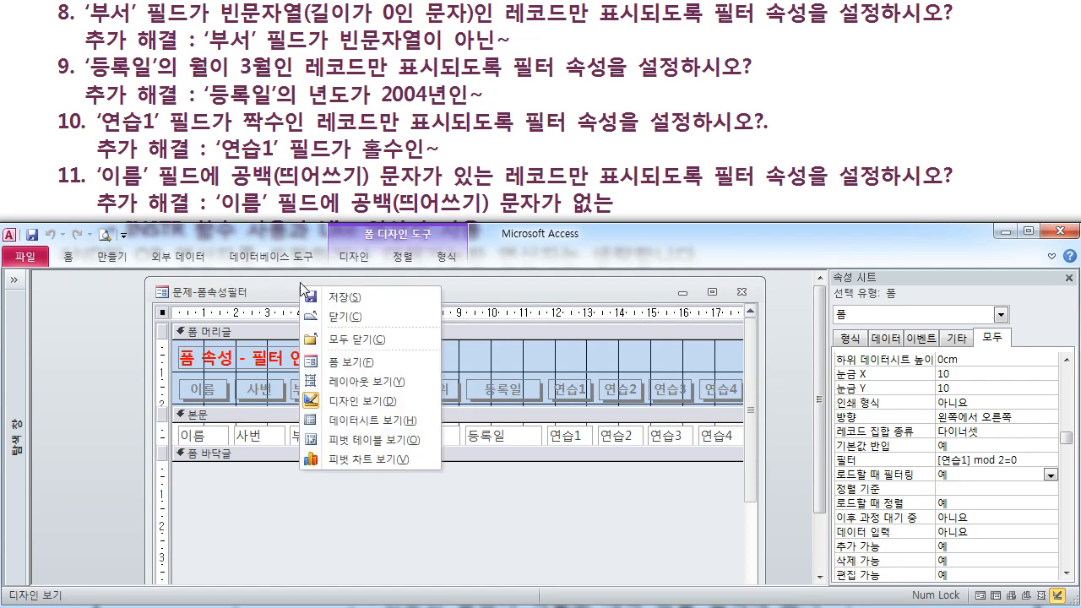
pyautogui.click(363, 365)
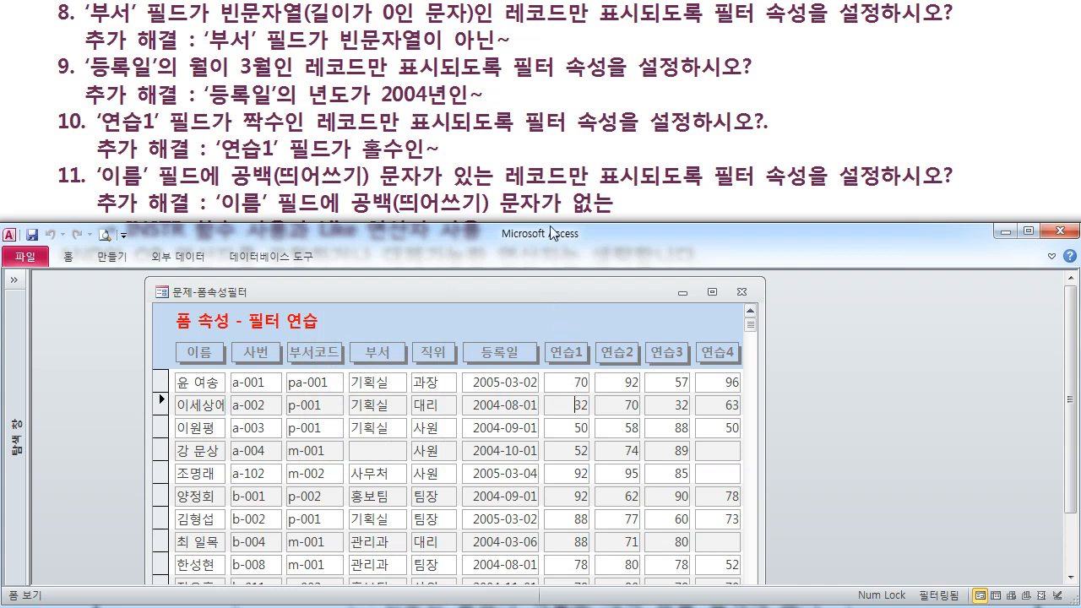
pyautogui.moveTo(550, 223); pyautogui.dragTo(539, 196)
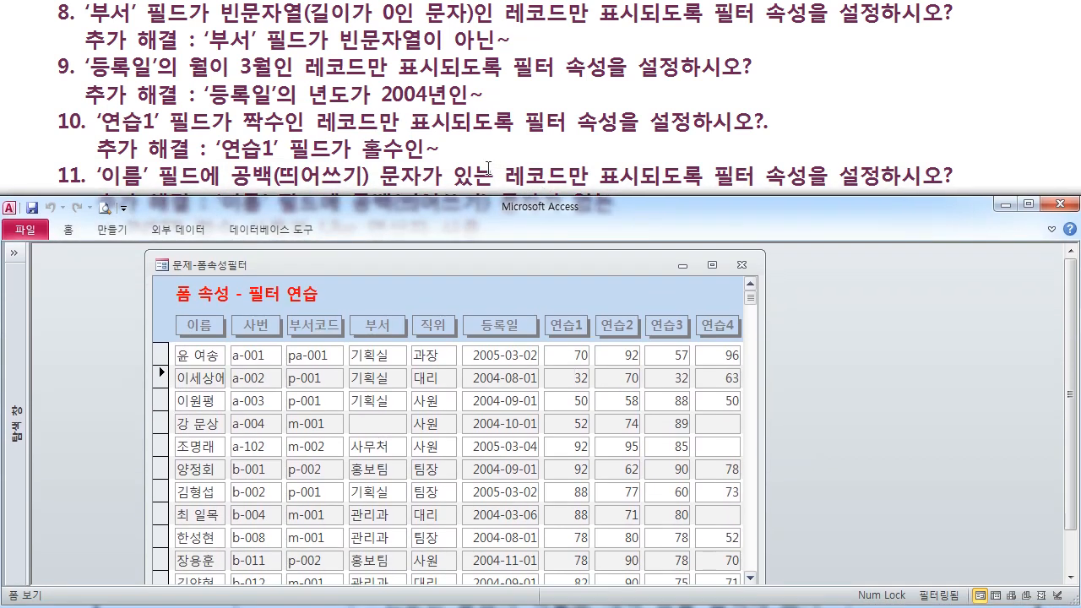
# Move the exercise document on to question 11 and its INSTR/Like hint, then switch back to Access and enlarge its window below the hint.
pyautogui.click(460, 150)
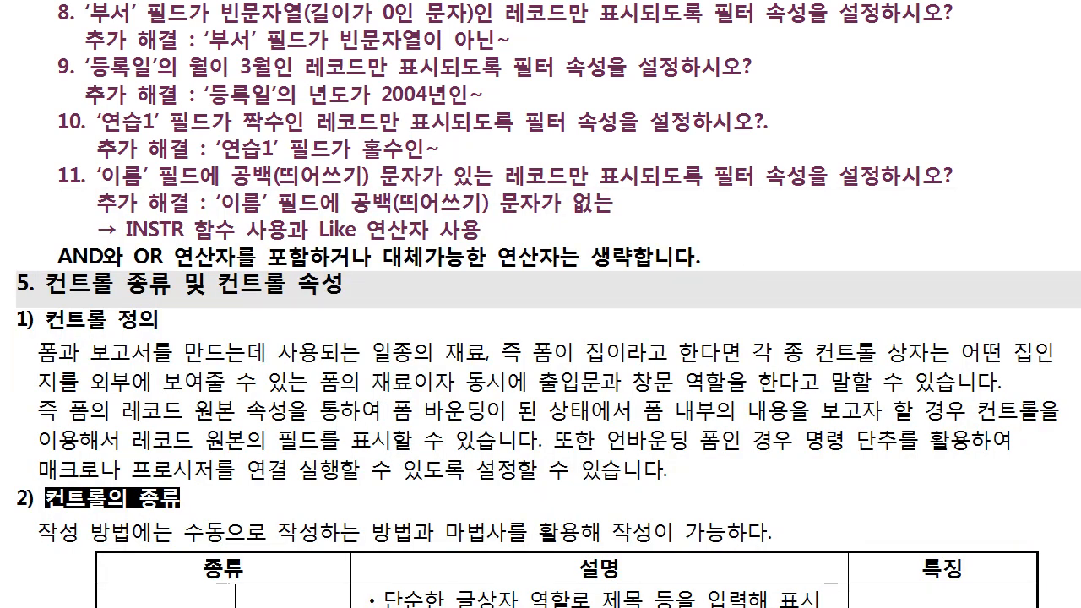
pyautogui.scroll(-3, 541, 305)
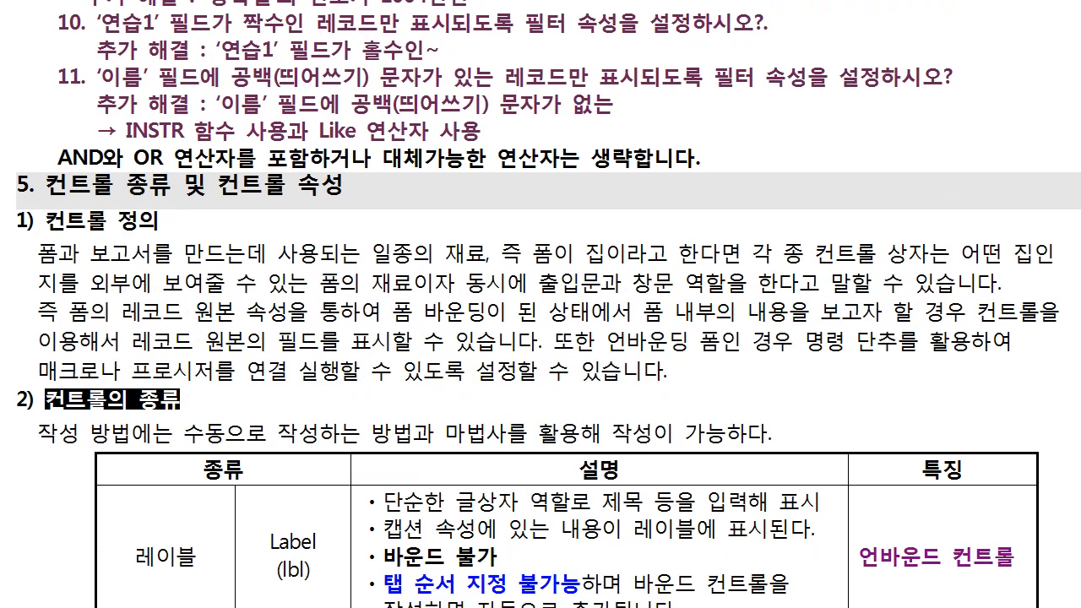
pyautogui.scroll(-1, 540, 304)
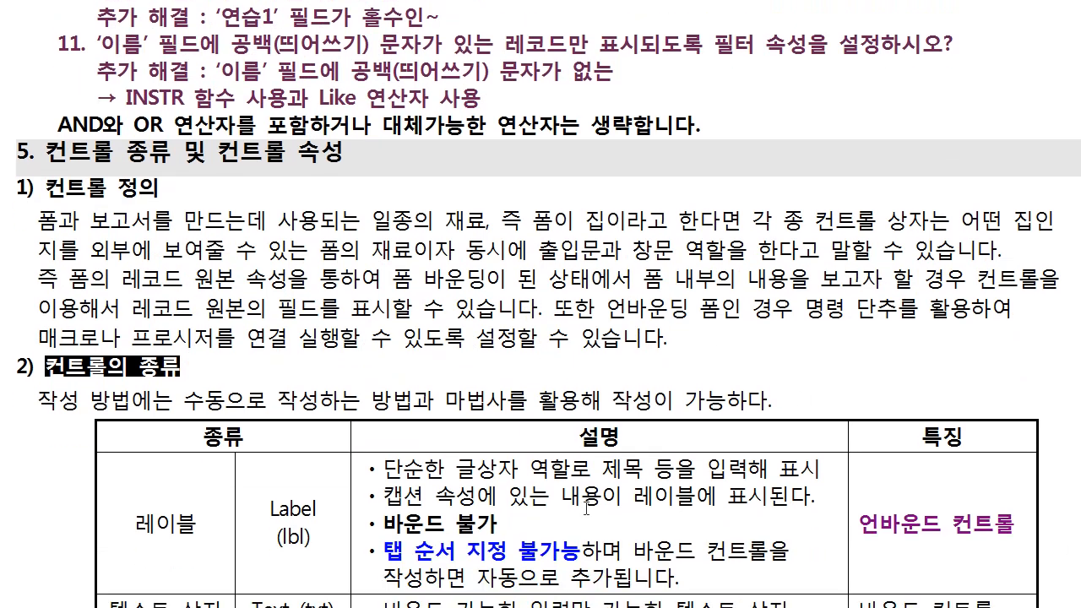
pyautogui.hotkey('alt', 'Tab')
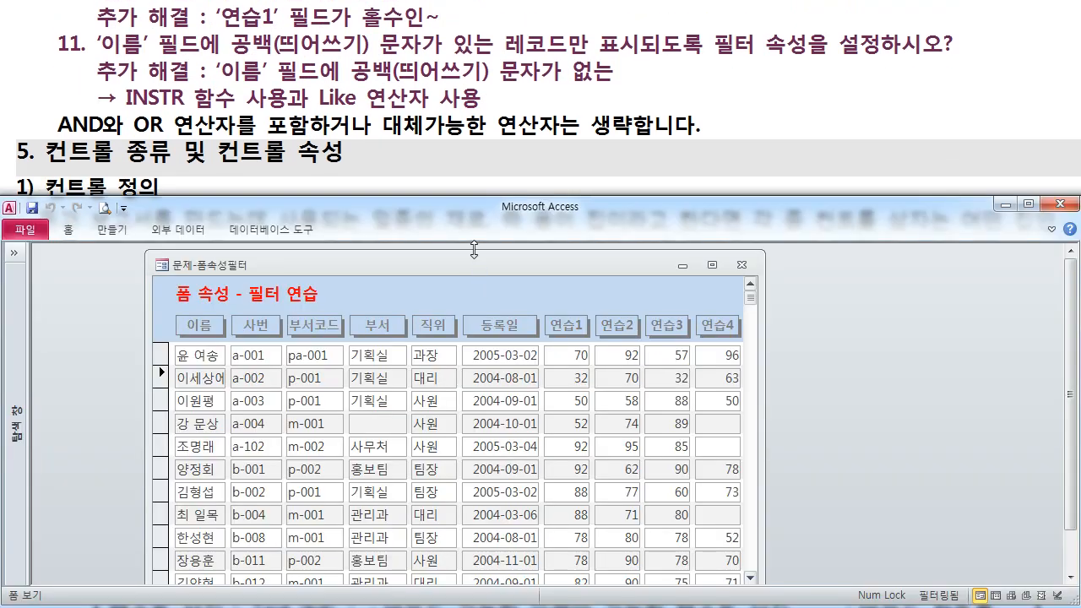
pyautogui.moveTo(470, 197); pyautogui.dragTo(462, 124)
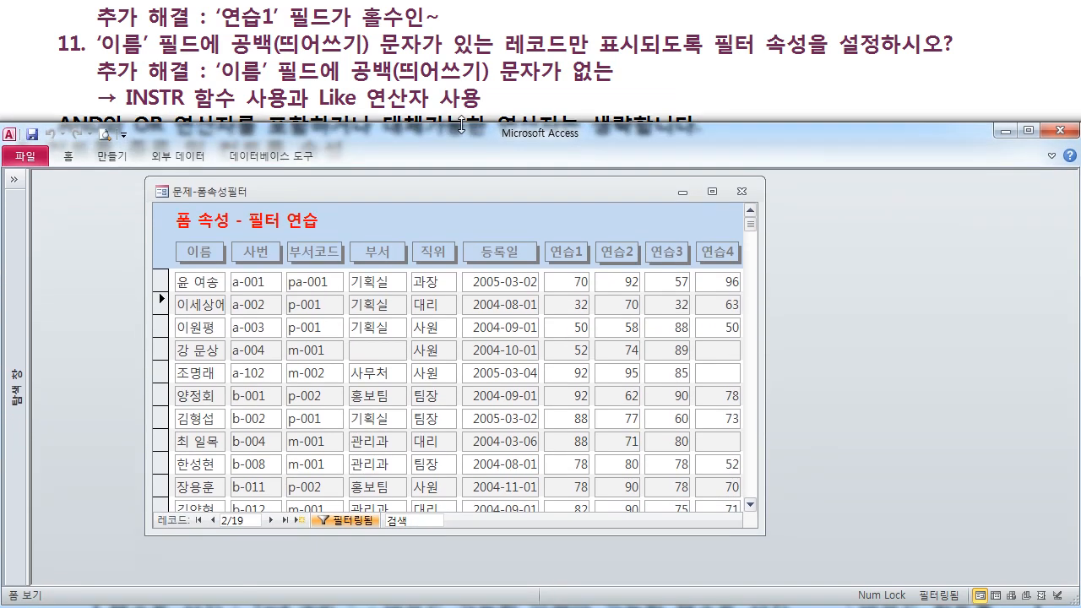
# Return the form to design view and change its 필터 expression to [연습1] mod 2=1 for odd values.
pyautogui.rightClick(463, 145)
pyautogui.rightClick(423, 193)
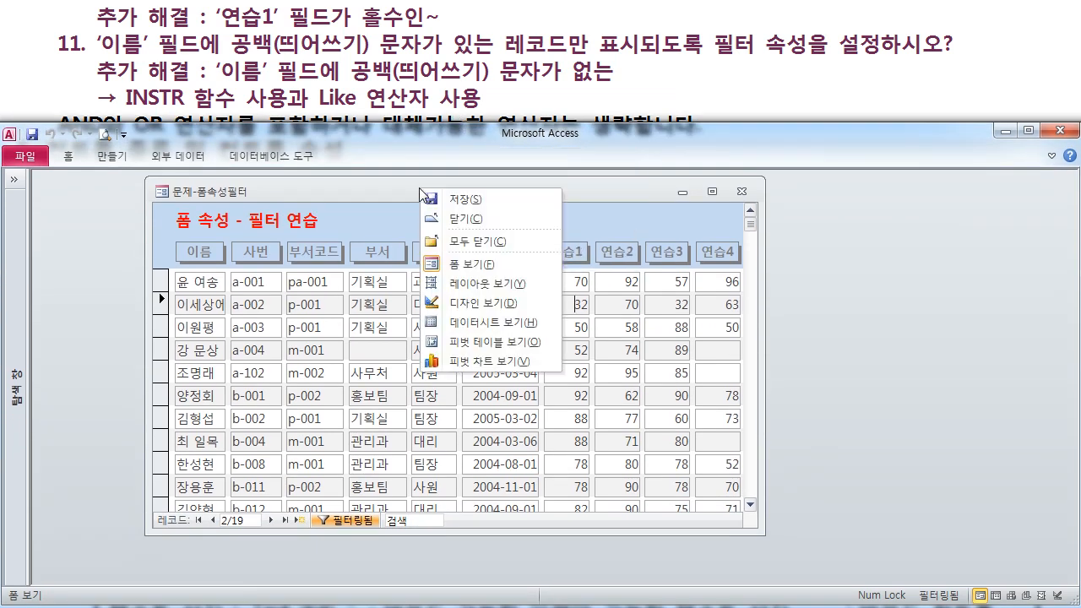
pyautogui.click(488, 312)
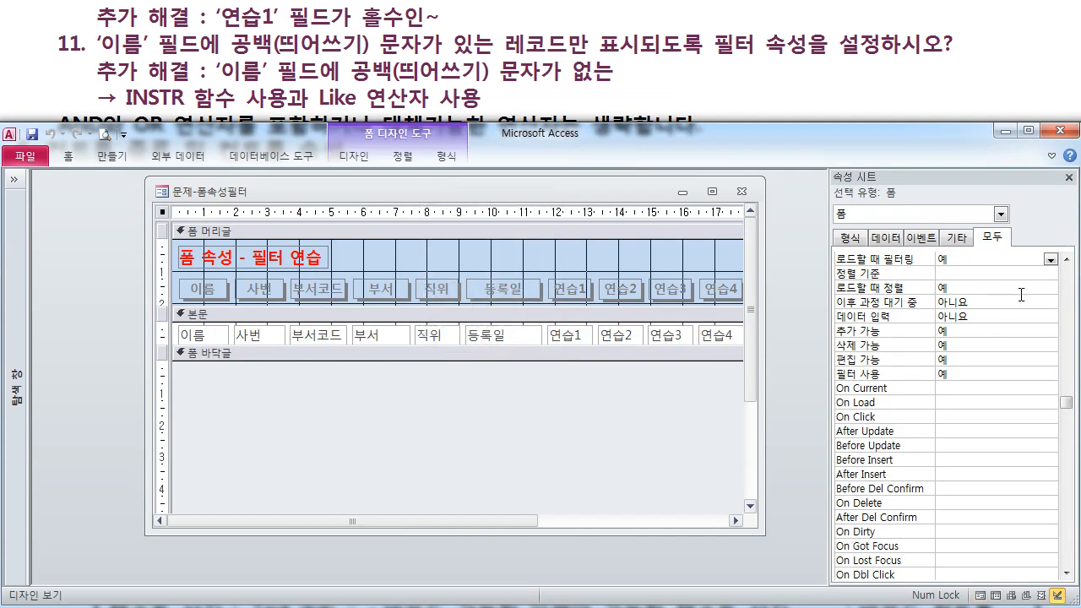
pyautogui.click(1066, 259)
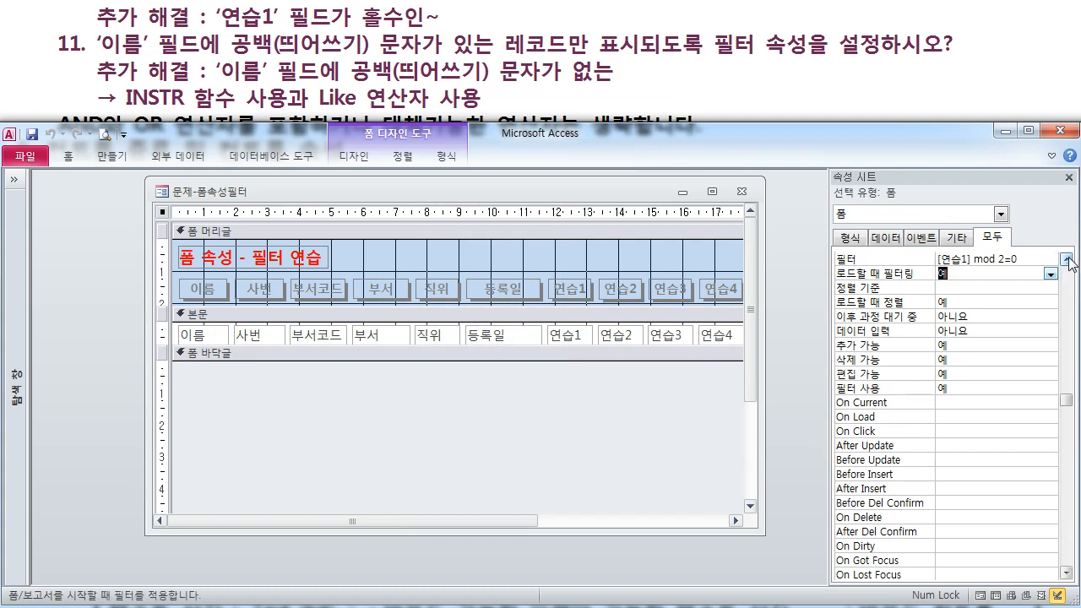
pyautogui.click(1065, 259)
pyautogui.hotkey('shift', 'F2')
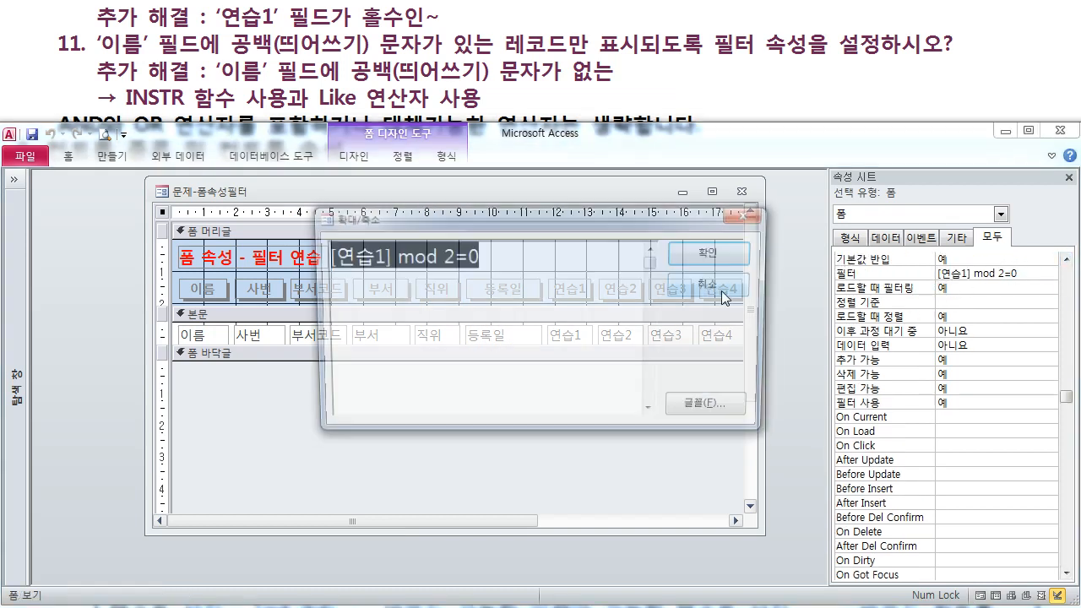
pyautogui.press('BackSpace')
pyautogui.write('1')
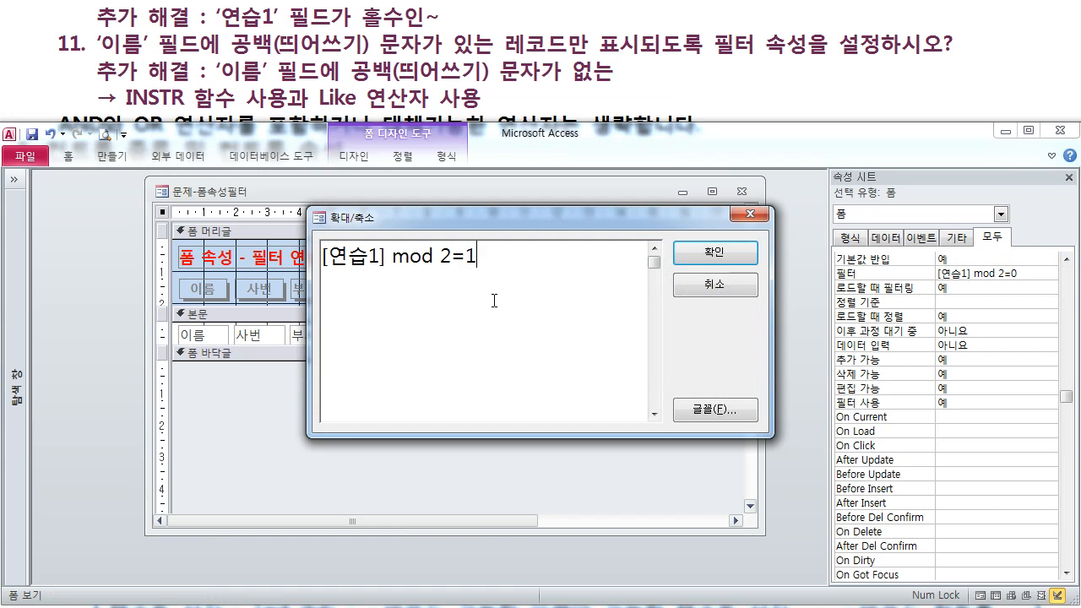
pyautogui.click(690, 251)
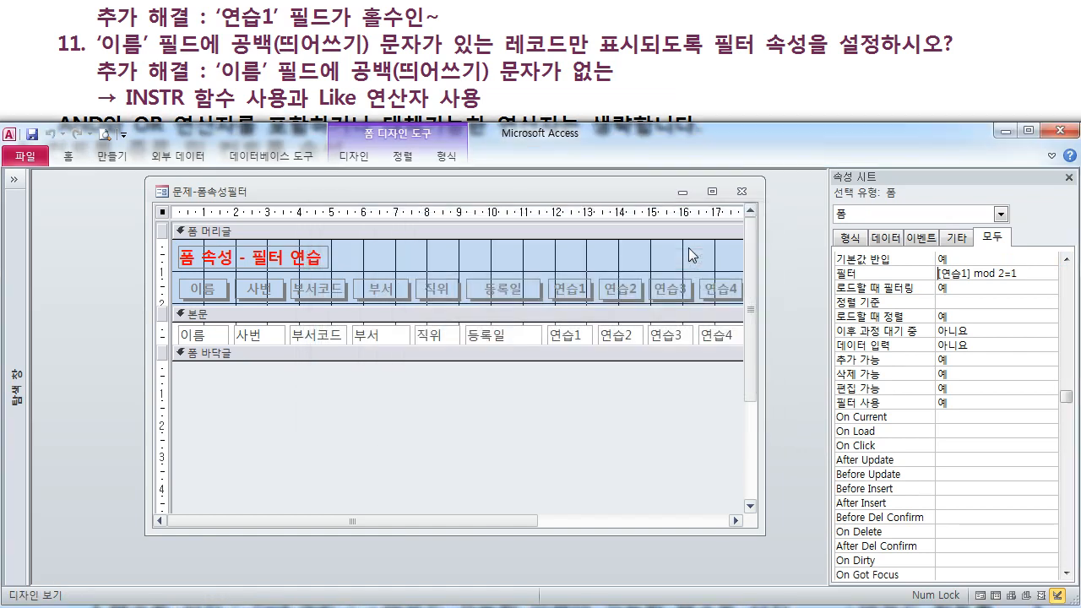
# Check the 연습1 values of the records filtered for odd numbers in form view, then return to design view.
pyautogui.rightClick(278, 188)
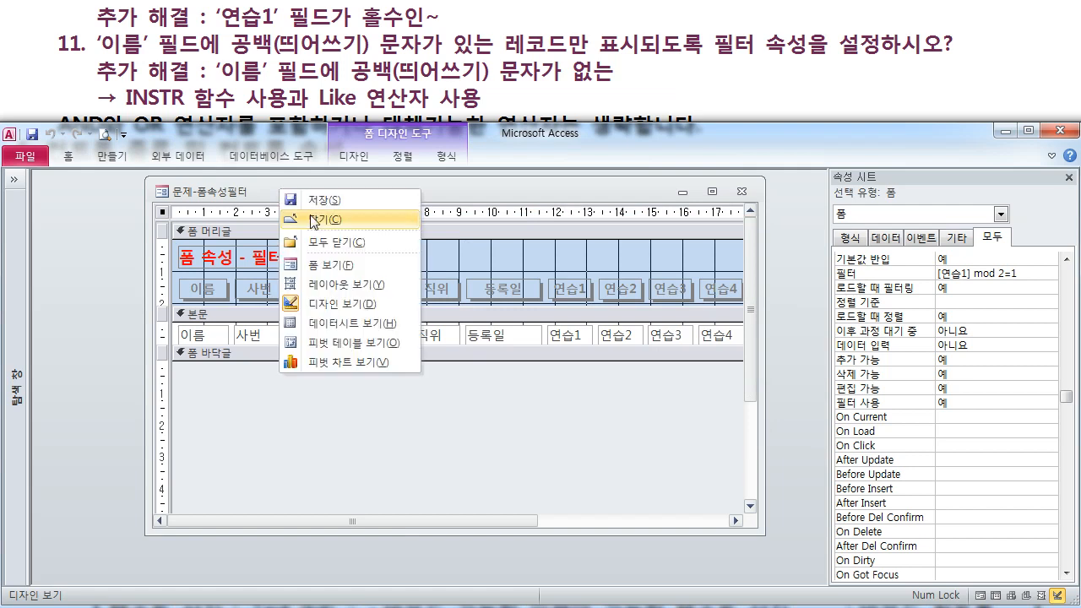
pyautogui.click(355, 264)
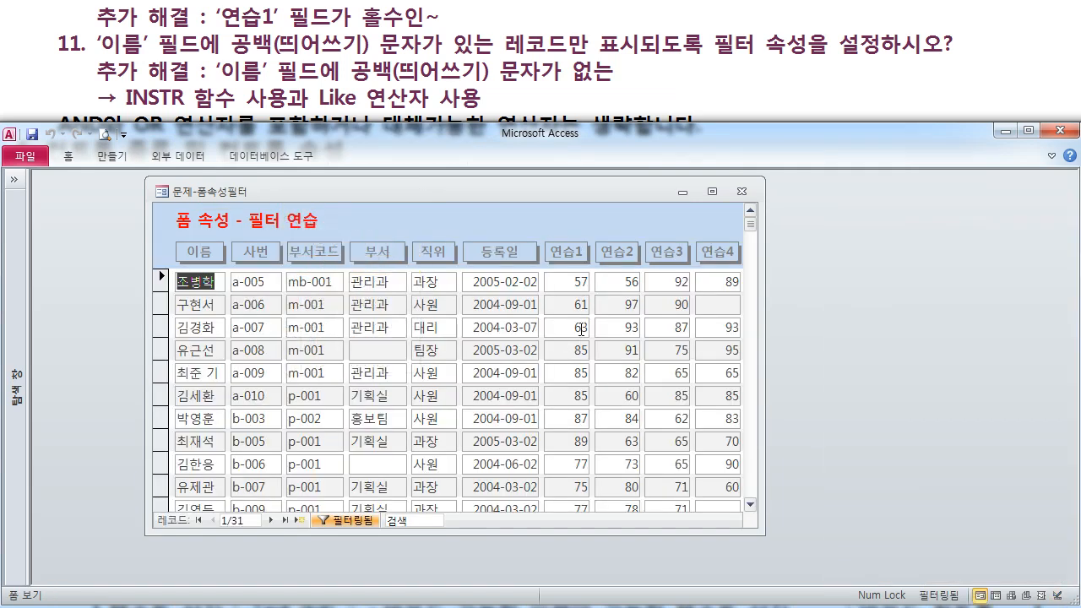
pyautogui.rightClick(389, 182)
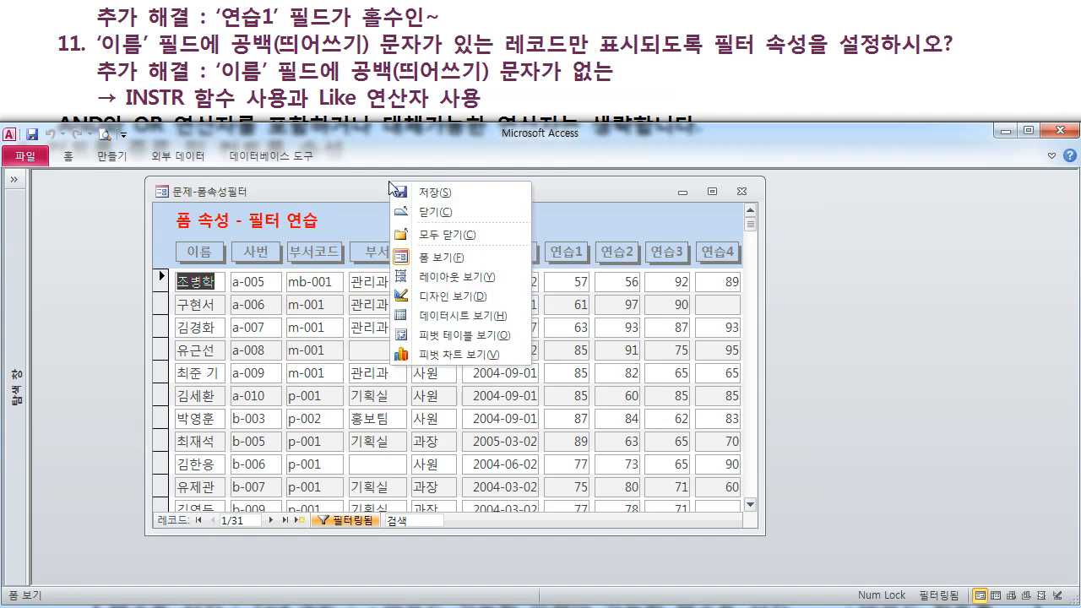
pyautogui.click(447, 296)
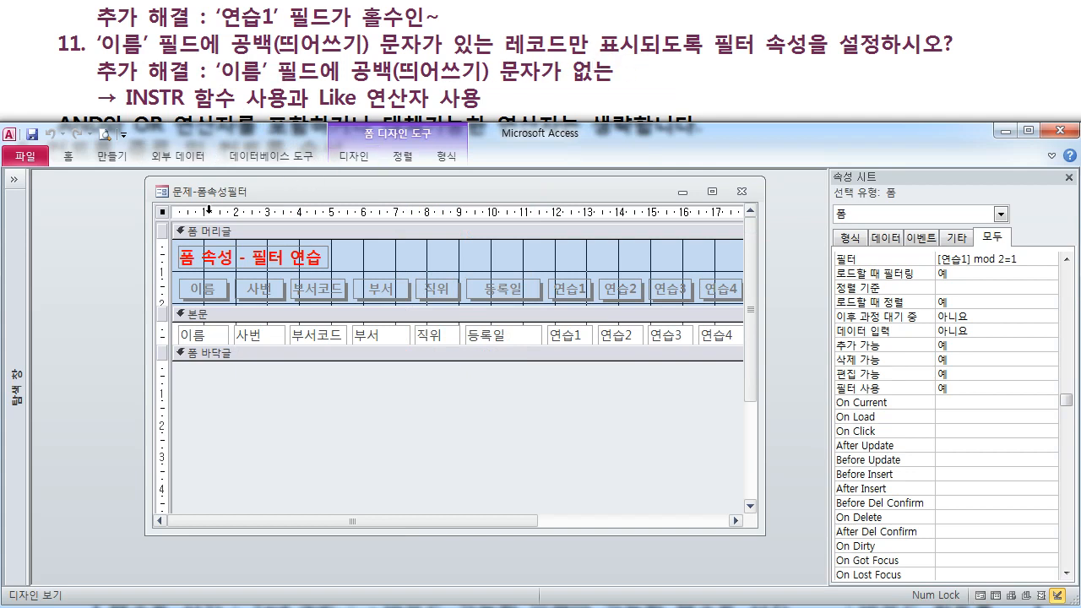
# Browse the records in form view and examine where spaces occur in the 이름 values.
pyautogui.rightClick(221, 194)
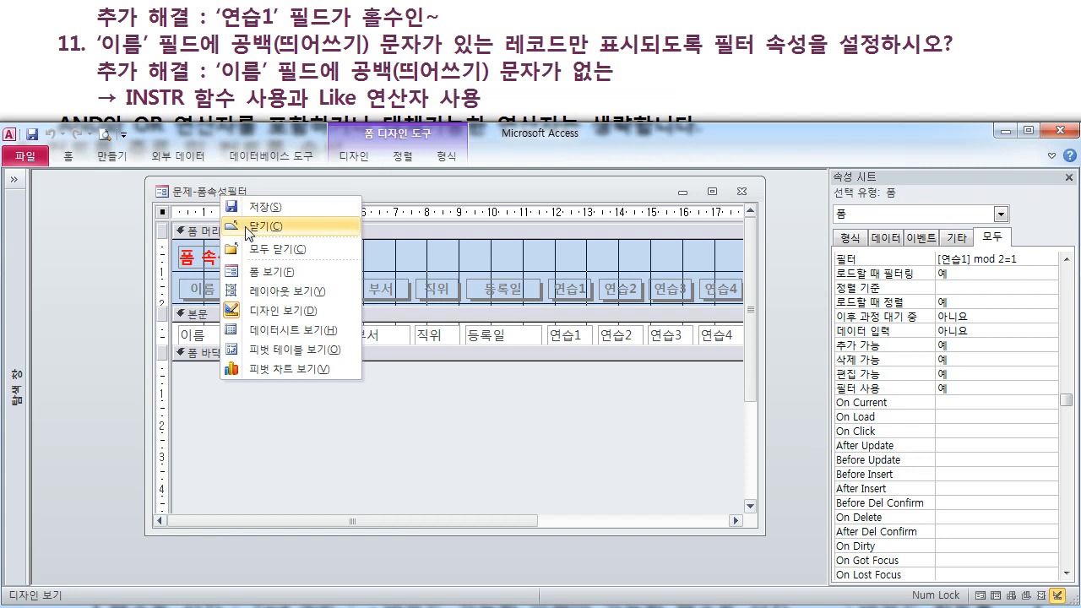
pyautogui.click(258, 275)
pyautogui.moveTo(208, 376); pyautogui.dragTo(204, 376)
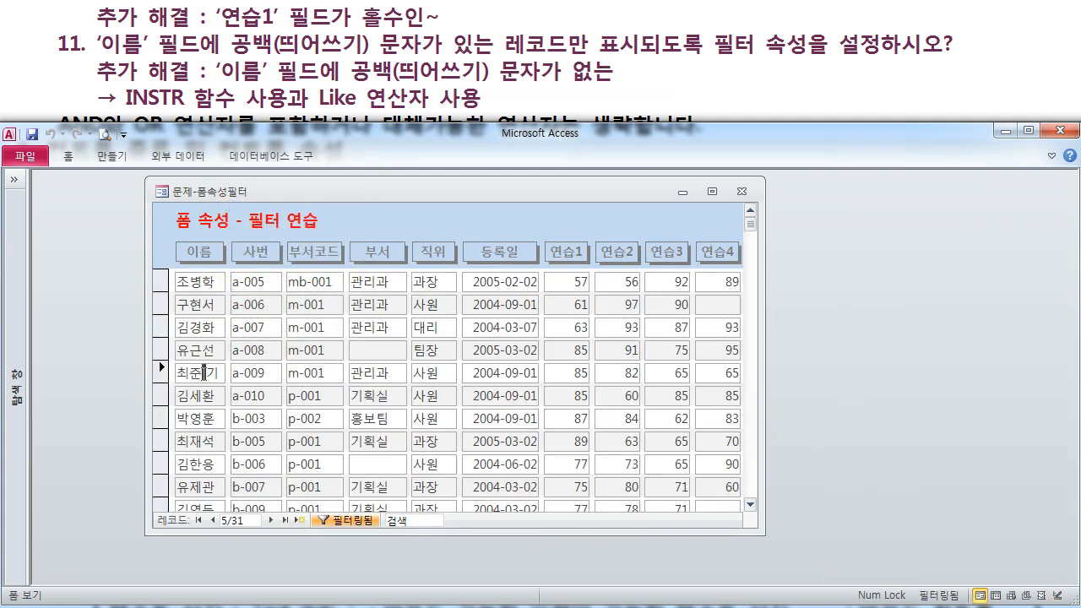
pyautogui.scroll(-3, 204, 378)
pyautogui.scroll(-8, 204, 377)
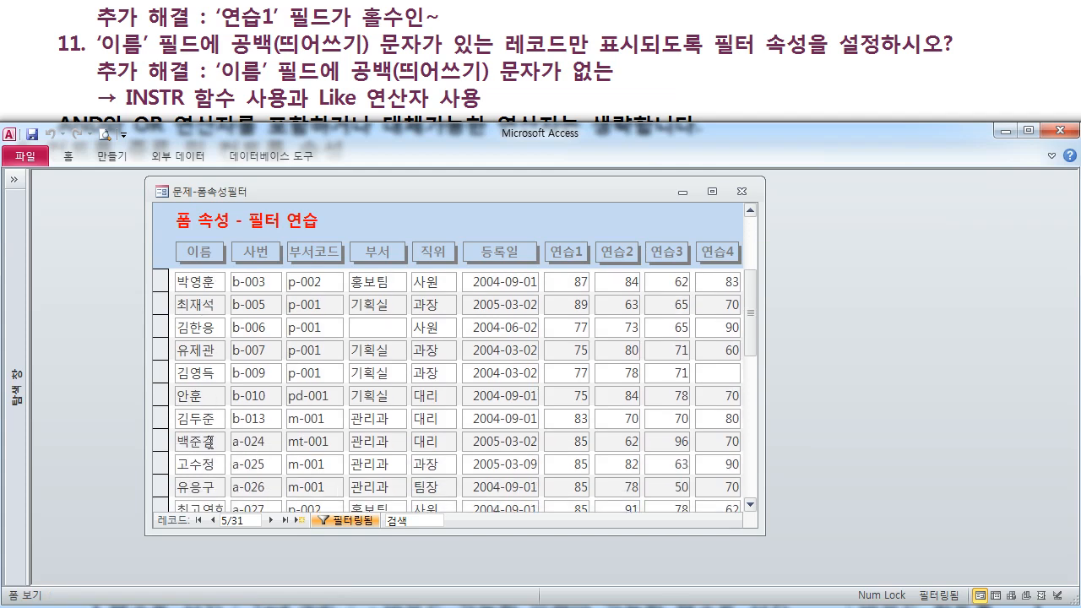
pyautogui.scroll(-3, 209, 450)
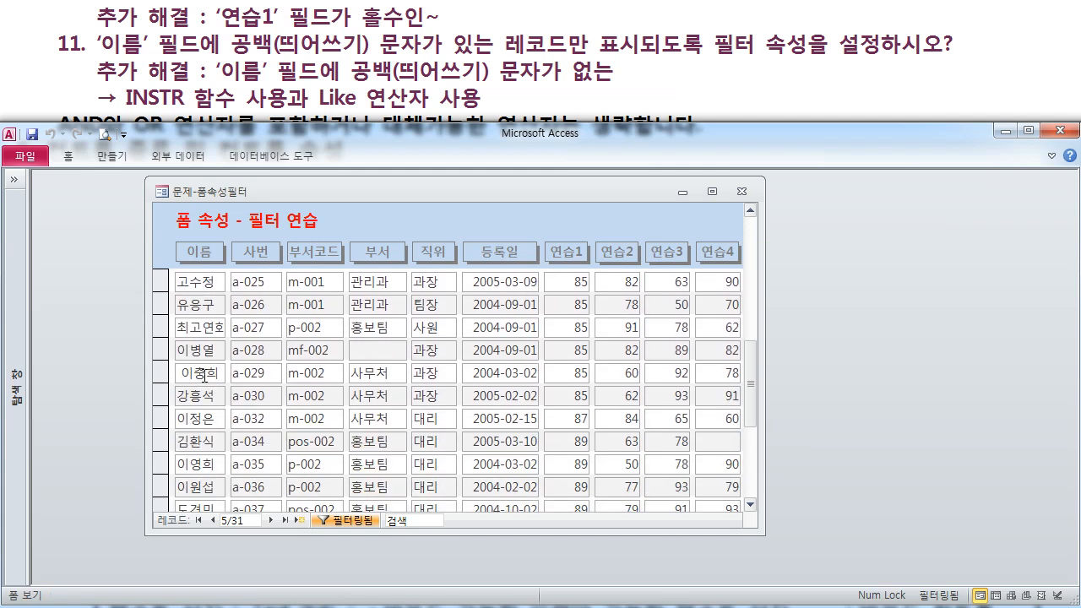
pyautogui.click(178, 372)
pyautogui.scroll(-8, 190, 384)
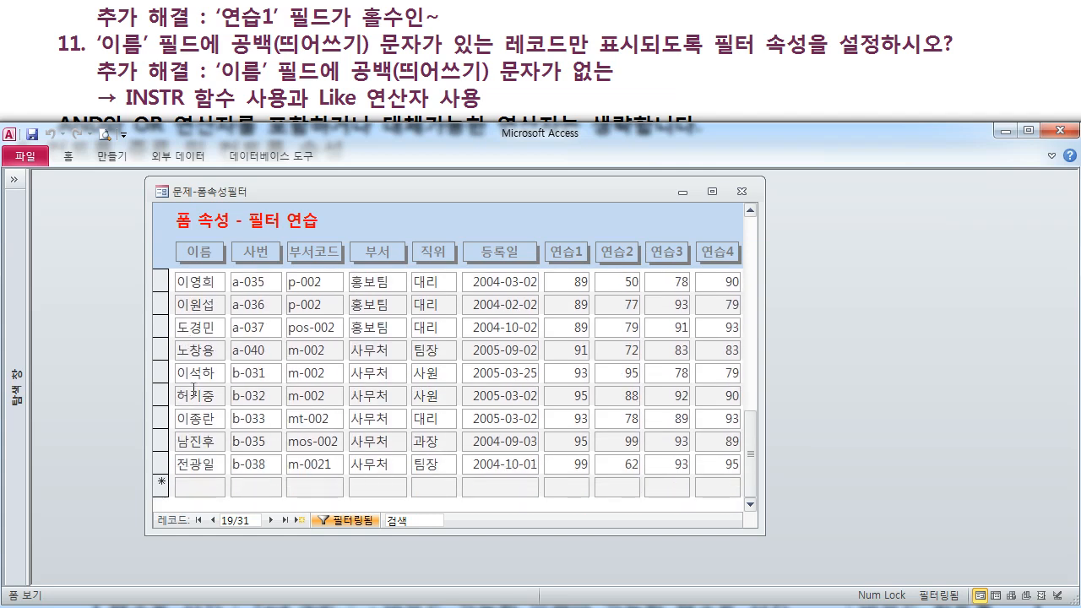
pyautogui.scroll(5, 195, 389)
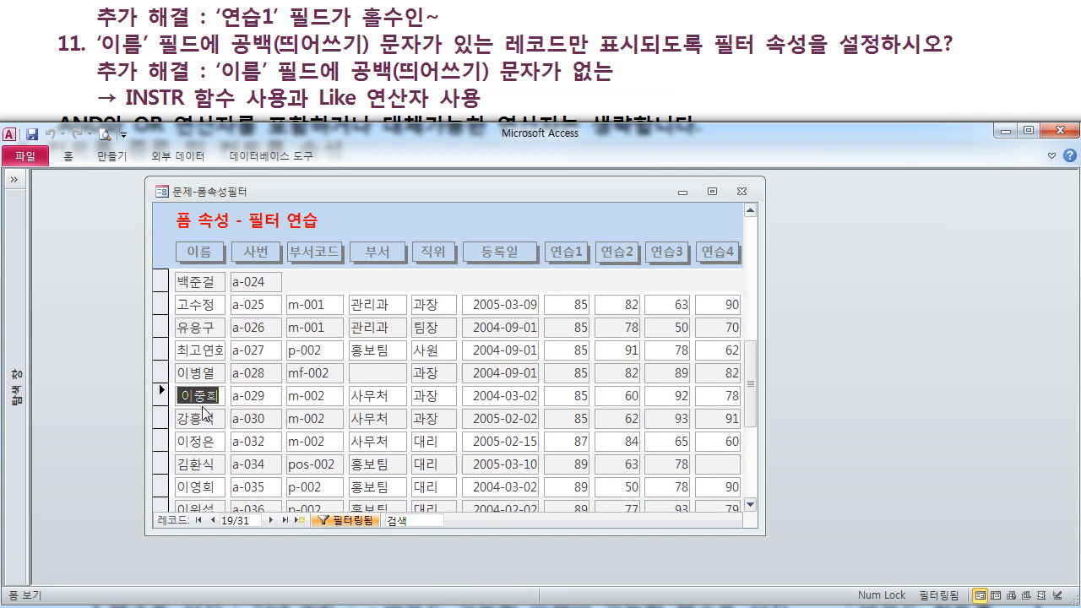
pyautogui.scroll(3, 203, 410)
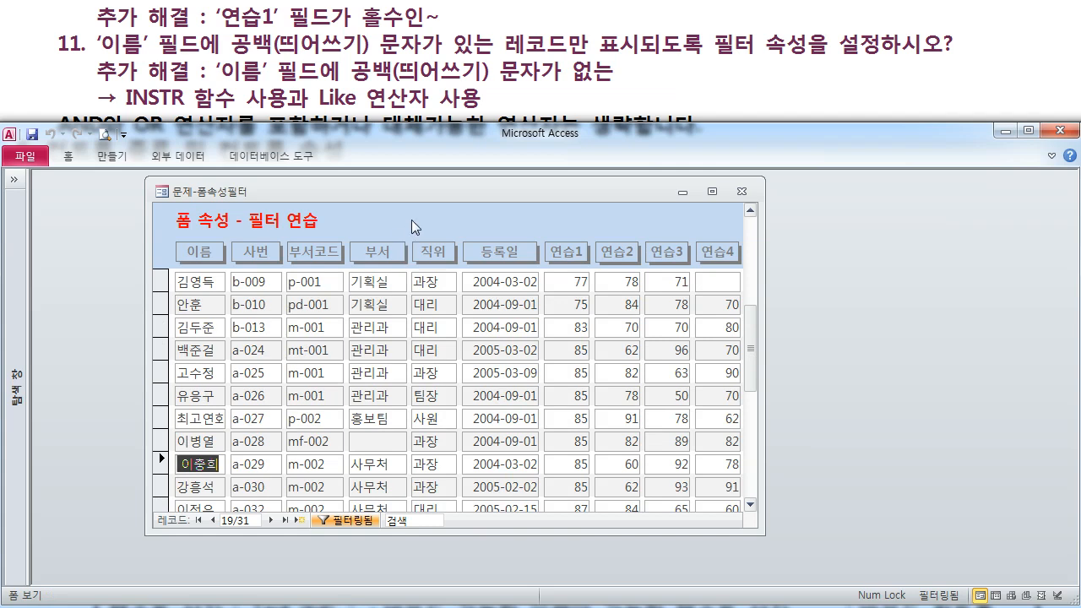
# Replace the form's 필터 expression in design view with [이름] like "* *" and confirm it.
pyautogui.rightClick(417, 199)
pyautogui.click(477, 314)
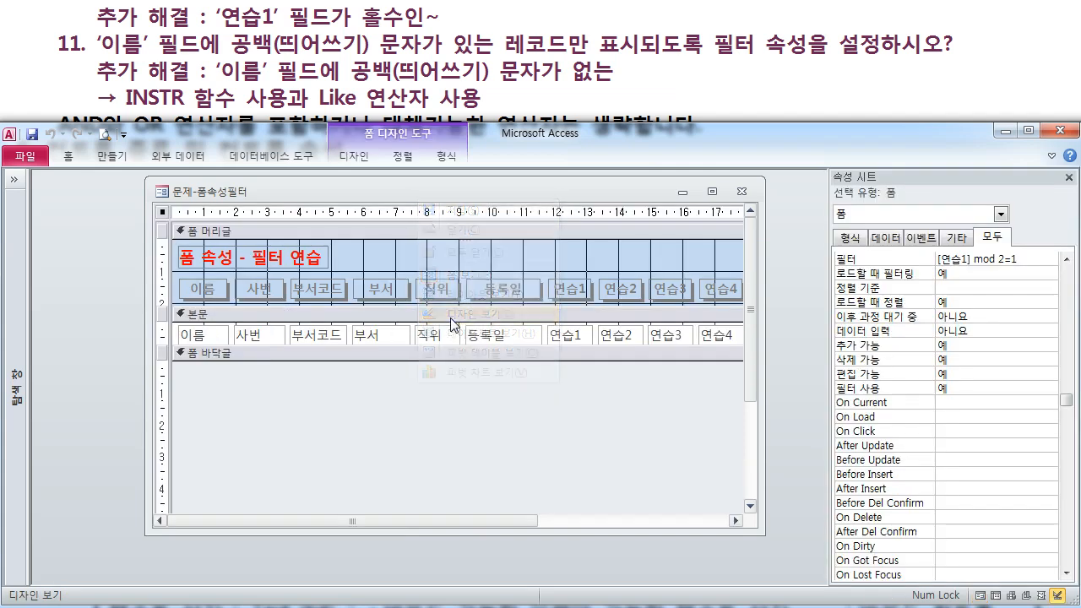
pyautogui.click(1024, 257)
pyautogui.hotkey('shift', 'F2')
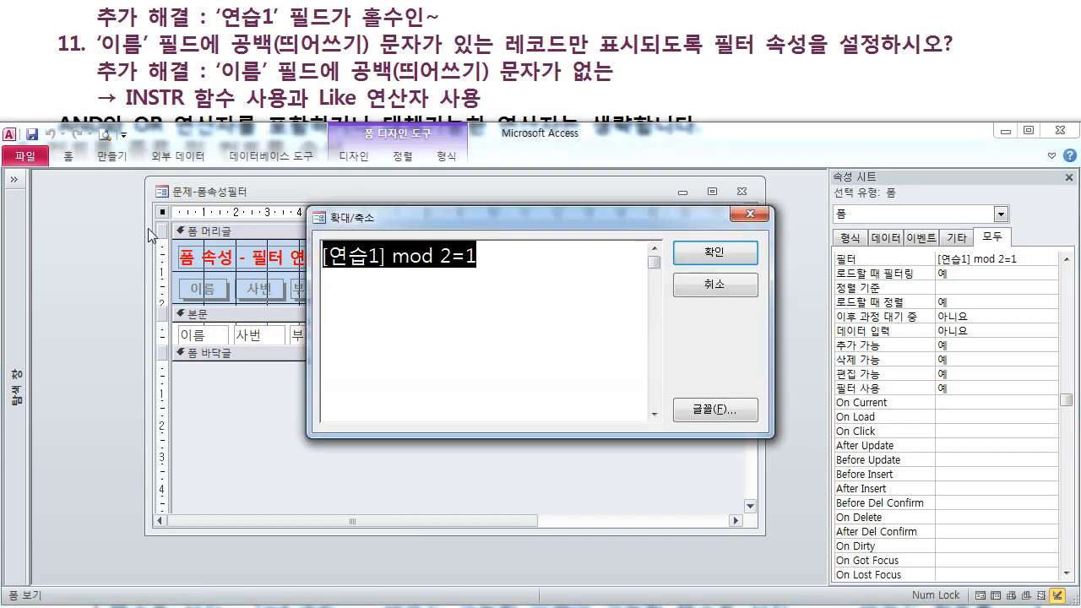
pyautogui.press('Delete')
pyautogui.write('[이름]')
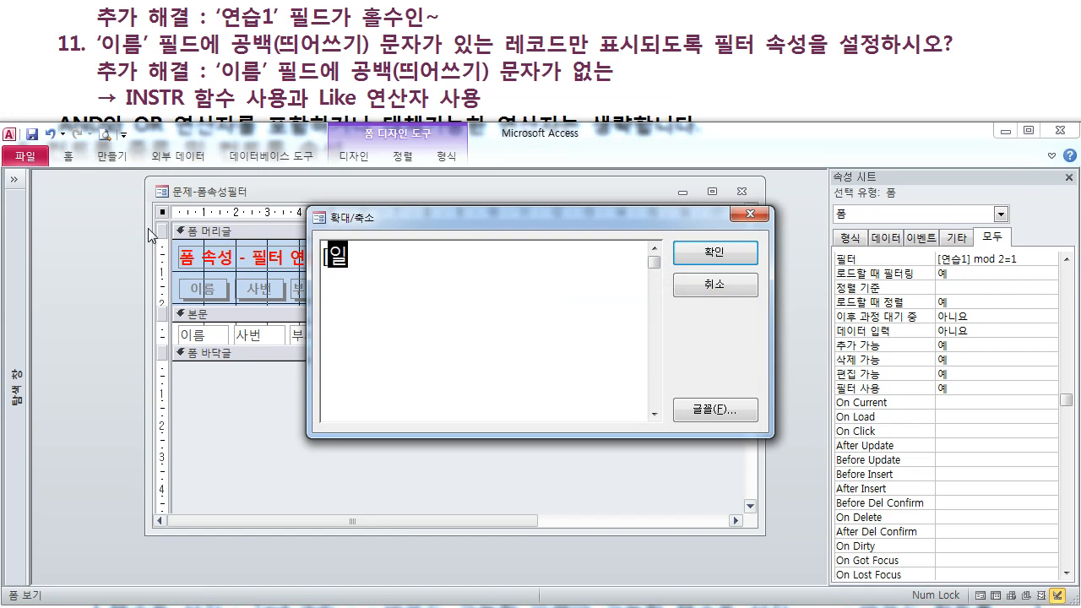
pyautogui.write(' like "* *')
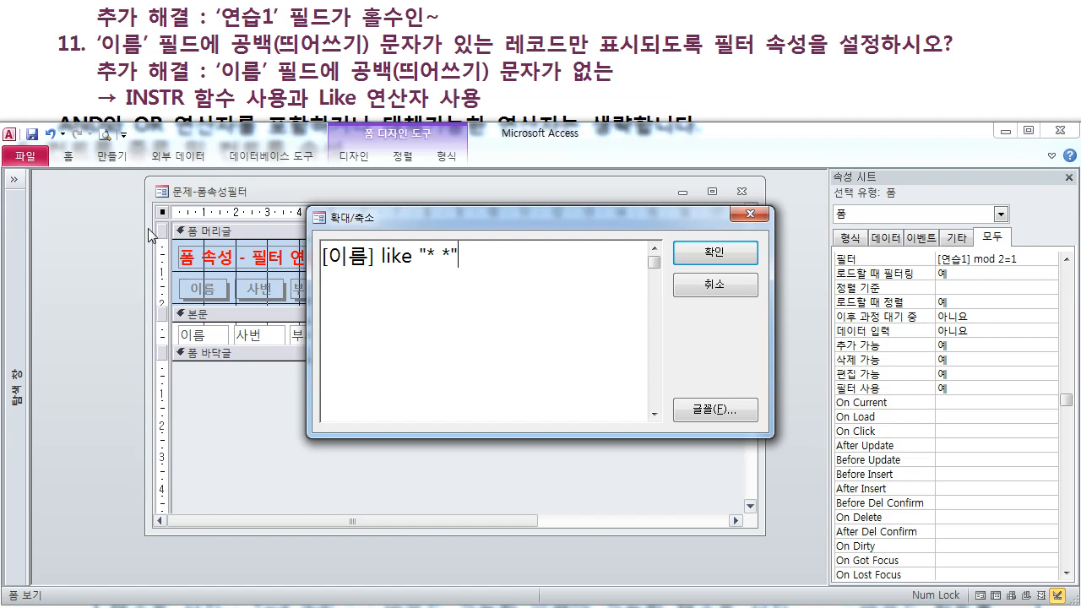
pyautogui.doubleClick(438, 253)
pyautogui.click(464, 255)
pyautogui.click(381, 254)
pyautogui.click(715, 253)
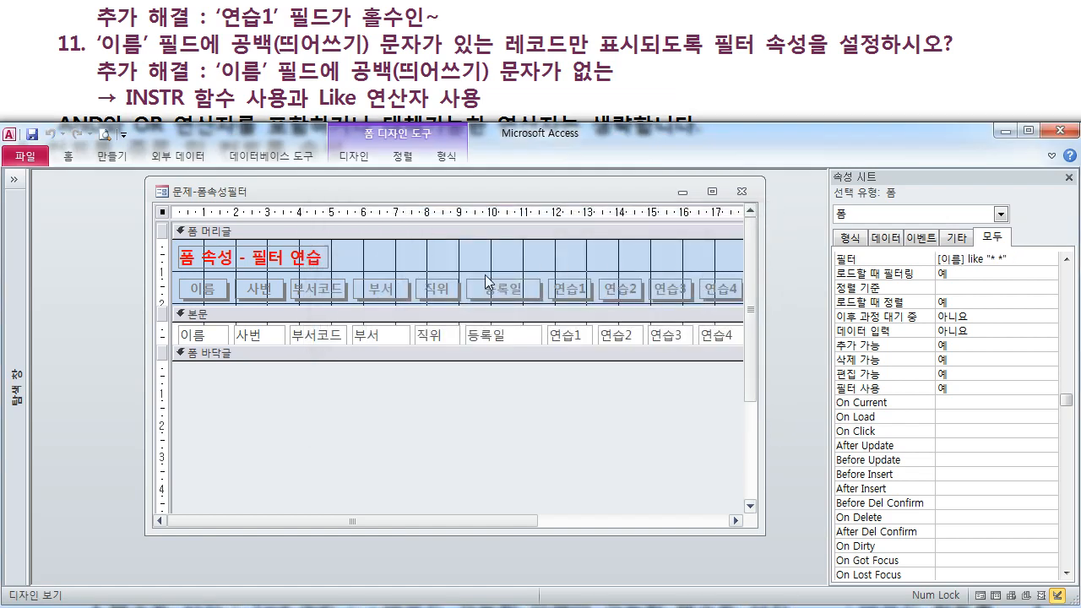
# Check in form view the 이름 values of the records filtered with the Like expression.
pyautogui.rightClick(394, 186)
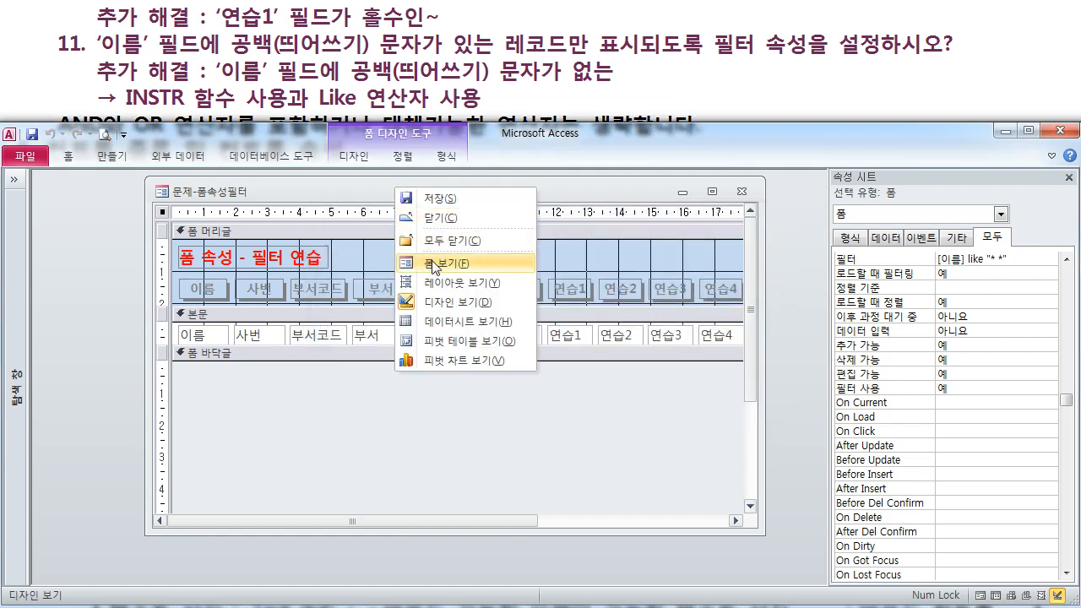
pyautogui.click(432, 258)
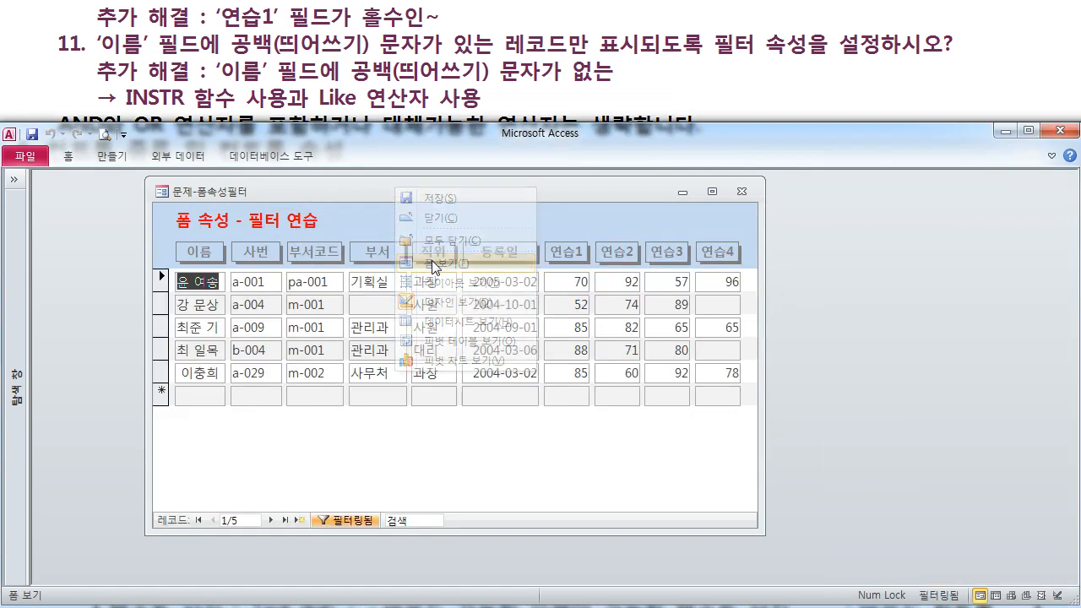
pyautogui.click(190, 374)
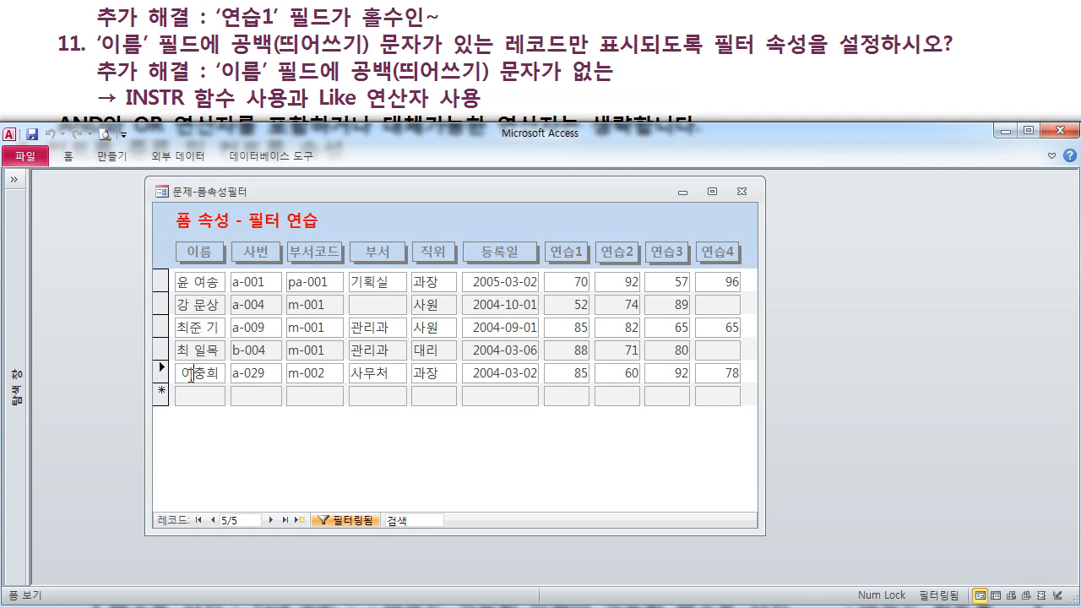
# Reopen the form's 필터 expression in the 확대/축소 editor from design view and clear the Like expression.
pyautogui.rightClick(367, 185)
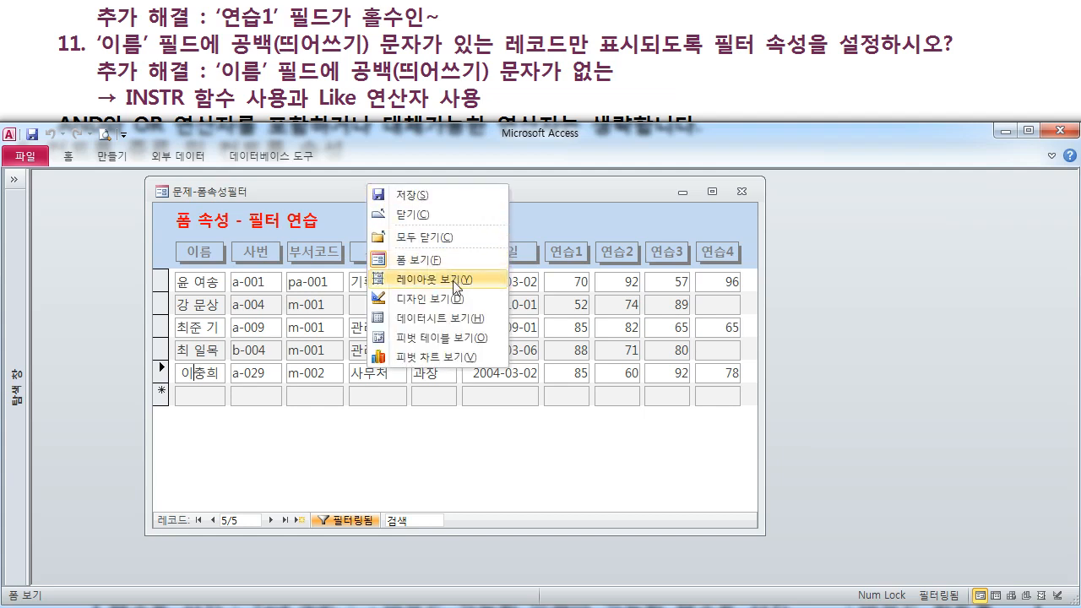
pyautogui.click(449, 299)
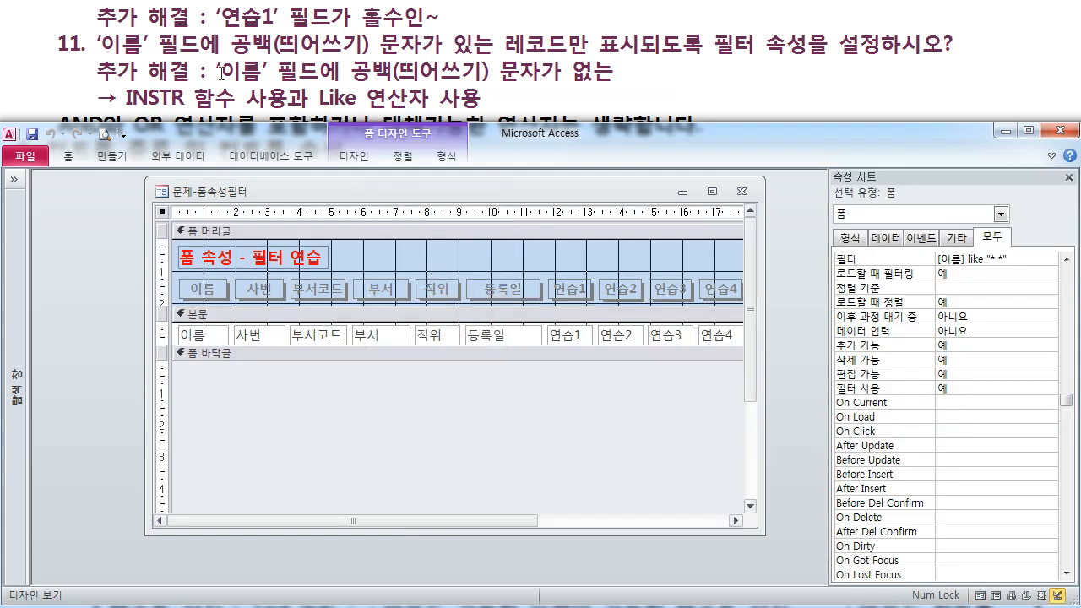
pyautogui.click(977, 262)
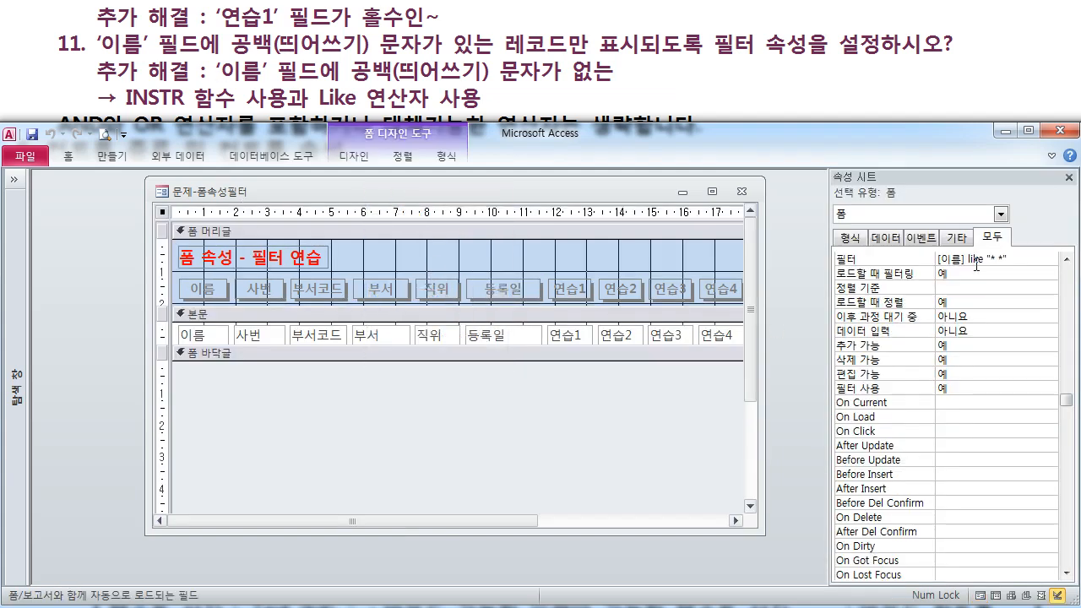
pyautogui.hotkey('shift', 'F2')
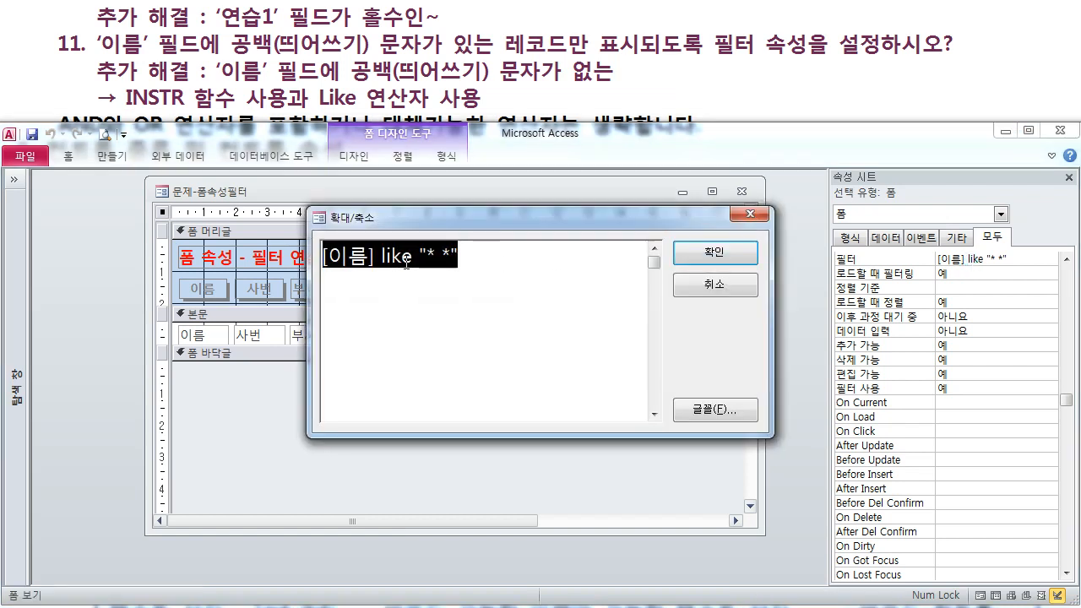
pyautogui.click(381, 256)
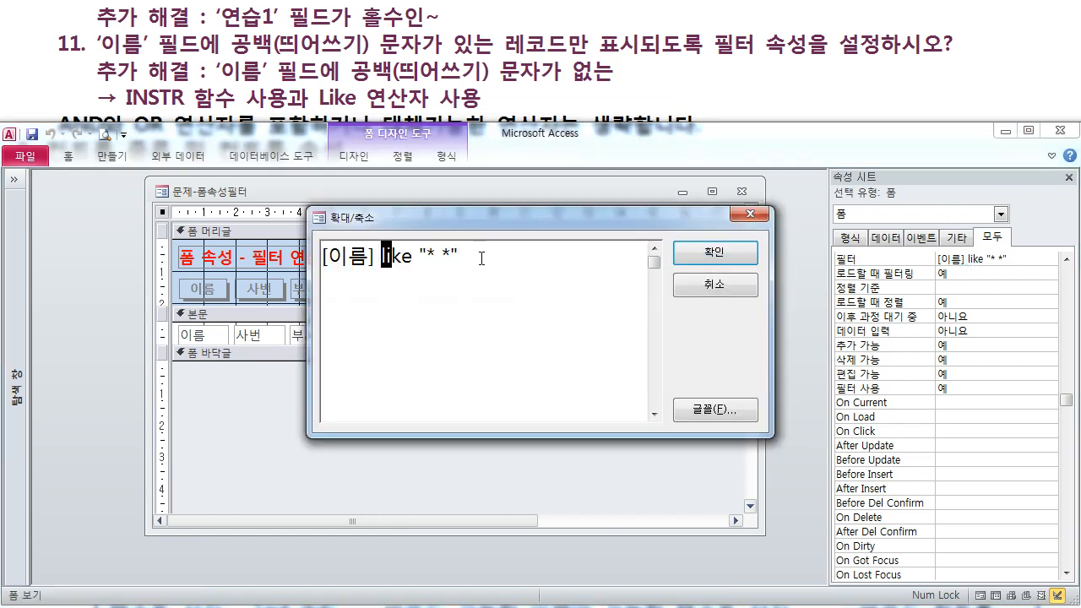
pyautogui.moveTo(482, 257); pyautogui.dragTo(247, 254)
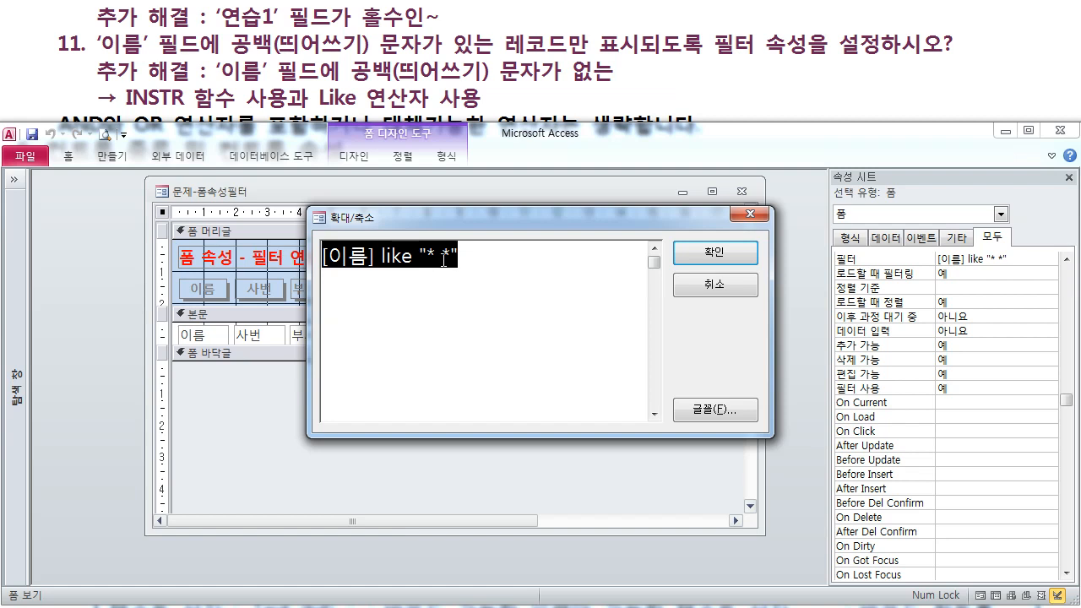
pyautogui.press('Delete')
# Enter the function instr([이름], " ") as the new filter expression to locate a space in the name.
pyautogui.write('ㅏ')
pyautogui.press('BackSpace')
pyautogui.write('in')
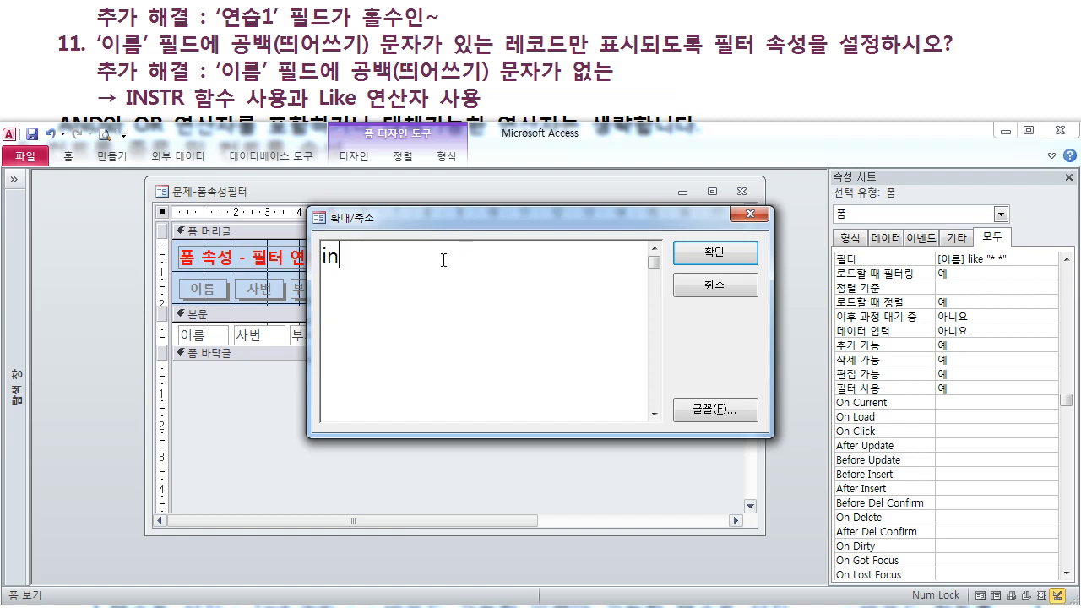
pyautogui.write('str([')
pyautogui.write('dl')
pyautogui.press('BackSpace')
pyautogui.press('BackSpace')
pyautogui.press('Hangul')
pyautogui.write('이름],')
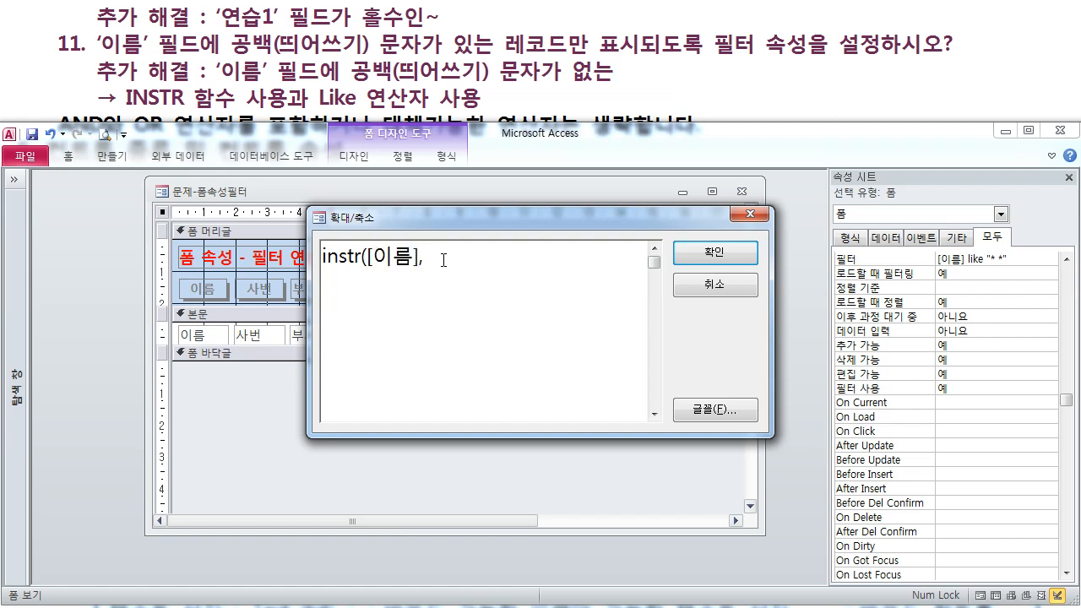
pyautogui.write(' "')
pyautogui.write(' ")')
# Complete the filter expression with the comparison >=1 so it reads instr([이름], " ")>=1.
pyautogui.write('=0')
pyautogui.press('Left')
pyautogui.press('Left')
pyautogui.press('Left')
pyautogui.press('Delete')
pyautogui.press('Delete')
pyautogui.write('>1')
pyautogui.press('Delete')
pyautogui.press('Left')
pyautogui.write('=')
pyautogui.press('Right')
# Review the comparison and the space argument of the INSTR expression, and confirm it as the form's 필터 value.
pyautogui.moveTo(513, 256); pyautogui.dragTo(323, 256)
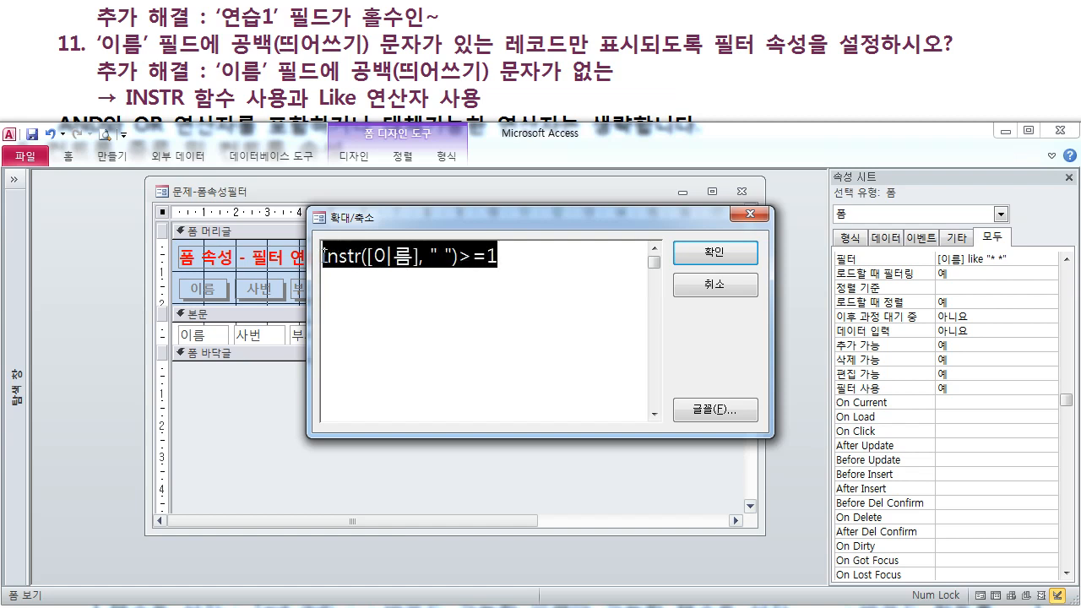
pyautogui.click(485, 260)
pyautogui.moveTo(485, 260); pyautogui.dragTo(459, 261)
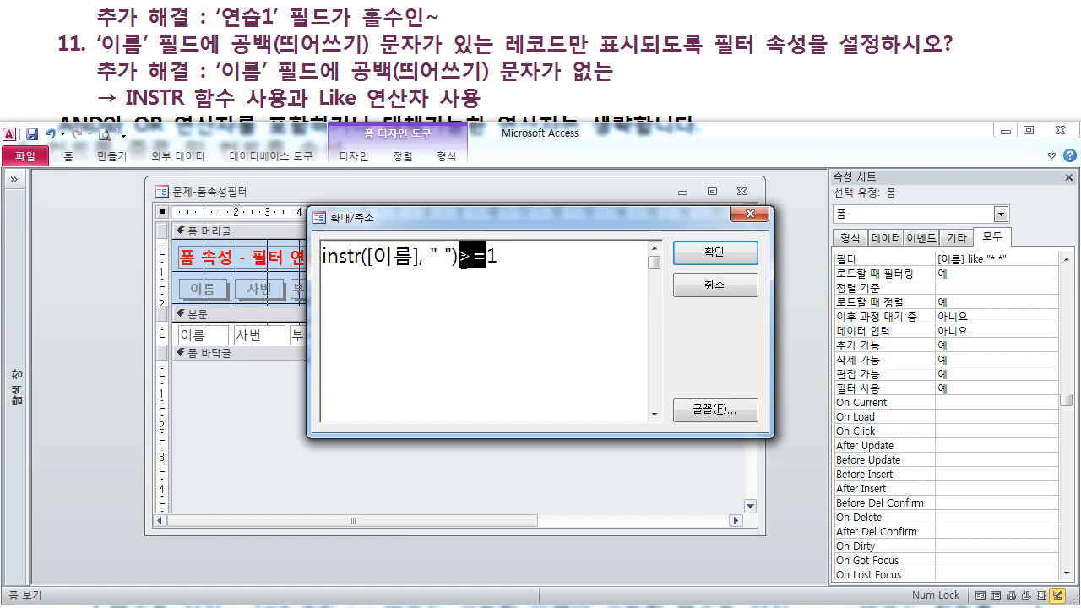
pyautogui.click(477, 290)
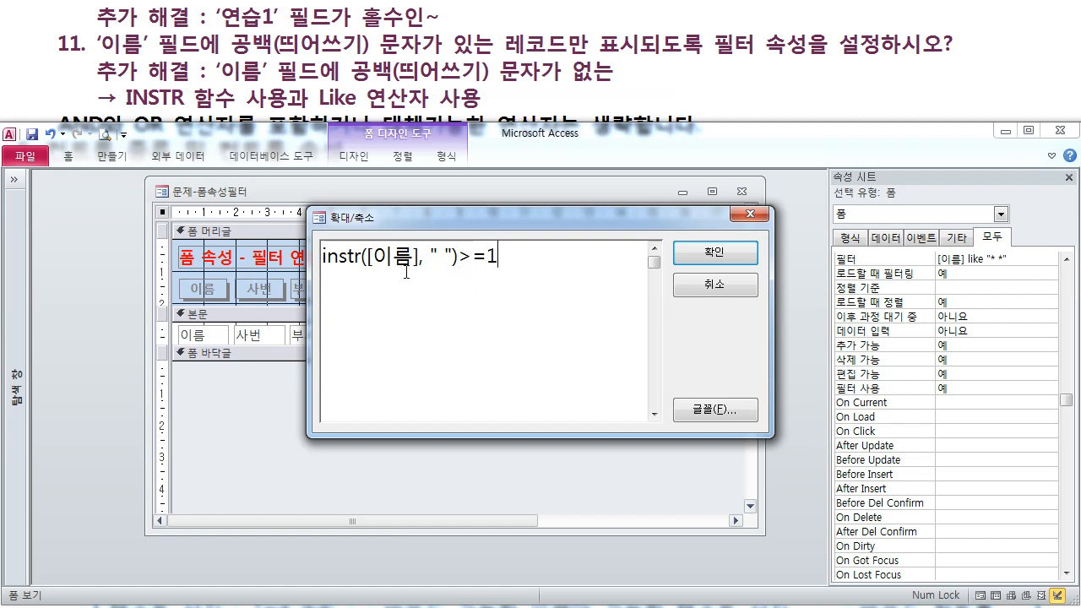
pyautogui.click(371, 262)
pyautogui.moveTo(371, 264); pyautogui.dragTo(453, 258)
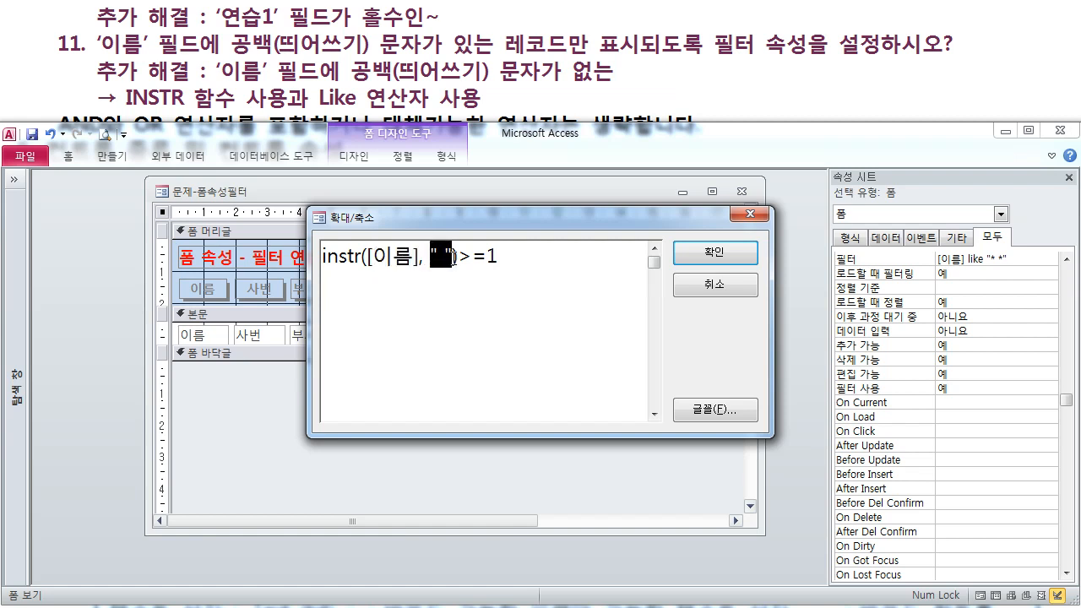
pyautogui.moveTo(454, 258); pyautogui.dragTo(442, 260)
pyautogui.click(704, 255)
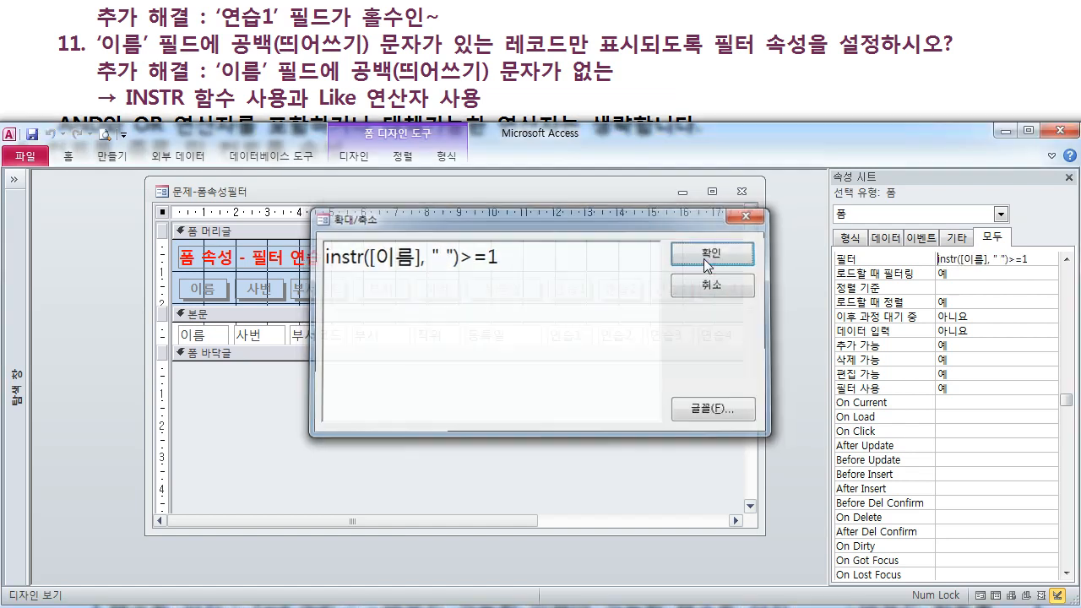
# Show the form in form view and check the 이름 values of the records filtered with the INSTR expression.
pyautogui.rightClick(467, 198)
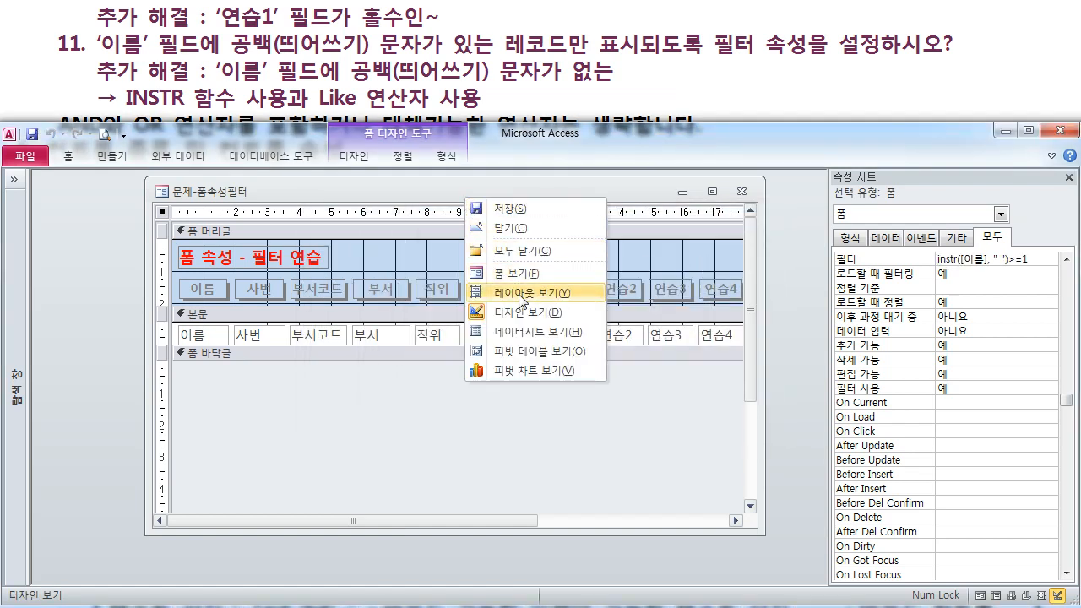
pyautogui.click(515, 274)
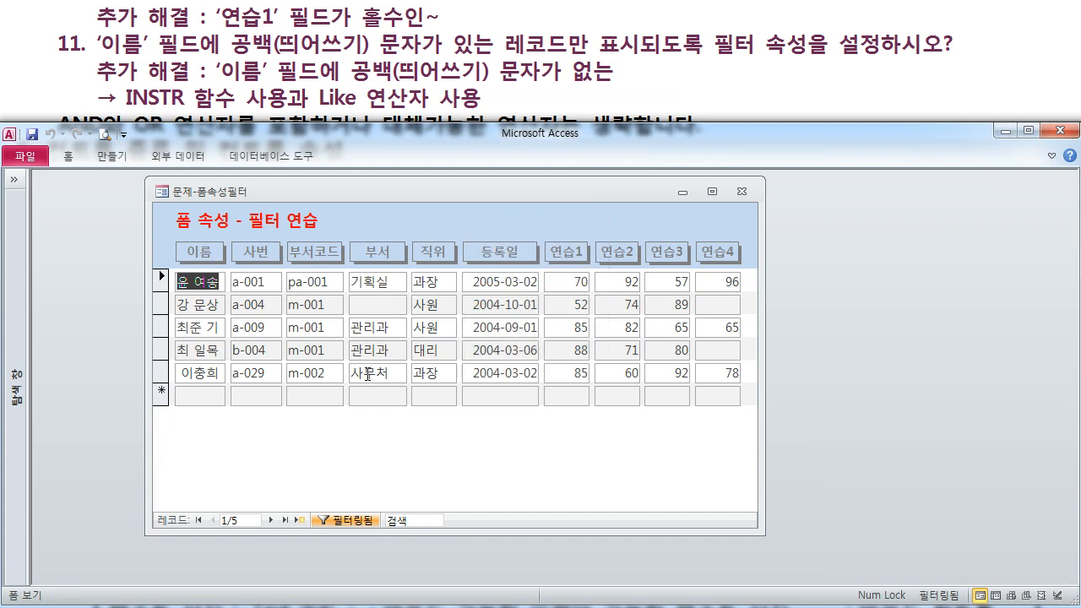
pyautogui.click(189, 304)
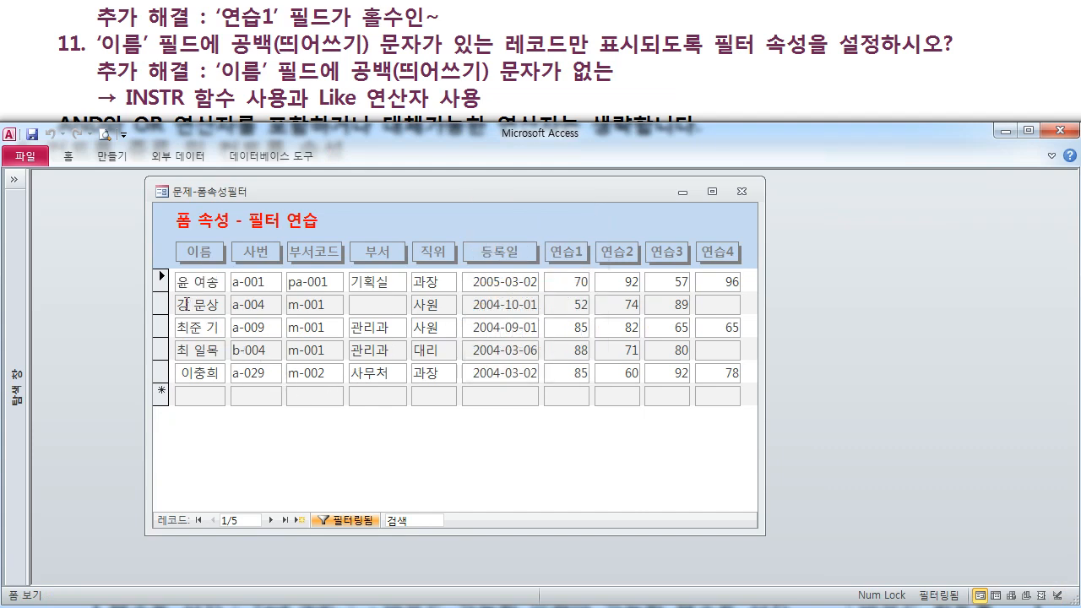